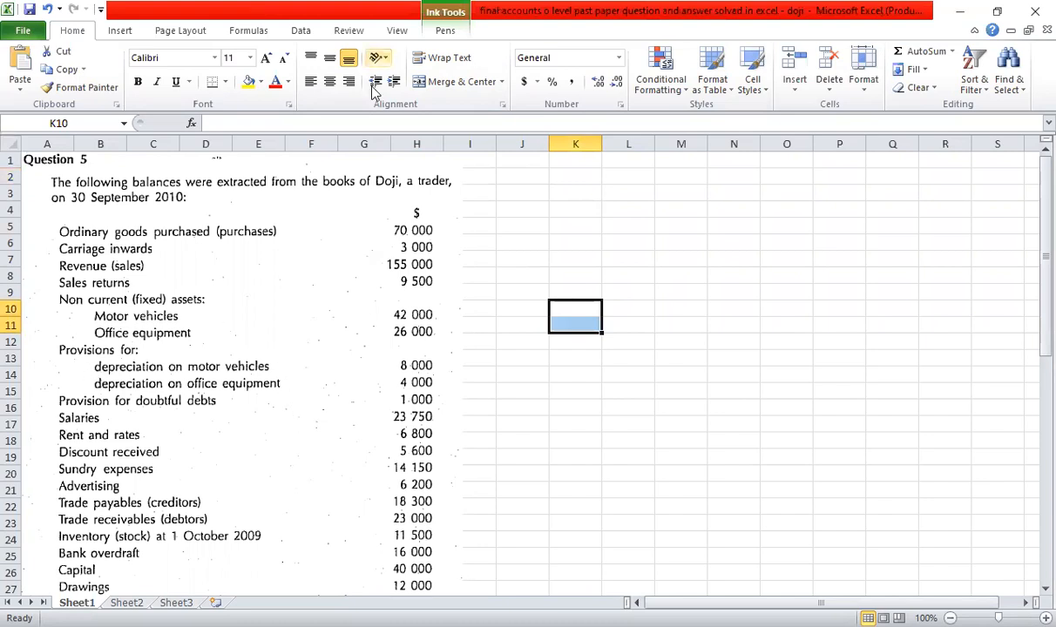
# Highlight "$1250 for his own use." in yellow within note 2 of the additional information.
pyautogui.click(523, 276)
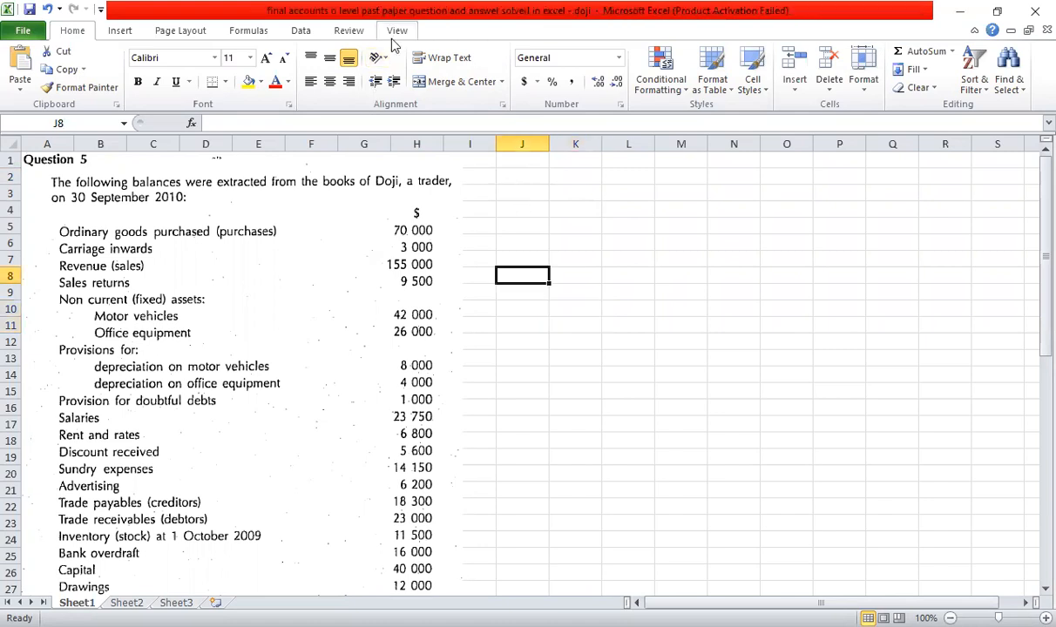
pyautogui.click(524, 171)
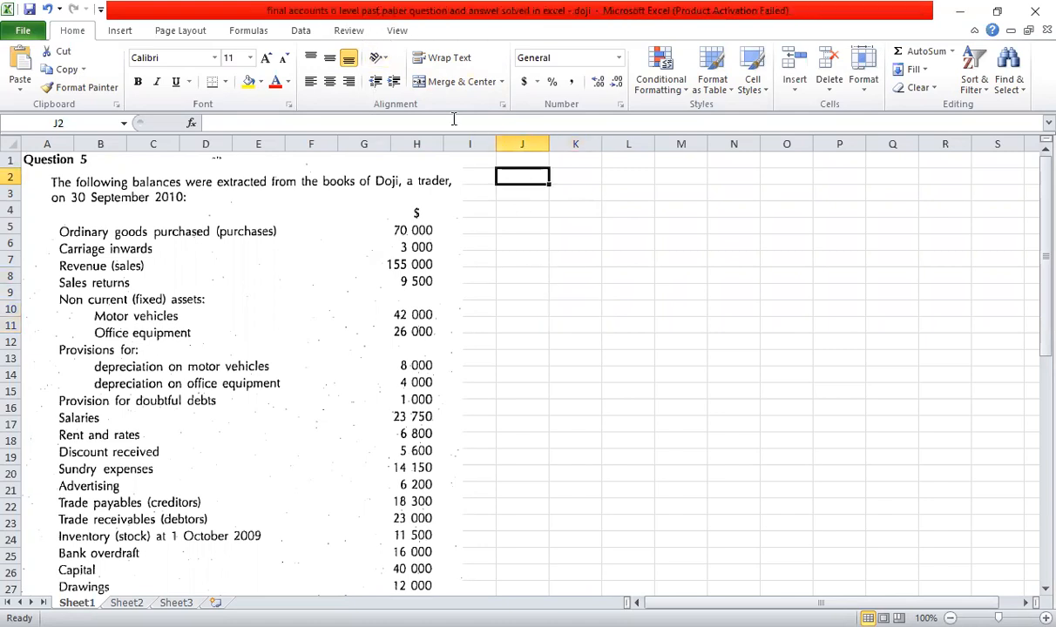
pyautogui.click(521, 324)
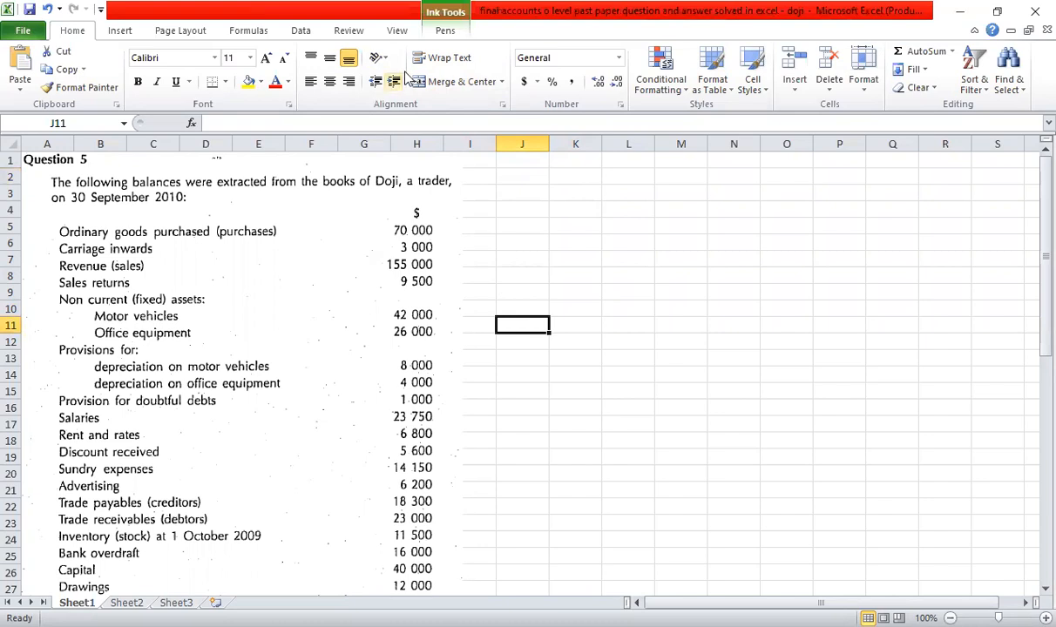
pyautogui.click(446, 32)
pyautogui.click(64, 65)
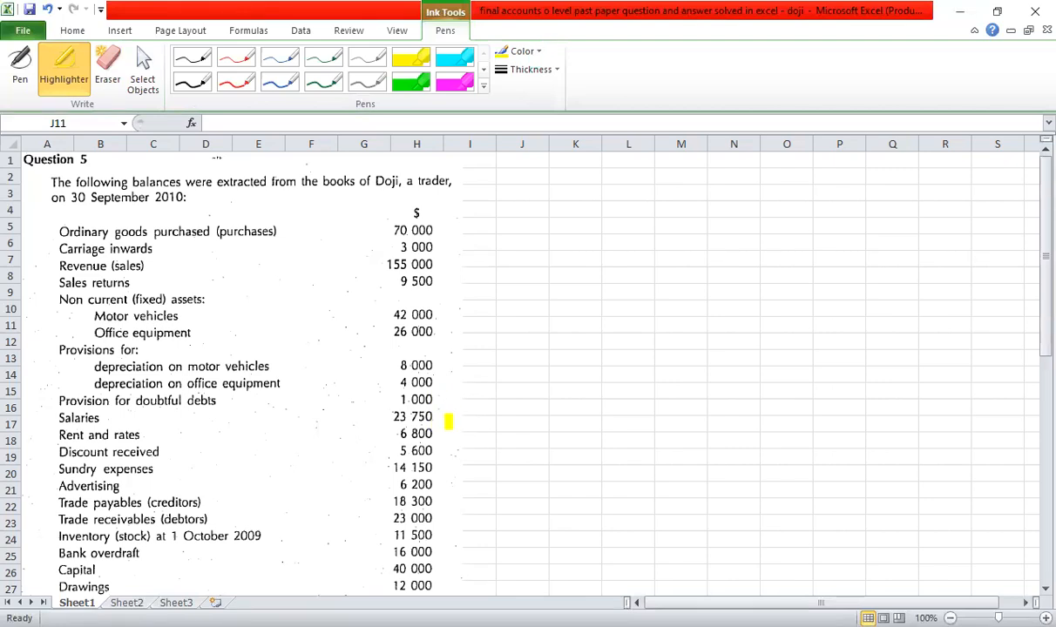
pyautogui.moveTo(1034, 323); pyautogui.dragTo(1030, 434)
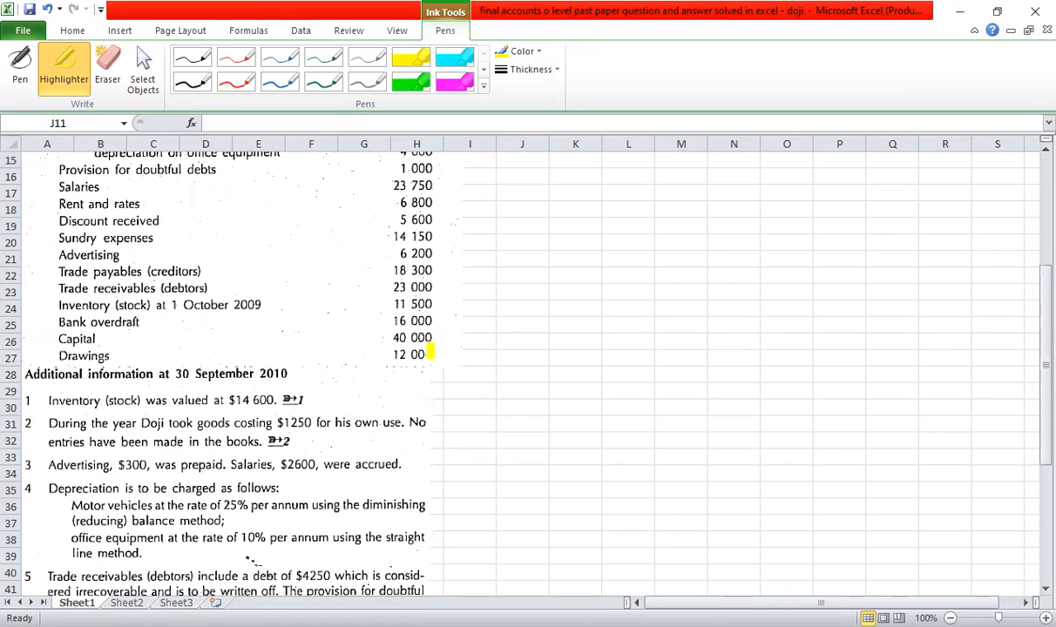
pyautogui.moveTo(1032, 328); pyautogui.dragTo(1034, 422)
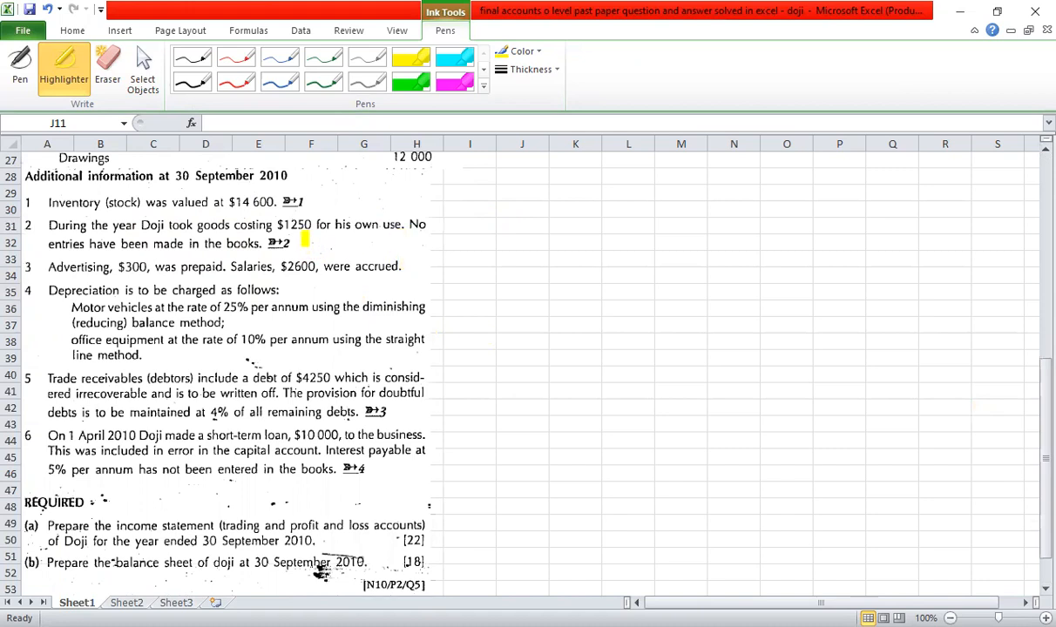
pyautogui.moveTo(278, 225); pyautogui.dragTo(406, 225)
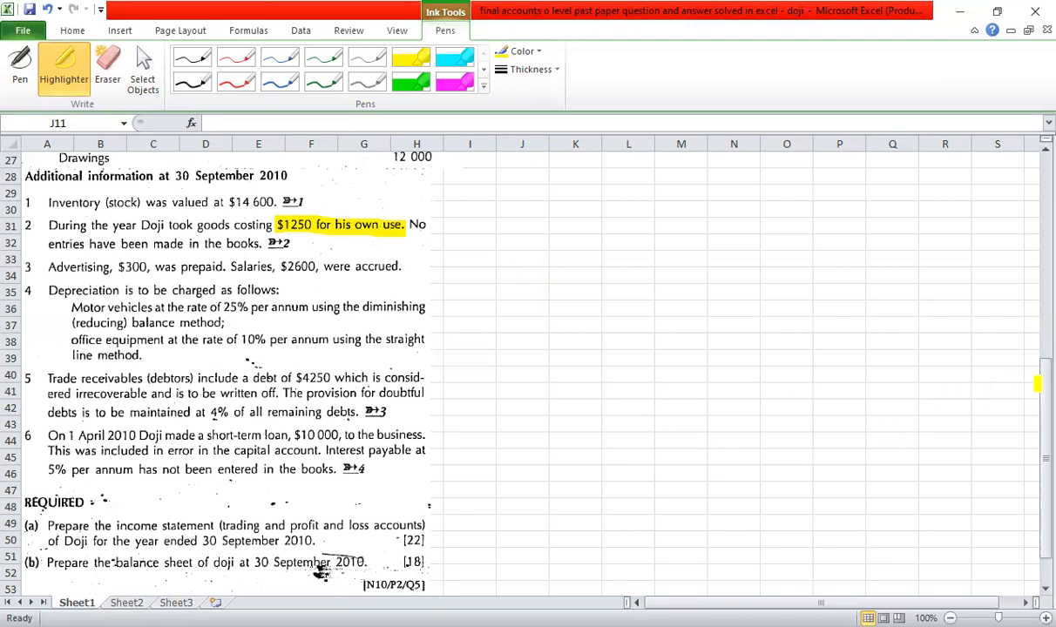
# Highlight "income statement (trading" and "balance sheet of" in yellow in requirements (a) and (b).
pyautogui.moveTo(1037, 383); pyautogui.dragTo(1030, 420)
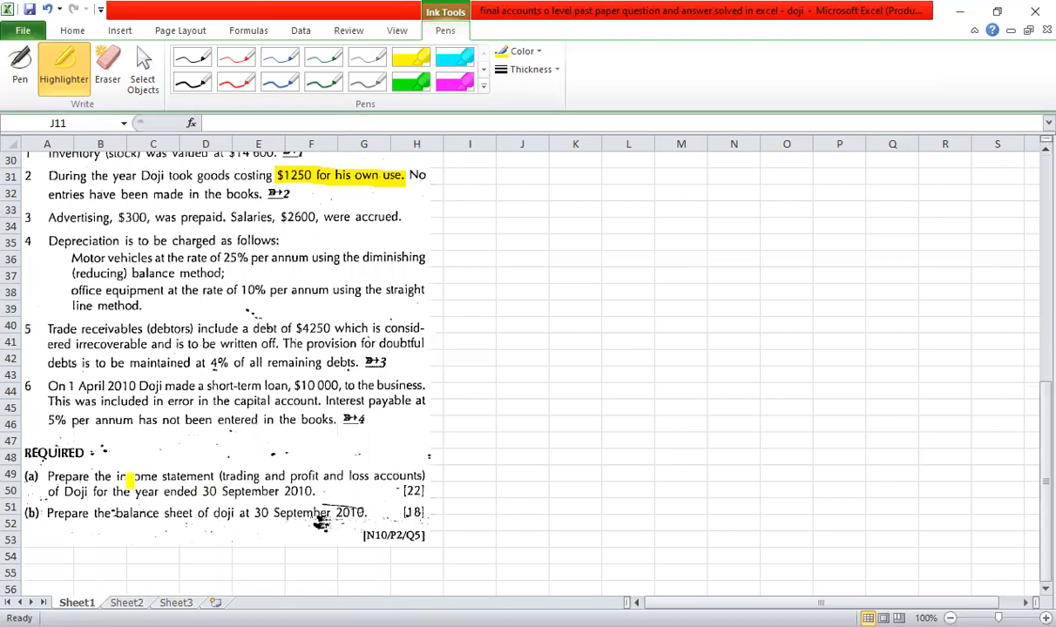
pyautogui.moveTo(118, 476); pyautogui.dragTo(258, 476)
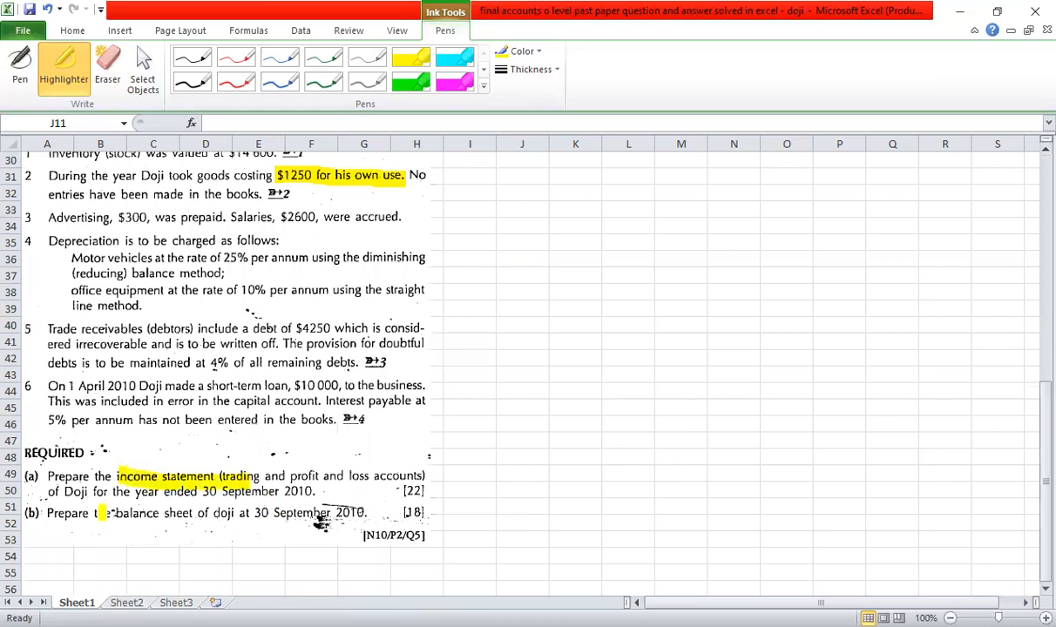
pyautogui.moveTo(101, 513); pyautogui.dragTo(209, 513)
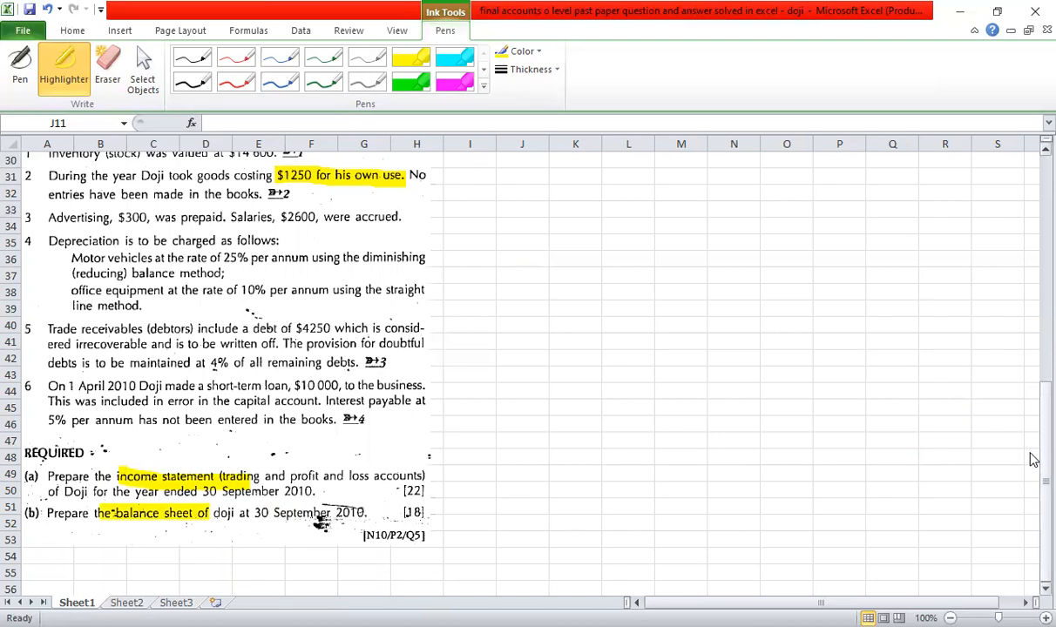
# Stop highlighting and enter the label "Sales" in cell J2.
pyautogui.moveTo(1037, 401); pyautogui.dragTo(1031, 179)
pyautogui.press('Escape')
pyautogui.click(521, 176)
pyautogui.write('Sales')
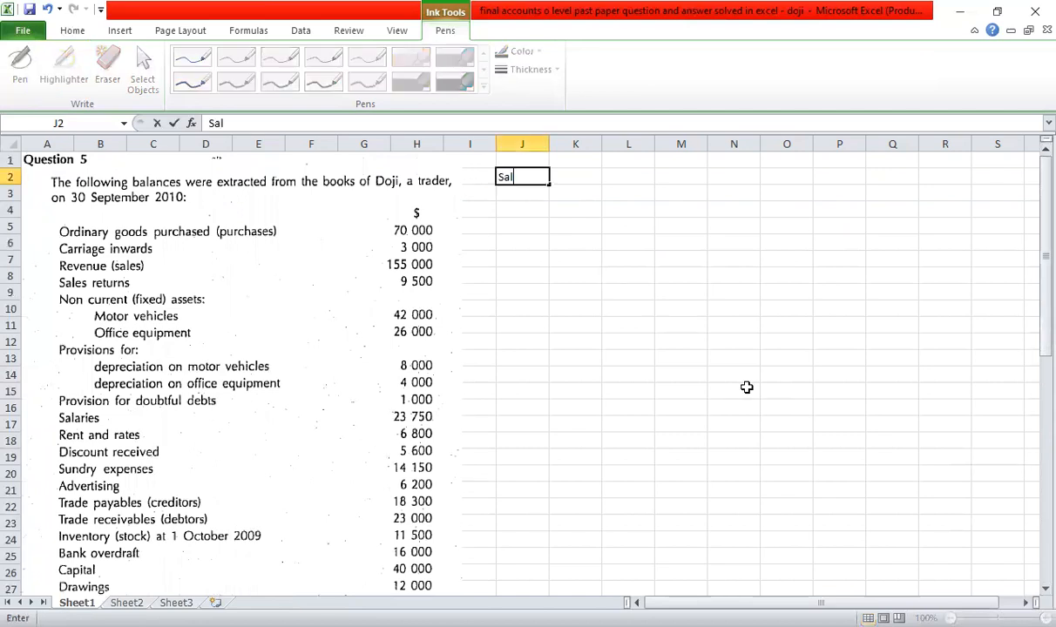
pyautogui.press('Return')
# Apply the comma-style Accounting number format to cells M2:O26.
pyautogui.press('Right')
pyautogui.press('Right')
pyautogui.press('Right')
pyautogui.press('Up')
pyautogui.press('Left')
pyautogui.press('Right')
pyautogui.hotkey('shift', 'Down')
pyautogui.hotkey('shift', 'Right')
pyautogui.hotkey('shift', 'Right')
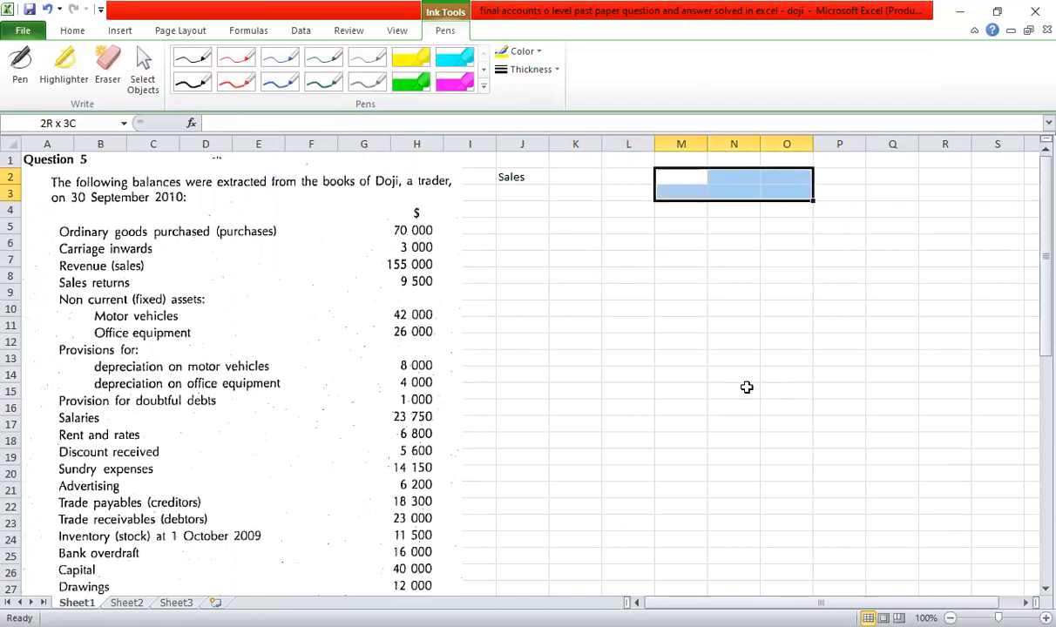
pyautogui.hotkey('shift', 'Down')
pyautogui.hotkey('shift', 'Down')
pyautogui.hotkey('shift', 'Down')
pyautogui.hotkey('shift', 'Down')
pyautogui.hotkey('shift', 'Down')
pyautogui.hotkey('shift', 'Down')
pyautogui.hotkey('shift', 'Down')
pyautogui.hotkey('shift', 'Down')
pyautogui.hotkey('shift', 'Down')
pyautogui.hotkey('shift', 'Down')
pyautogui.hotkey('shift', 'Down')
pyautogui.hotkey('shift', 'Down')
pyautogui.hotkey('shift', 'Down')
pyautogui.hotkey('shift', 'Down')
pyautogui.hotkey('shift', 'Down')
pyautogui.hotkey('shift', 'Down')
pyautogui.hotkey('shift', 'Down')
pyautogui.hotkey('shift', 'Down')
pyautogui.hotkey('shift', 'Down')
pyautogui.hotkey('shift', 'Down')
pyautogui.hotkey('shift', 'Down')
pyautogui.hotkey('shift', 'Down')
pyautogui.hotkey('shift', 'Down')
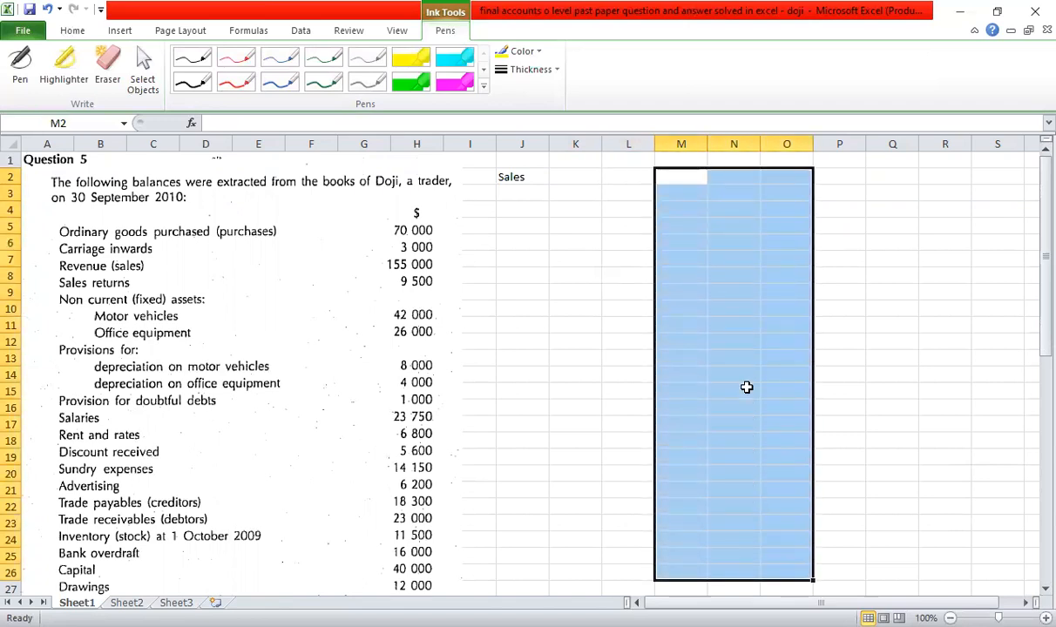
pyautogui.click(74, 30)
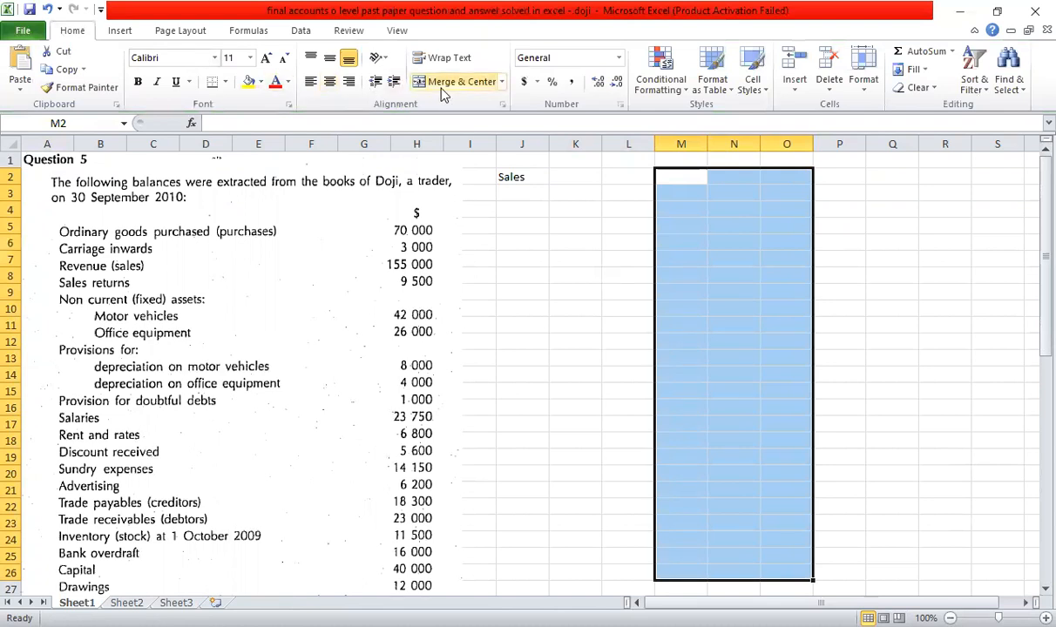
pyautogui.click(570, 82)
pyautogui.click(613, 86)
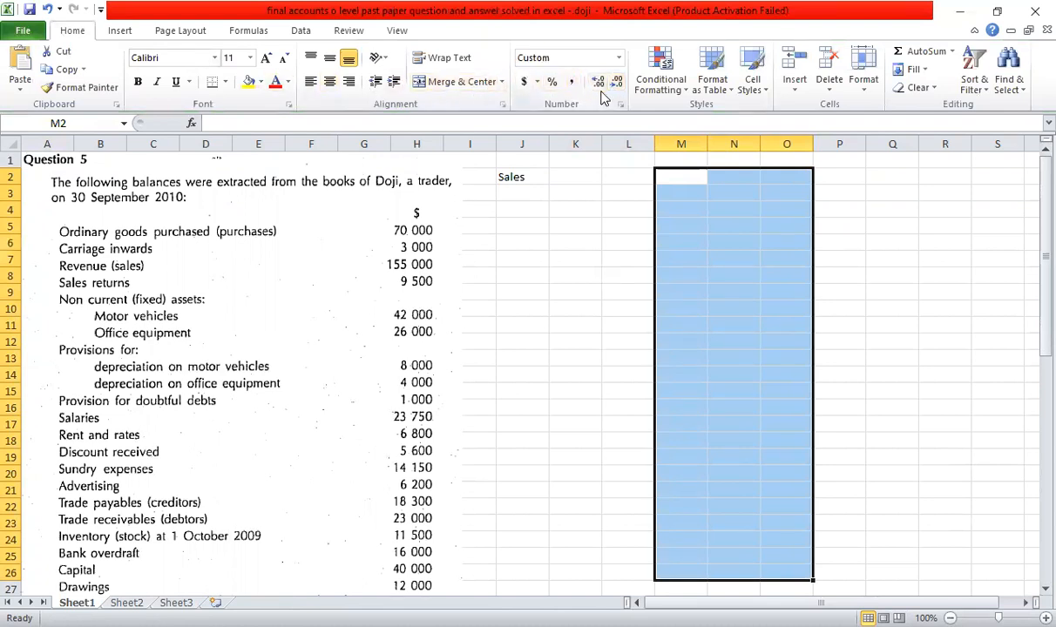
pyautogui.click(571, 86)
pyautogui.click(739, 197)
pyautogui.click(710, 176)
# Enter the sales amount 155000 in cell N2.
pyautogui.click(533, 195)
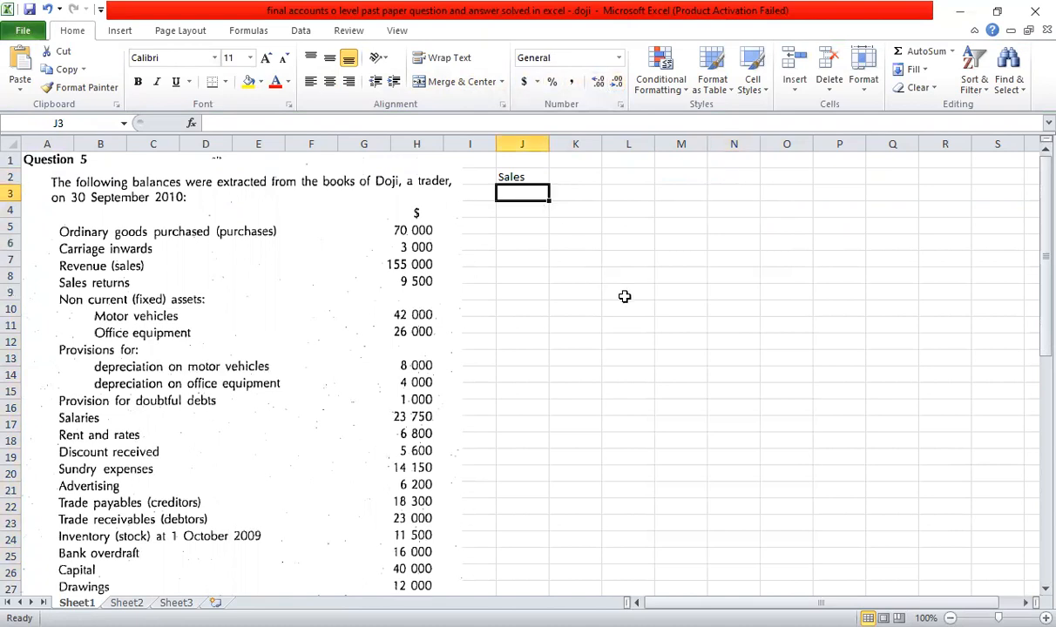
pyautogui.press('Right')
pyautogui.press('Right')
pyautogui.press('Right')
pyautogui.press('Right')
pyautogui.press('Up')
pyautogui.press('Left')
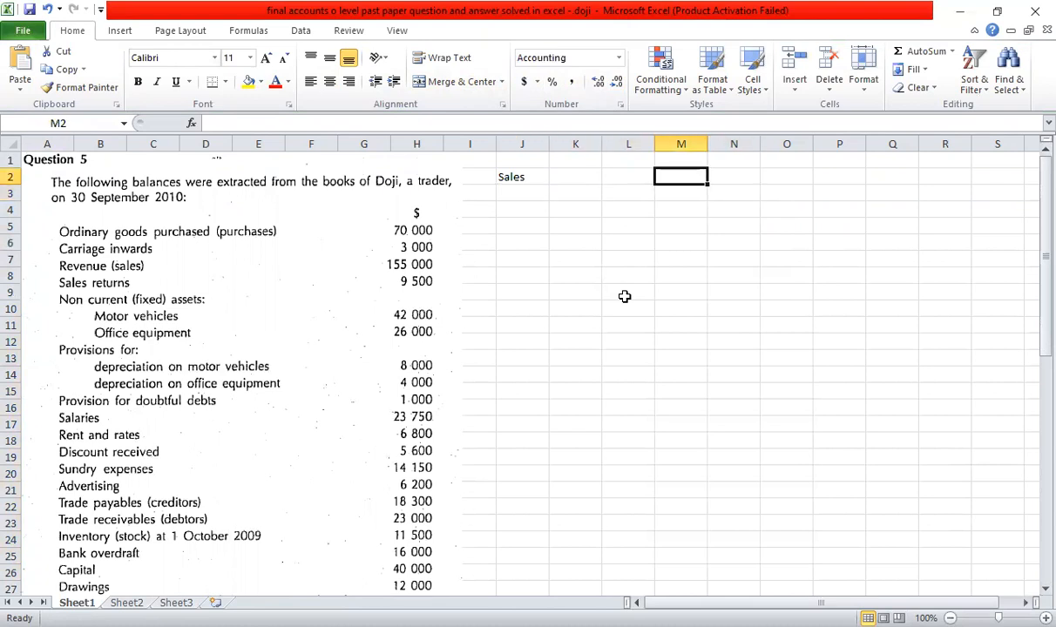
pyautogui.press('Right')
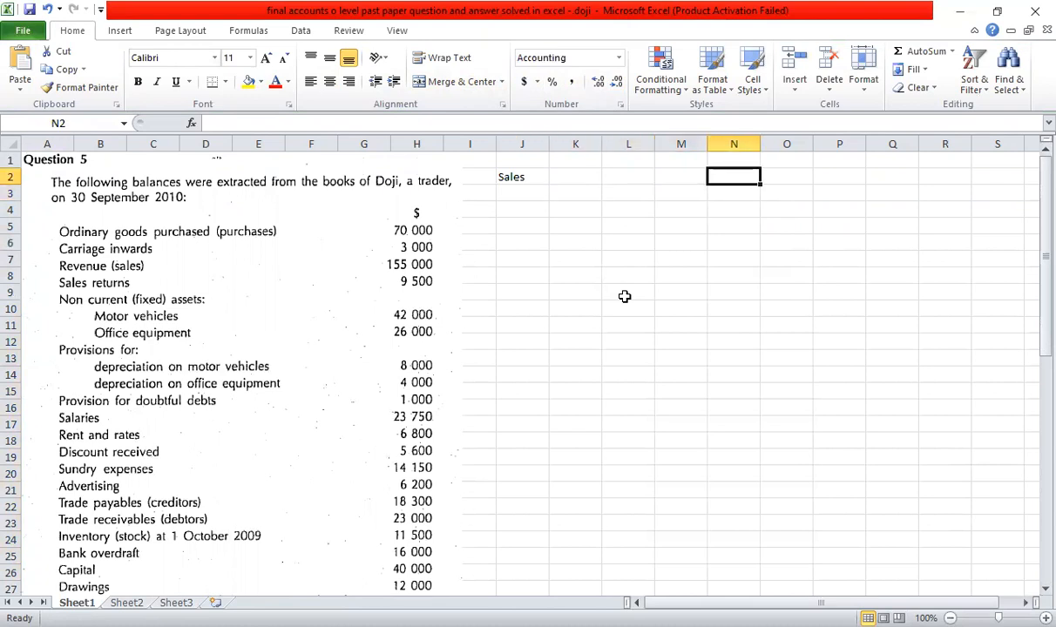
pyautogui.write('155000')
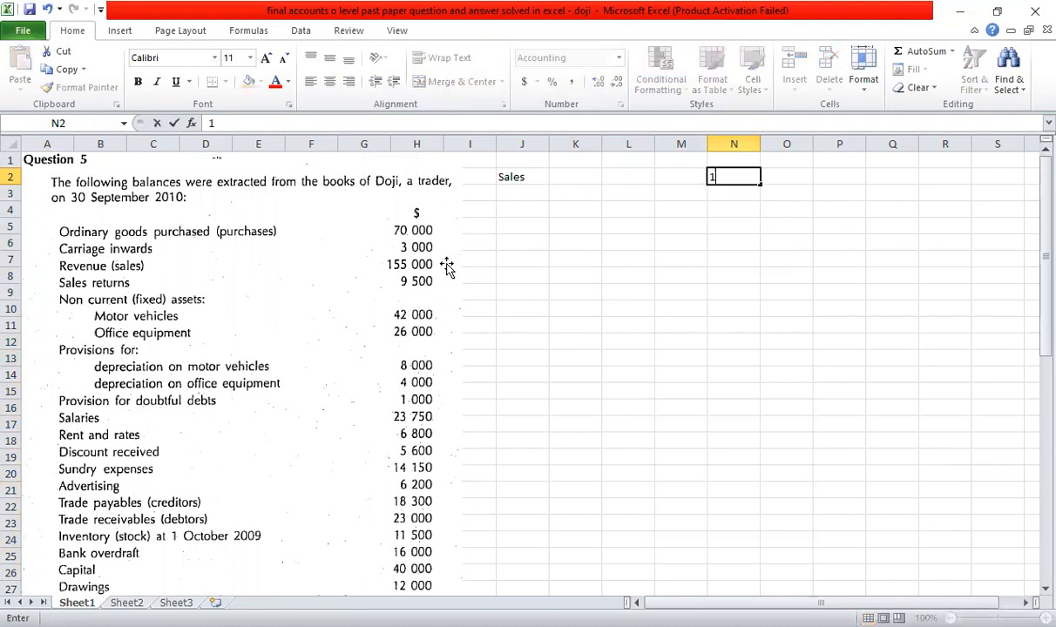
pyautogui.press('Return')
# Remove both decimal places from the amount cells in columns M and N, from row 2 downward.
pyautogui.press('Up')
pyautogui.hotkey('shift', 'Down')
pyautogui.hotkey('shift', 'Down')
pyautogui.hotkey('shift', 'Down')
pyautogui.hotkey('shift', 'Down')
pyautogui.hotkey('shift', 'Down')
pyautogui.hotkey('shift', 'Down')
pyautogui.hotkey('shift', 'Down')
pyautogui.hotkey('shift', 'Down')
pyautogui.hotkey('shift', 'Down')
pyautogui.hotkey('shift', 'Down')
pyautogui.hotkey('shift', 'Down')
pyautogui.hotkey('shift', 'Down')
pyautogui.hotkey('shift', 'Down')
pyautogui.hotkey('shift', 'Down')
pyautogui.hotkey('shift', 'Down')
pyautogui.hotkey('shift', 'Left')
pyautogui.hotkey('shift', 'Down')
pyautogui.hotkey('shift', 'Down')
pyautogui.hotkey('shift', 'Down')
pyautogui.hotkey('shift', 'Down')
pyautogui.hotkey('shift', 'Down')
pyautogui.hotkey('shift', 'Down')
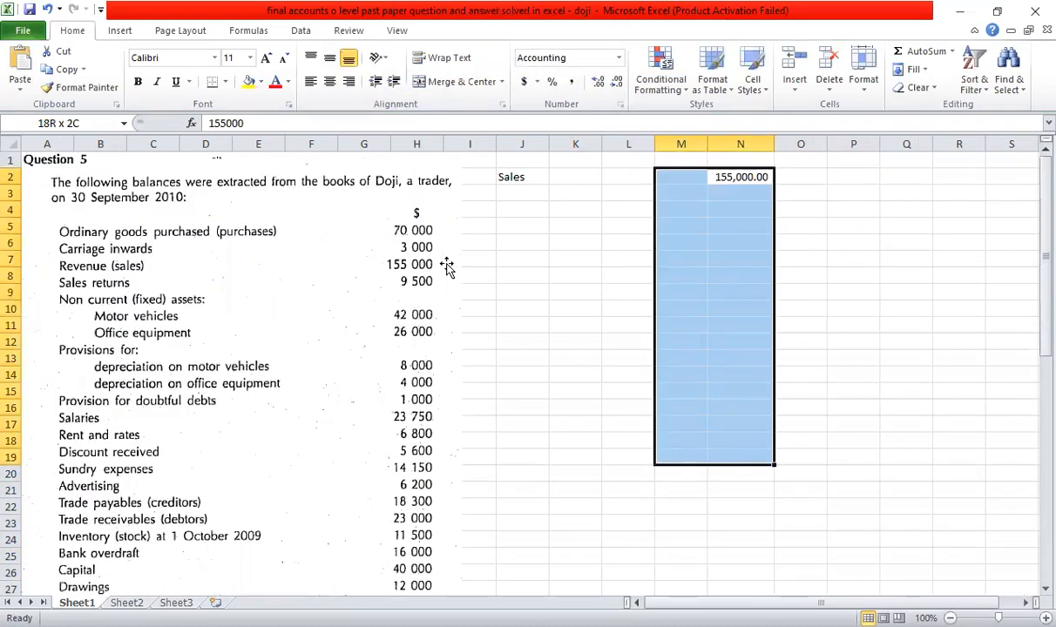
pyautogui.click(616, 81)
pyautogui.click(616, 81)
# Enter the label "Less: Sales returns" in cell J3.
pyautogui.click(533, 191)
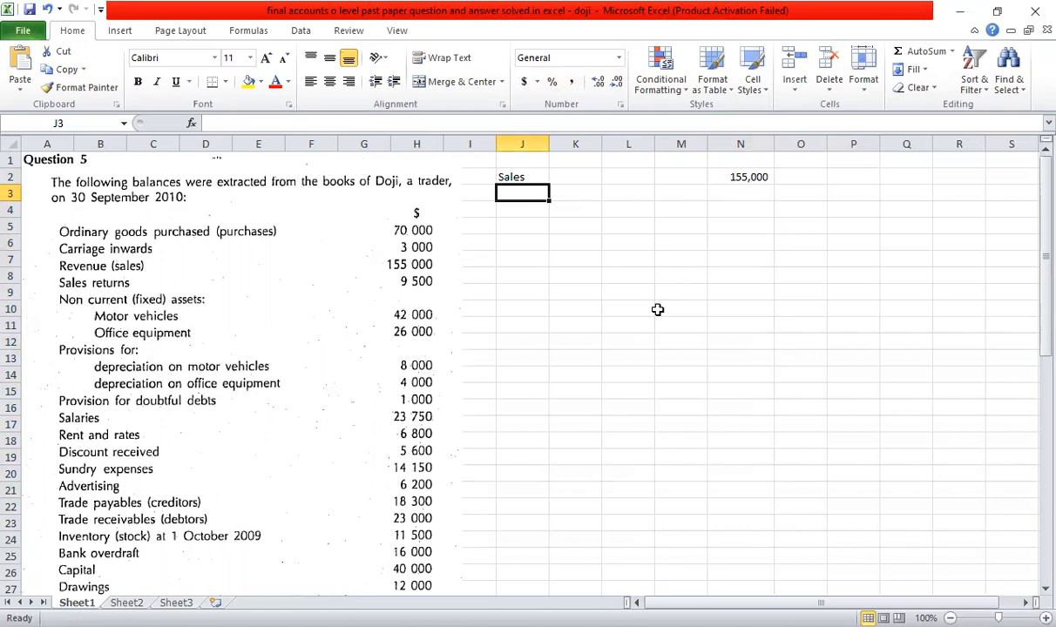
pyautogui.write('Sal')
pyautogui.press('BackSpace')
pyautogui.press('BackSpace')
pyautogui.press('BackSpace')
pyautogui.press('BackSpace')
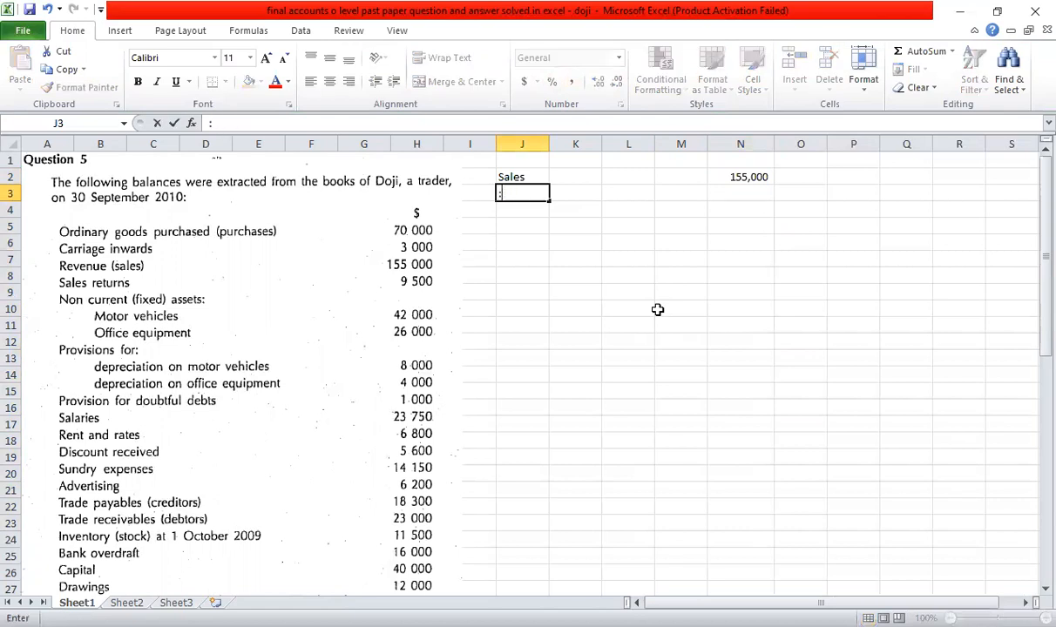
pyautogui.write('Less')
pyautogui.press('BackSpace')
pyautogui.press('BackSpace')
pyautogui.write('ss: Sal')
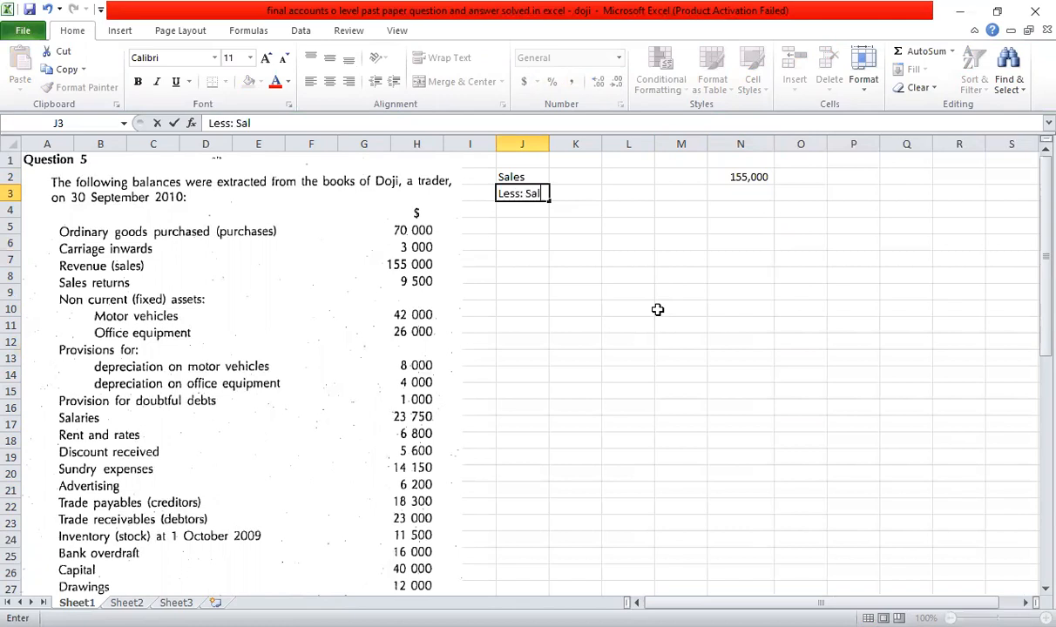
pyautogui.write('es returns')
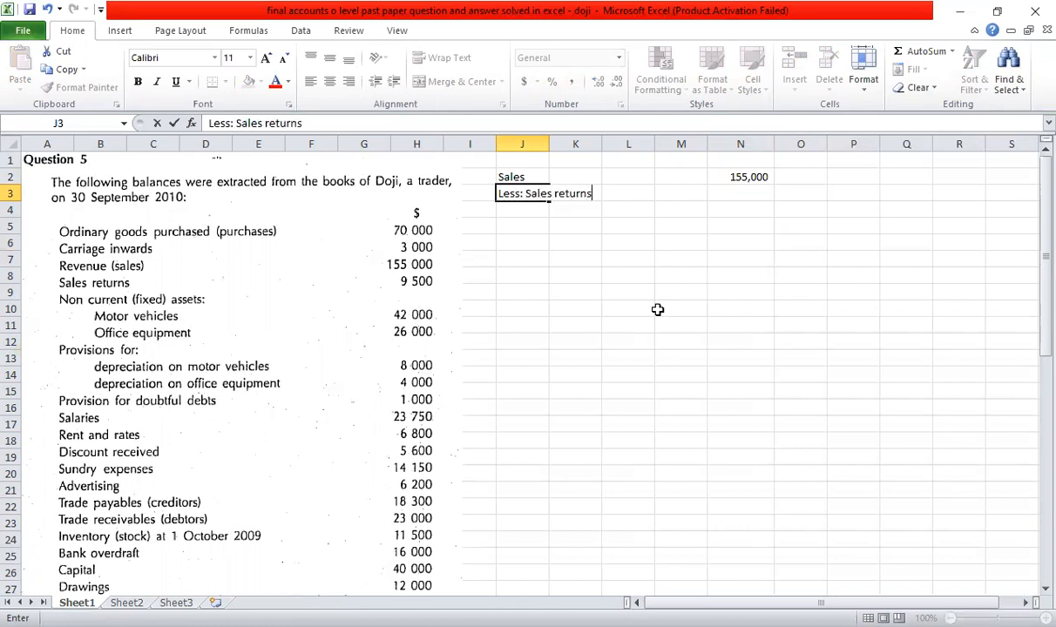
pyautogui.press('Return')
# Enter the sales returns as -9500 in cell N3.
pyautogui.press('Right')
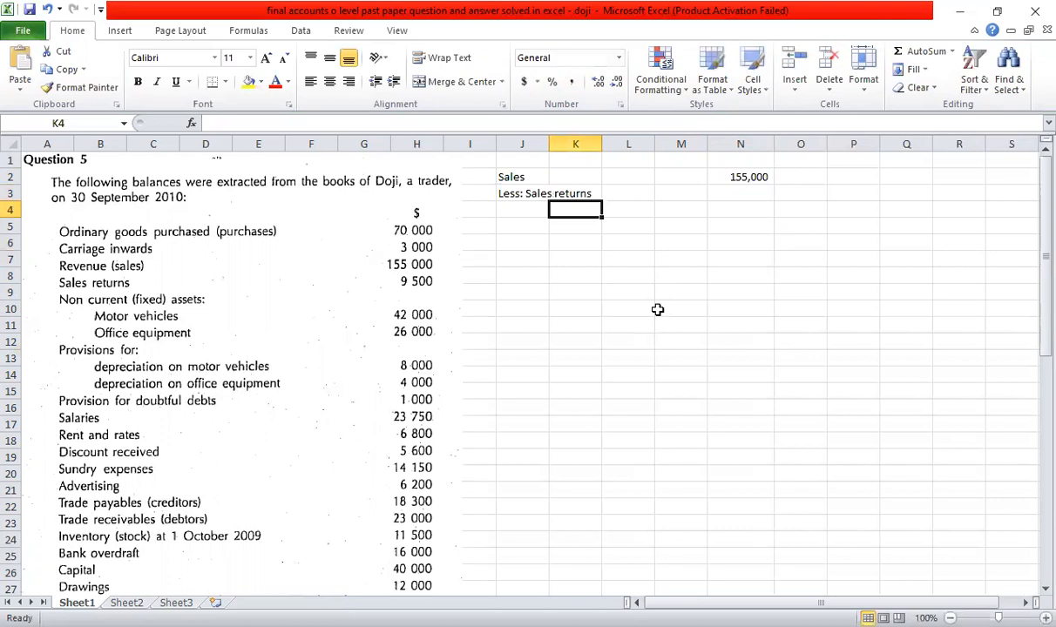
pyautogui.press('Up')
pyautogui.press('Right')
pyautogui.press('Right')
pyautogui.press('Right')
pyautogui.write('-9500')
pyautogui.press('Return')
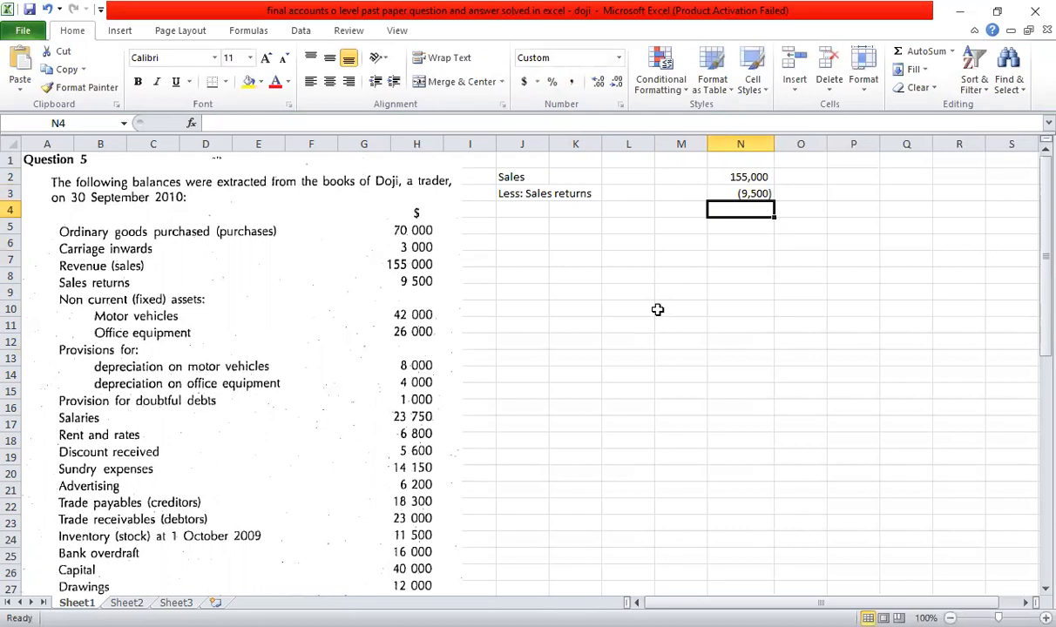
# Total N2:N3 with a SUM formula in N4 and give that cell a top border.
pyautogui.hotkey('alt', '=')
pyautogui.hotkey('alt', '=')
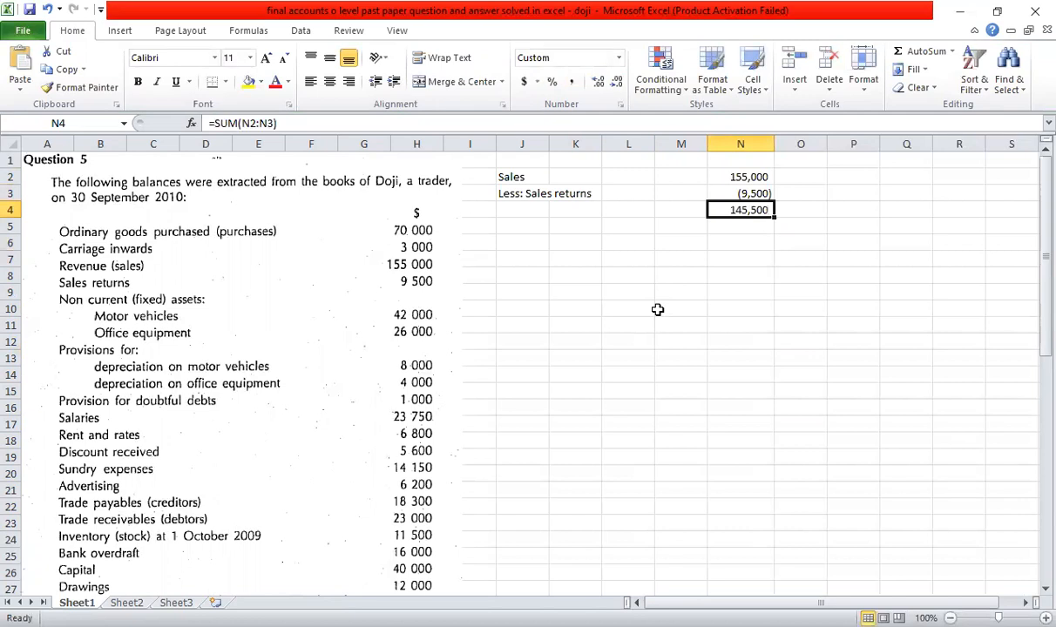
pyautogui.click(227, 82)
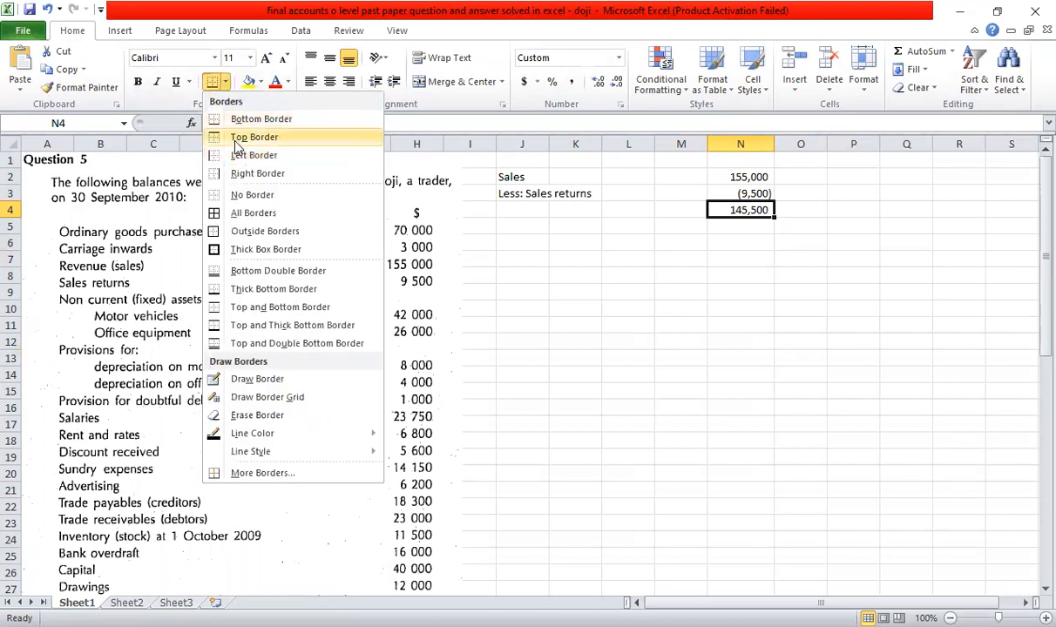
pyautogui.click(237, 140)
pyautogui.click(756, 357)
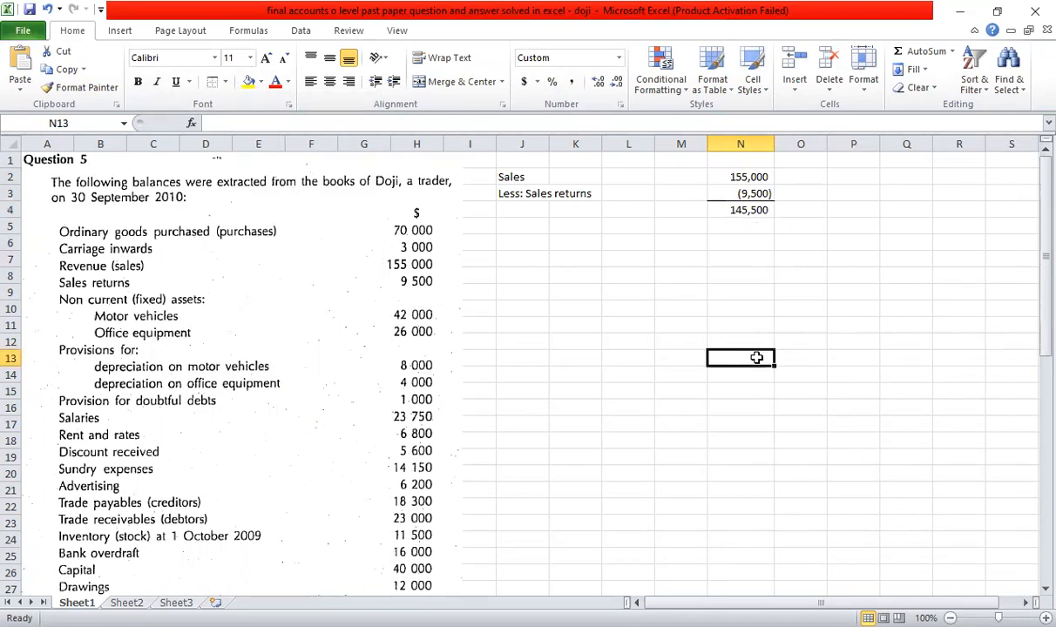
# Enter "Less: Cost of goods sold" in cell J5 and make it bold.
pyautogui.click(504, 225)
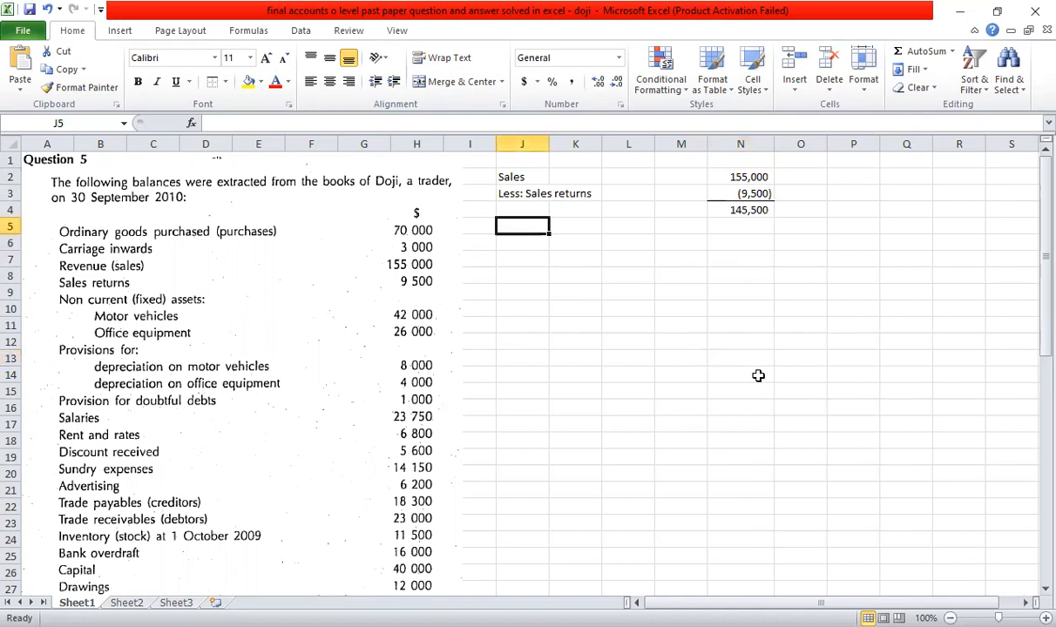
pyautogui.write('LEs')
pyautogui.press('BackSpace')
pyautogui.press('BackSpace')
pyautogui.write('e')
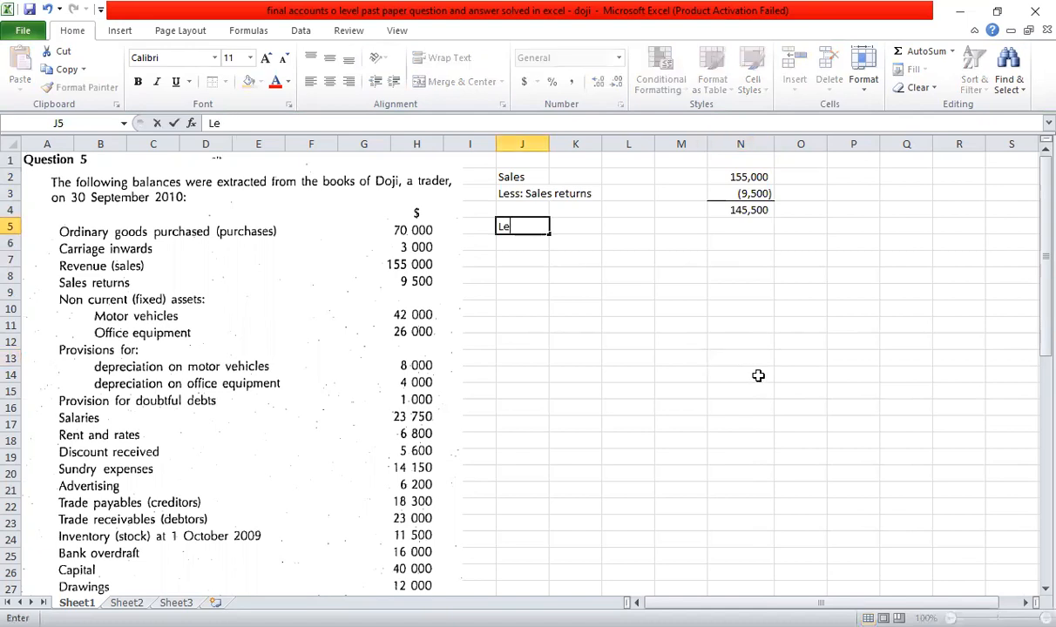
pyautogui.write('ss: Cost of goo')
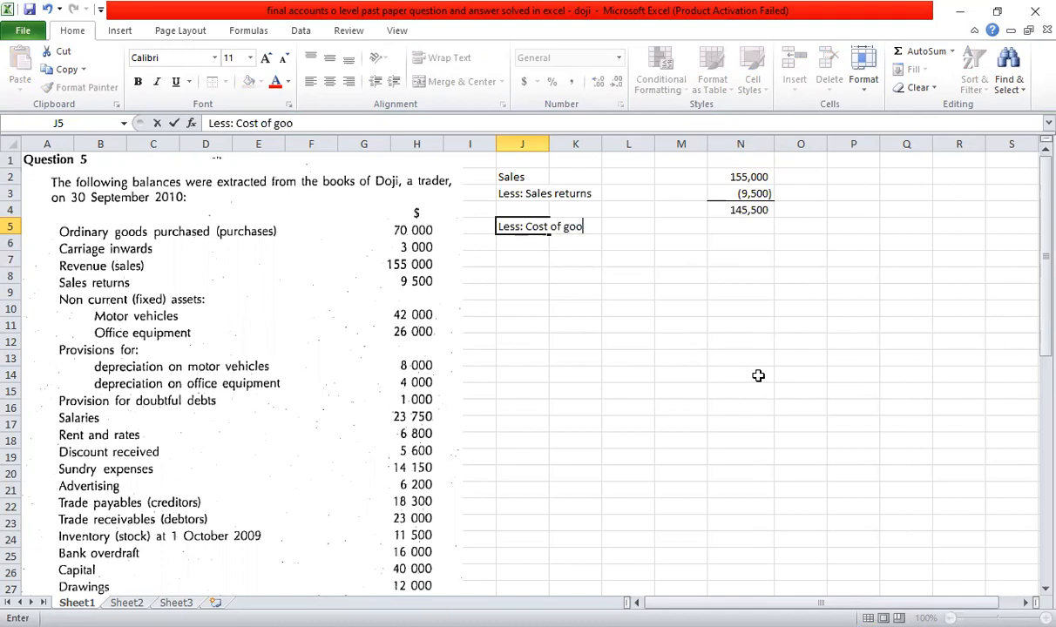
pyautogui.write('ds sold')
pyautogui.press('Return')
pyautogui.press('Up')
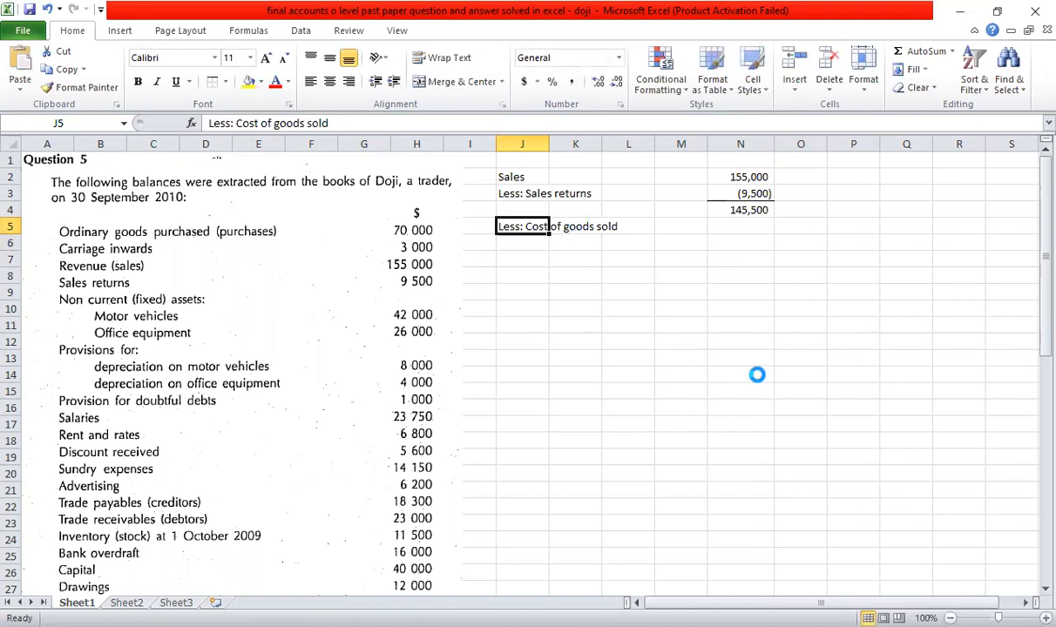
pyautogui.hotkey('ctrl', 'b')
pyautogui.press('Return')
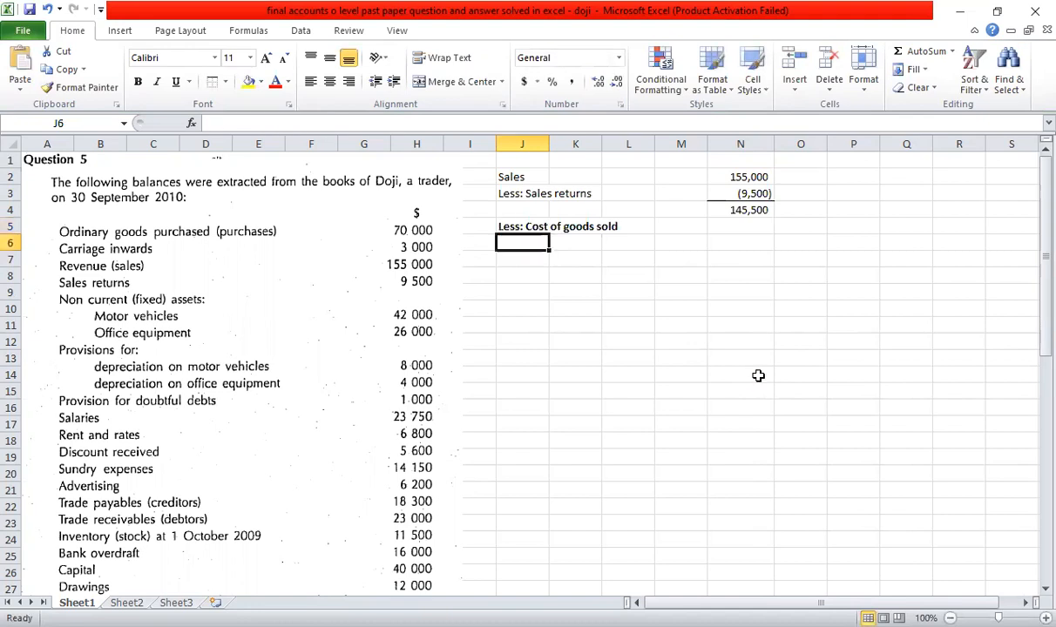
# Enter the label "Opening stock" in cell J6.
pyautogui.write('Openin')
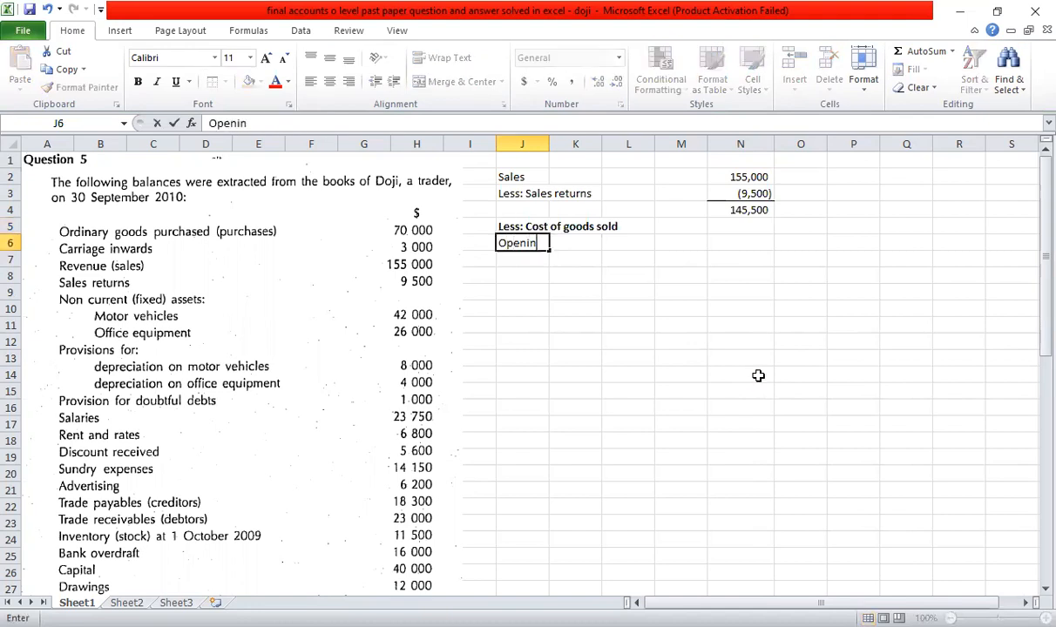
pyautogui.write('g stock')
pyautogui.press('Tab')
pyautogui.press('Tab')
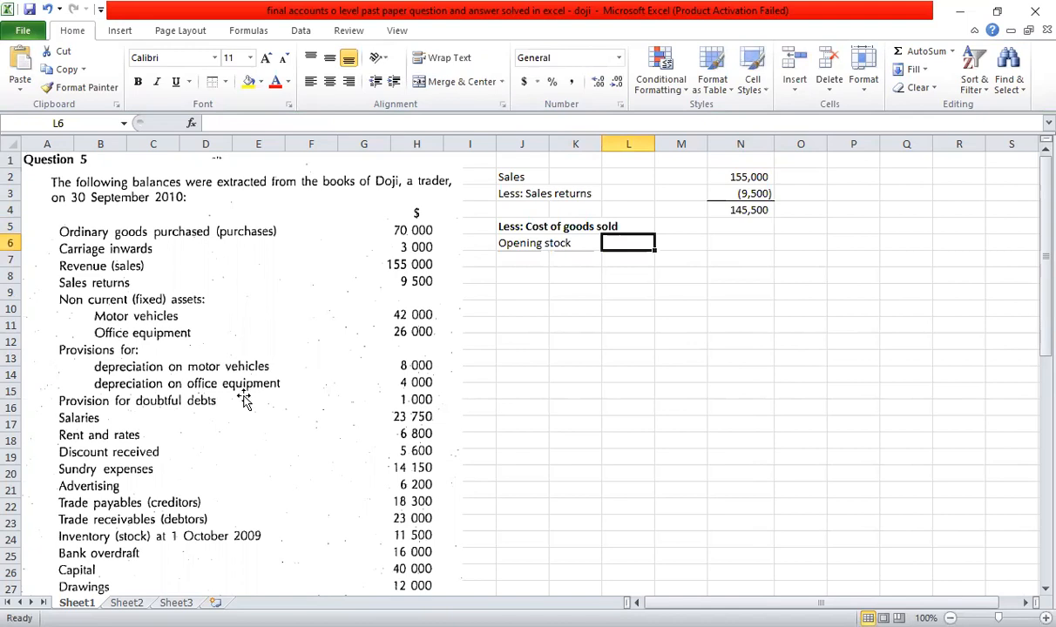
# Look up the inventory at 1 October 2009 in the question and enter 11,500 in cell M6.
pyautogui.scroll(-3, 192, 334)
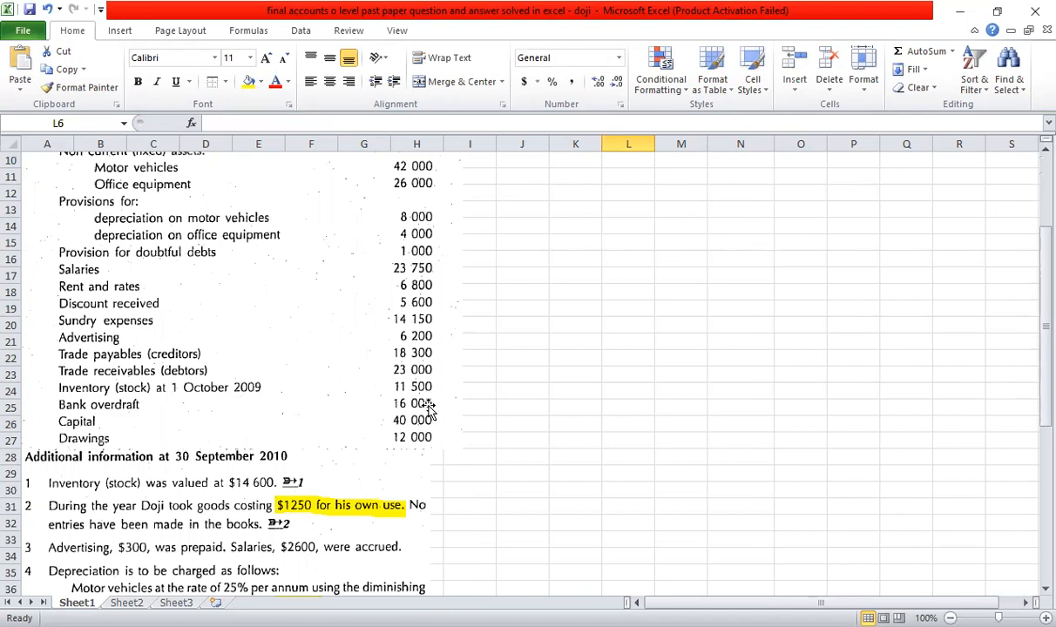
pyautogui.scroll(3, 616, 382)
pyautogui.scroll(-1, 636, 377)
pyautogui.scroll(1, 638, 379)
pyautogui.write('11500')
pyautogui.press('Escape')
pyautogui.press('Right')
pyautogui.write('1')
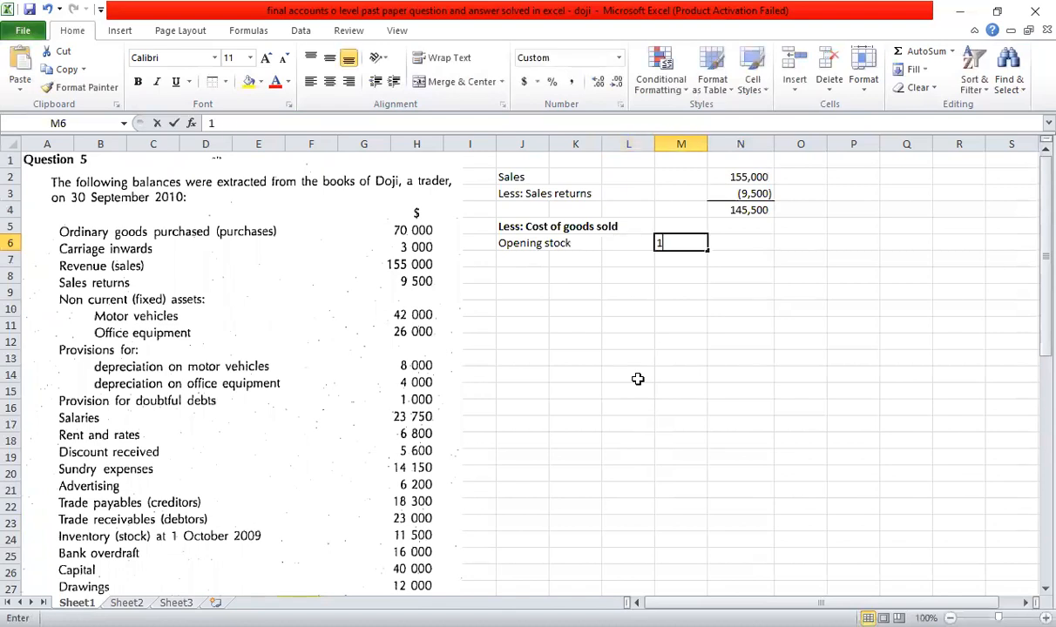
pyautogui.write('1,500')
pyautogui.press('Return')
# Enter the label "Purchases" in cell J7.
pyautogui.press('Left')
pyautogui.press('Left')
pyautogui.press('Left')
pyautogui.write('Purchases')
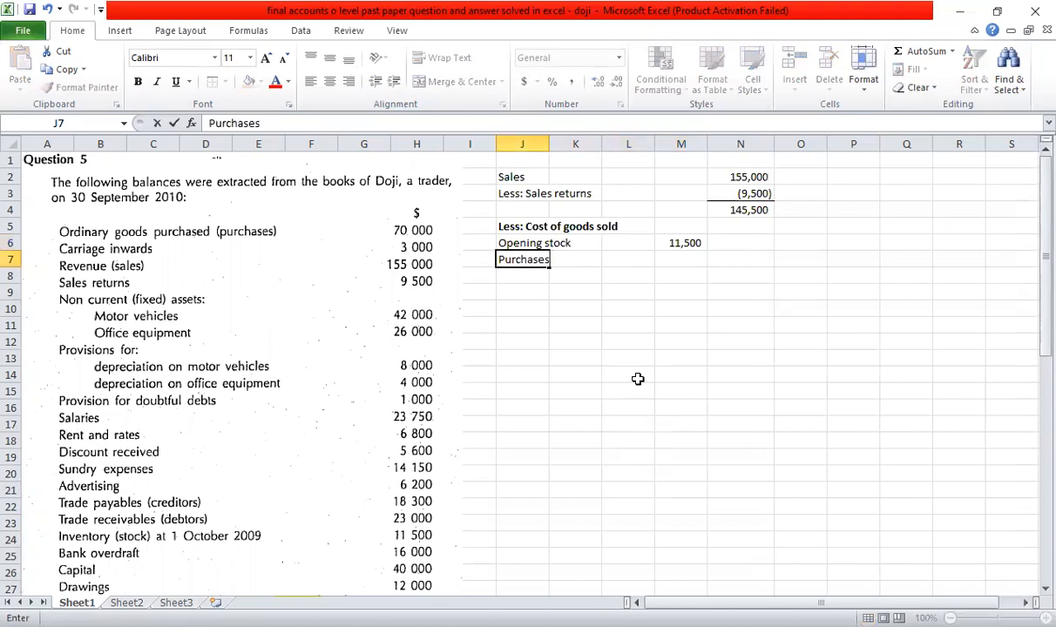
pyautogui.press('Right')
pyautogui.press('Right')
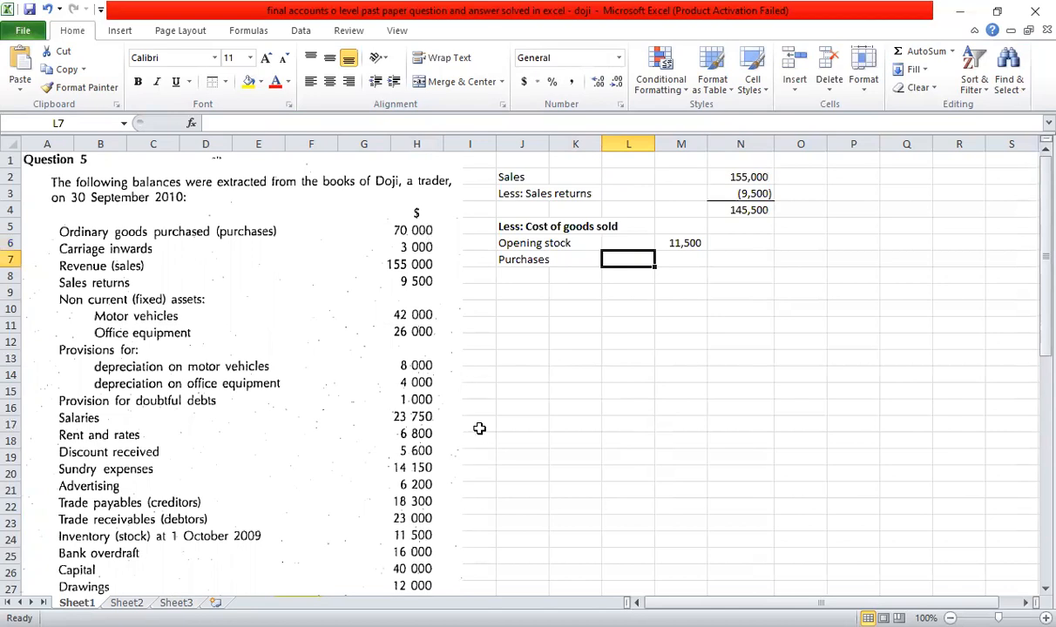
# Check the goods taken for own use in the additional information and enter purchases as =70000-1250 in cell L7.
pyautogui.scroll(-3, 479, 428)
pyautogui.scroll(-5, 479, 428)
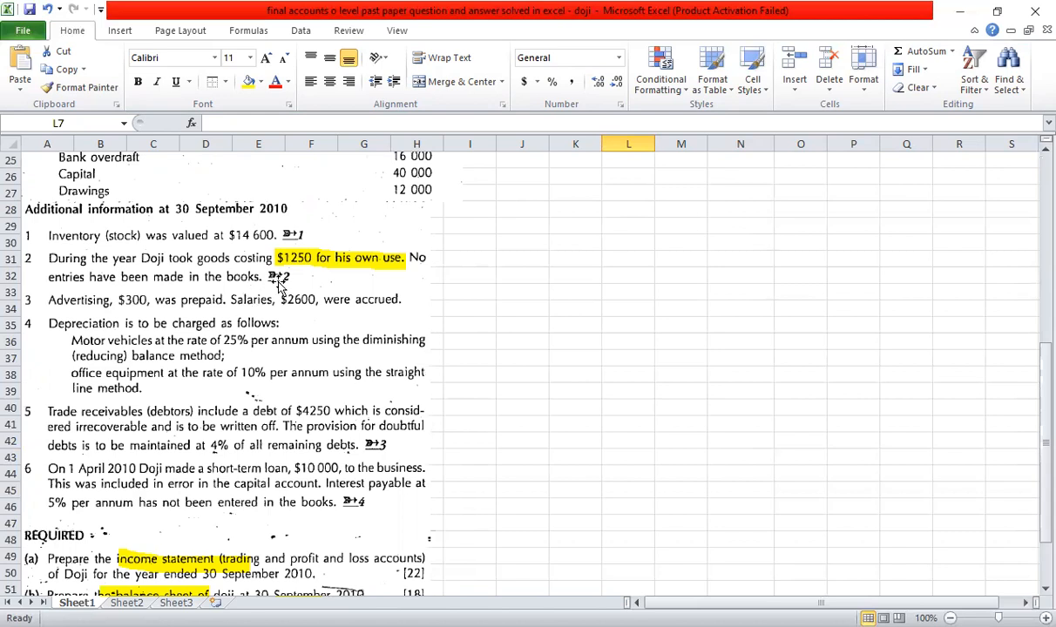
pyautogui.scroll(1, 503, 315)
pyautogui.scroll(4, 504, 314)
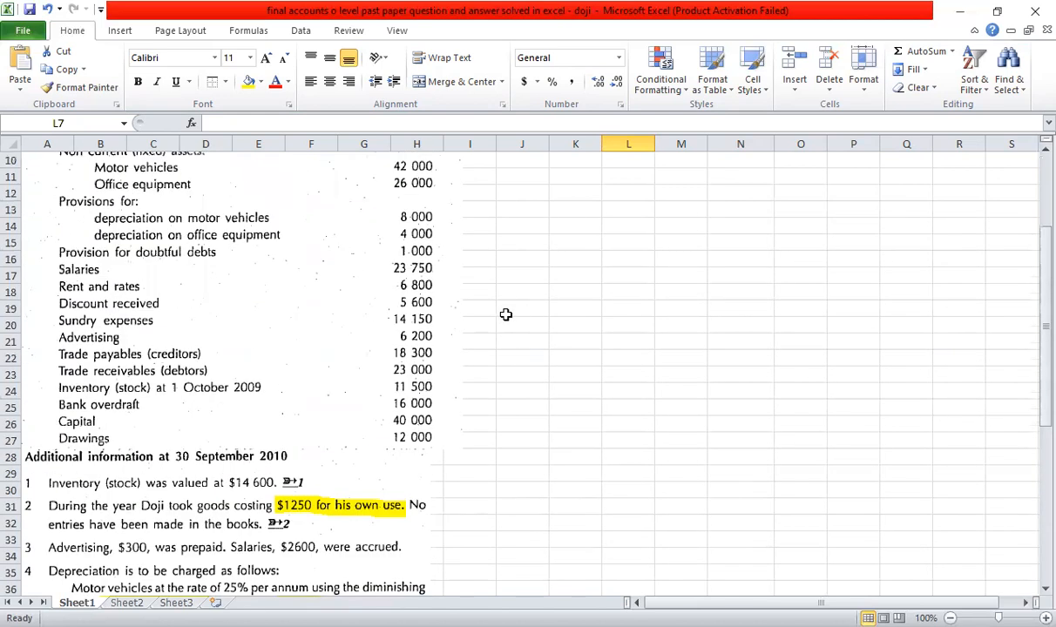
pyautogui.scroll(3, 505, 314)
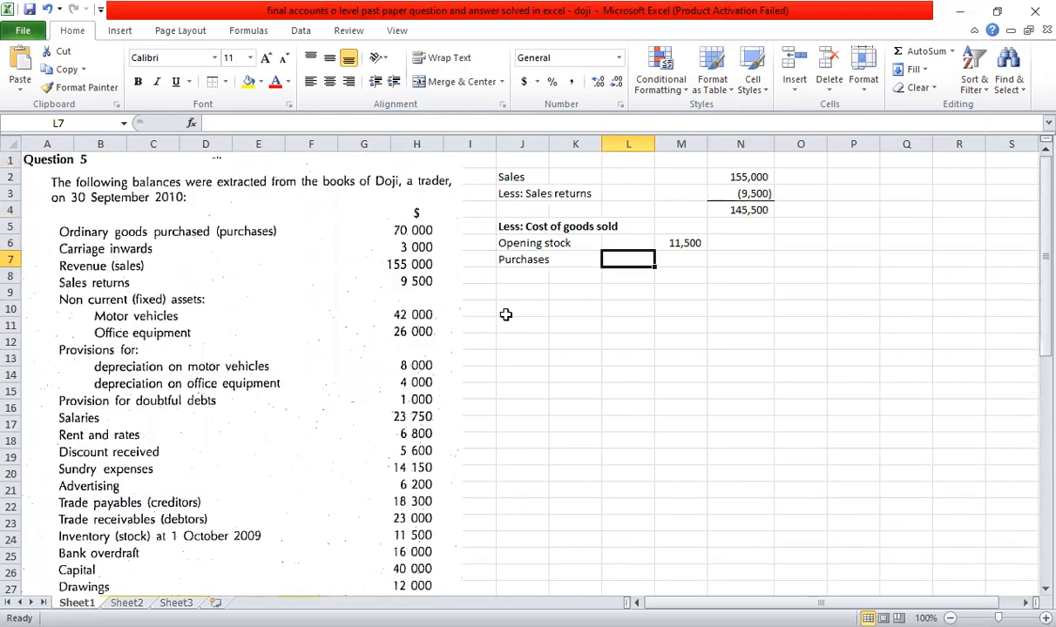
pyautogui.write('=')
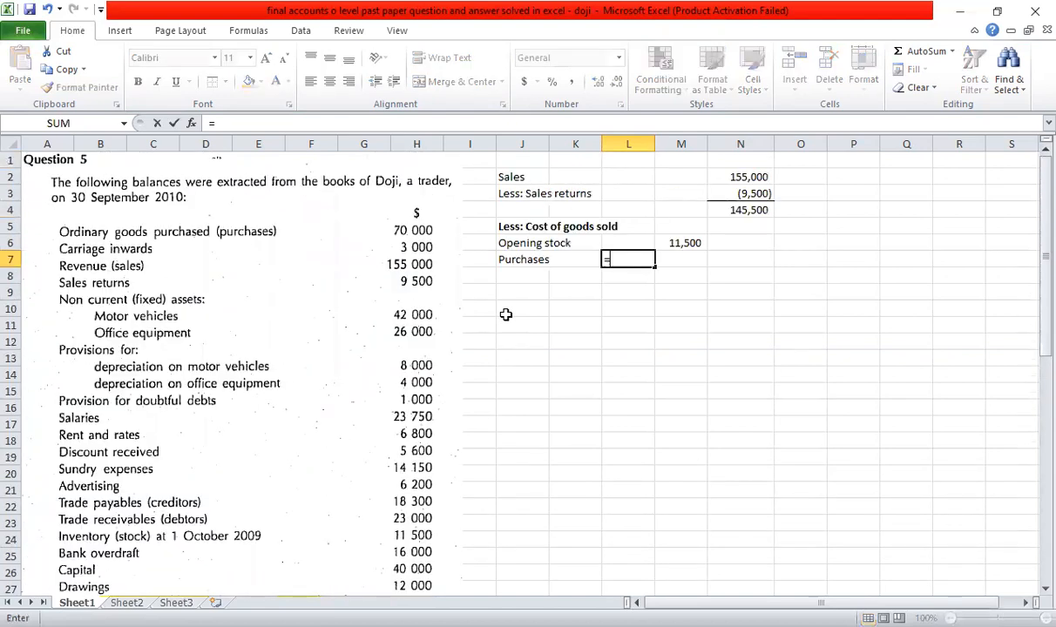
pyautogui.write('700')
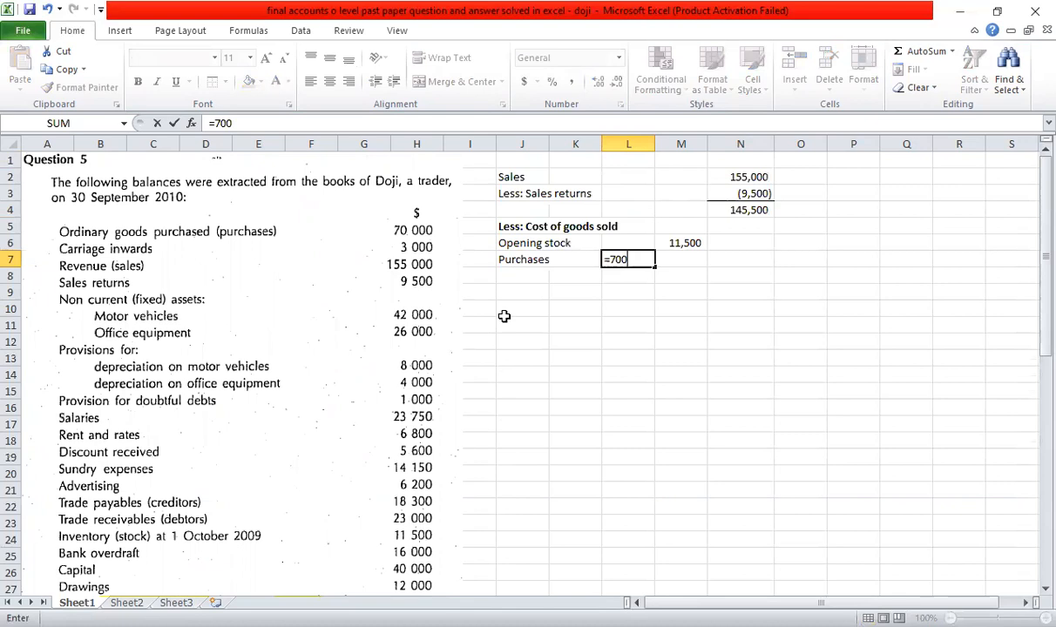
pyautogui.write('00-1250')
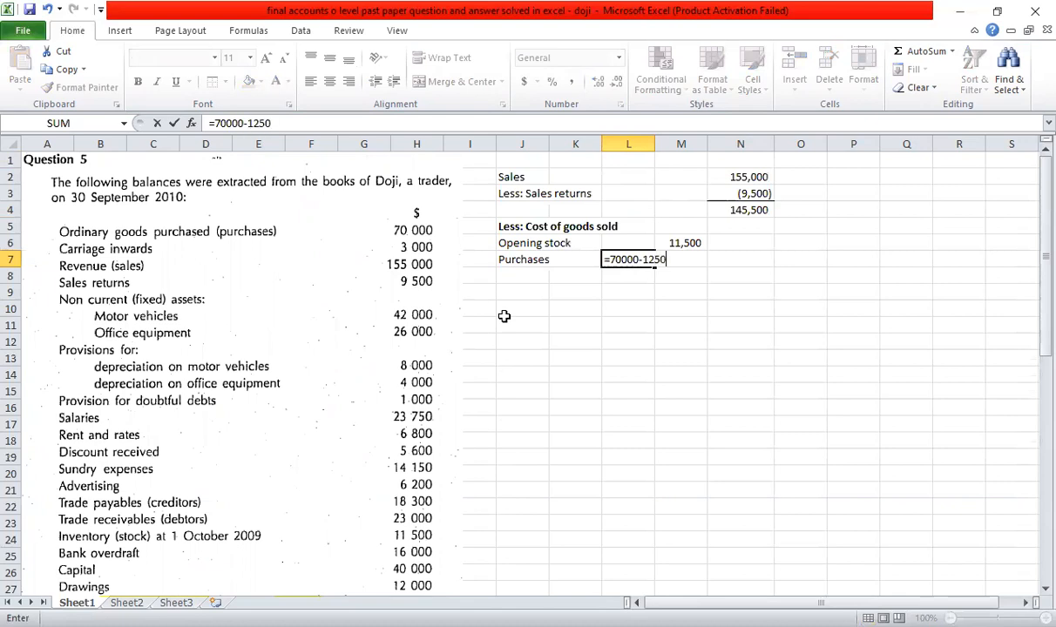
pyautogui.press('Return')
pyautogui.press('Up')
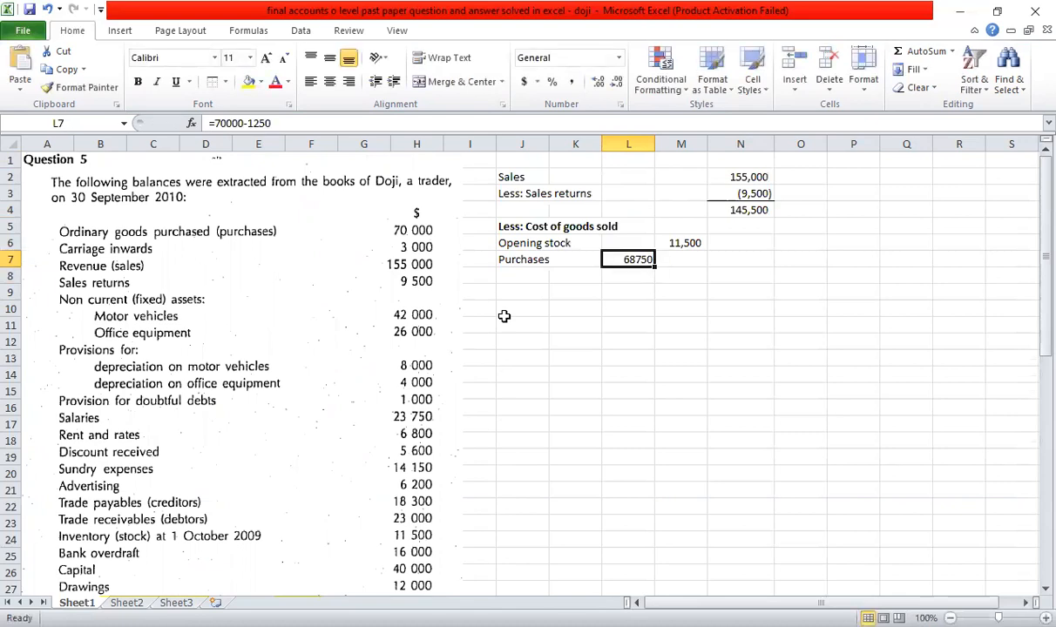
# Enter "carriage inwards" in cell J8 with the amount 3000 in L8.
pyautogui.press('Down')
pyautogui.press('Left')
pyautogui.press('Left')
pyautogui.write('carriage inw')
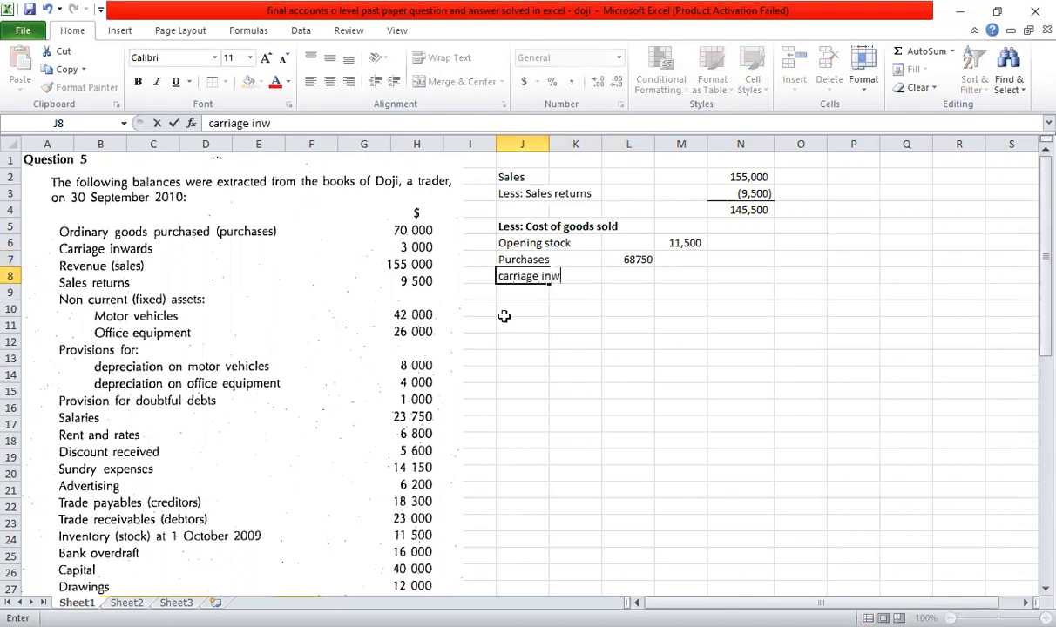
pyautogui.write('ards')
pyautogui.press('Right')
pyautogui.press('Right')
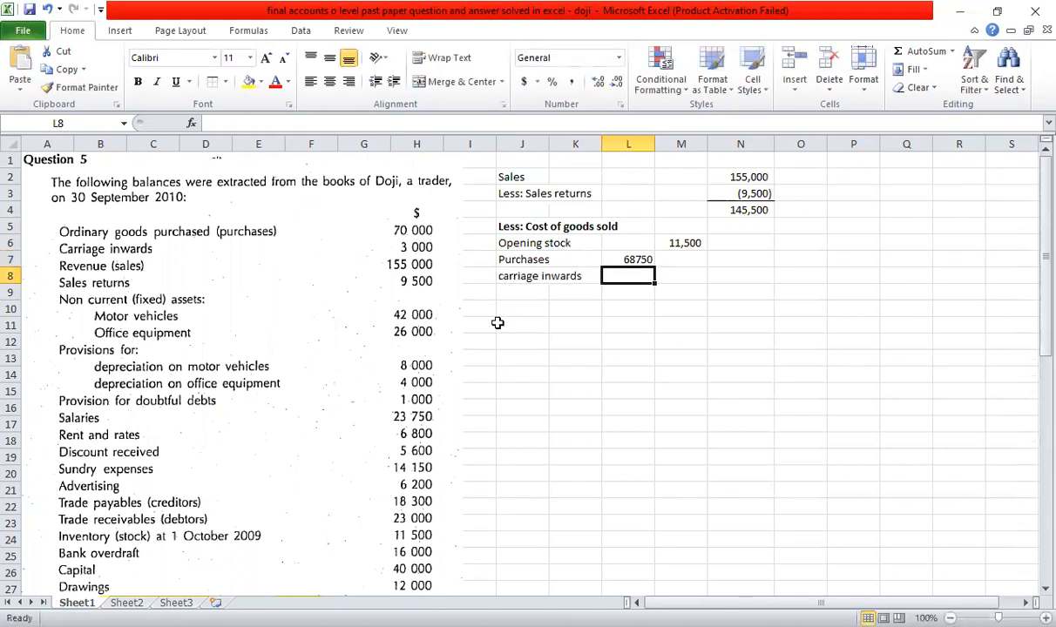
pyautogui.write('3000')
pyautogui.press('Return')
# Format the range L5:N26 with the comma number style and no decimal places.
pyautogui.press('Up')
pyautogui.press('Up')
pyautogui.press('Up')
pyautogui.press('Up')
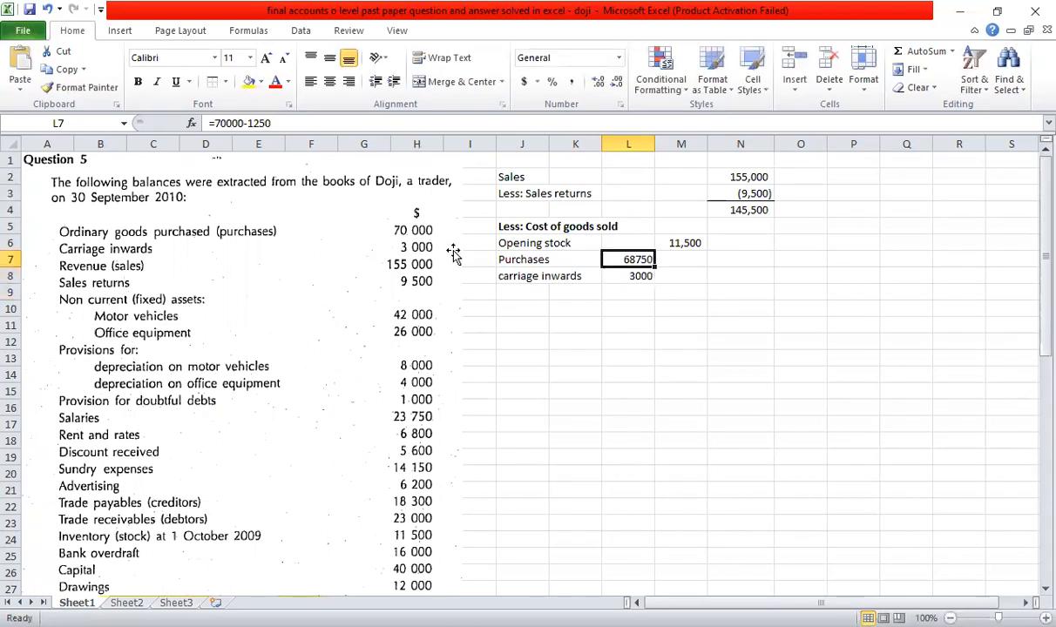
pyautogui.hotkey('shift', 'Down')
pyautogui.hotkey('shift', 'Down')
pyautogui.hotkey('shift', 'Down')
pyautogui.hotkey('shift', 'Down')
pyautogui.hotkey('shift', 'Down')
pyautogui.hotkey('shift', 'Down')
pyautogui.hotkey('shift', 'Down')
pyautogui.hotkey('shift', 'Down')
pyautogui.hotkey('shift', 'Down')
pyautogui.hotkey('shift', 'Down')
pyautogui.hotkey('shift', 'Down')
pyautogui.hotkey('shift', 'Down')
pyautogui.hotkey('shift', 'Down')
pyautogui.hotkey('shift', 'Down')
pyautogui.hotkey('shift', 'Down')
pyautogui.hotkey('shift', 'Down')
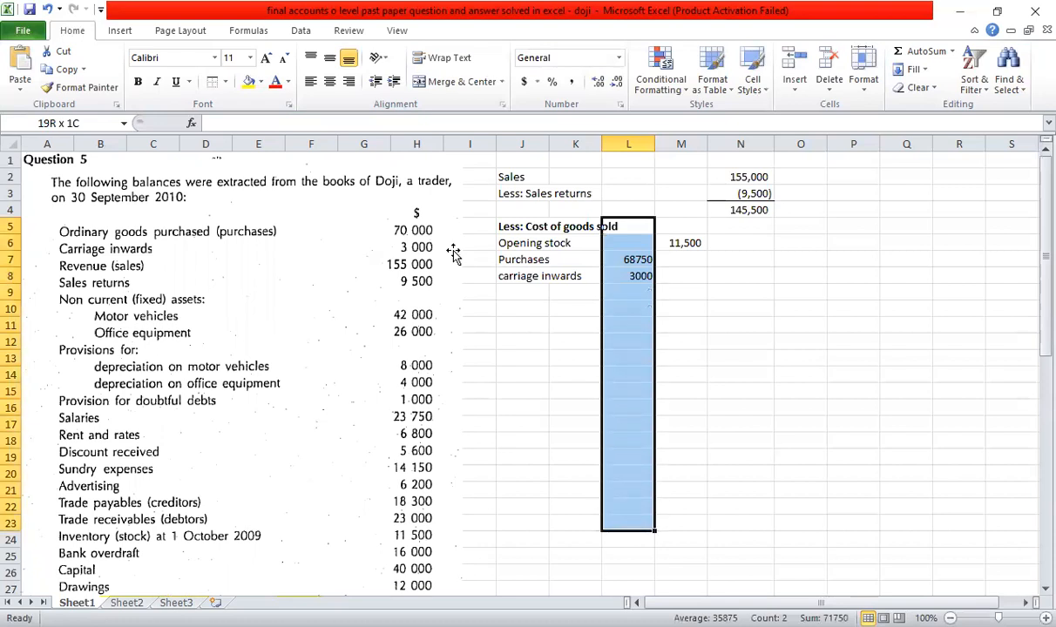
pyautogui.hotkey('shift', 'Right')
pyautogui.hotkey('shift', 'Right')
pyautogui.hotkey('shift', 'Down')
pyautogui.hotkey('shift', 'Down')
pyautogui.hotkey('shift', 'Down')
pyautogui.hotkey('shift', 'Down')
pyautogui.hotkey('shift', 'Down')
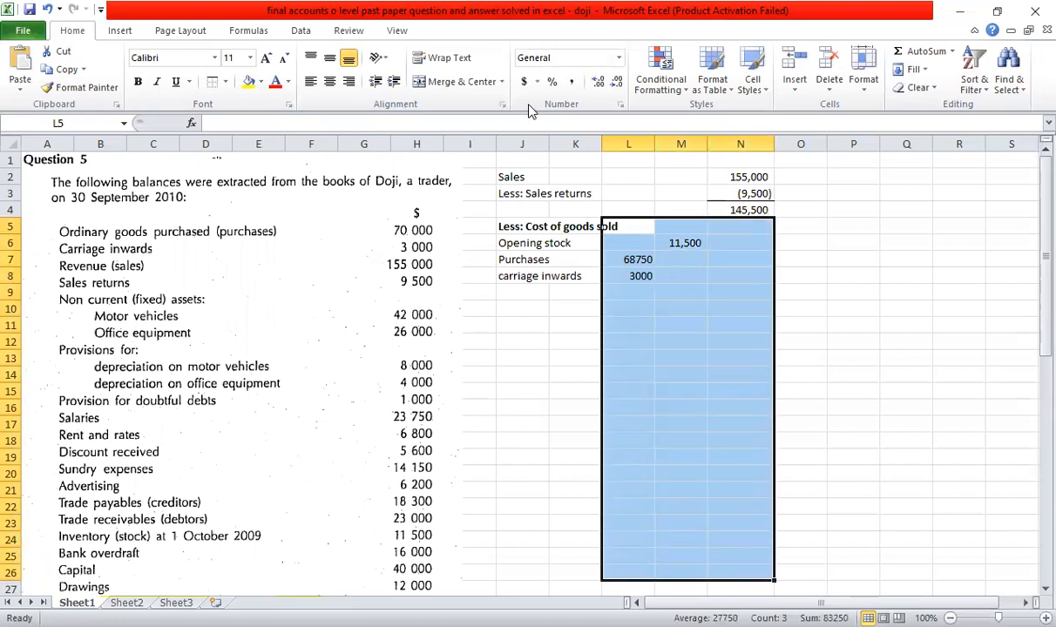
pyautogui.click(572, 83)
pyautogui.doubleClick(618, 83)
pyautogui.click(632, 315)
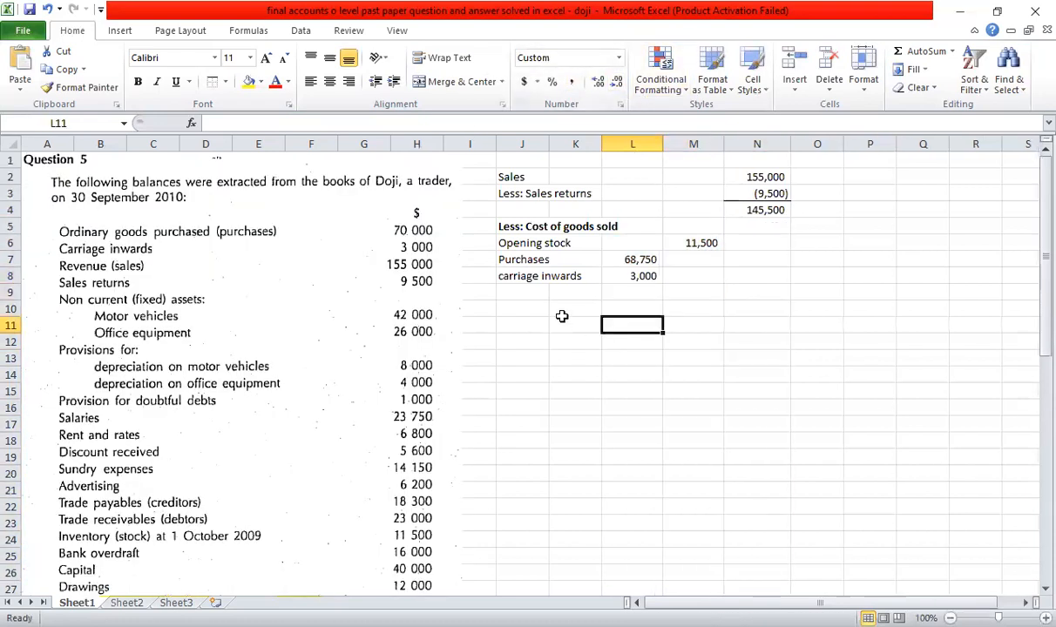
# Total purchases and carriage inwards in cell M8 with the formula =SUM(L7:L8).
pyautogui.click(521, 278)
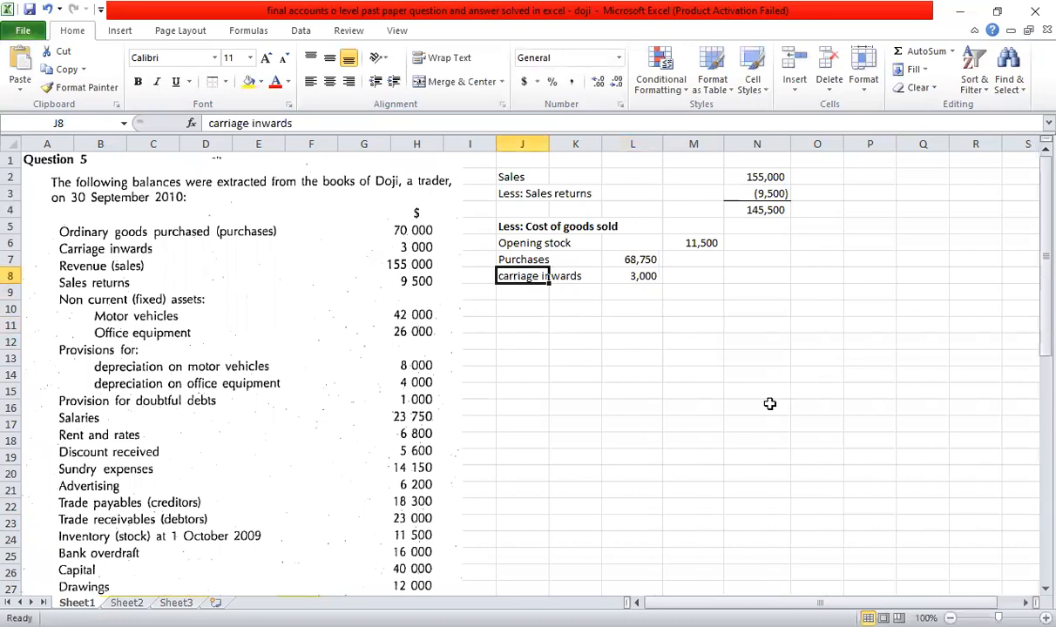
pyautogui.press('Right')
pyautogui.press('Right')
pyautogui.press('Right')
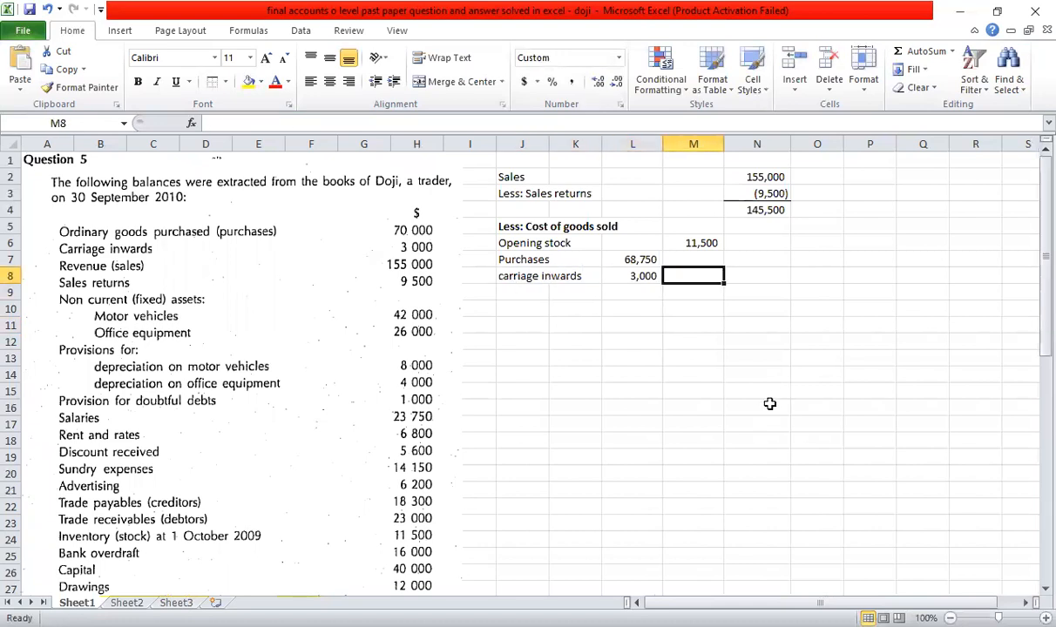
pyautogui.write('=SUM(')
pyautogui.press('Left')
pyautogui.hotkey('shift', 'Up')
pyautogui.press('Return')
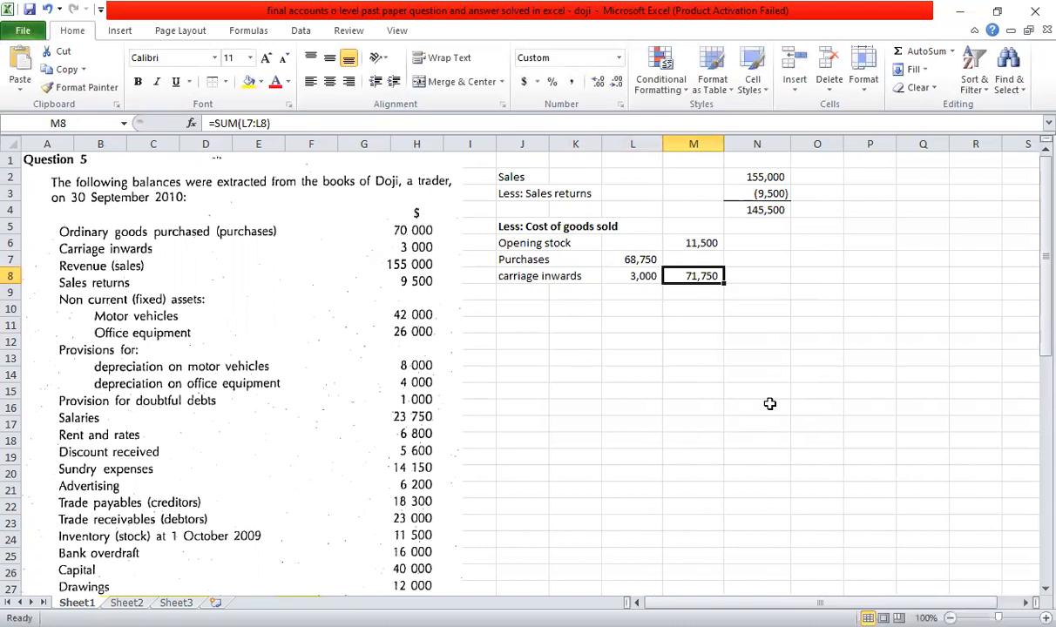
# Total M6:M8 with a SUM formula in M9 and give that cell a top border.
pyautogui.press('Down')
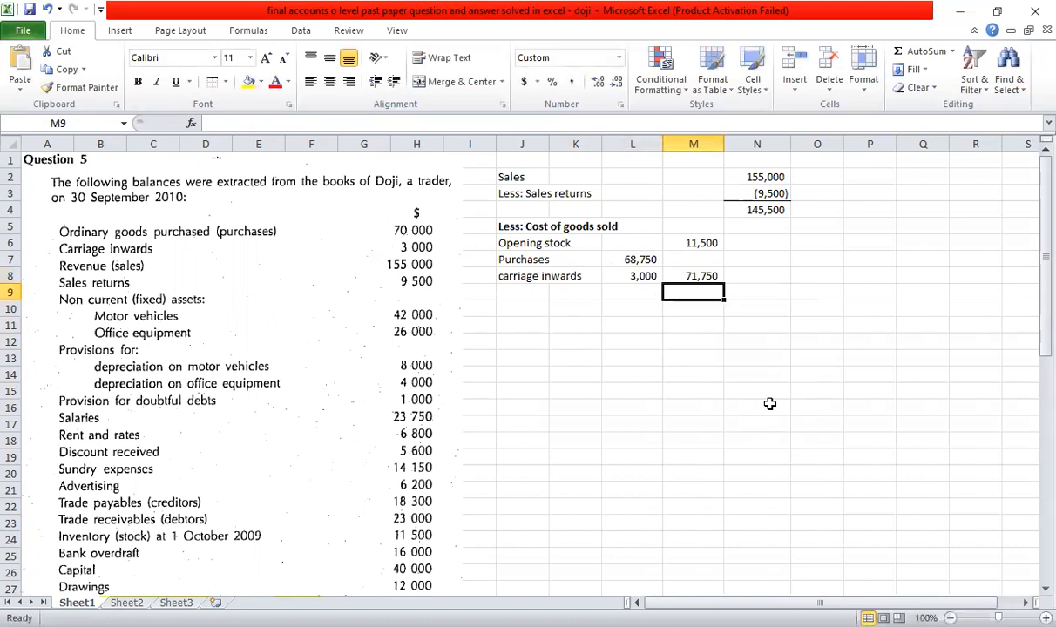
pyautogui.hotkey('alt', '=')
pyautogui.press('Return')
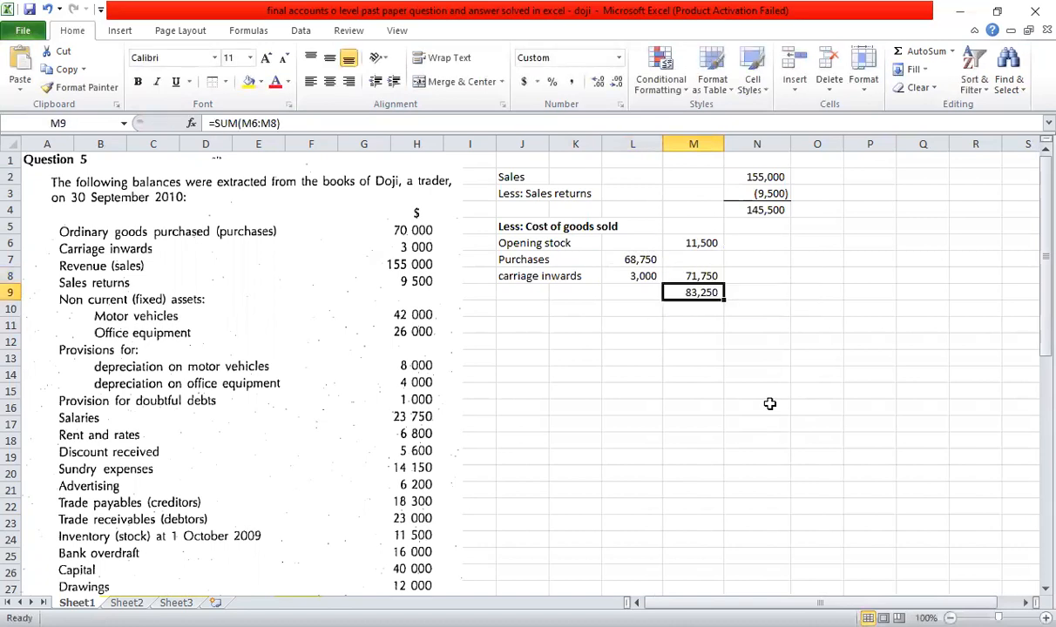
pyautogui.click(732, 388)
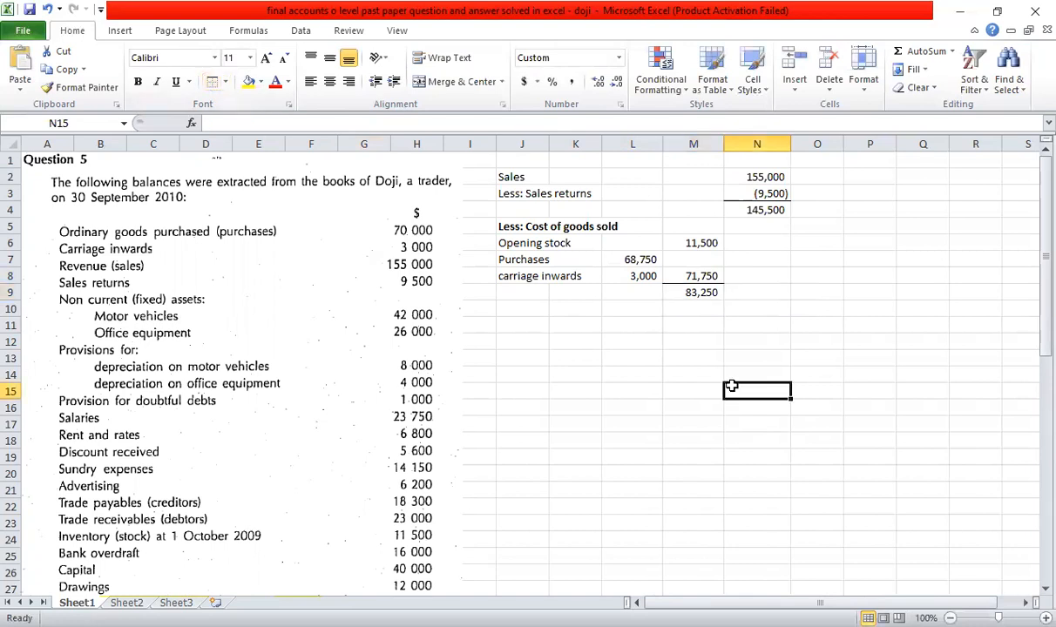
# Enter the label "Less: Closing stock" in cell J10.
pyautogui.click(534, 314)
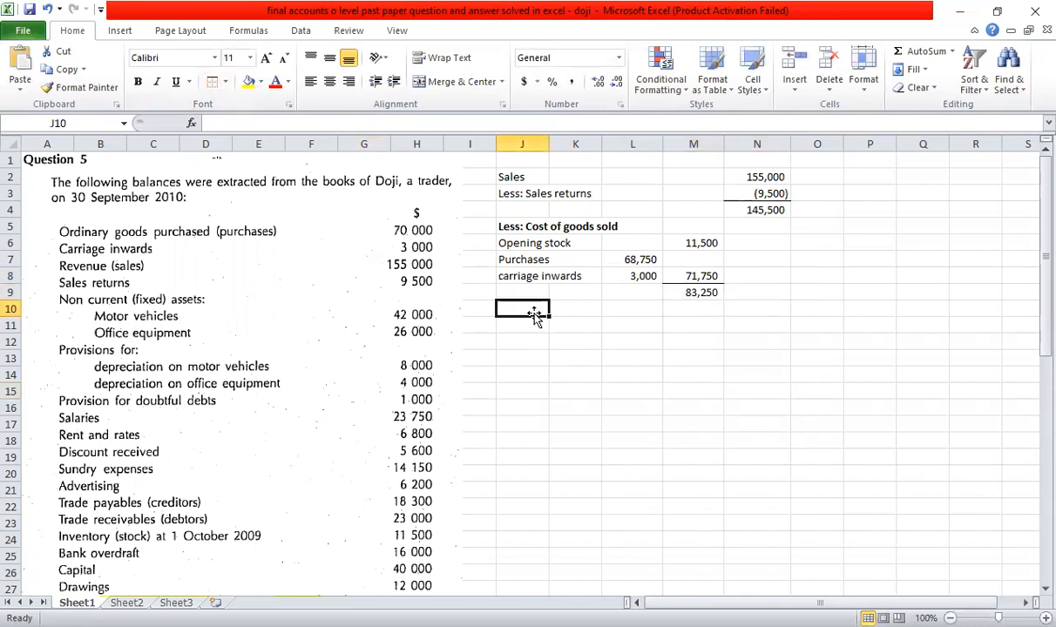
pyautogui.write('LE')
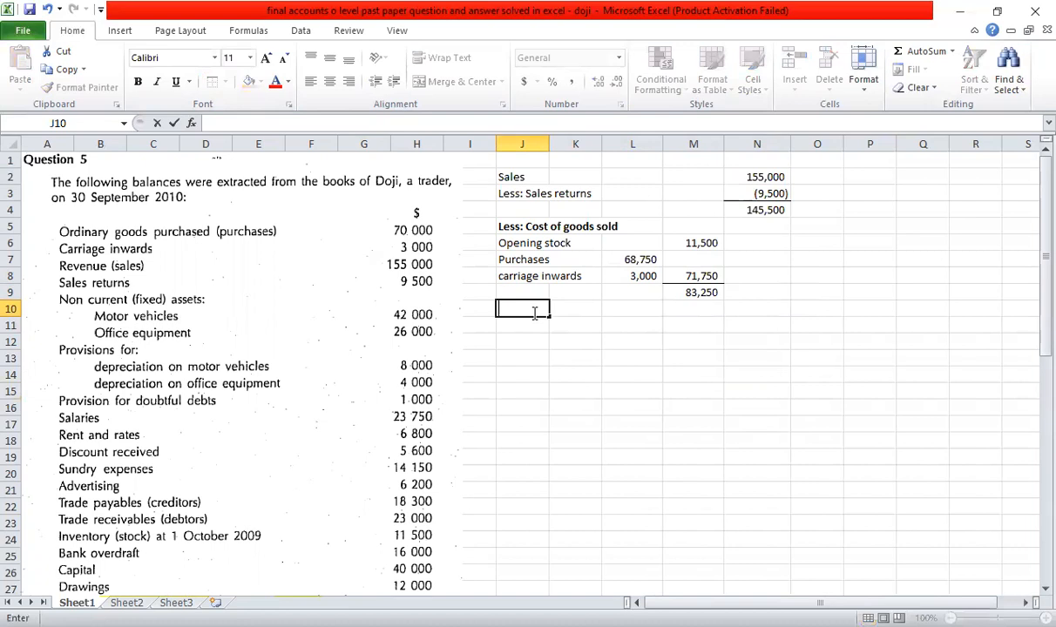
pyautogui.press('BackSpace')
pyautogui.write('ess; Cl')
pyautogui.press('BackSpace')
pyautogui.press('BackSpace')
pyautogui.press('BackSpace')
pyautogui.write(': Closi')
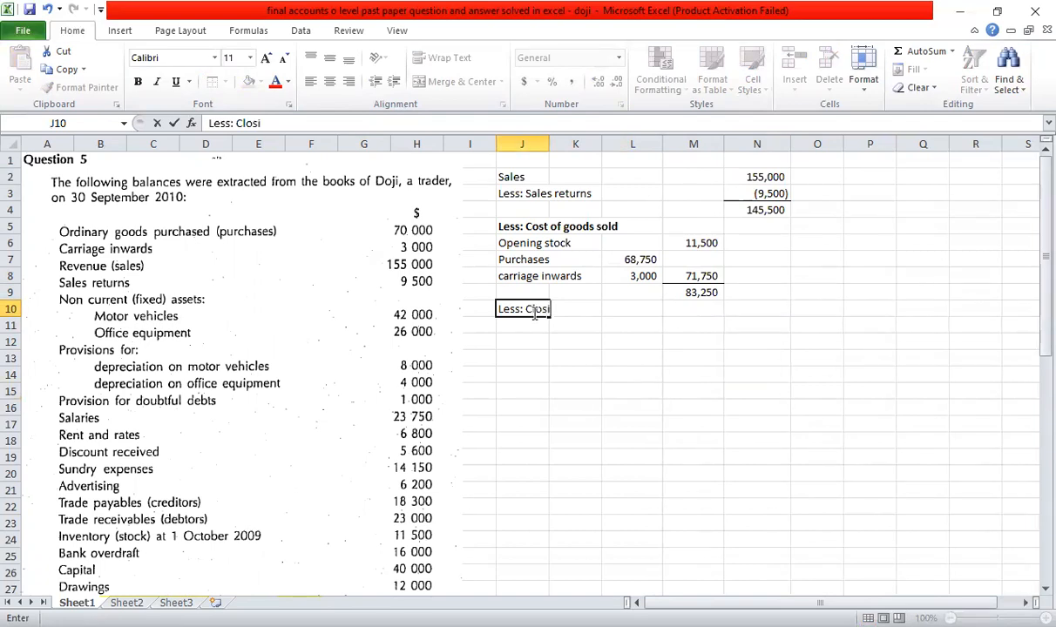
pyautogui.write('ng stock')
pyautogui.press('Return')
# Look up the closing inventory in the additional information and enter it as -14600 in cell M10.
pyautogui.press('Right')
pyautogui.press('Right')
pyautogui.press('Right')
pyautogui.press('Up')
pyautogui.scroll(-7, 330, 437)
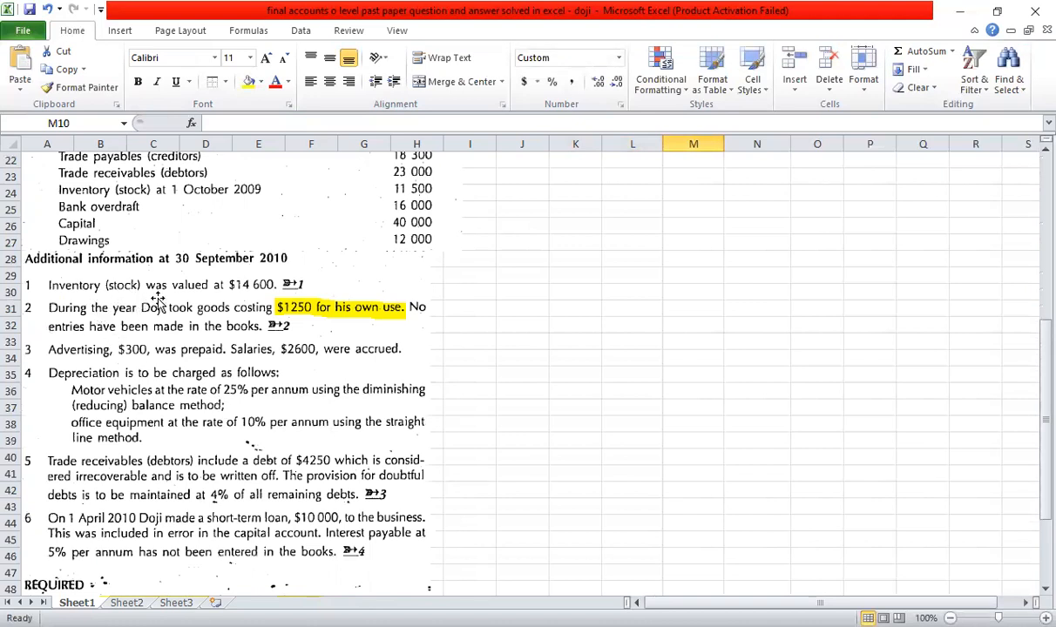
pyautogui.scroll(6, 610, 355)
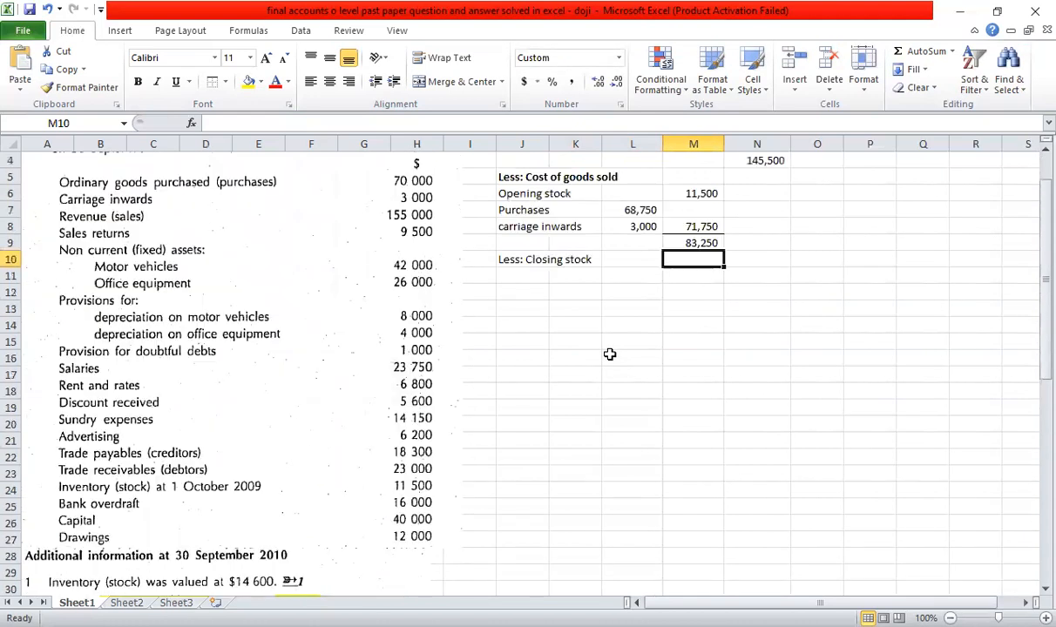
pyautogui.write('-14600')
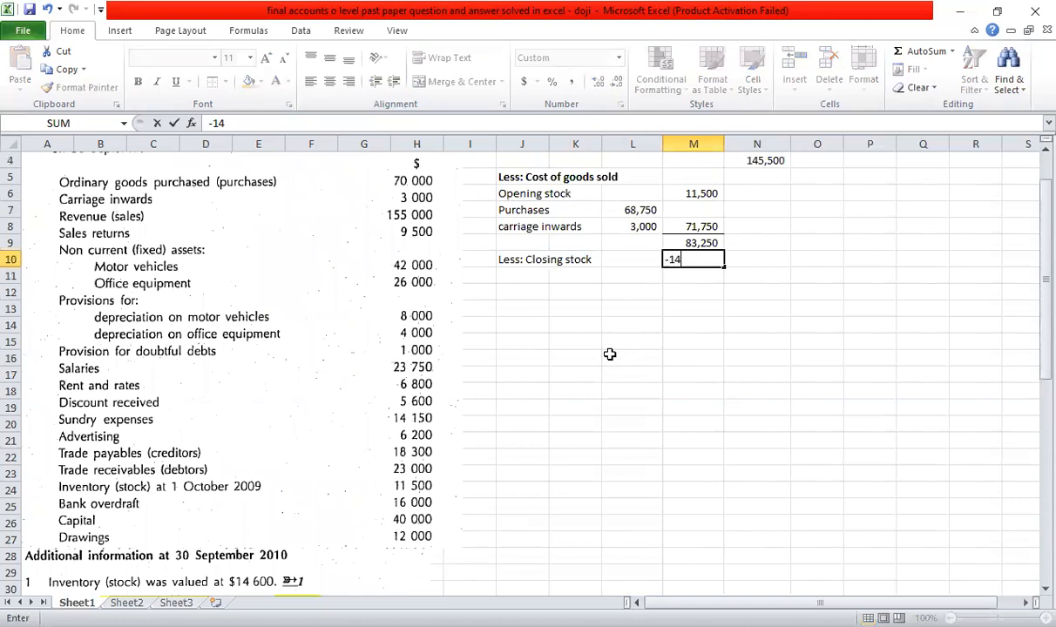
pyautogui.press('Return')
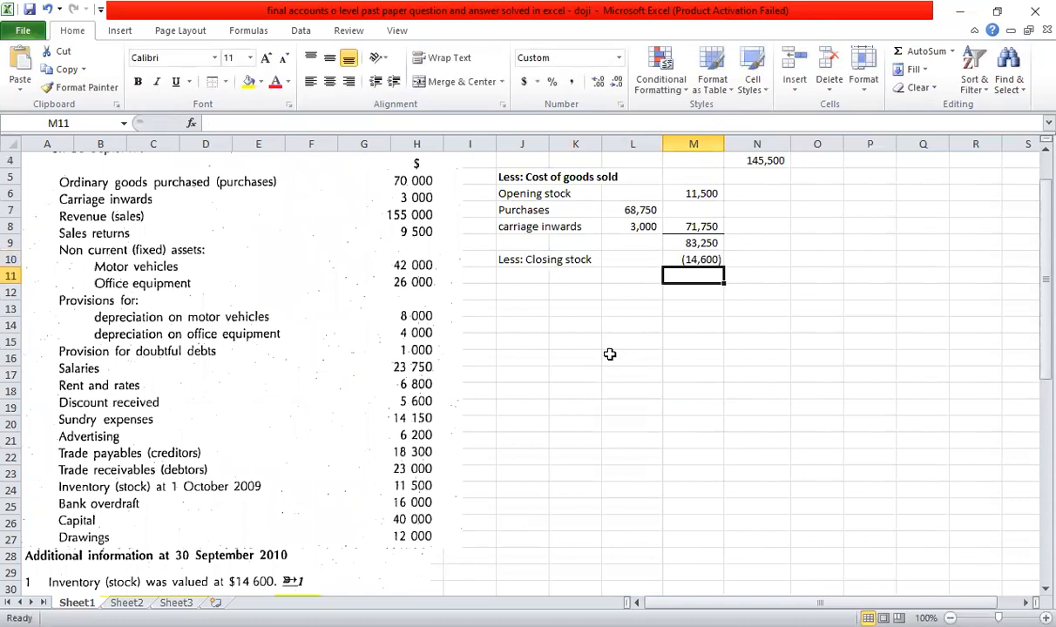
# Calculate the cost of goods sold in cell N11 with the formula =SUM(M9:M10).
pyautogui.press('Up')
pyautogui.press('Down')
pyautogui.press('Right')
pyautogui.hotkey('alt', '=')
pyautogui.press('Left')
pyautogui.press('Down')
pyautogui.press('Down')
pyautogui.press('Down')
pyautogui.press('Down')
pyautogui.press('Down')
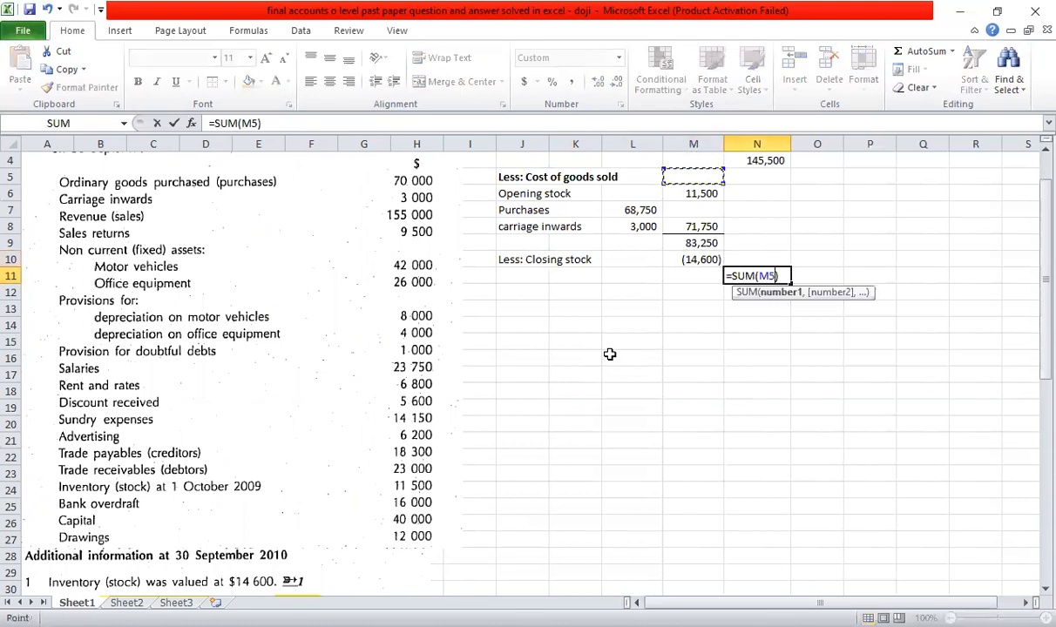
pyautogui.hotkey('shift', 'Down')
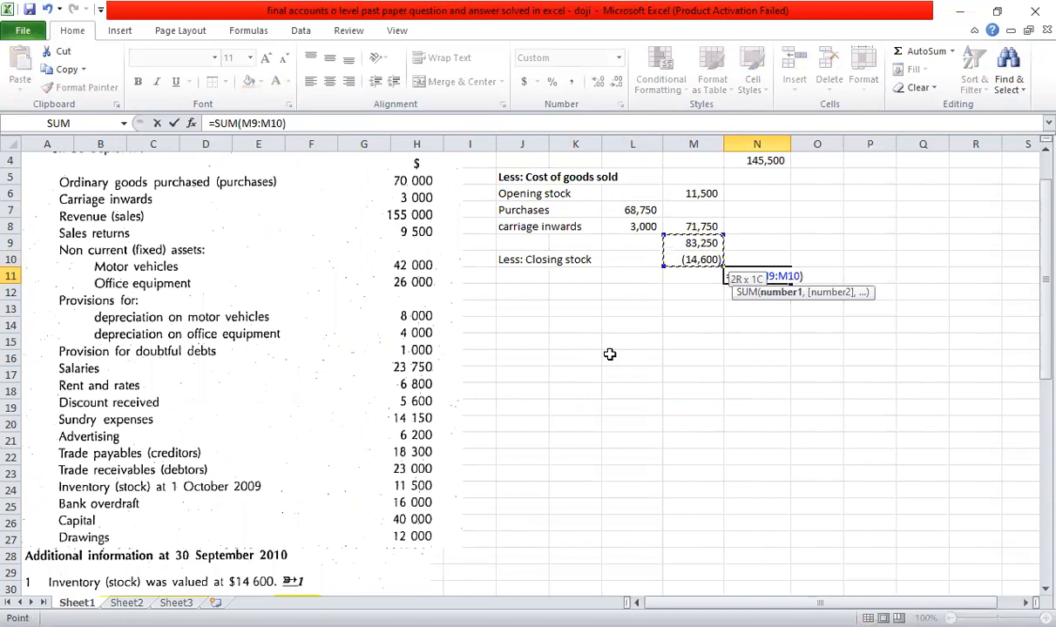
pyautogui.press('Return')
pyautogui.press('Left')
pyautogui.press('Left')
pyautogui.press('Left')
pyautogui.press('Left')
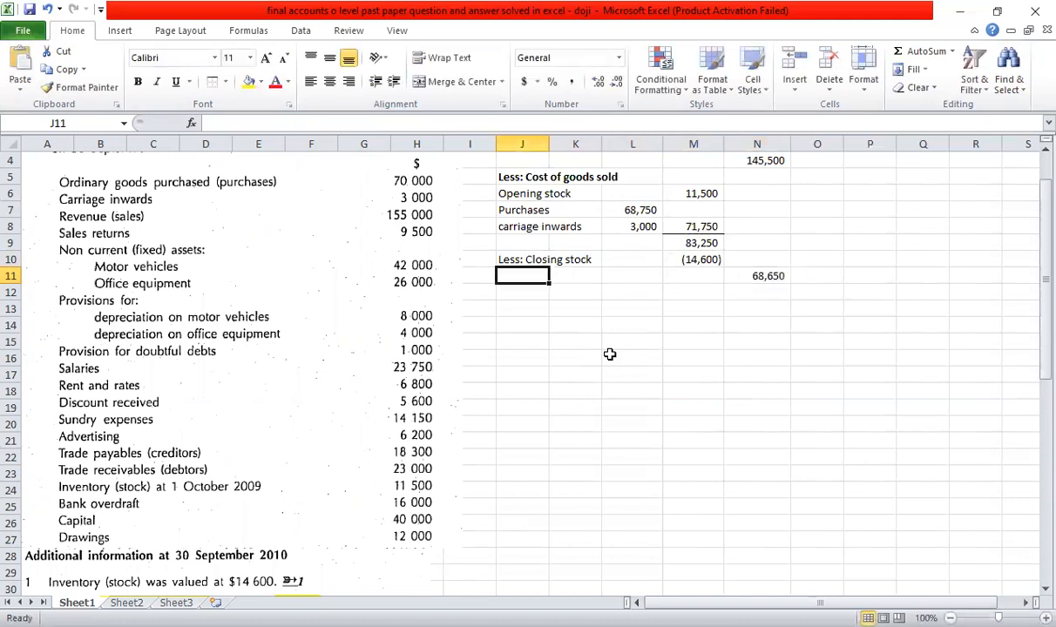
# Label cell J11 "Cost of goods sold" and make its amount in N11 negative with the formula =-SUM(M9:M10).
pyautogui.write('Cost of goods sold')
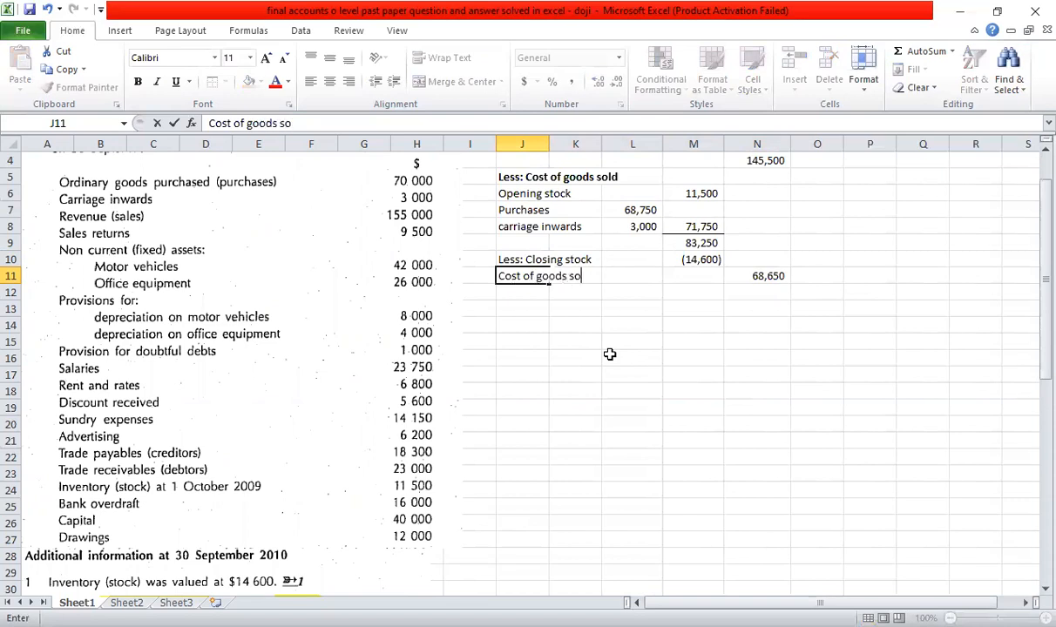
pyautogui.press('Return')
pyautogui.press('Right')
pyautogui.press('Right')
pyautogui.press('Right')
pyautogui.press('Right')
pyautogui.press('Up')
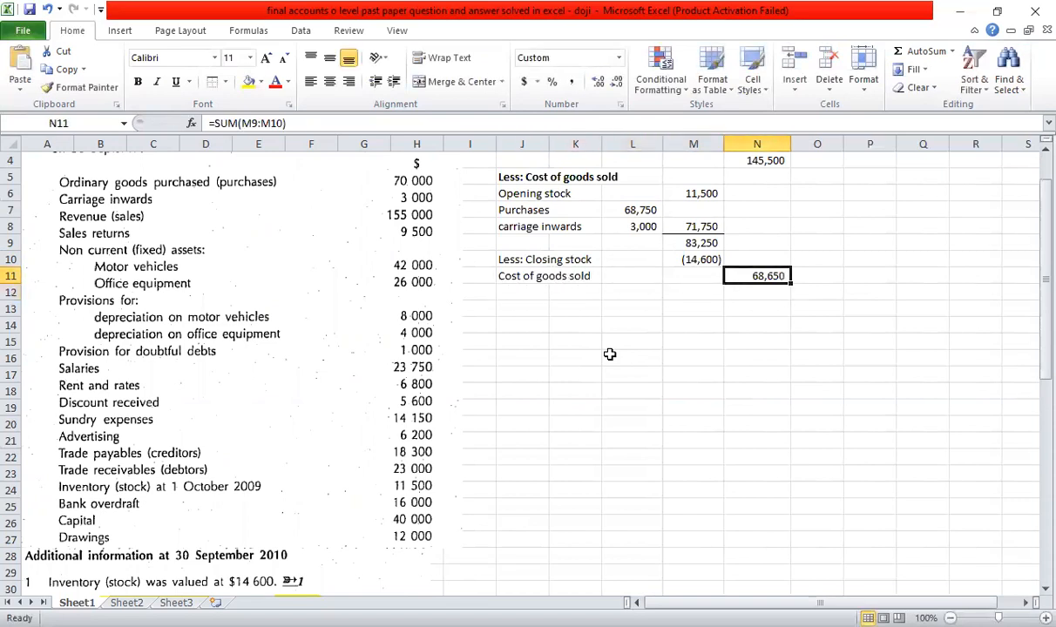
pyautogui.scroll(1, 694, 432)
pyautogui.press('F2')
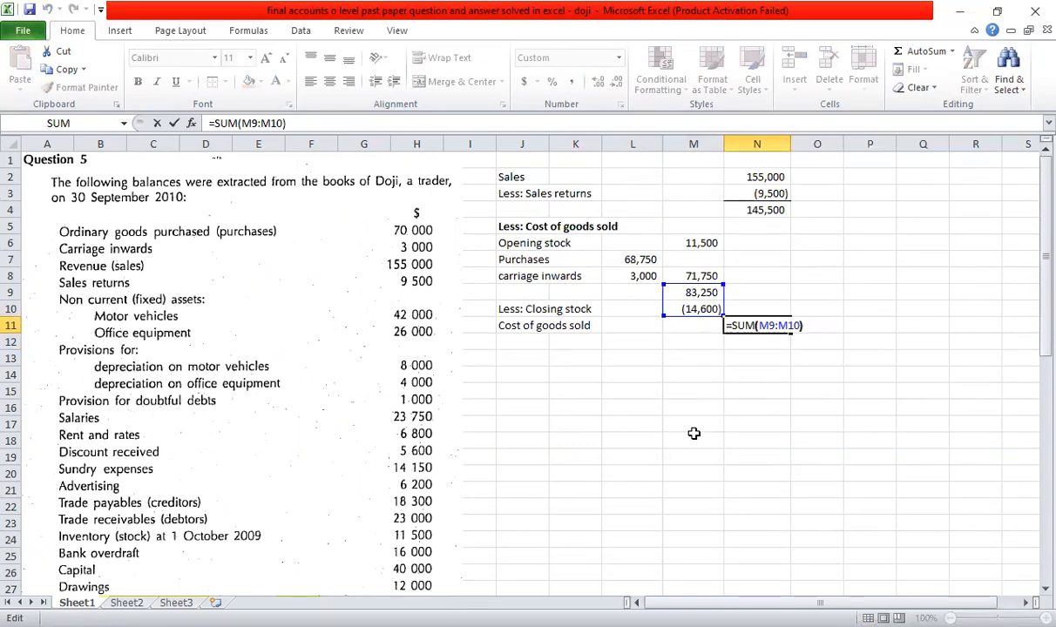
pyautogui.press('Return')
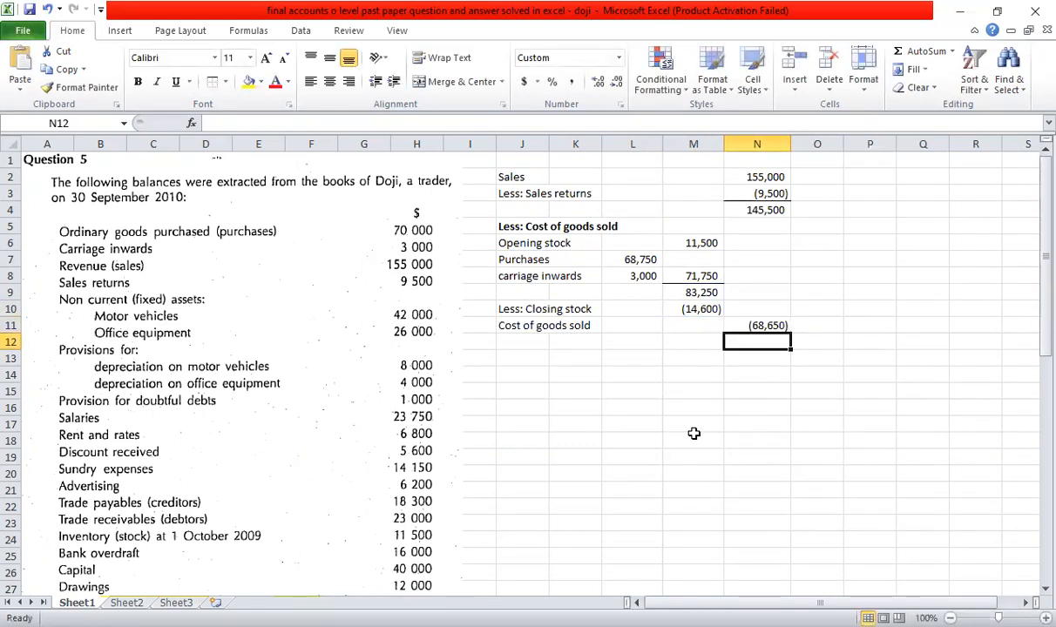
# Calculate the gross profit in cell N12 with a SUM formula covering N4:N11.
pyautogui.hotkey('alt', '=')
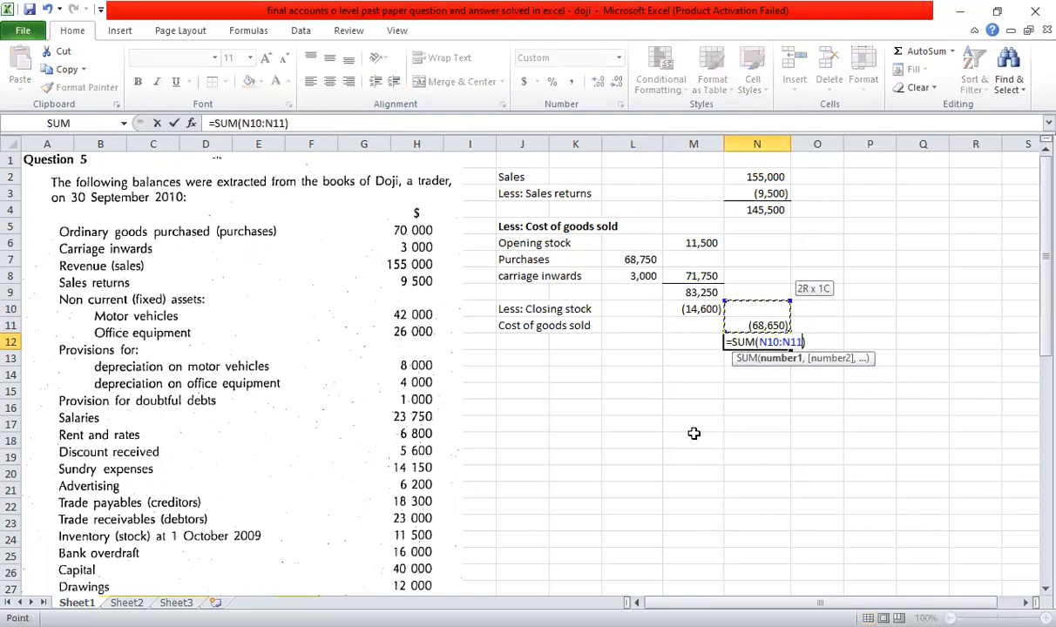
pyautogui.hotkey('shift', 'Up')
pyautogui.hotkey('shift', 'Up')
pyautogui.hotkey('shift', 'Up')
pyautogui.hotkey('shift', 'Up')
pyautogui.hotkey('shift', 'Up')
pyautogui.hotkey('shift', 'Up')
pyautogui.hotkey('shift', 'Return')
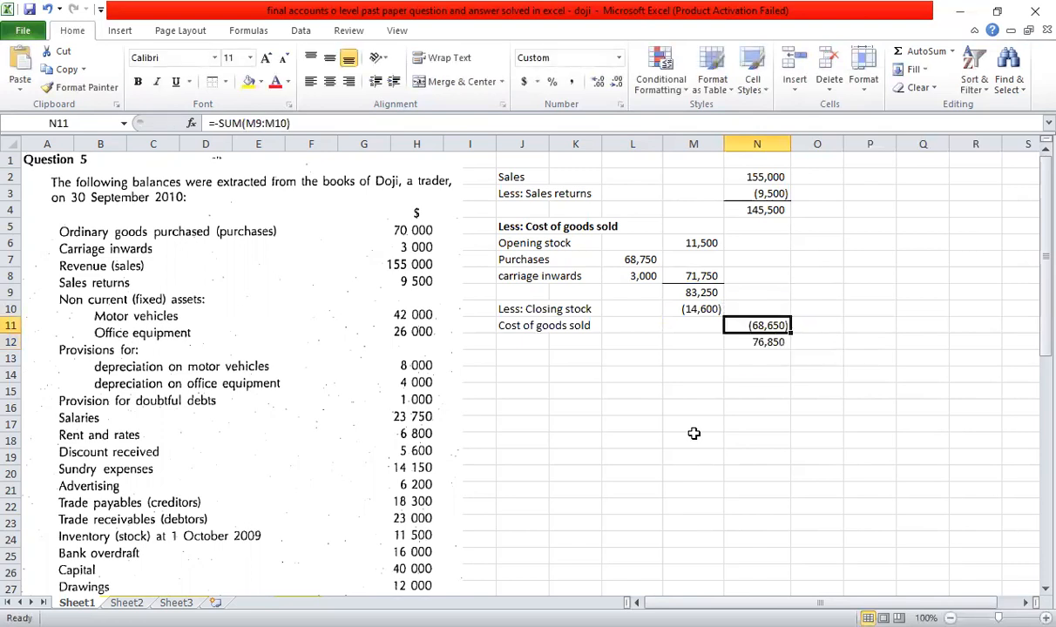
# Give cell N11 a bottom border and enter the label "Gross profit" in cell J12.
pyautogui.click(227, 82)
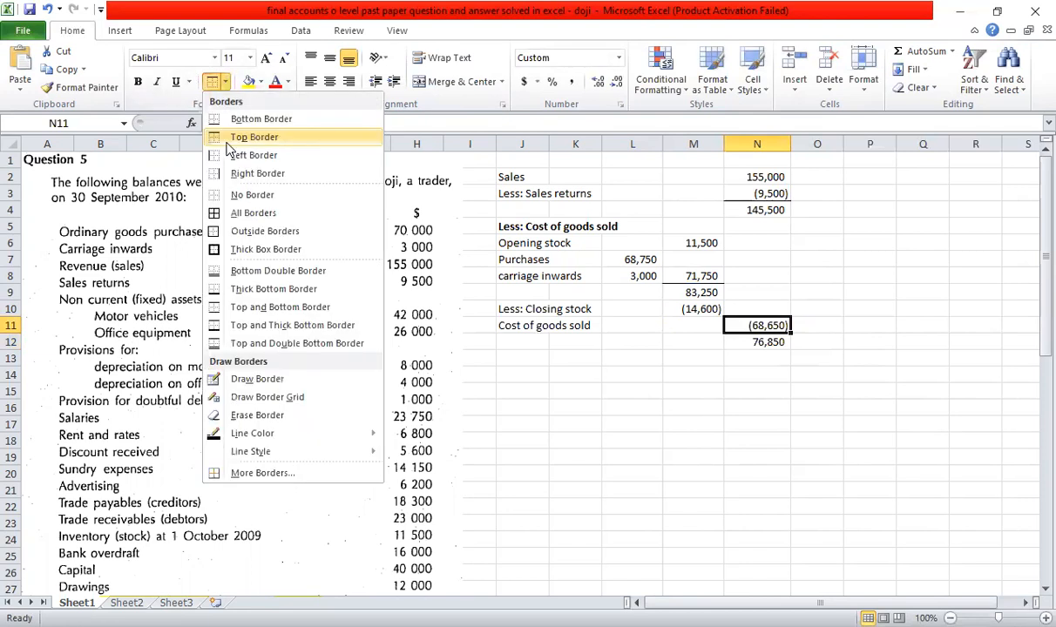
pyautogui.click(230, 123)
pyautogui.click(756, 473)
pyautogui.click(509, 343)
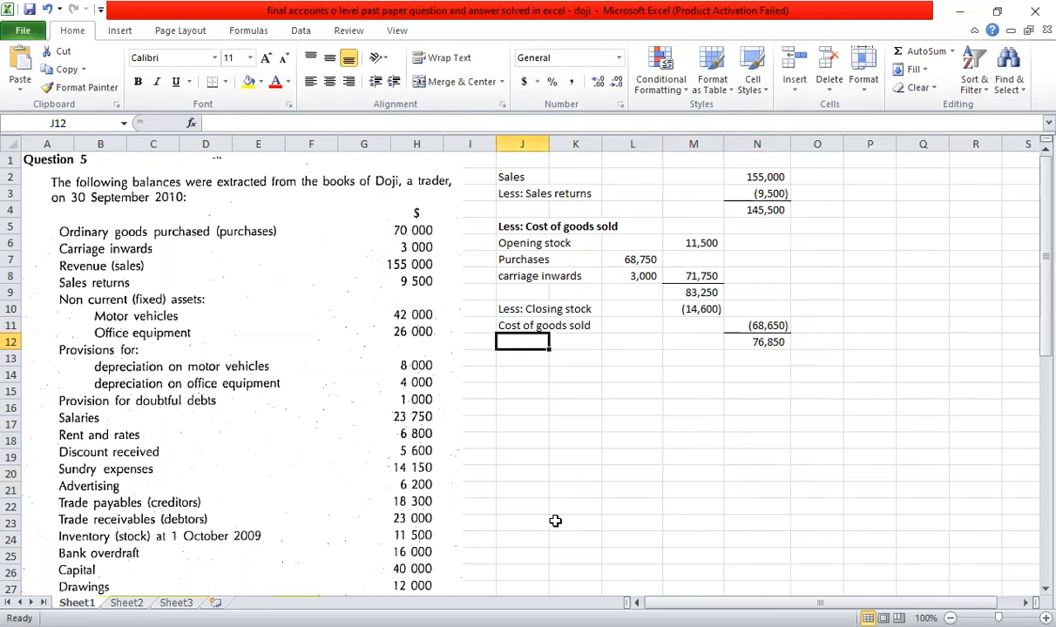
pyautogui.write('Gross profit')
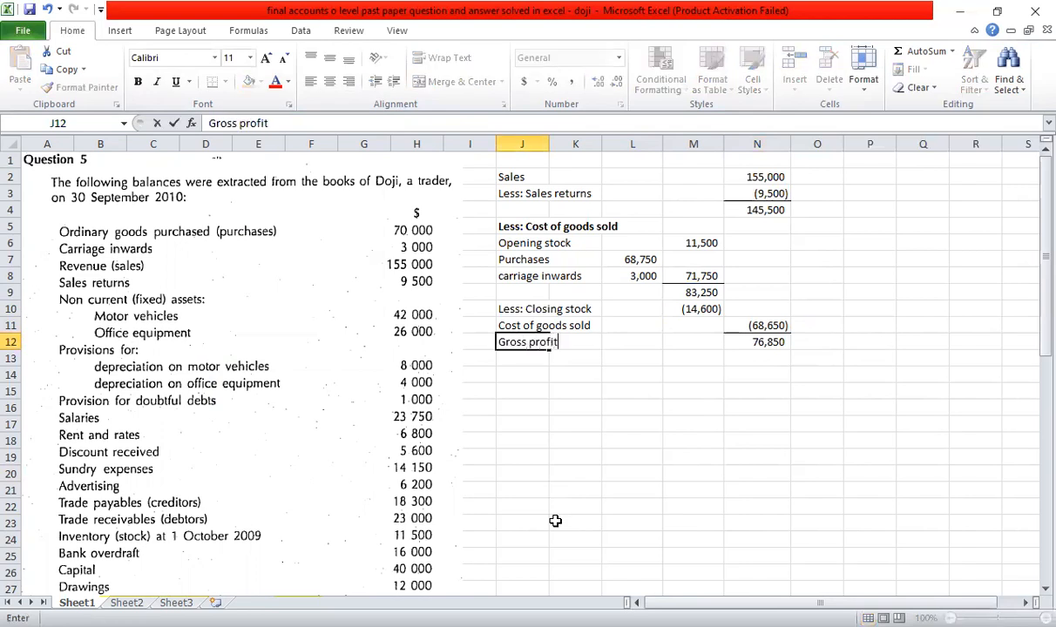
pyautogui.press('Return')
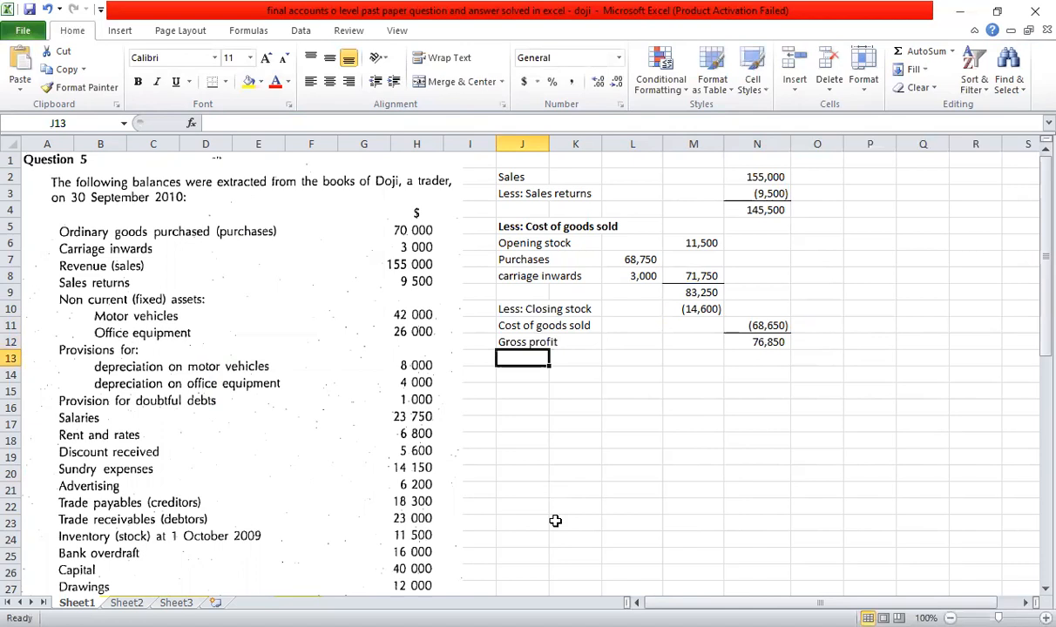
# Enter the label "discount received" in cell J13 and its amount 5600 from the trial balance in M13.
pyautogui.scroll(-1, 555, 521)
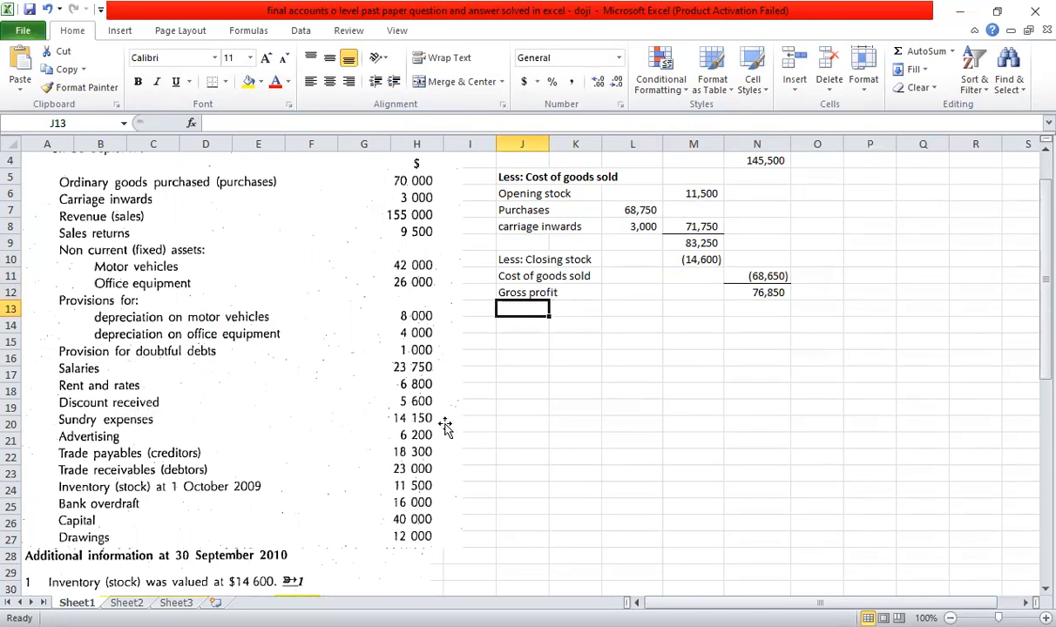
pyautogui.write('discou')
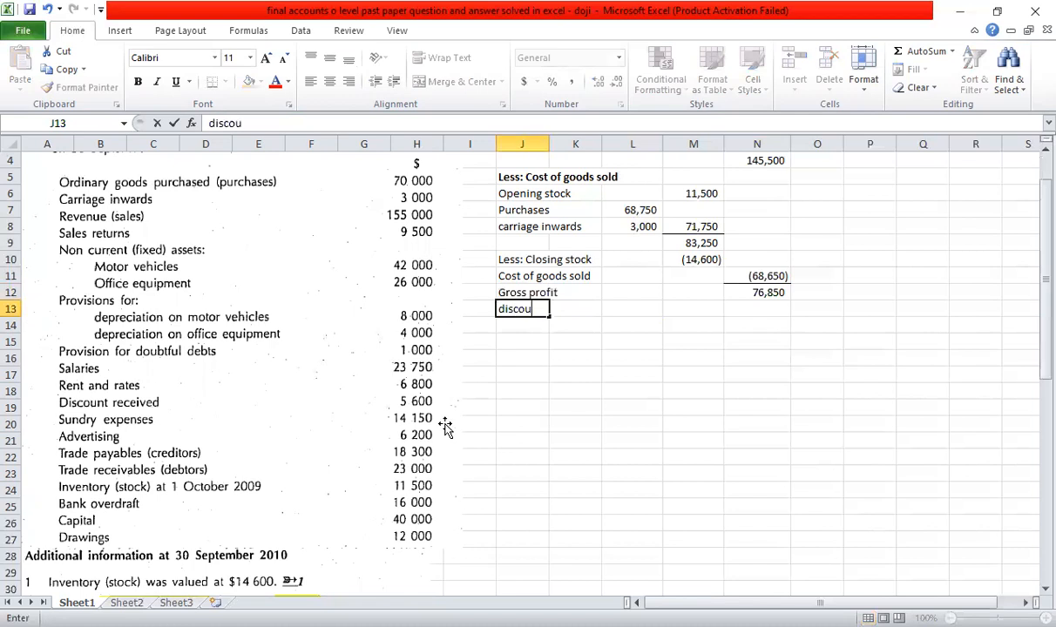
pyautogui.write('nt received')
pyautogui.press('Right')
pyautogui.press('Right')
pyautogui.press('Right')
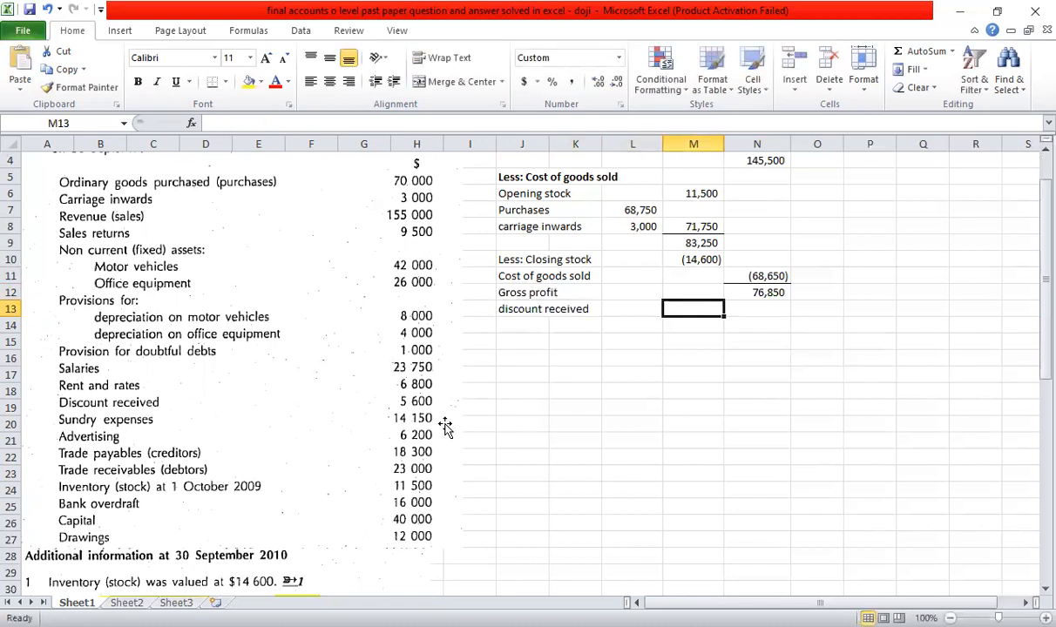
pyautogui.write('5600')
pyautogui.press('Return')
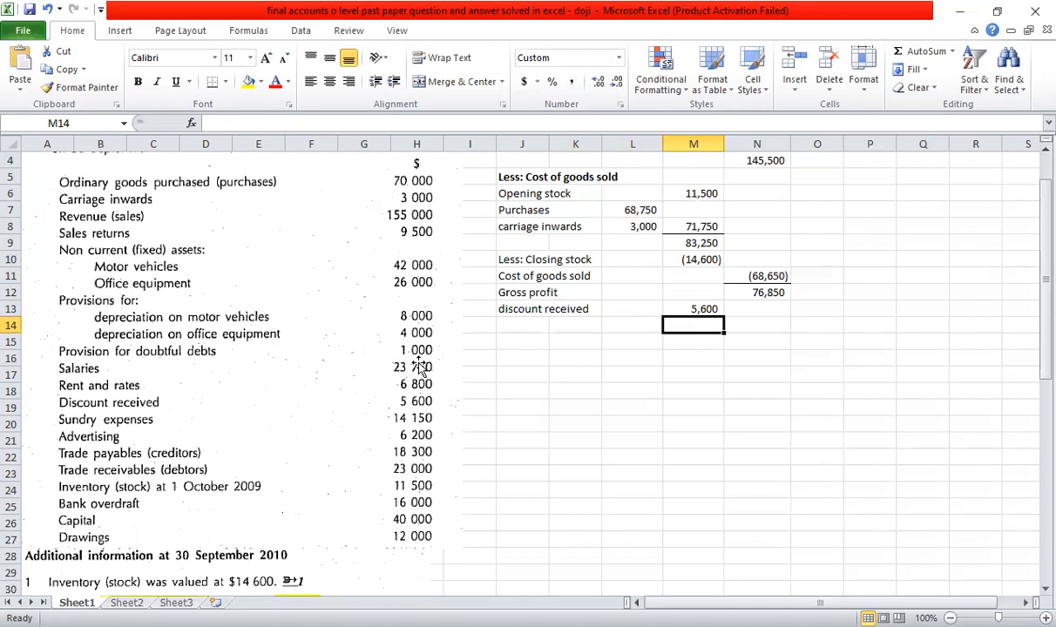
pyautogui.click(521, 509)
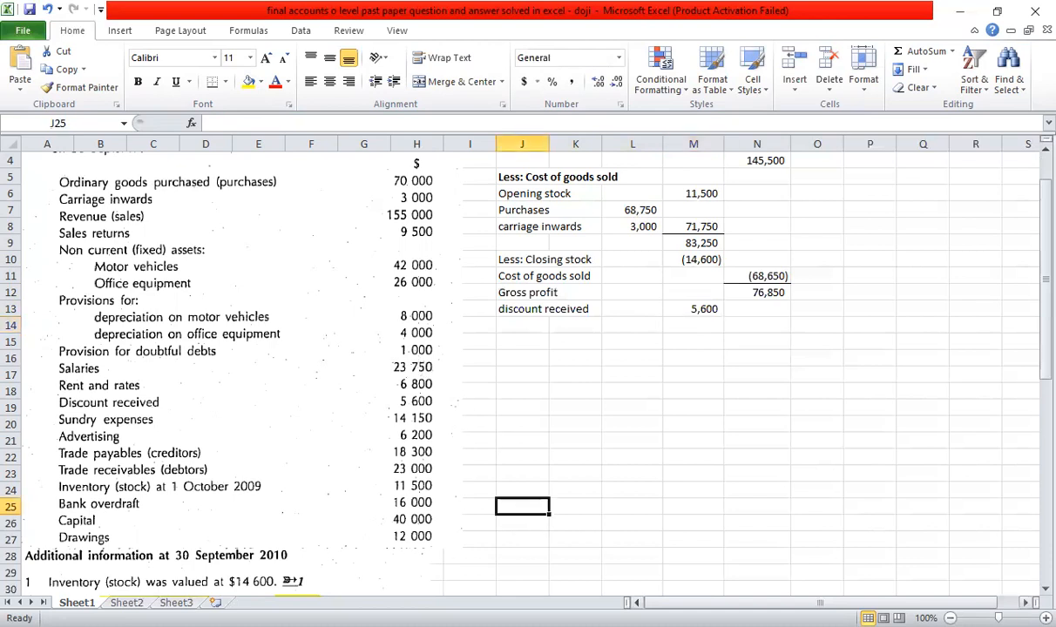
pyautogui.write('opening')
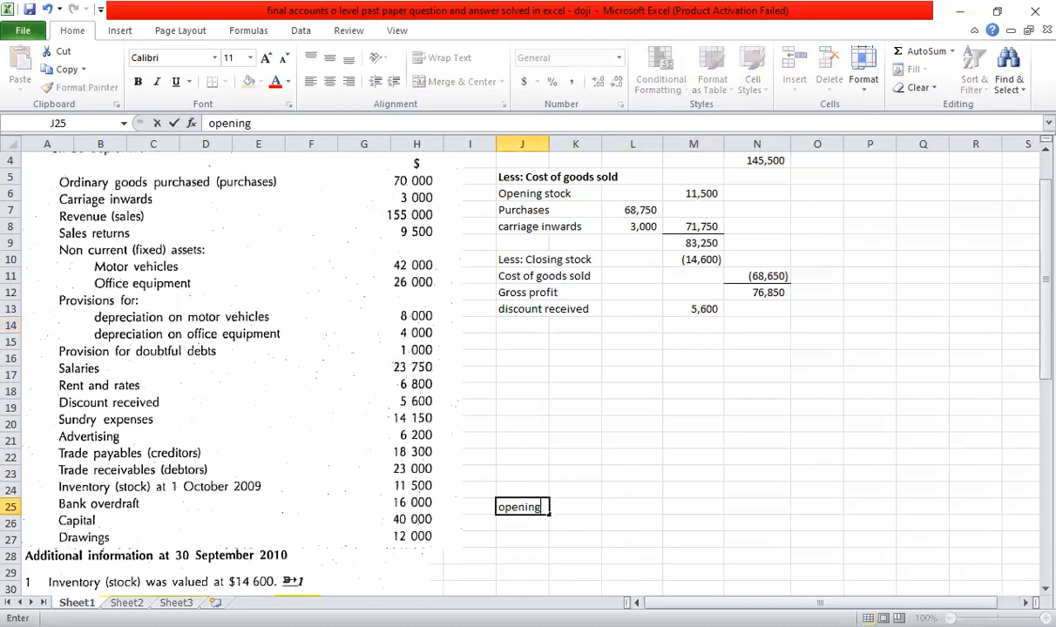
pyautogui.press('Escape')
# Start a doubtful debts provision working beside the statement with "opening" in P5 and 1000 in R5.
pyautogui.click(868, 178)
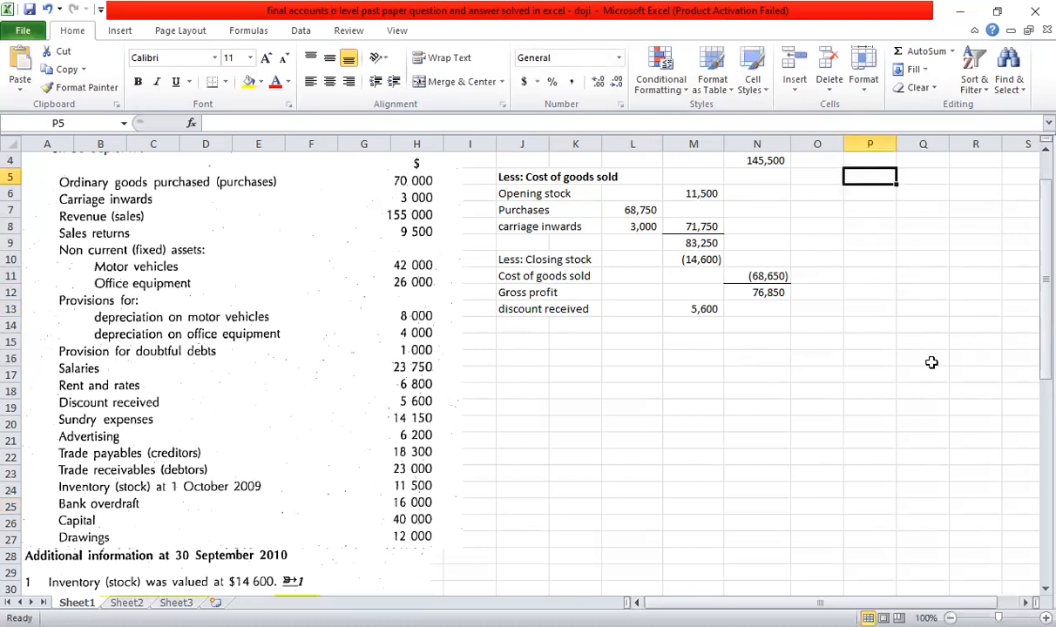
pyautogui.write('opening')
pyautogui.press('Tab')
pyautogui.press('Tab')
pyautogui.write('1000')
pyautogui.press('Return')
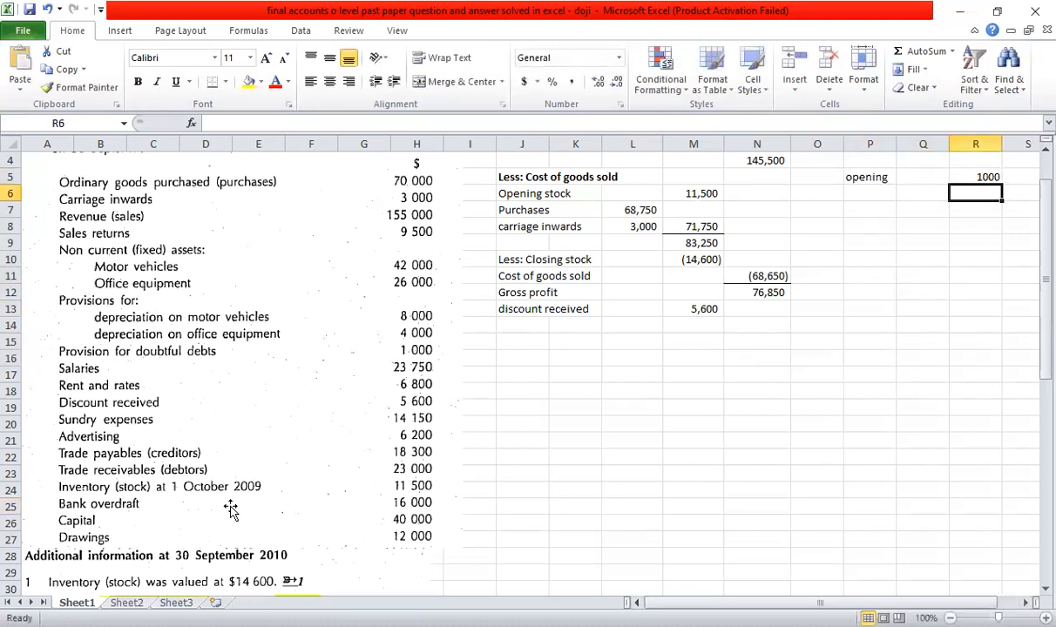
# Review the doubtful debts note in the additional information and enter the label "closing" in cell P6.
pyautogui.scroll(-5, 228, 507)
pyautogui.scroll(-1, 155, 525)
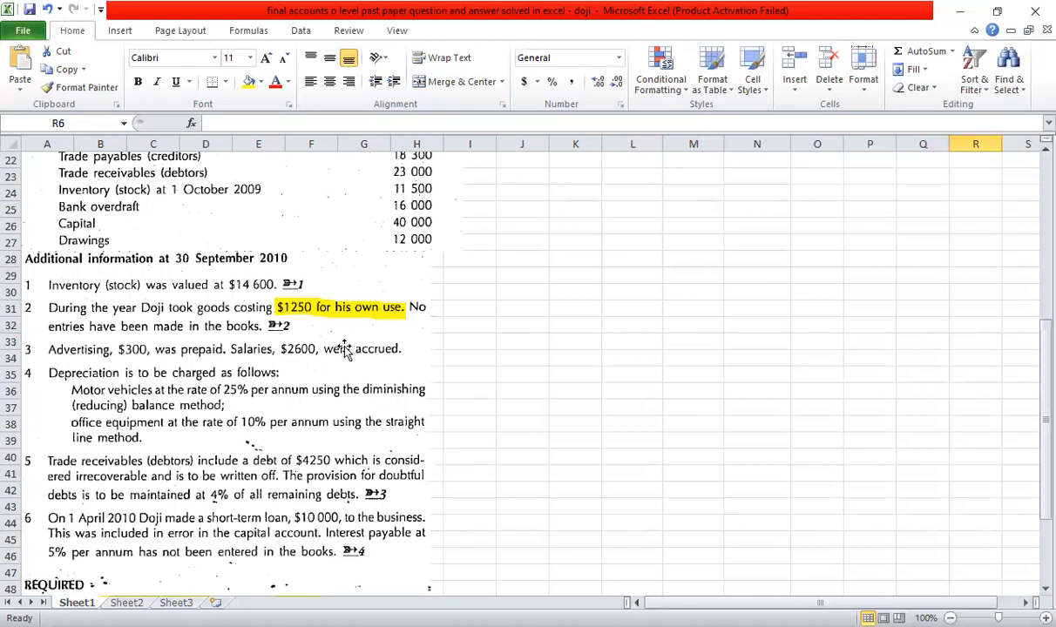
pyautogui.scroll(6, 403, 260)
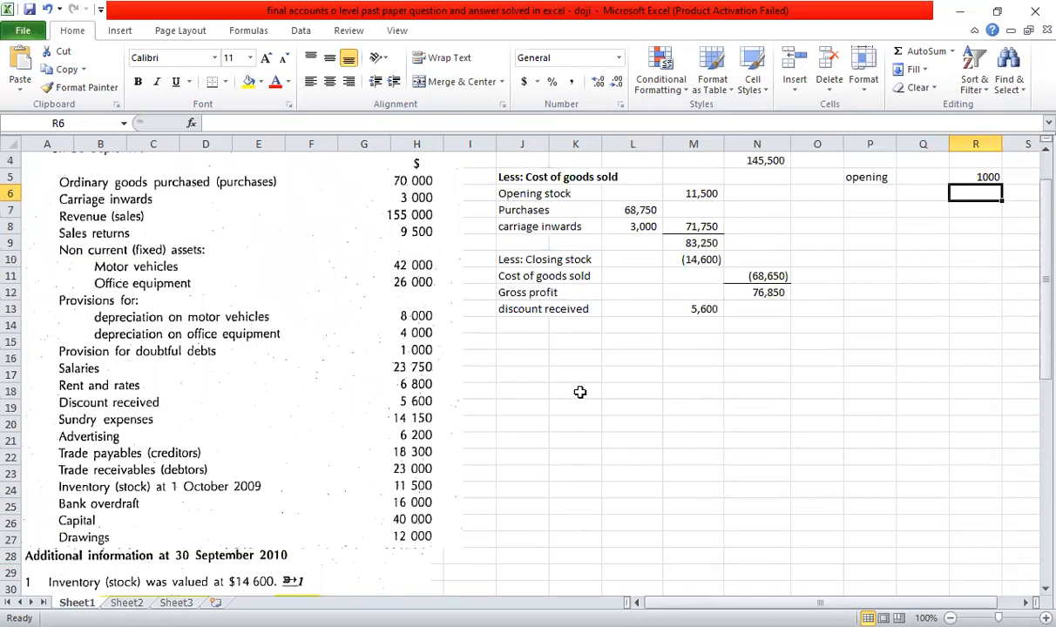
pyautogui.press('Left')
pyautogui.press('Left')
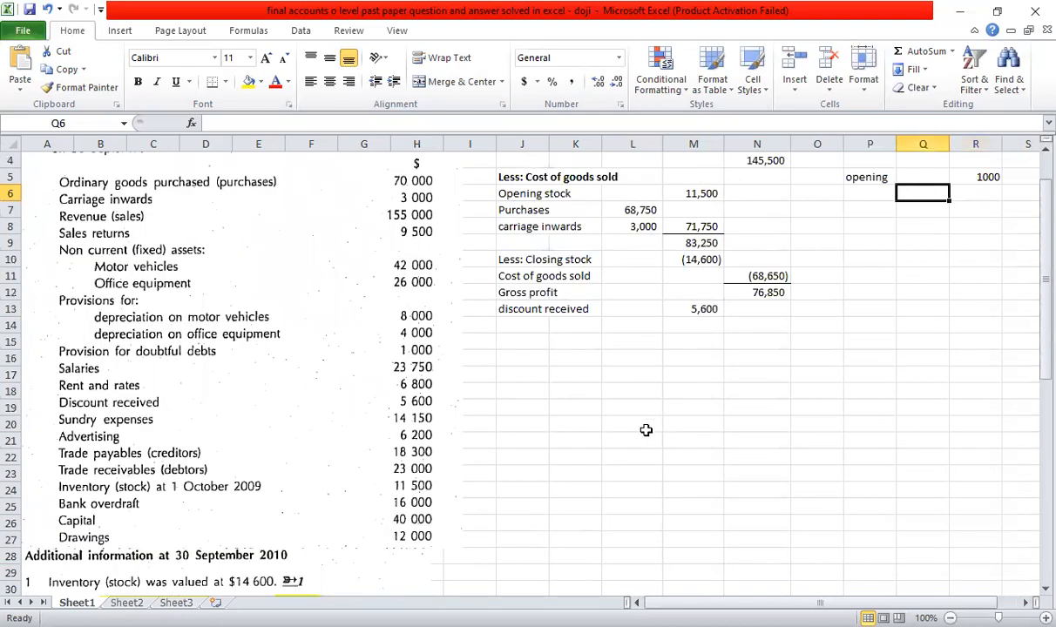
pyautogui.write('closing')
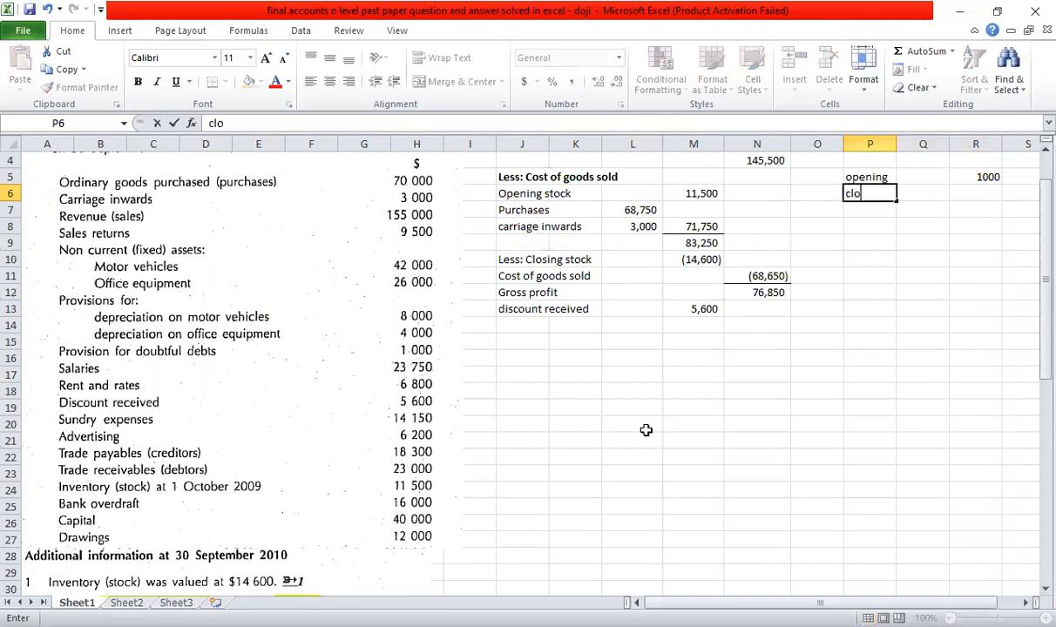
pyautogui.press('Right')
pyautogui.press('Right')
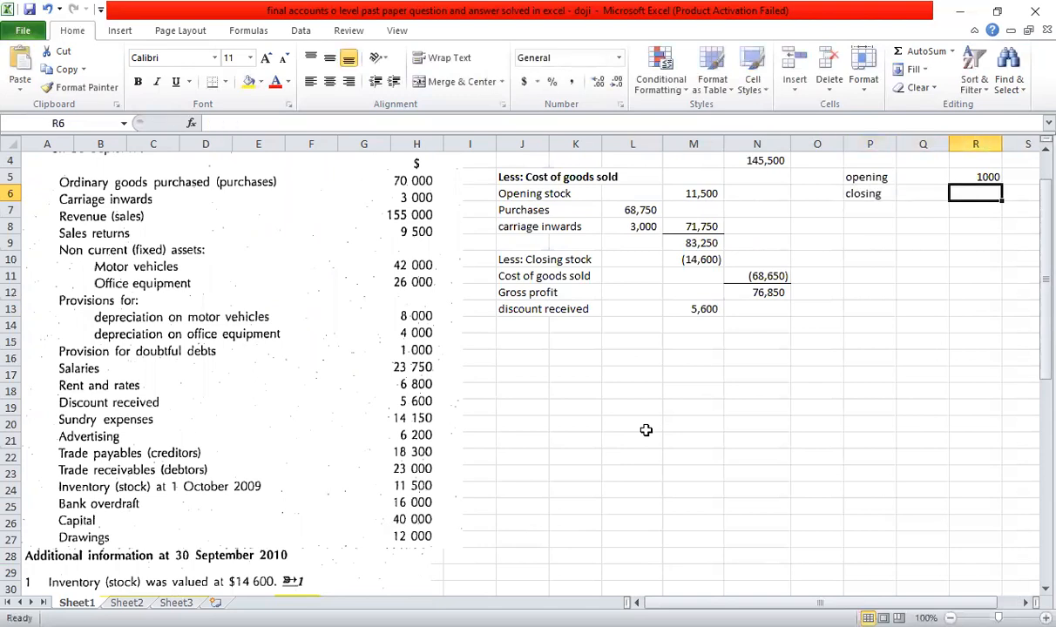
# Calculate the closing provision in cell R6 with the formula =(23000-4250)*4%.
pyautogui.write('=(')
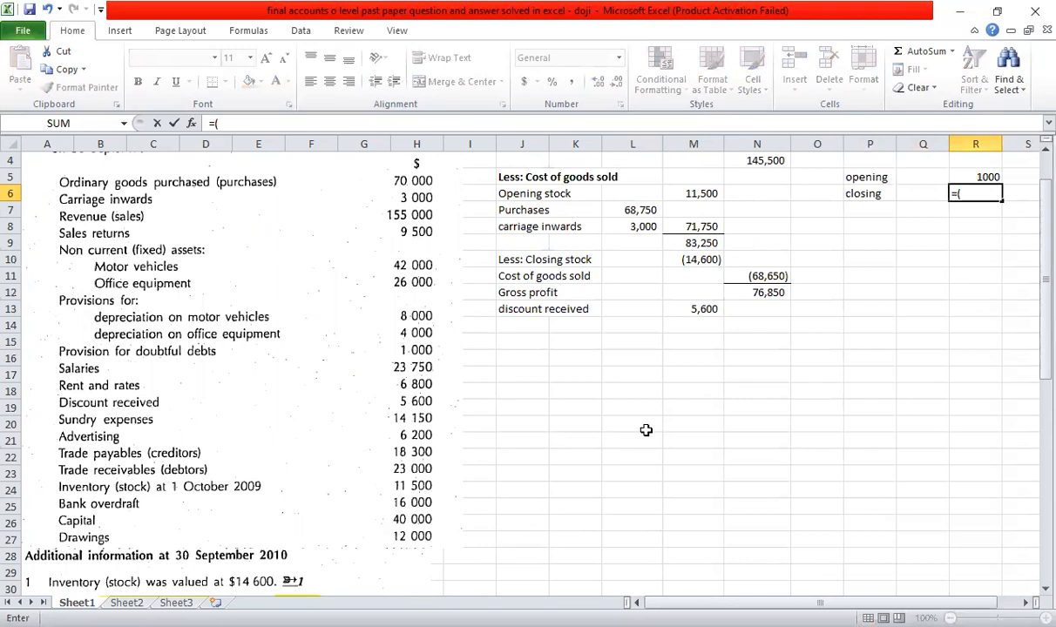
pyautogui.write('23000-4250')
pyautogui.scroll(-4, 466, 485)
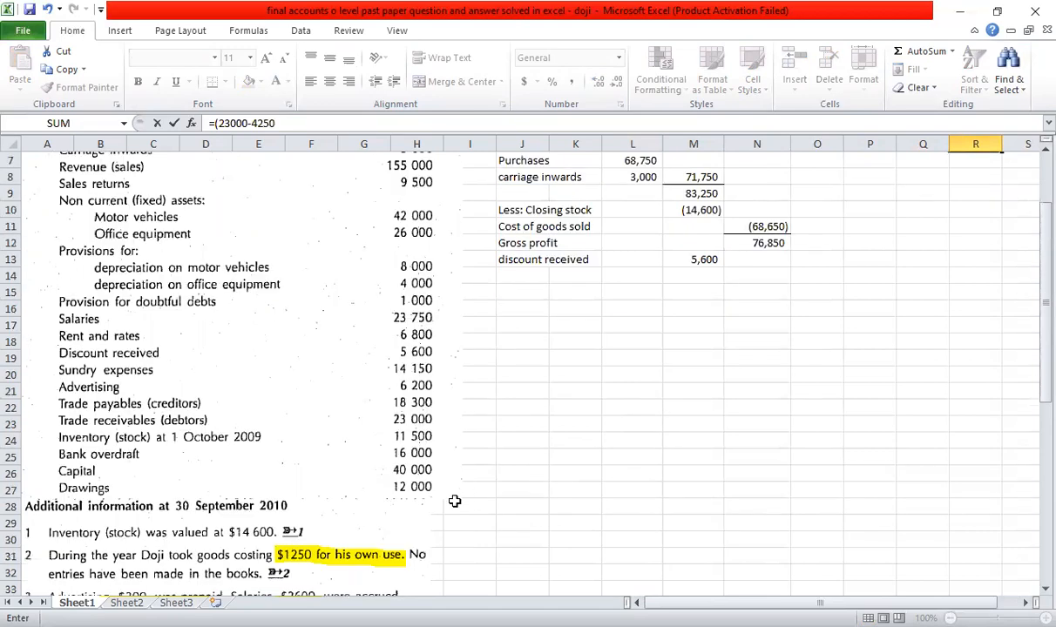
pyautogui.scroll(-3, 357, 523)
pyautogui.scroll(7, 436, 470)
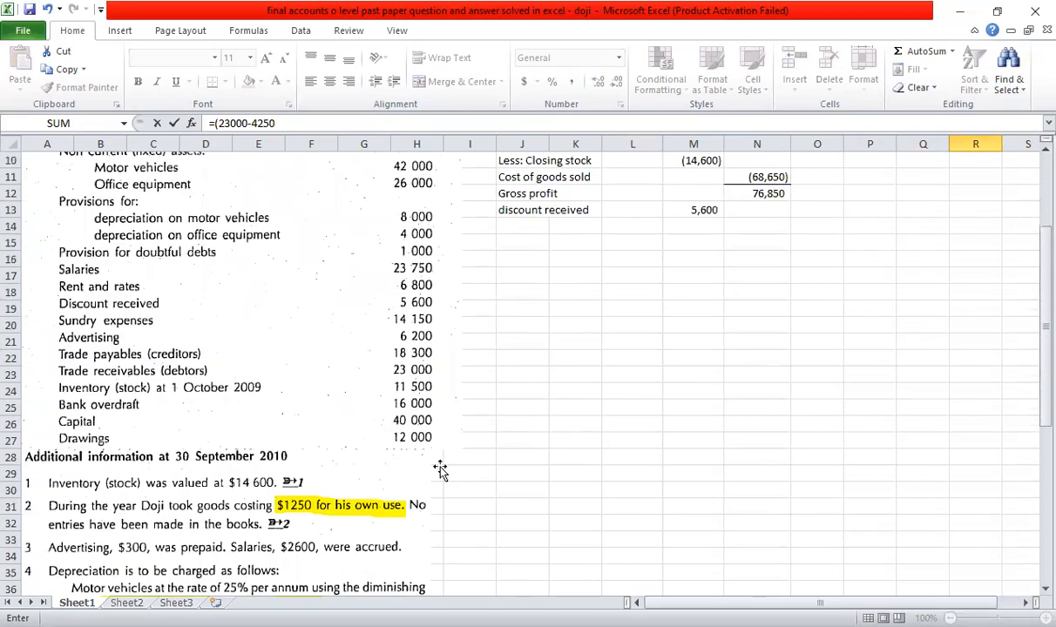
pyautogui.write(')*4%')
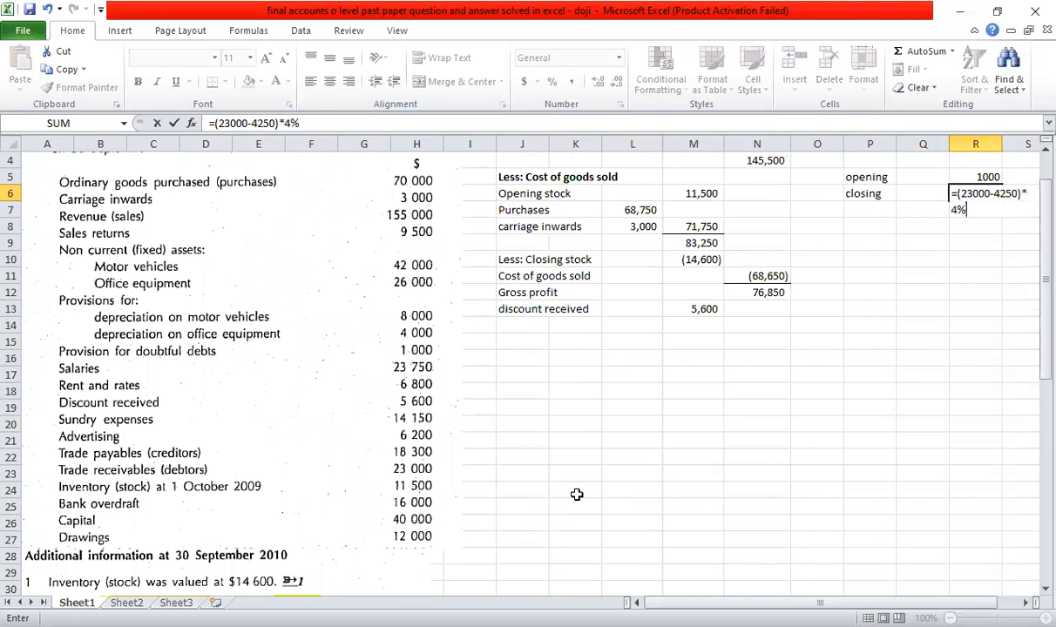
pyautogui.press('Return')
pyautogui.press('Up')
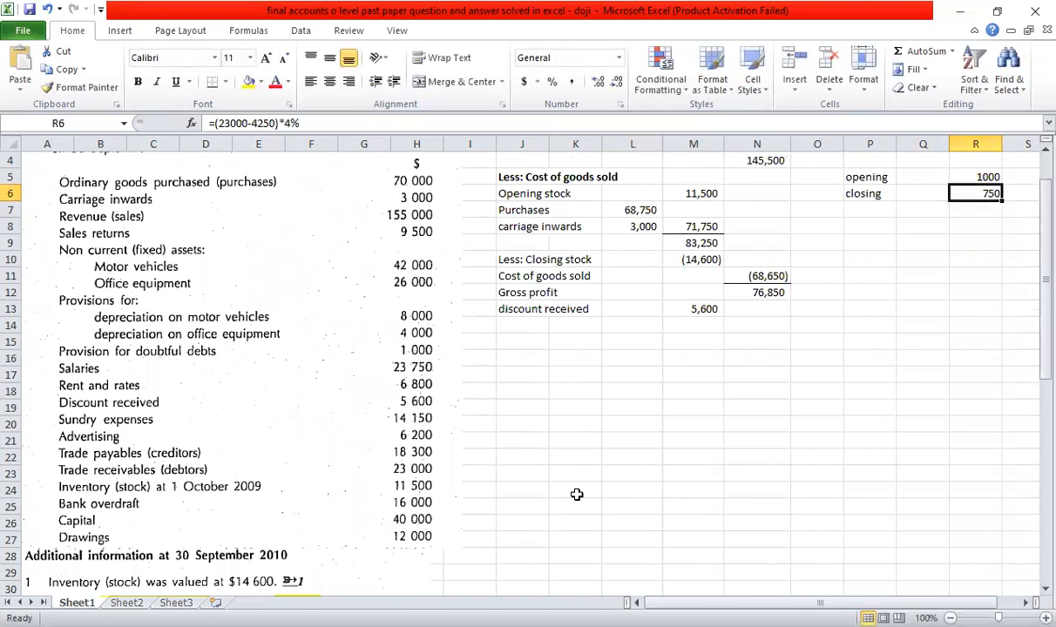
# Calculate the change in the provision in cell R7 with the formula =R5-R6.
pyautogui.press('Down')
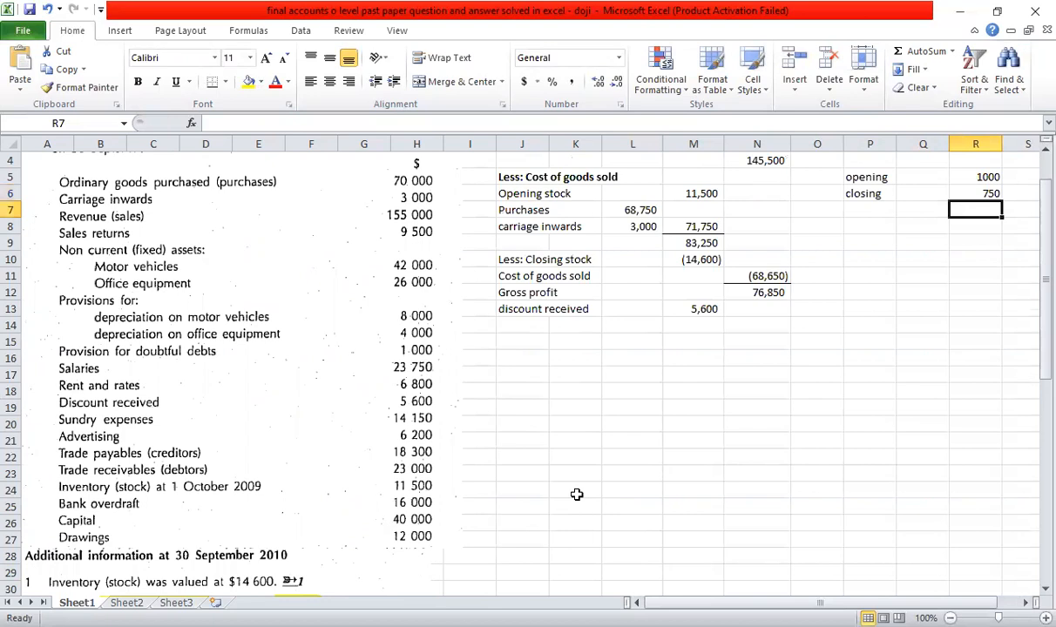
pyautogui.write('=')
pyautogui.press('Up')
pyautogui.press('Up')
pyautogui.write('-')
pyautogui.press('Up')
pyautogui.press('Return')
# Enter the label "reduction" in cell P7 of the provision working.
pyautogui.press('Left')
pyautogui.press('Left')
pyautogui.press('Up')
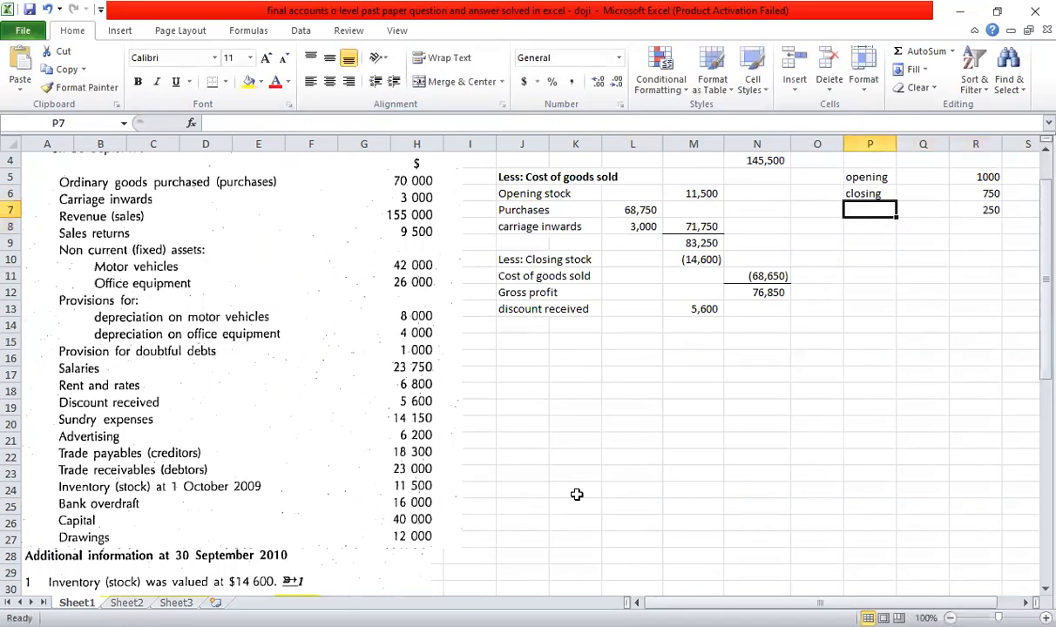
pyautogui.write('reduction')
pyautogui.press('Return')
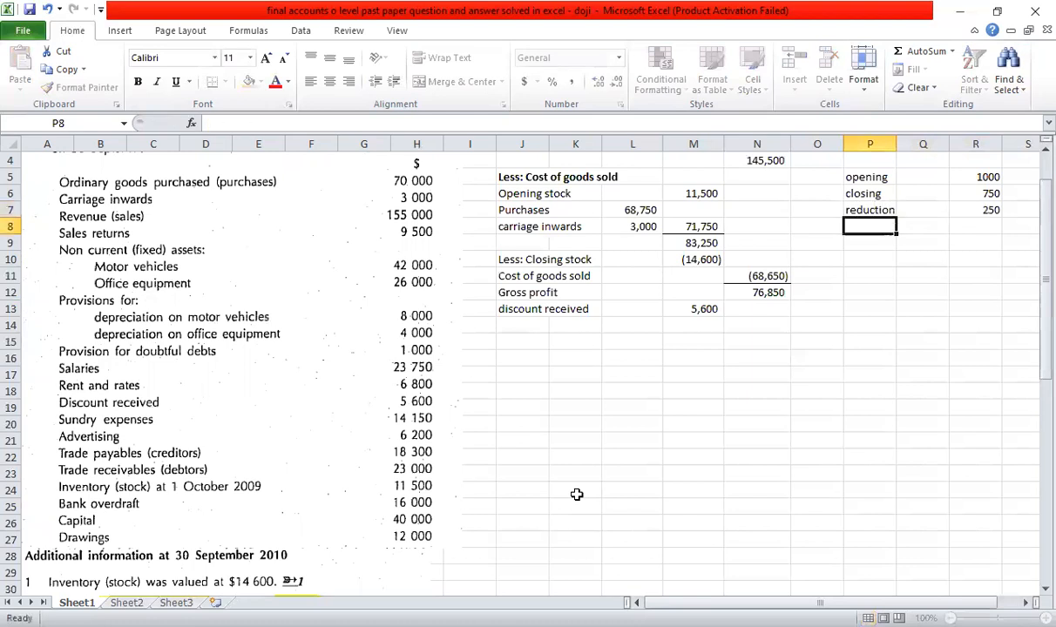
# Enter the label "reduction in provision for bd" in cell J14 below the discount received.
pyautogui.click(501, 328)
pyautogui.write('re')
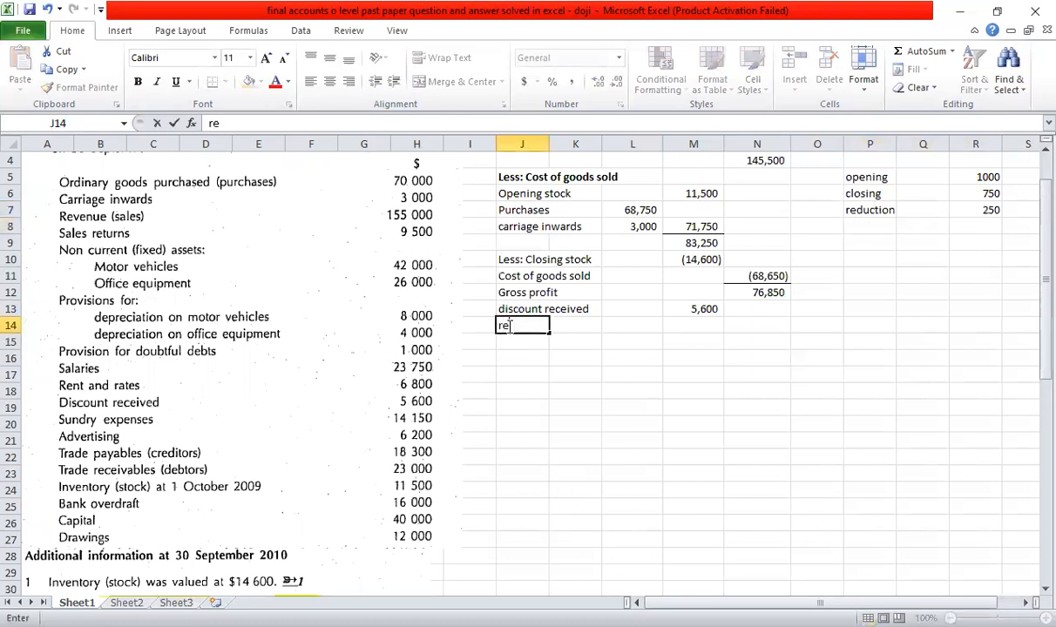
pyautogui.write('duction in p')
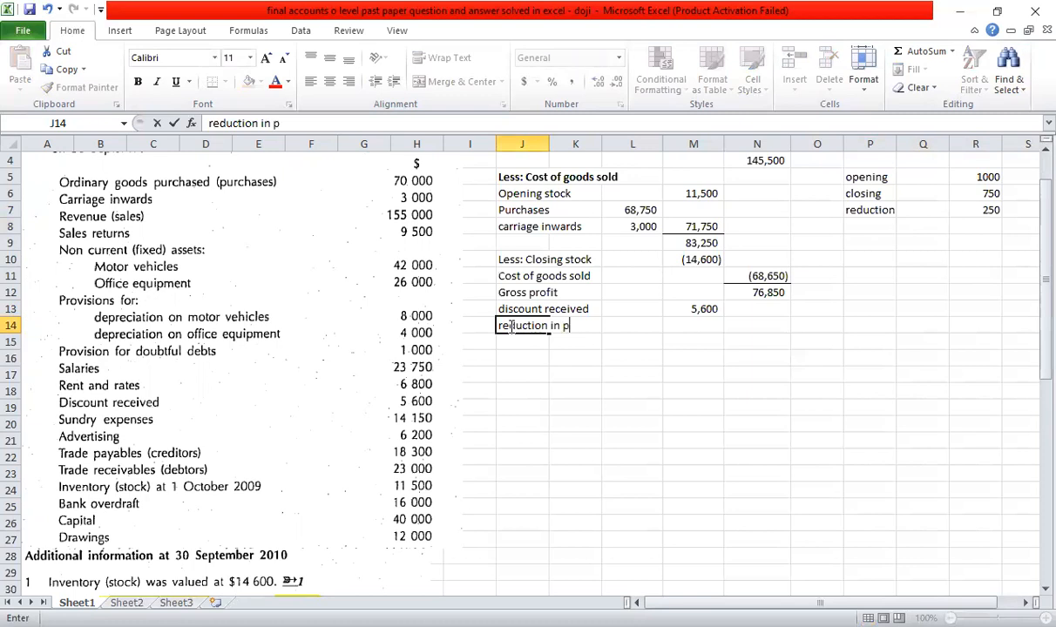
pyautogui.write('rovision for bad')
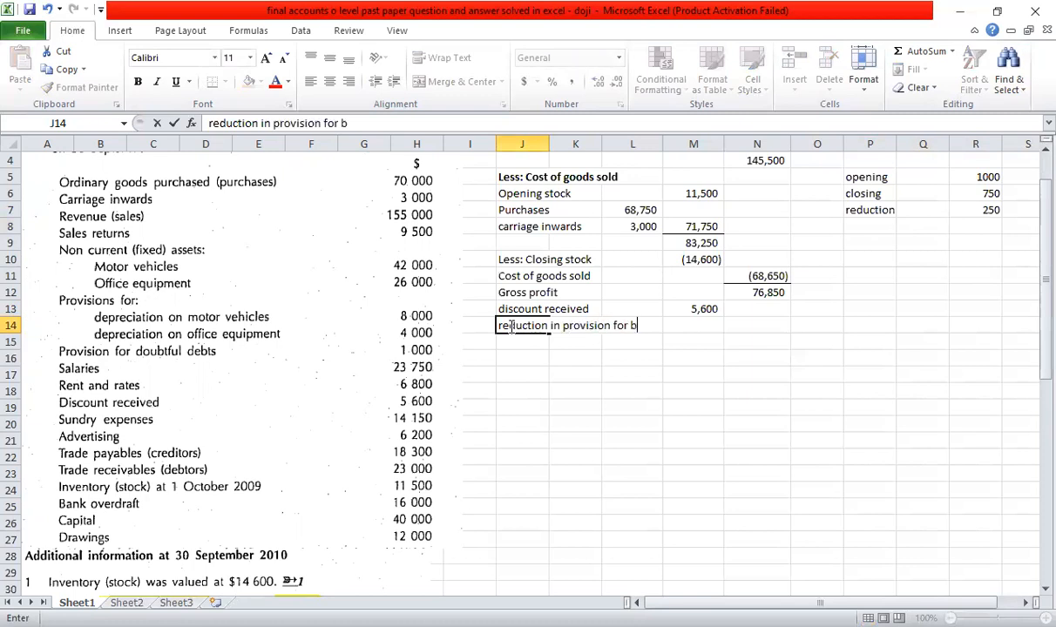
pyautogui.press('BackSpace')
pyautogui.press('BackSpace')
pyautogui.press('BackSpace')
pyautogui.write('d')
# Link cell M14, the reduction in provision amount, to the provision working with the formula =R7.
pyautogui.press('Tab')
pyautogui.press('Tab')
pyautogui.press('Tab')
pyautogui.write('=')
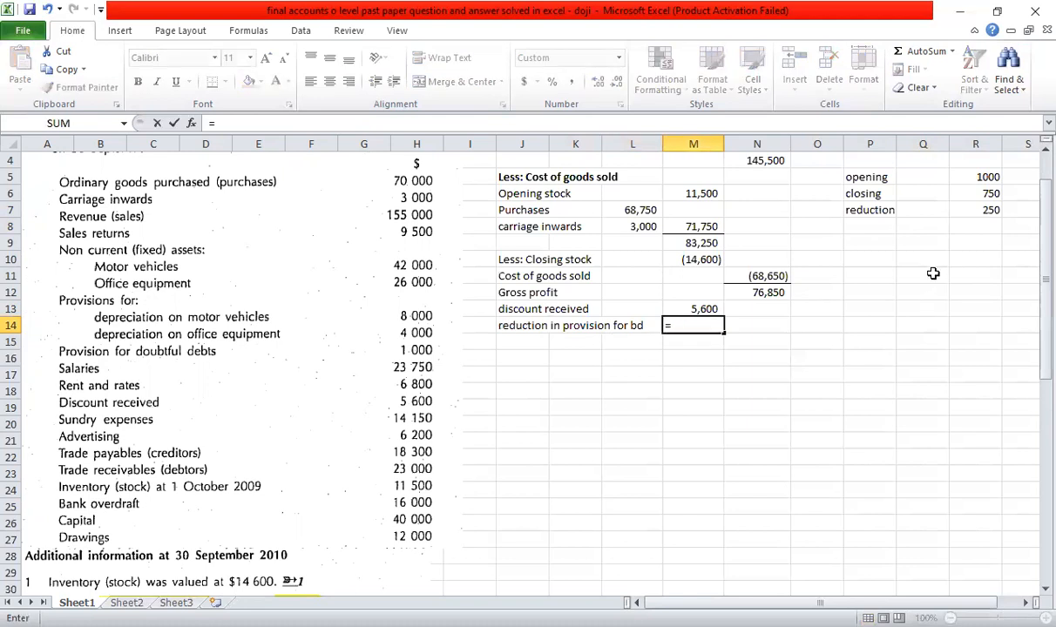
pyautogui.click(982, 213)
pyautogui.press('Tab')
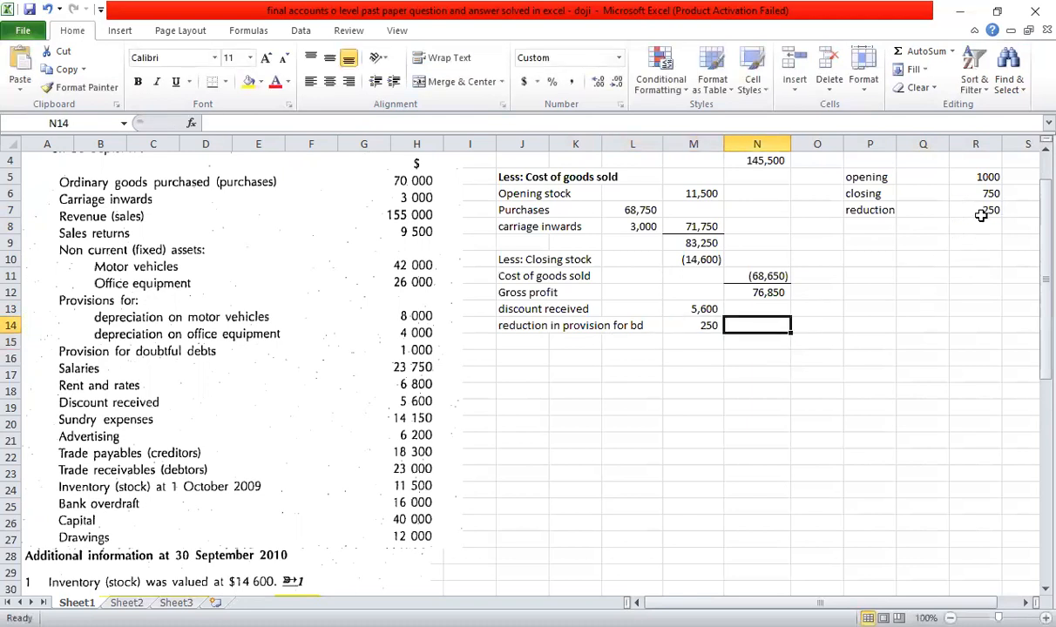
# Total the discount received and the provision reduction in cell N14 with the formula =SUM(M13:M14).
pyautogui.hotkey('alt', '=')
pyautogui.press('Up')
pyautogui.hotkey('shift', 'Down')
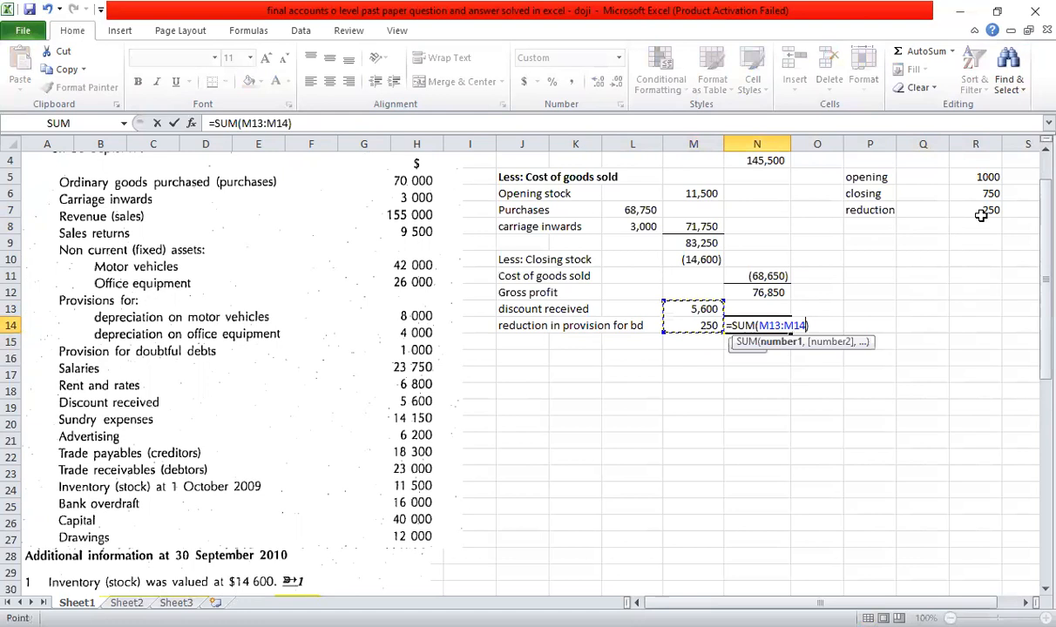
pyautogui.hotkey('ctrl', 'Return')
# Add the other income to gross profit in cell N15 with =SUM(N12:N14) and give cell N14 a bottom border.
pyautogui.press('Down')
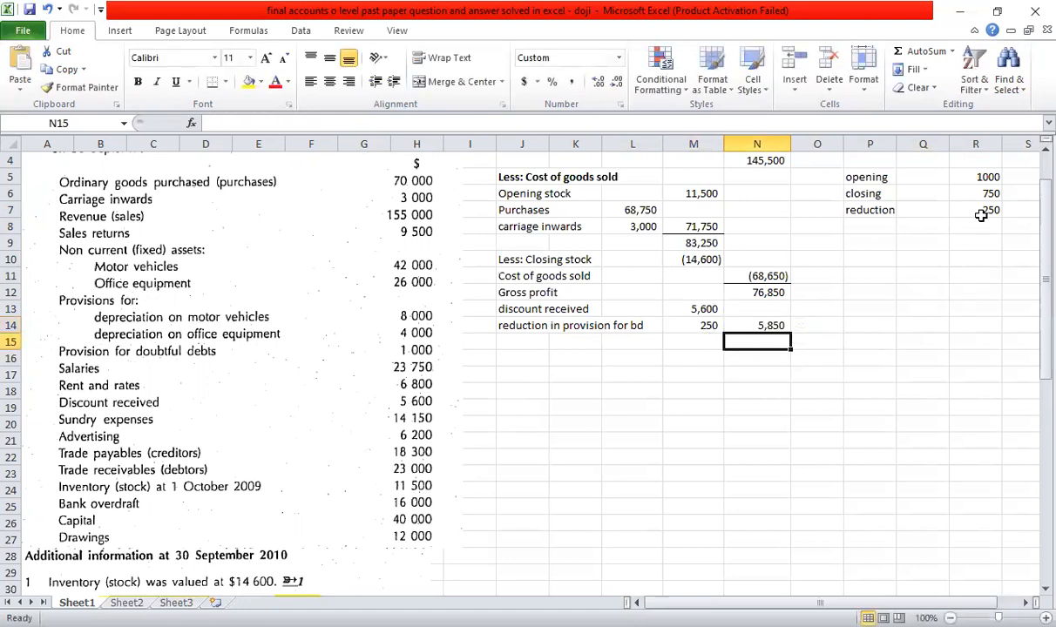
pyautogui.hotkey('alt', '=')
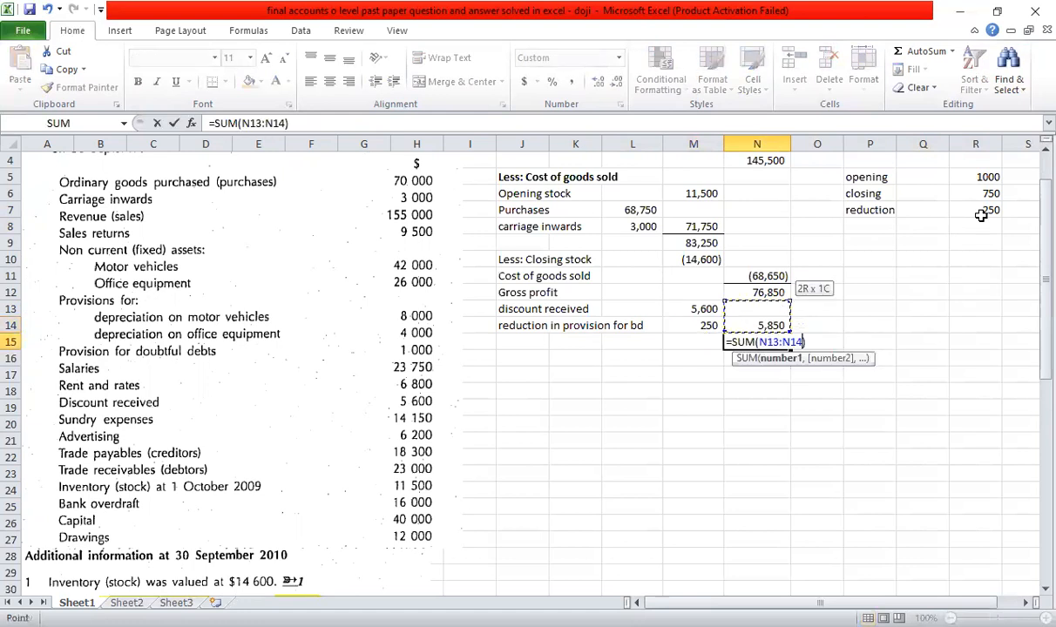
pyautogui.hotkey('shift', 'Return')
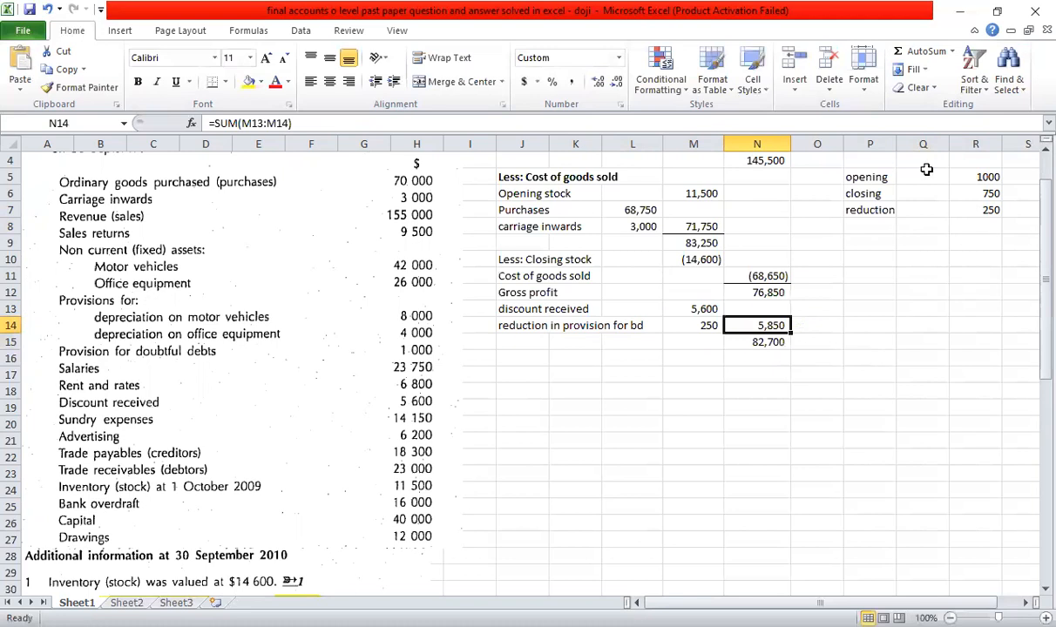
pyautogui.click(218, 83)
pyautogui.click(757, 341)
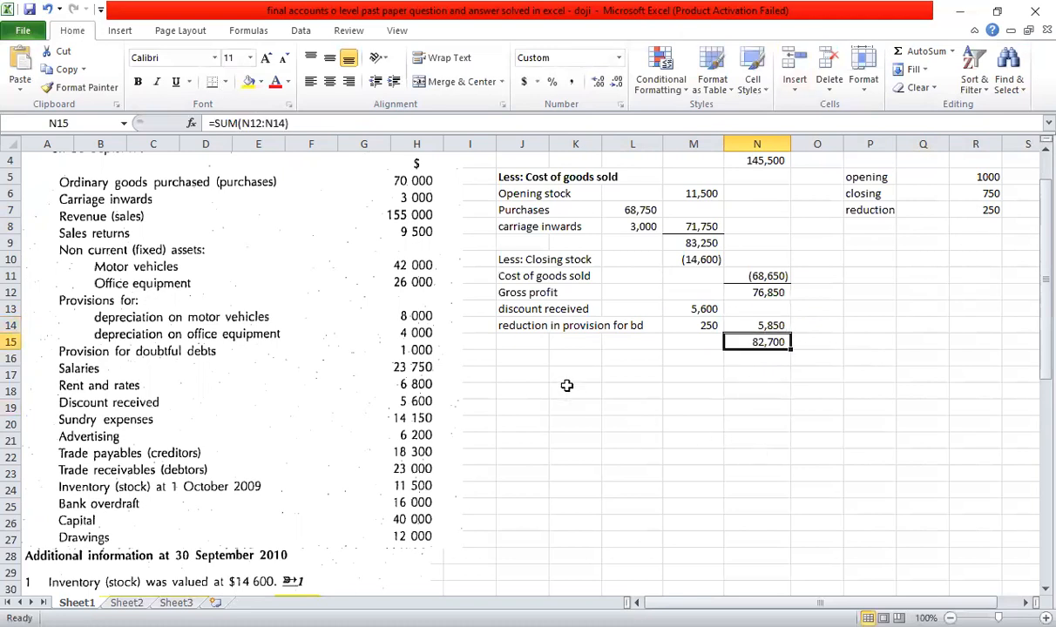
# Enter the heading "Less: Operating expenses" in cell J16.
pyautogui.click(522, 358)
pyautogui.write('Less')
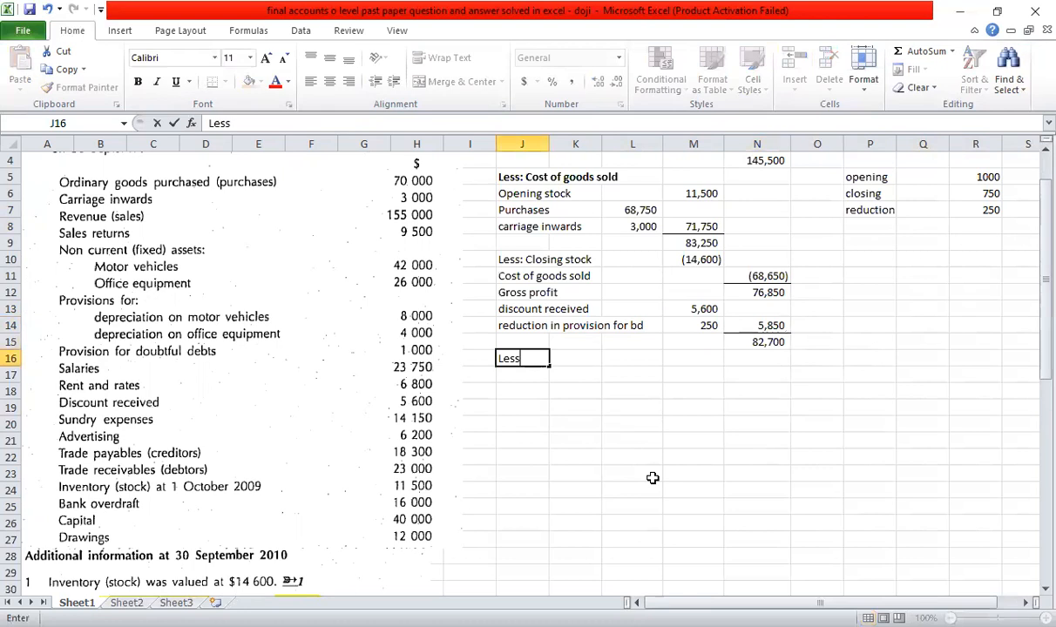
pyautogui.write(': Operating expense')
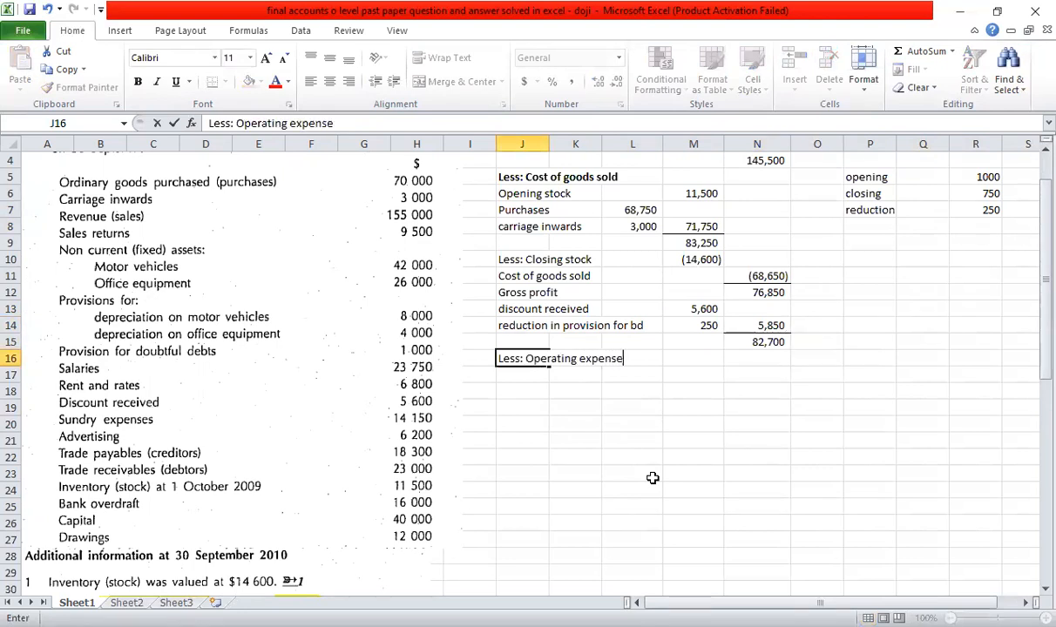
pyautogui.write('s')
pyautogui.press('Return')
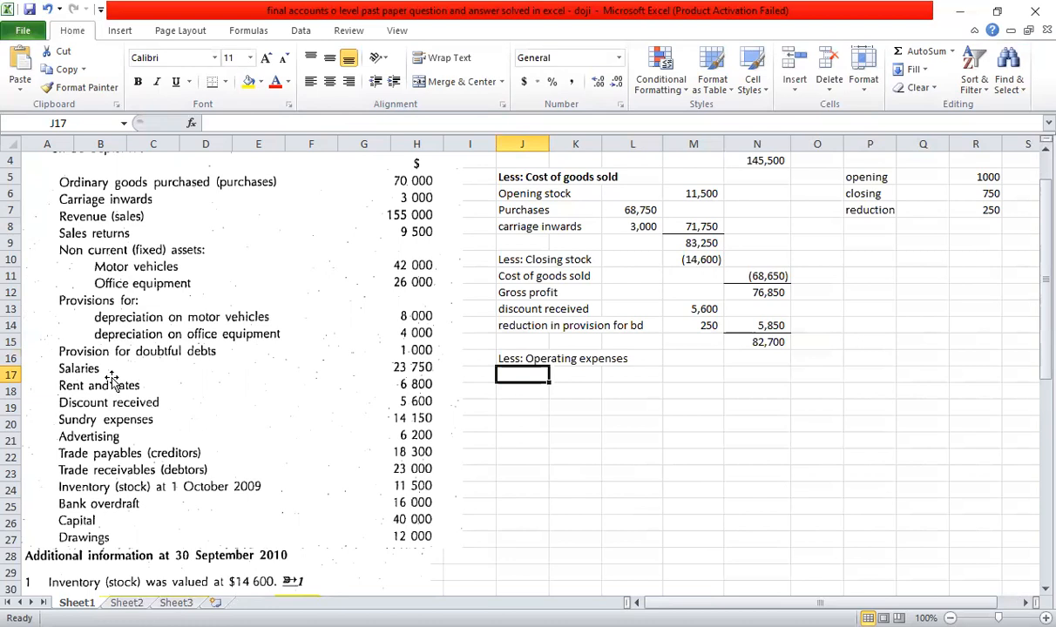
# List the expense labels "salaries", "rent and rates" and "sundry expenses" in cells J17 to J19.
pyautogui.write('salaries')
pyautogui.press('Return')
pyautogui.write('ren')
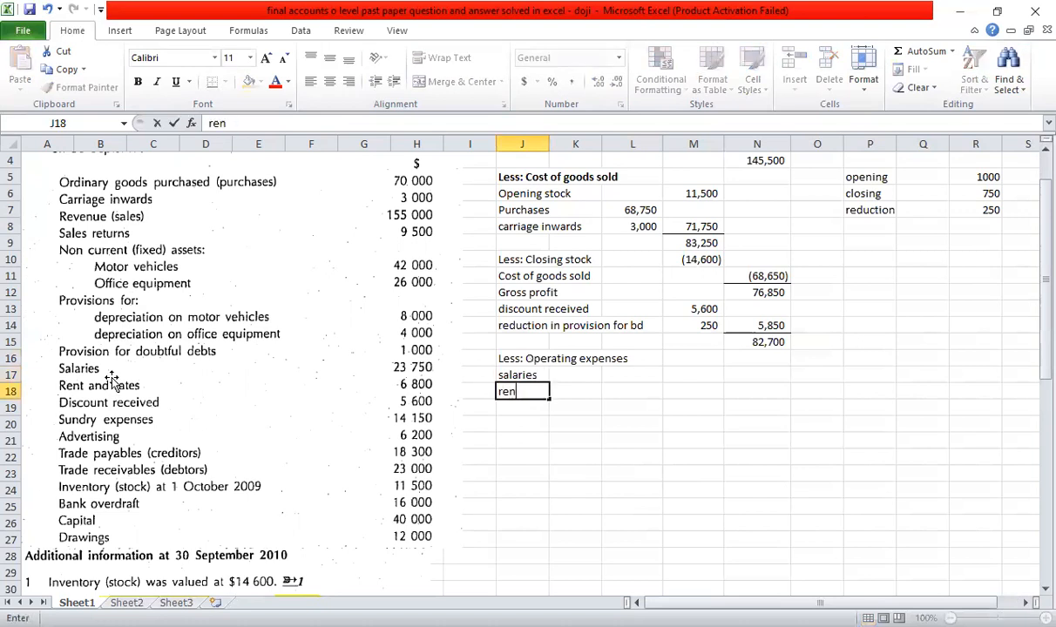
pyautogui.write('t and rates')
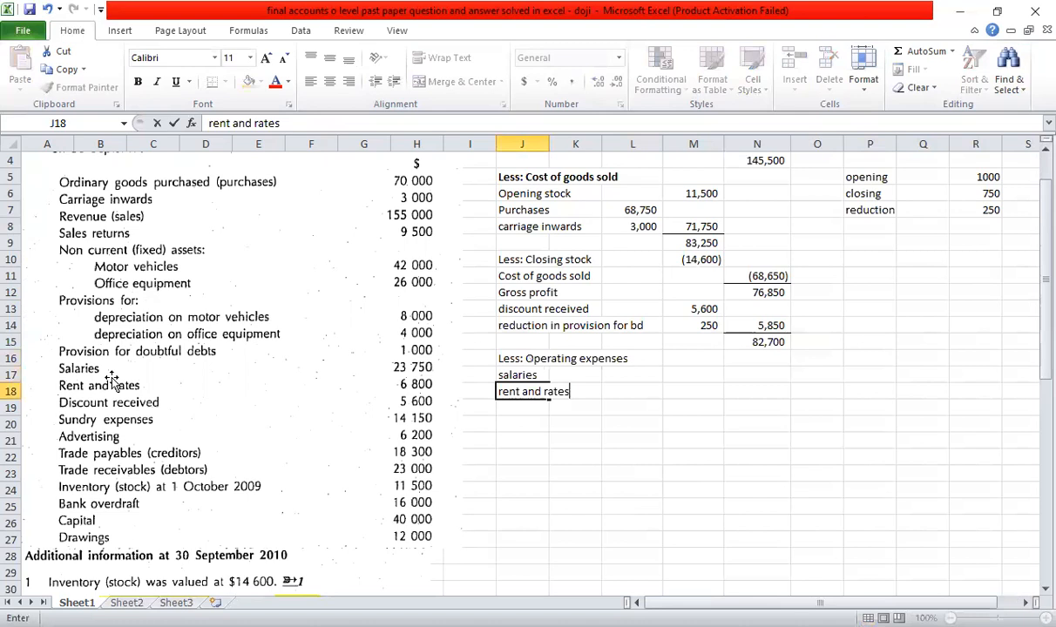
pyautogui.press('Return')
pyautogui.write('sundry')
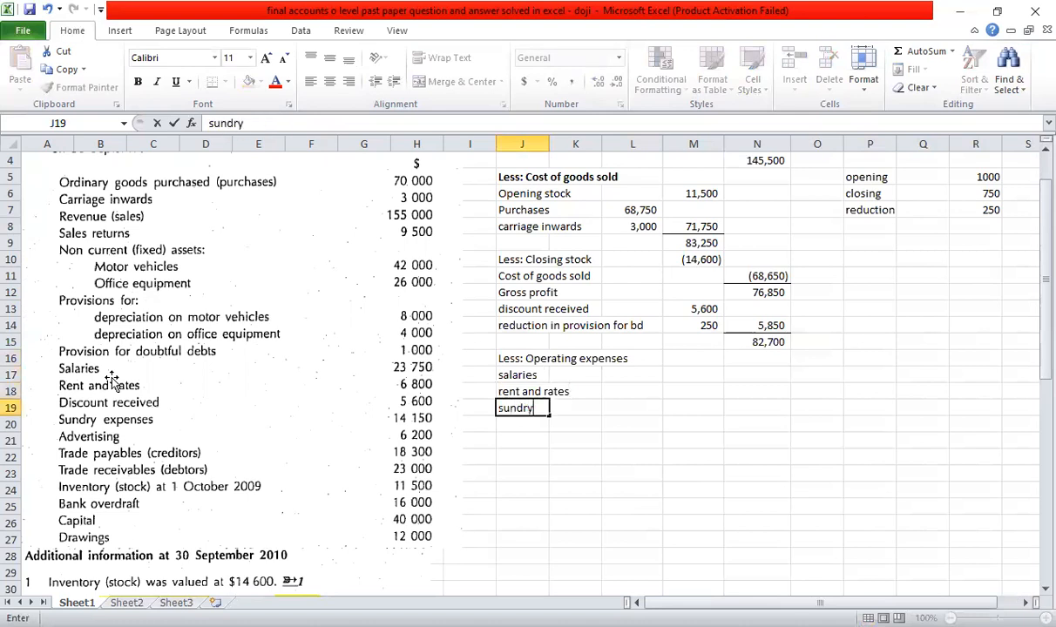
pyautogui.write(' expenses')
pyautogui.press('Return')
# Add the expense labels "advertising" and "bad debt" in cells J20 and J21.
pyautogui.write('ad')
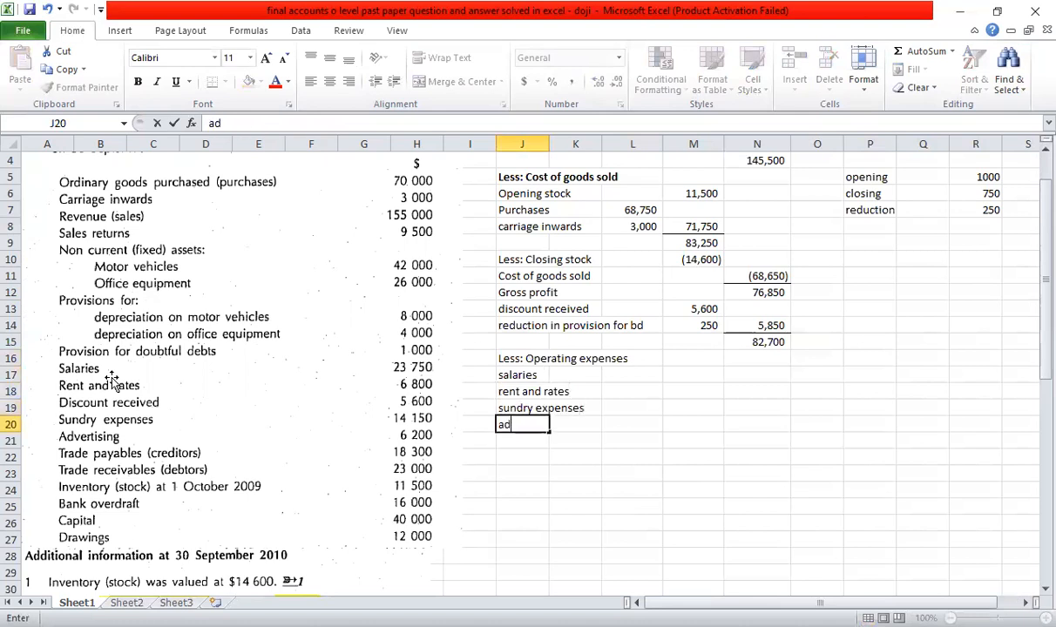
pyautogui.write('vertisinh')
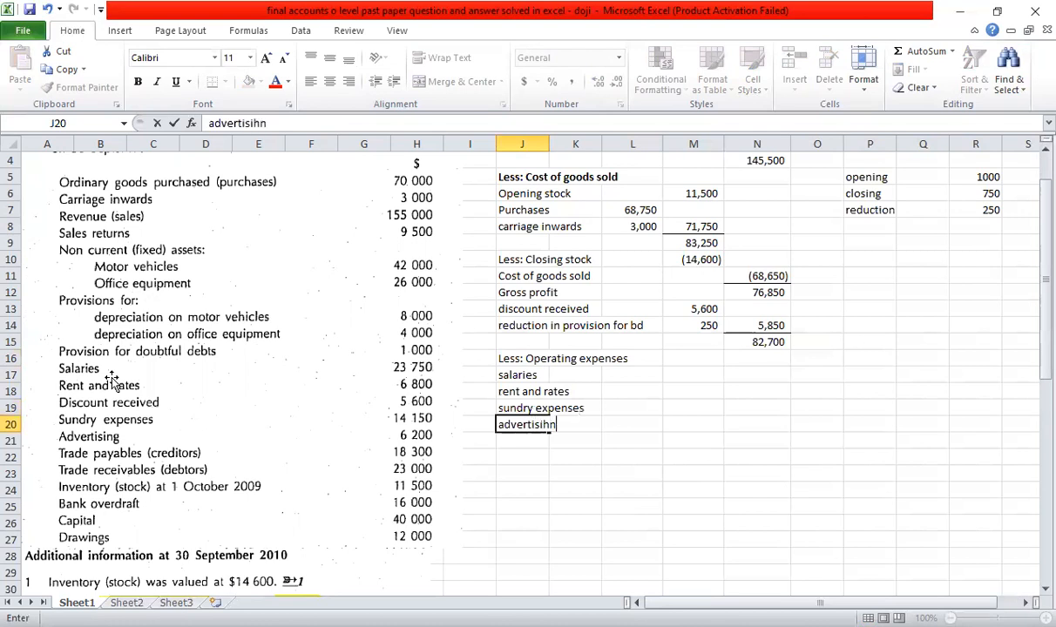
pyautogui.press('BackSpace')
pyautogui.write('g')
pyautogui.press('Return')
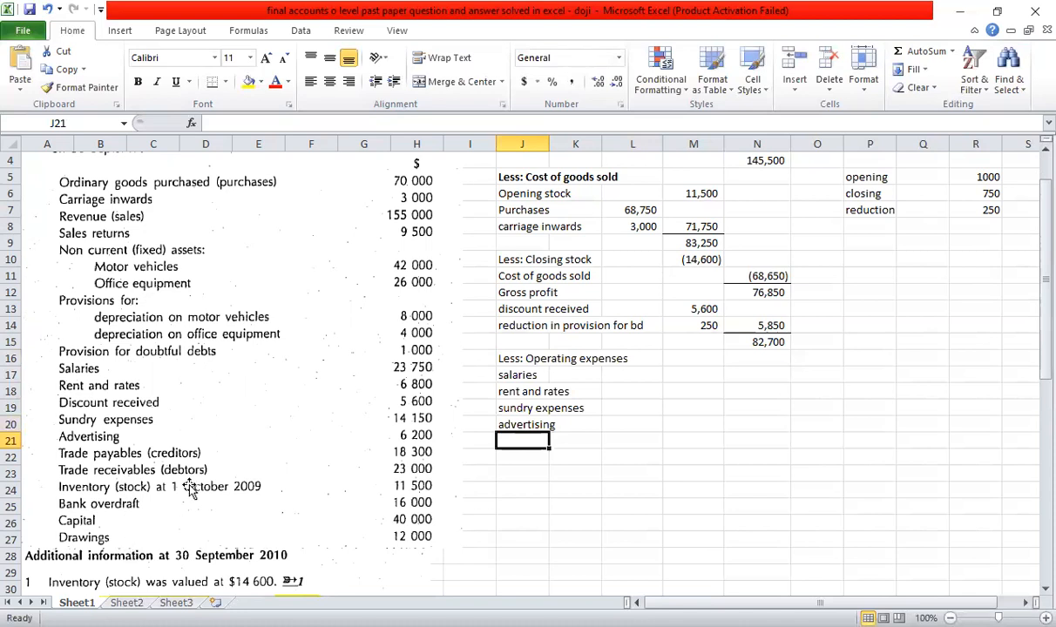
pyautogui.write('bad debt')
pyautogui.press('Return')
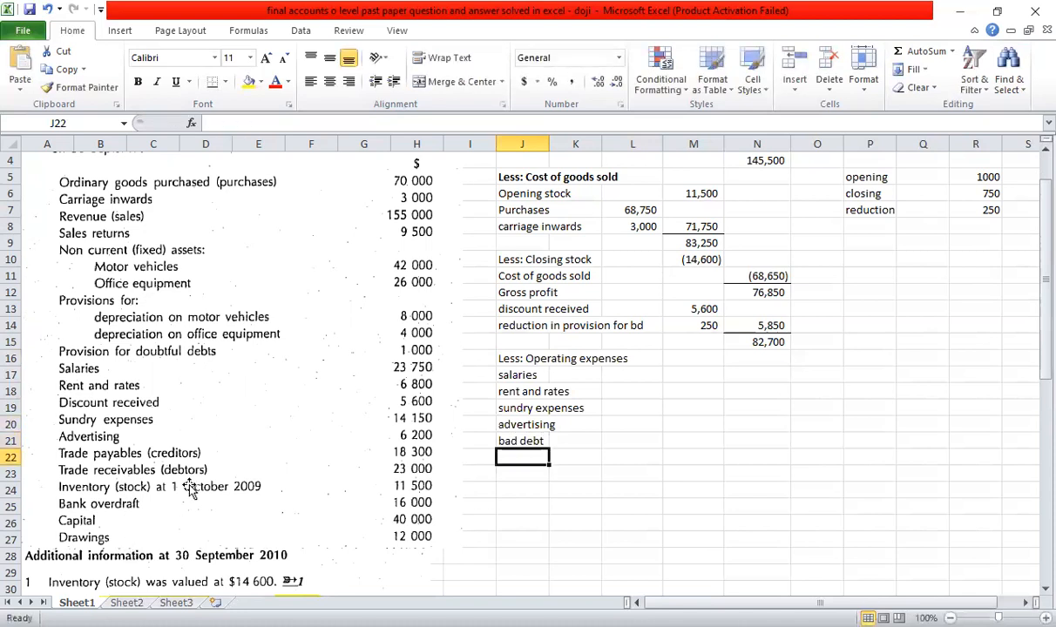
# Enter the labels "depreciation - motor vehicles" and "depreciation - office equipment" in cells J22 and J23.
pyautogui.write('deprec')
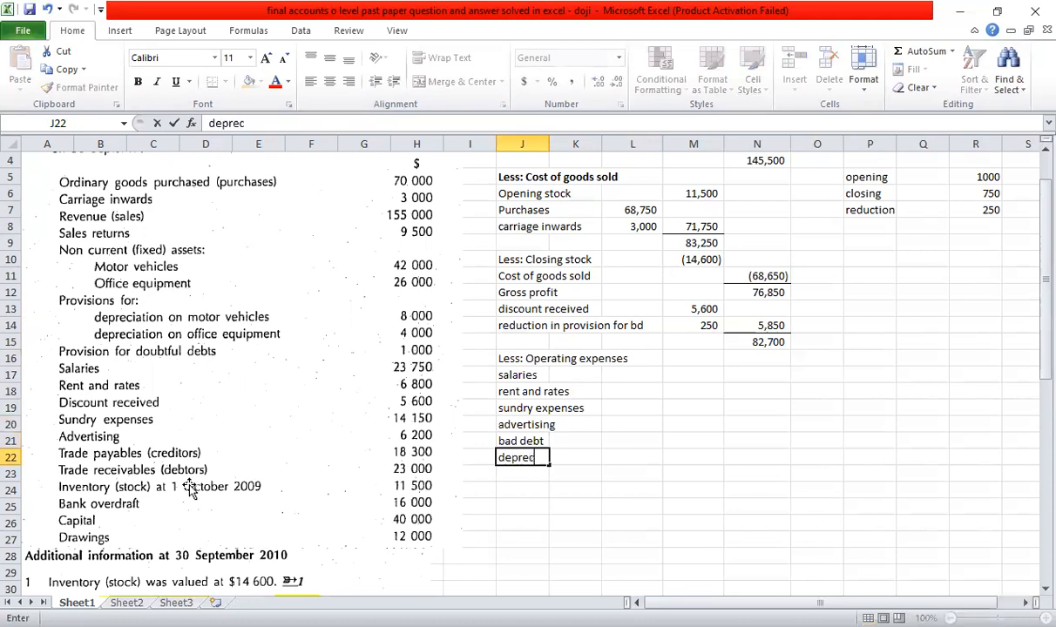
pyautogui.write('iation - motor ')
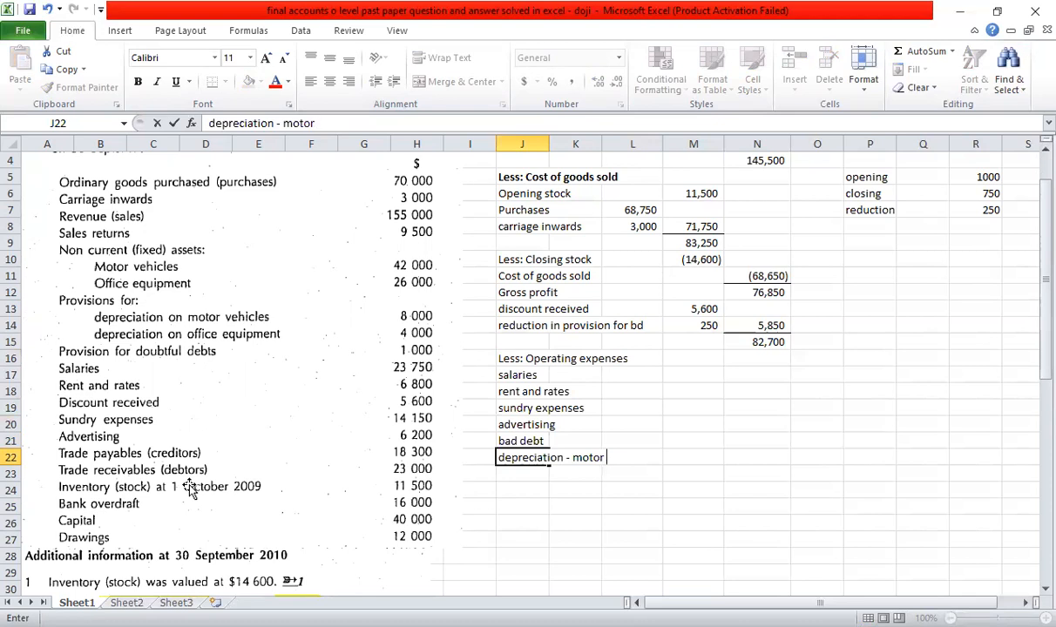
pyautogui.write('vehicles')
pyautogui.press('Return')
pyautogui.write('depre')
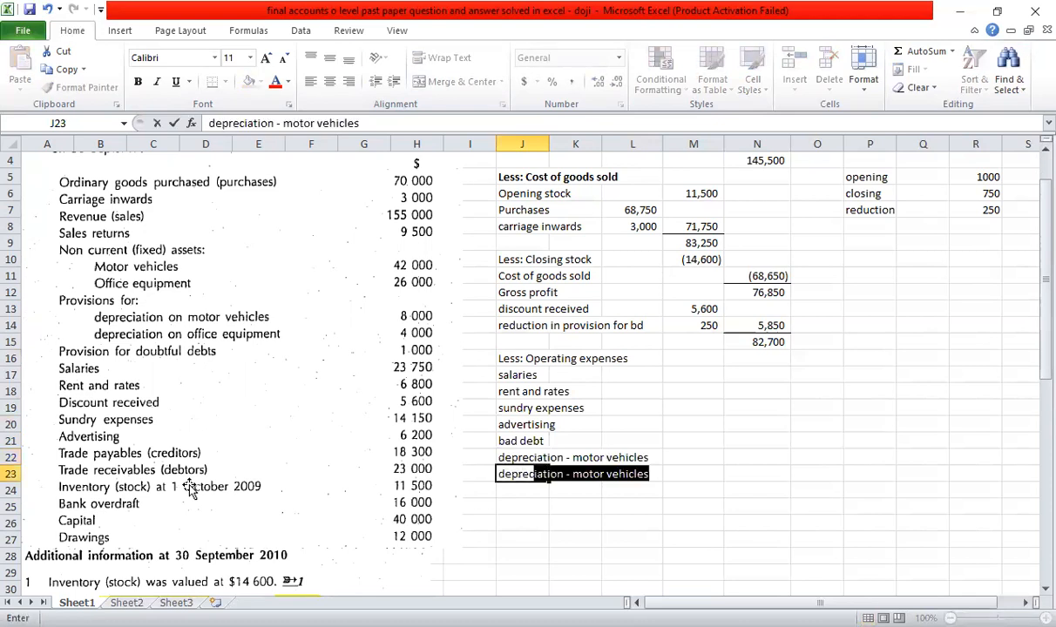
pyautogui.write('ciation - office equi')
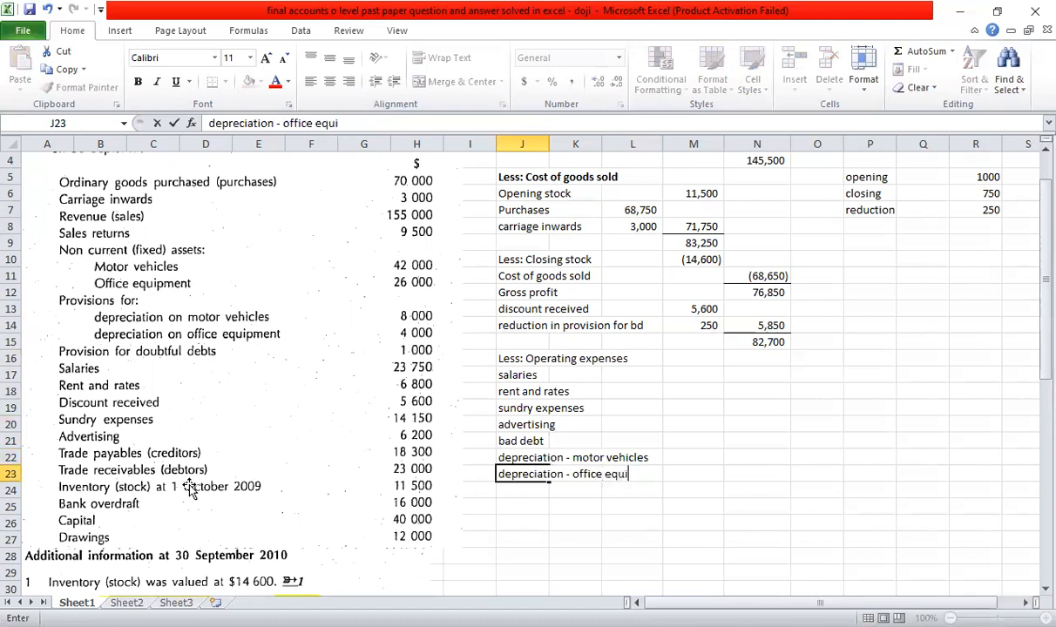
pyautogui.write('pment')
pyautogui.press('Return')
# Calculate salaries including the accrued amount in cell M17 with the formula =23750+2600.
pyautogui.click(673, 376)
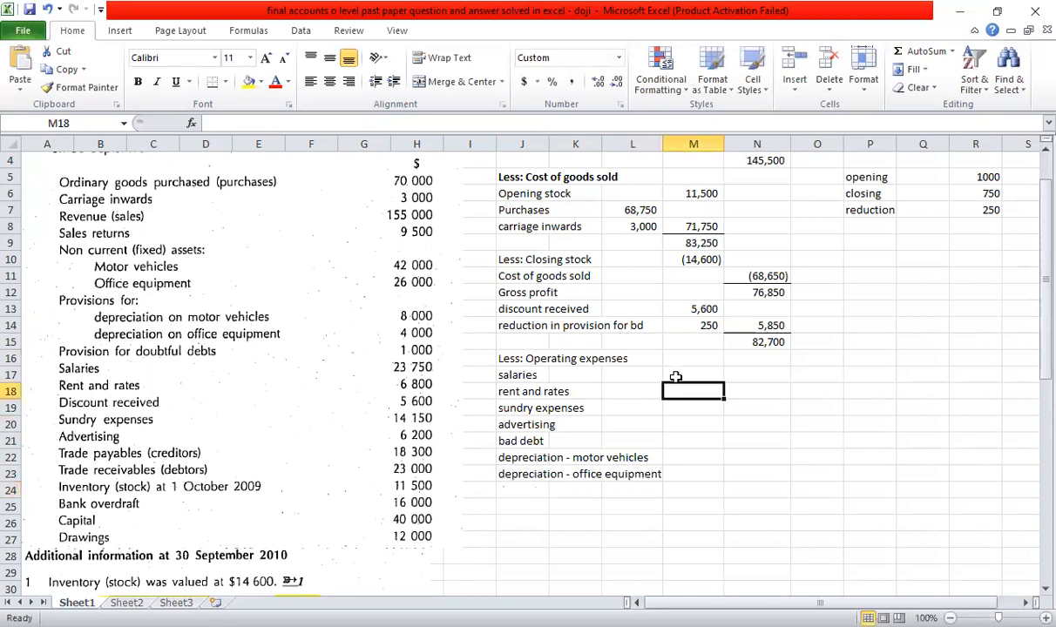
pyautogui.write('=')
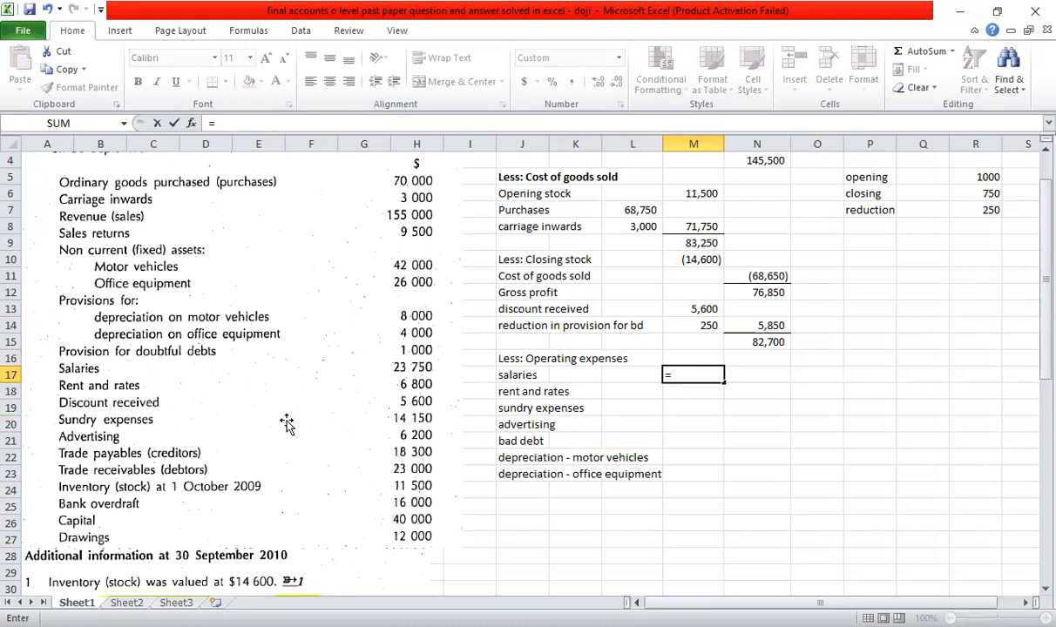
pyautogui.write('23750')
pyautogui.scroll(-8, 287, 424)
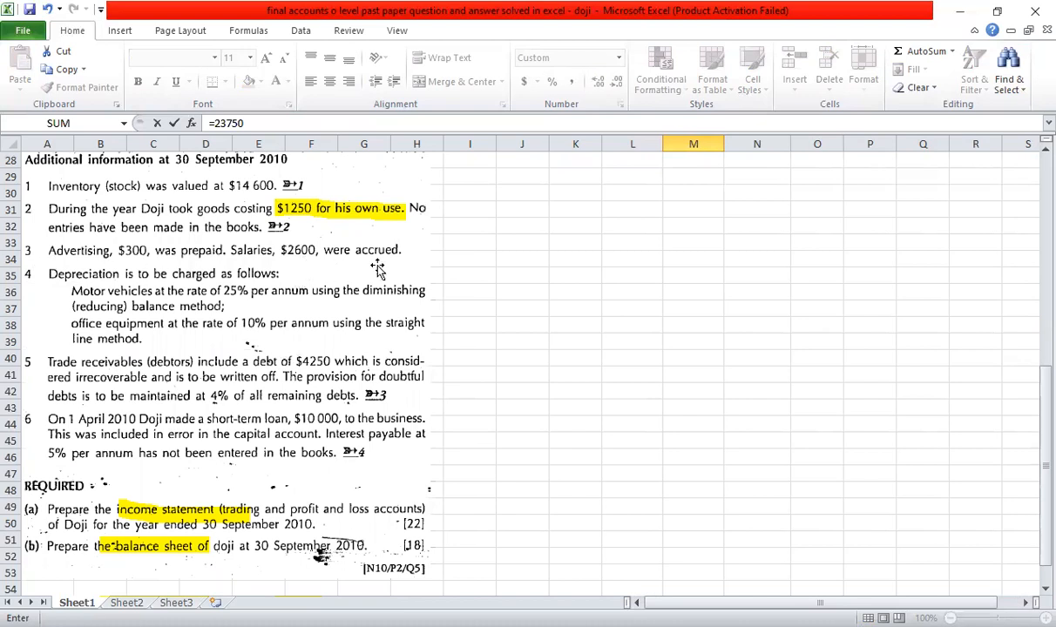
pyautogui.scroll(6, 640, 384)
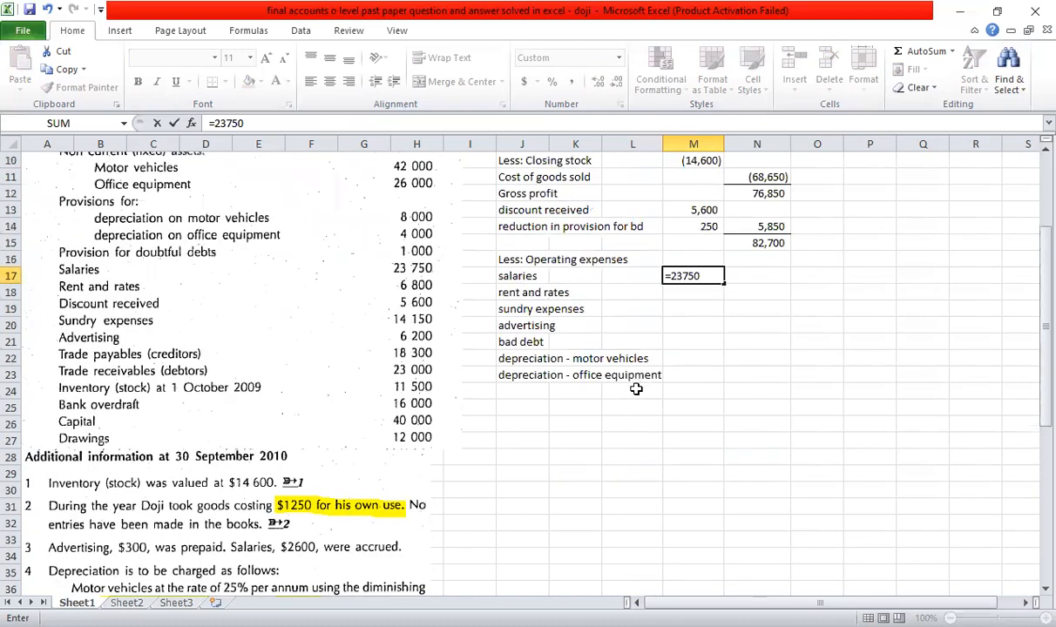
pyautogui.write('+')
pyautogui.scroll(-2, 638, 392)
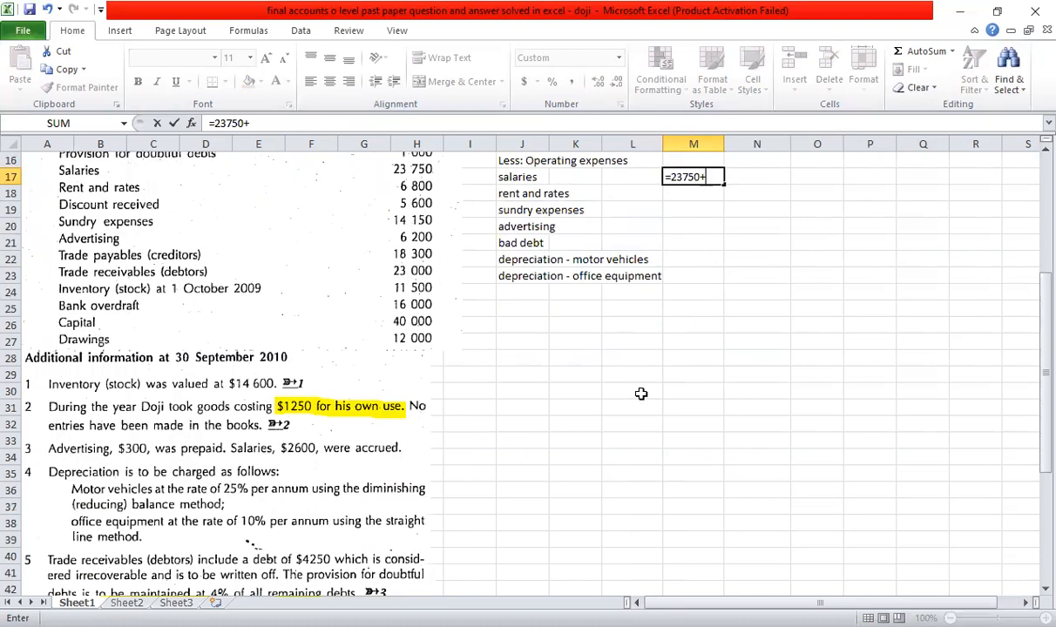
pyautogui.scroll(1, 641, 394)
pyautogui.write('2600')
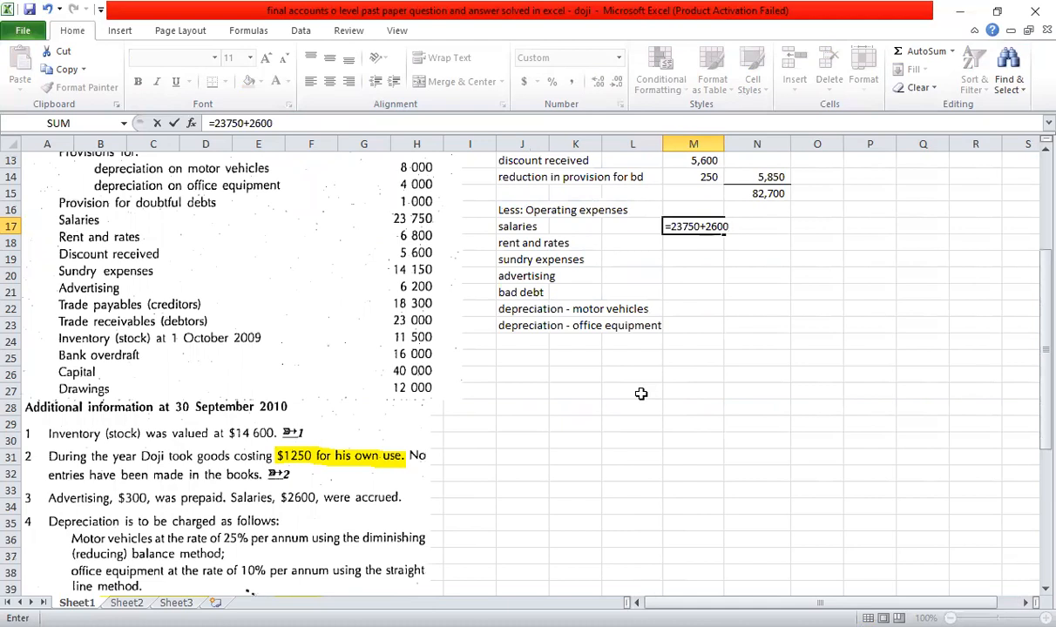
pyautogui.scroll(2, 640, 393)
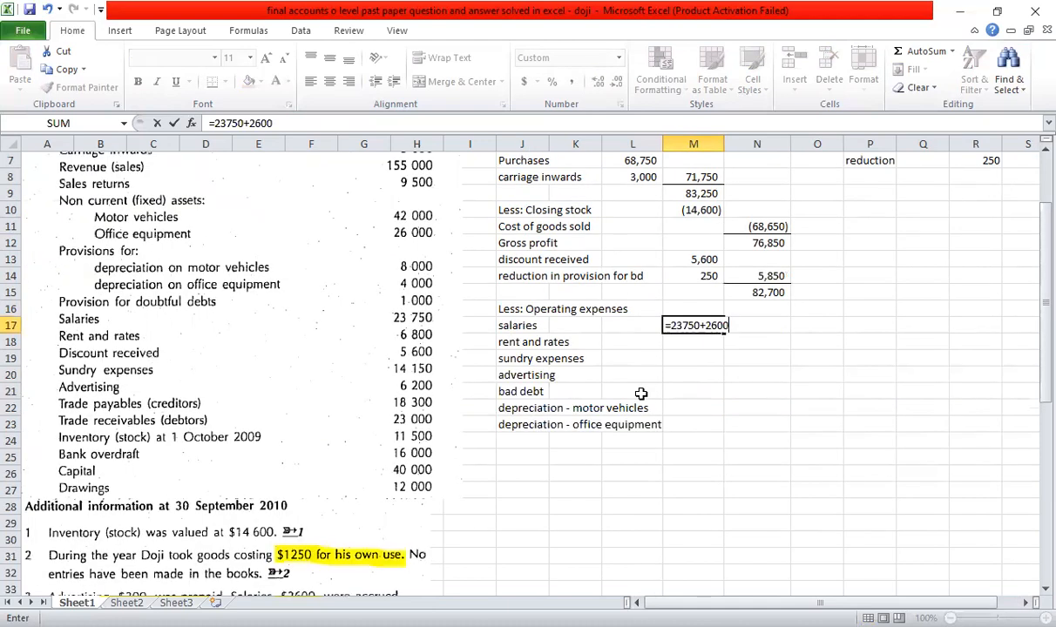
pyautogui.press('Return')
pyautogui.press('Up')
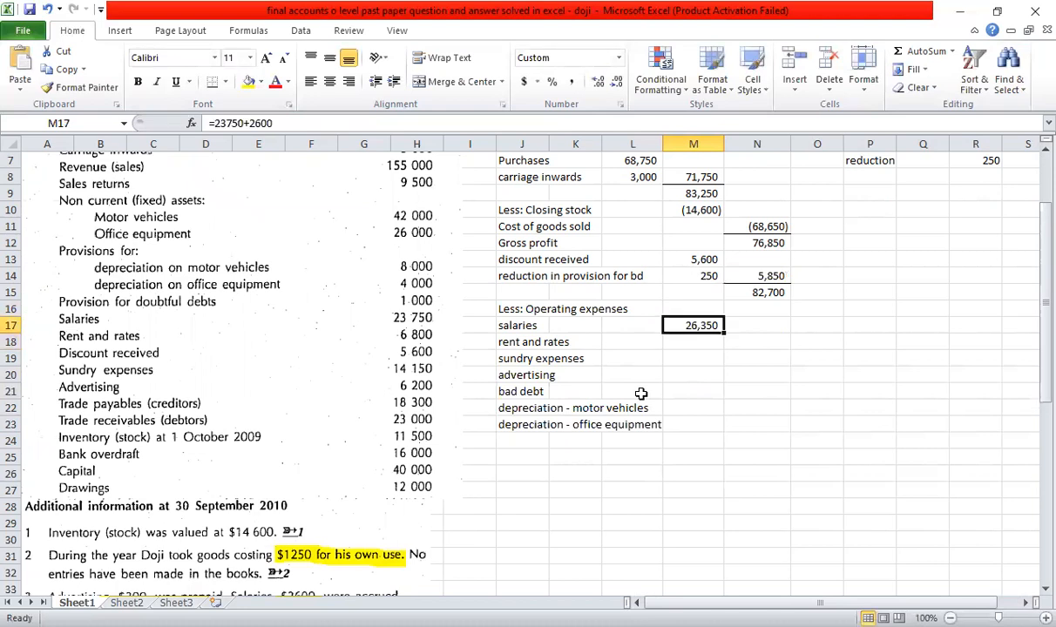
# Enter rent and rates as =6800 in cell M18 and sundry expenses as =14150 in cell M19.
pyautogui.press('Down')
pyautogui.write('=')
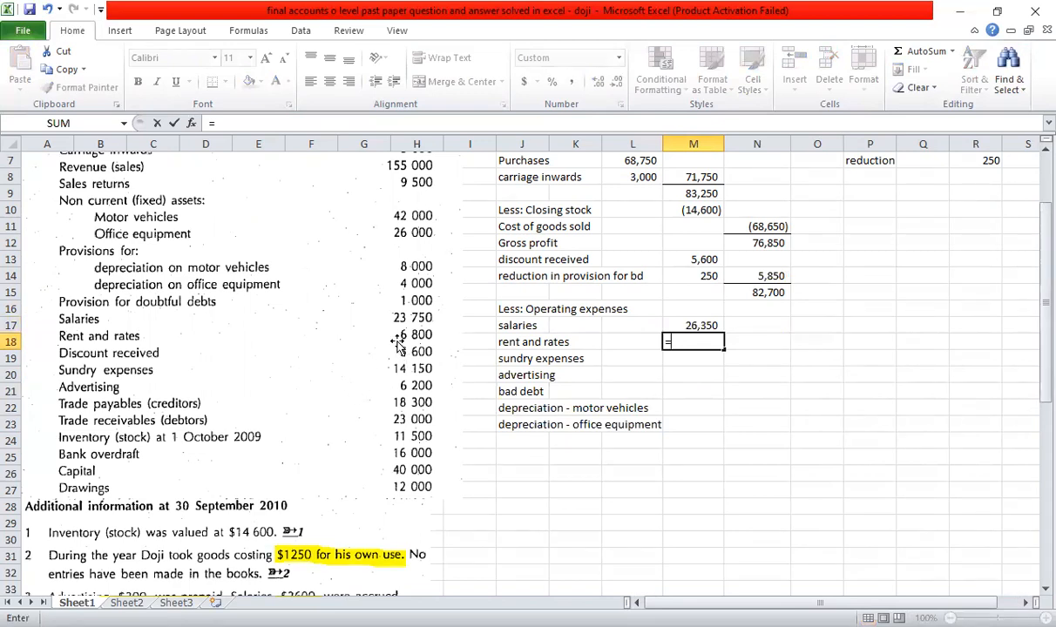
pyautogui.write('6800')
pyautogui.press('Return')
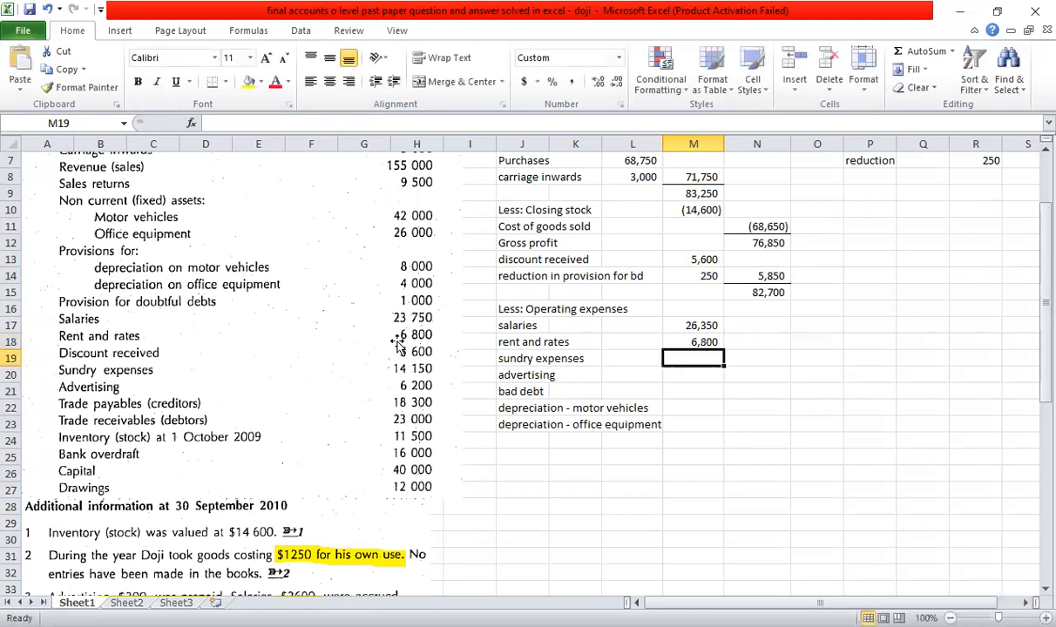
pyautogui.write('=14150')
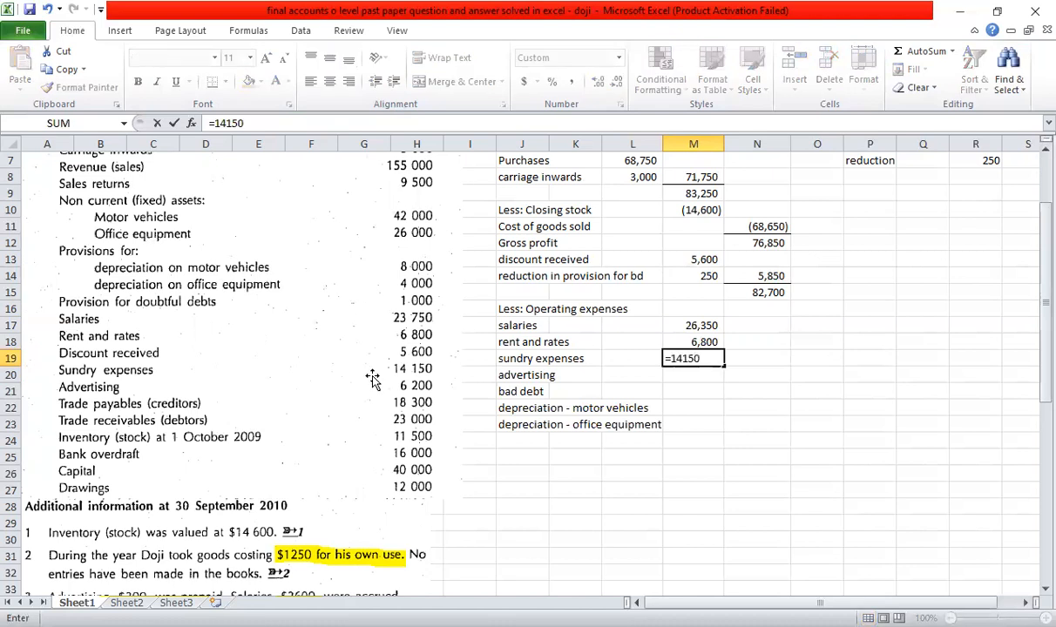
pyautogui.press('Return')
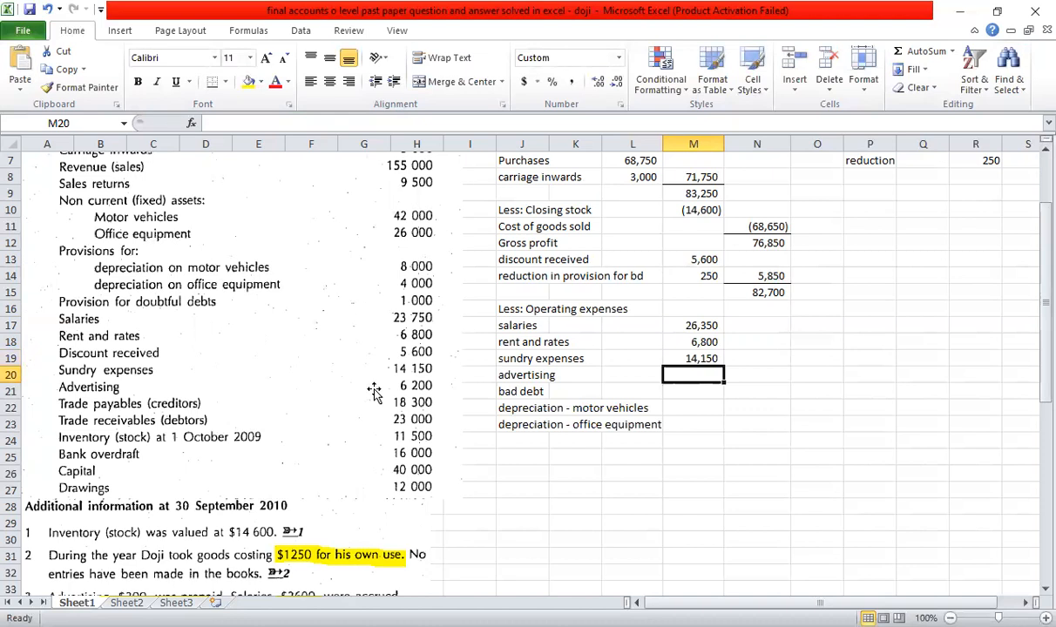
# Calculate advertising net of the prepaid amount in cell M20 with the formula =6200-300.
pyautogui.write('=62')
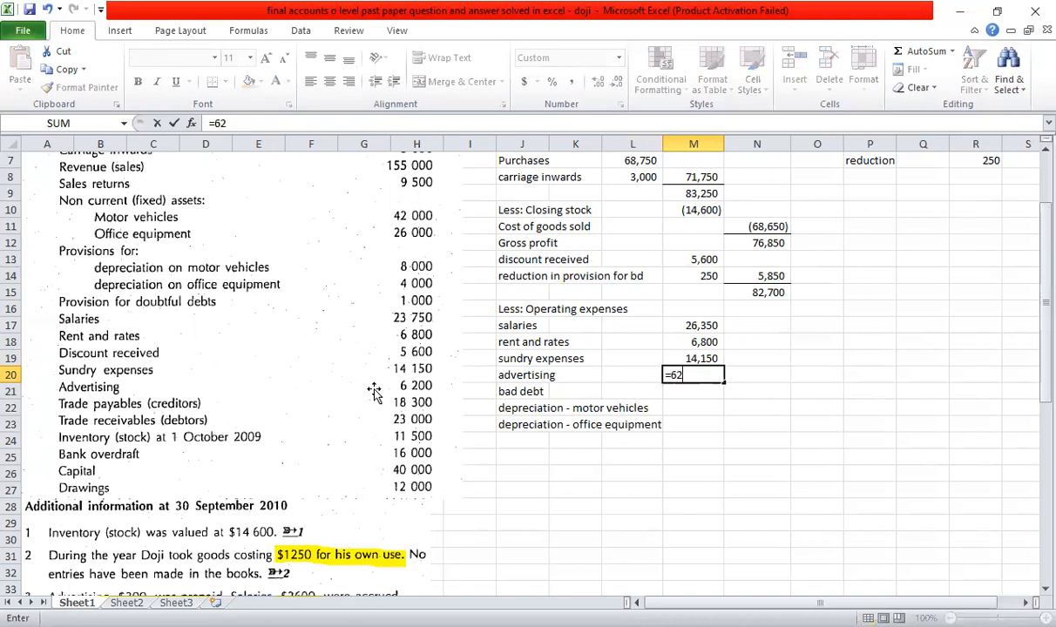
pyautogui.write('00')
pyautogui.scroll(-3, 372, 392)
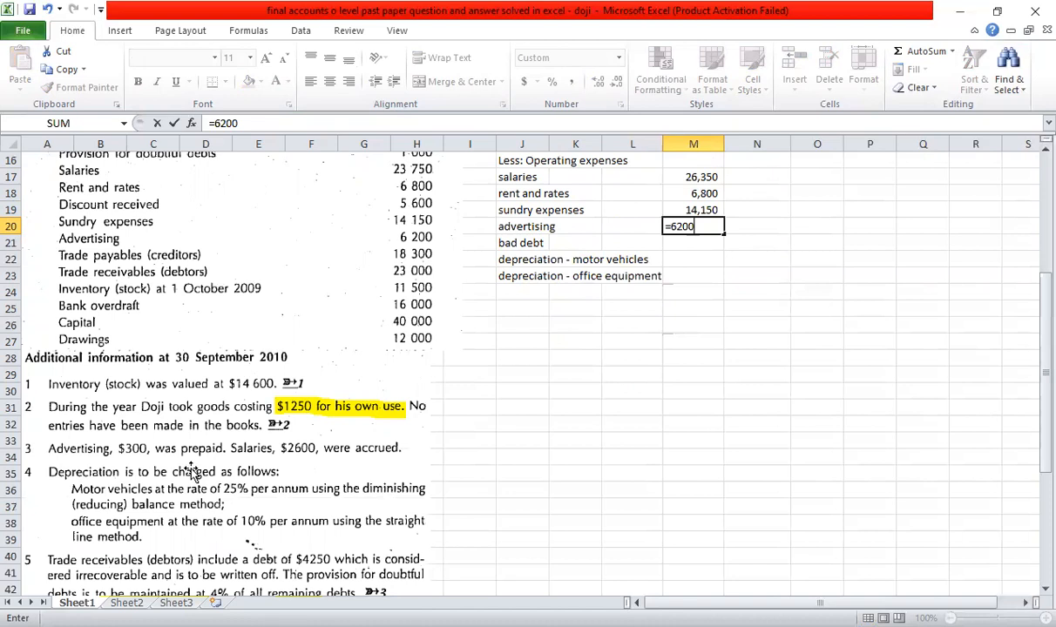
pyautogui.write('-300')
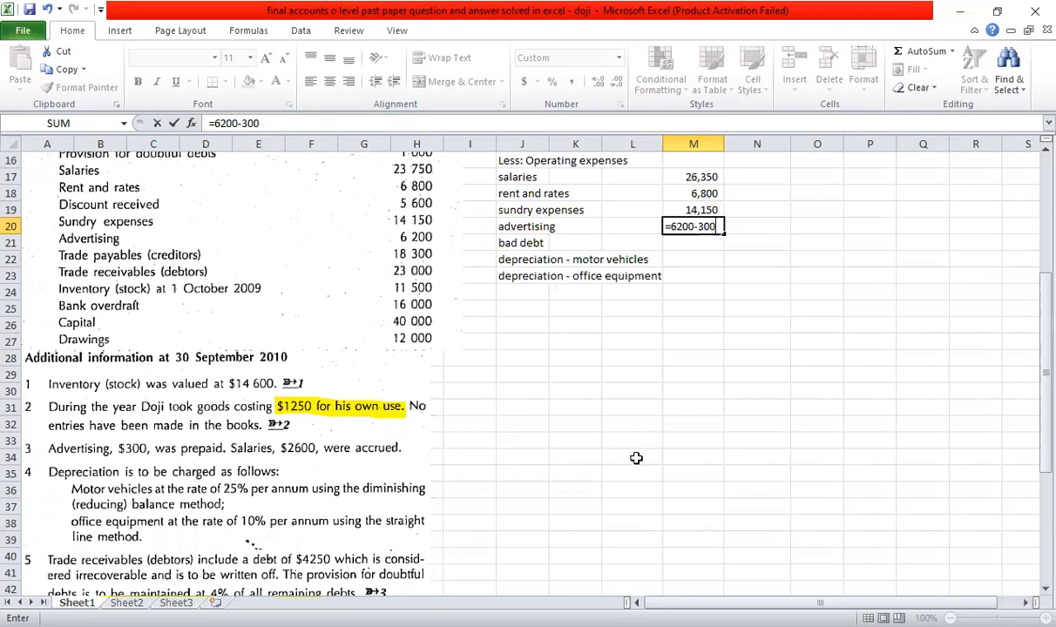
pyautogui.scroll(1, 689, 445)
pyautogui.press('Return')
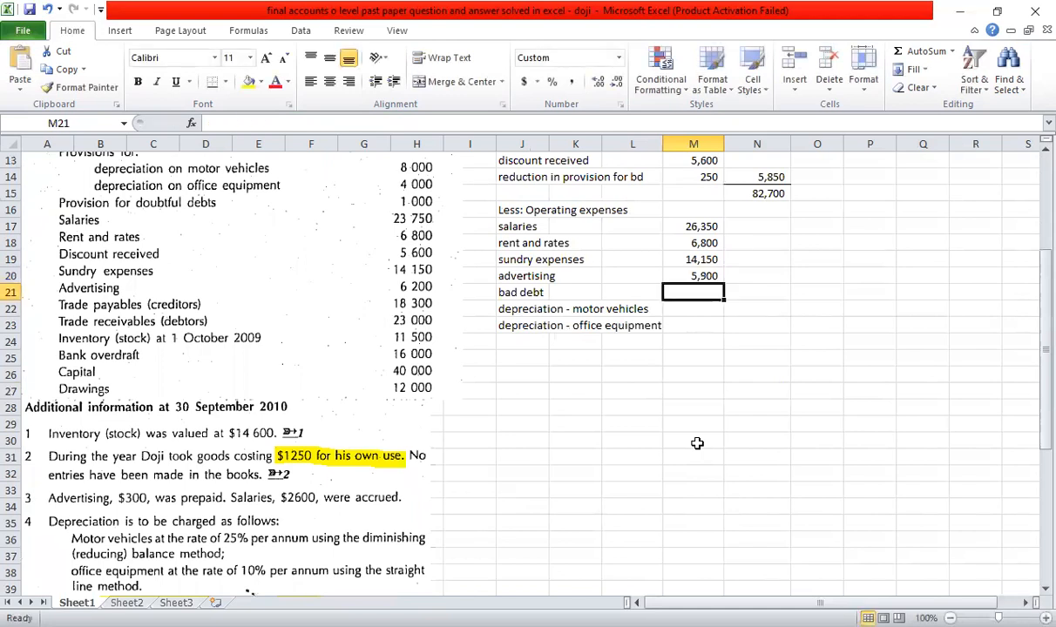
# Enter the bad debt written off in cell M21 as =4250.
pyautogui.scroll(-3, 533, 459)
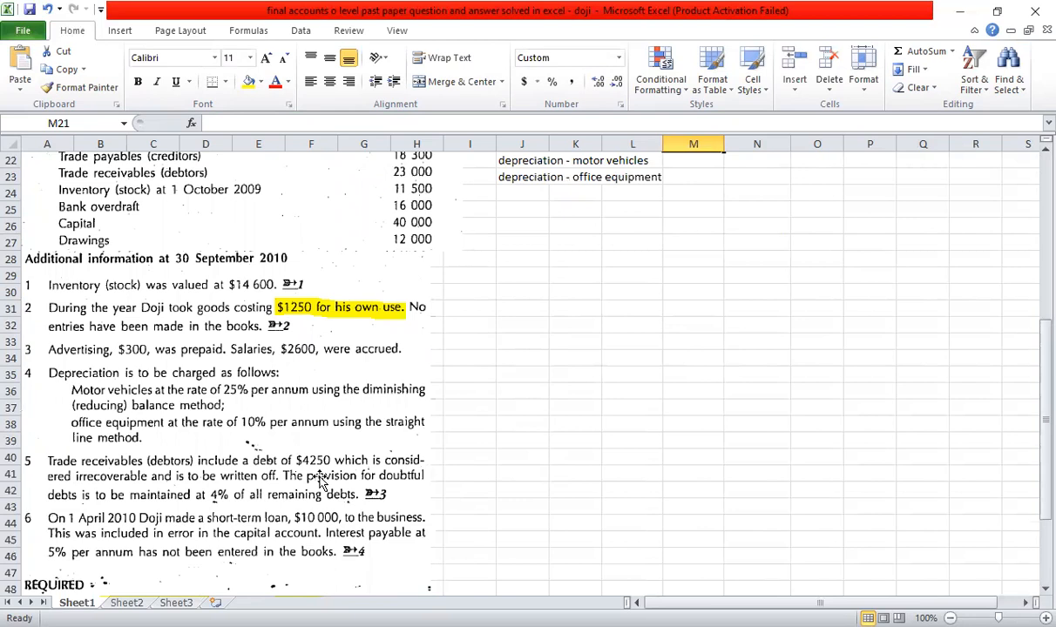
pyautogui.scroll(4, 564, 463)
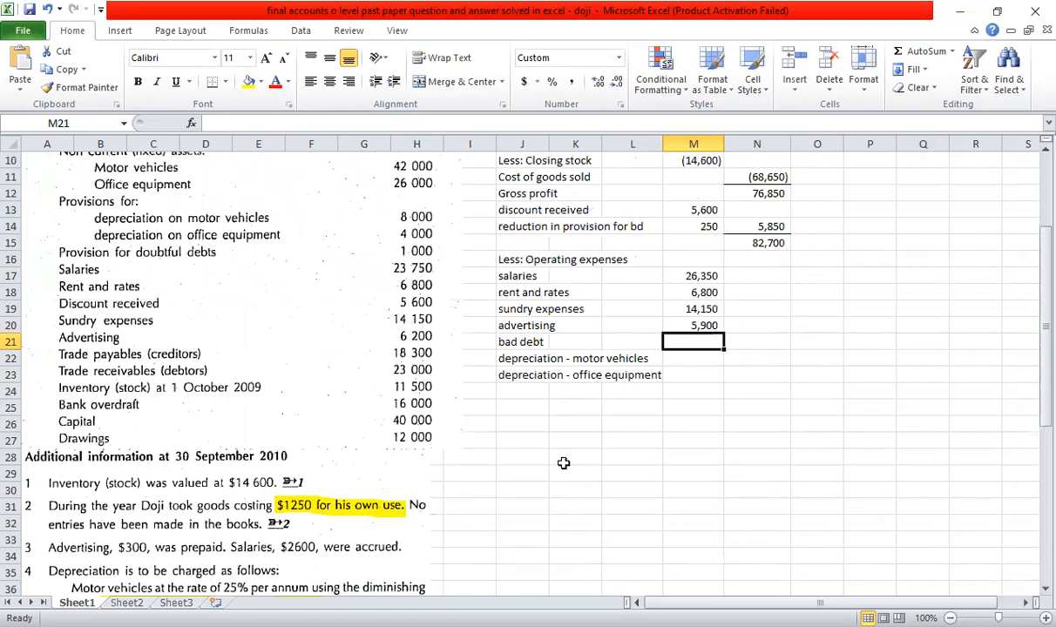
pyautogui.write('=4250')
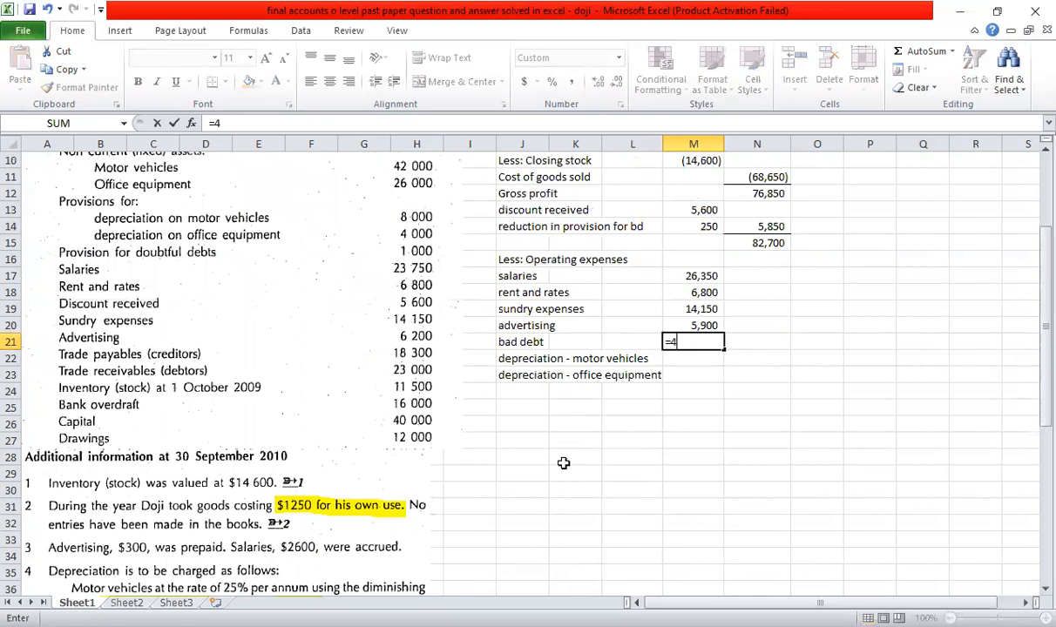
pyautogui.press('Return')
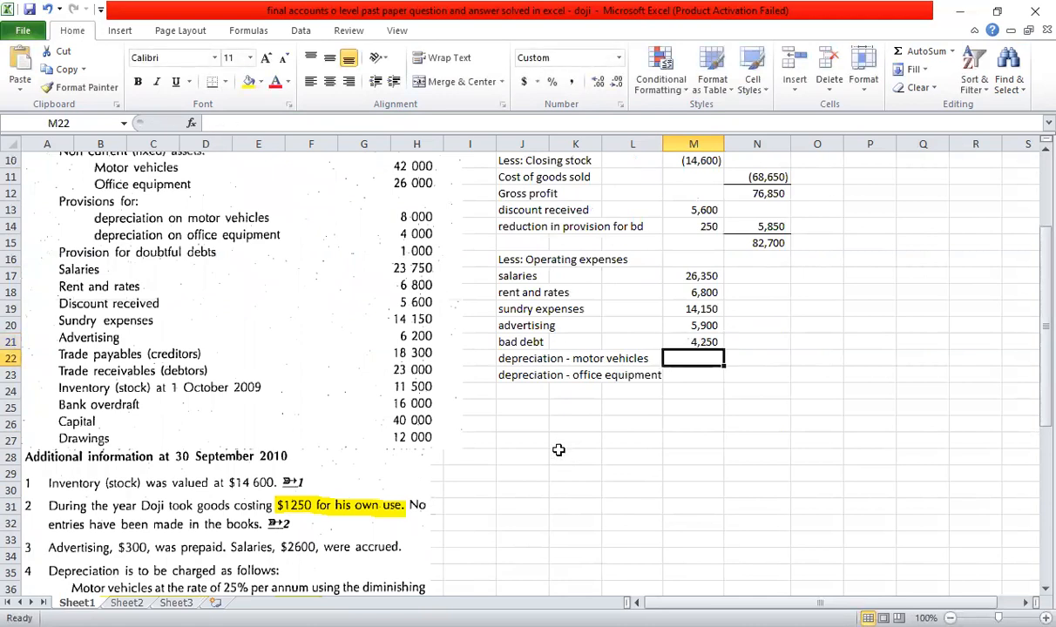
# Calculate motor vehicle depreciation on the reducing balance in cell M22 with the formula =(42000-8000)*25%.
pyautogui.scroll(-2, 559, 448)
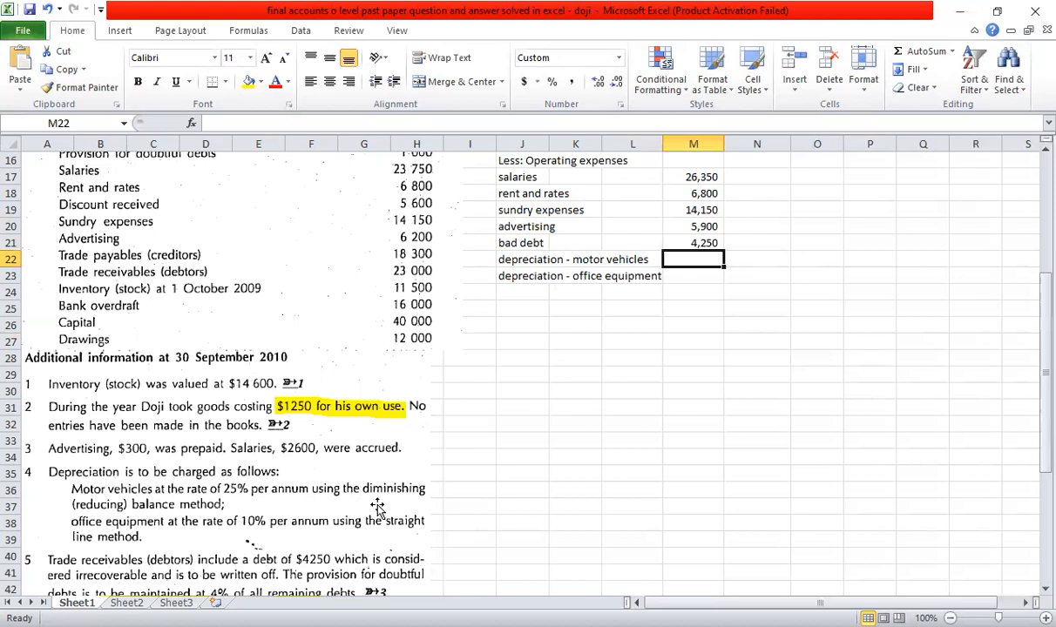
pyautogui.scroll(4, 242, 508)
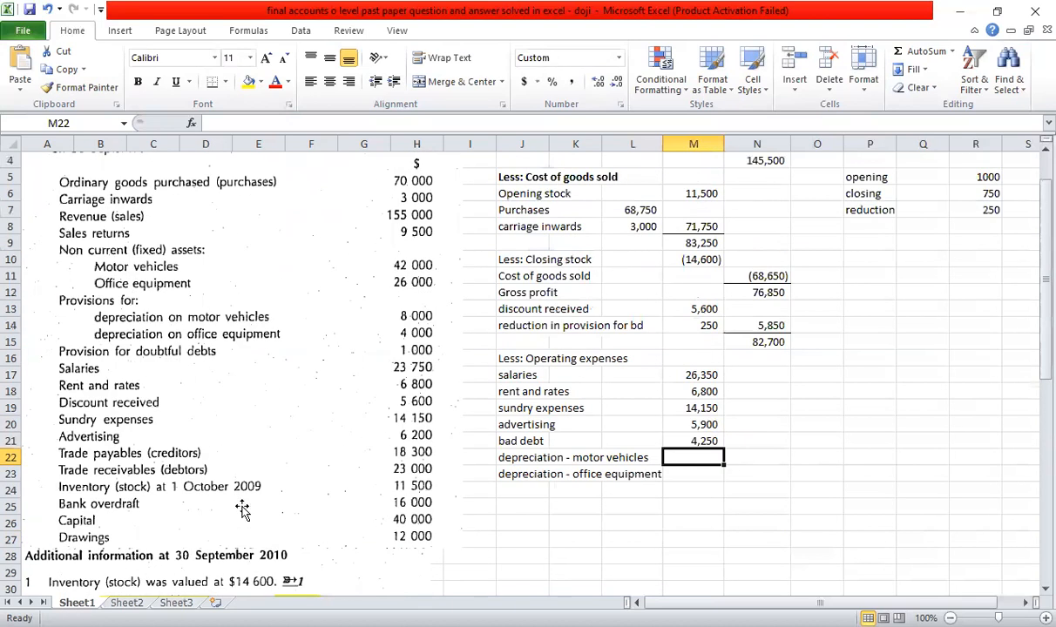
pyautogui.write('=(')
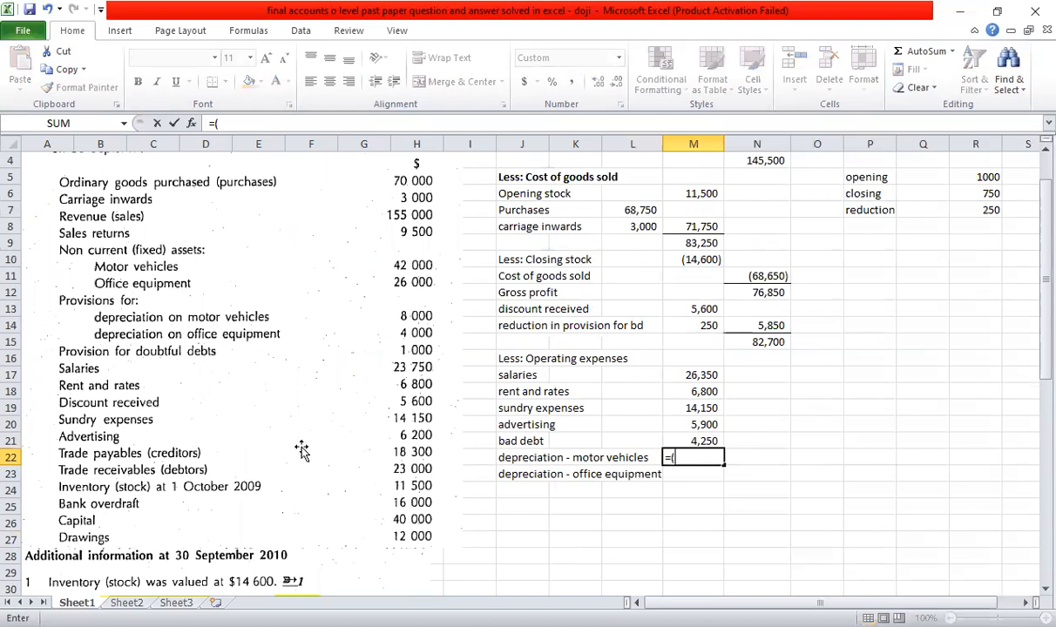
pyautogui.write('42000-')
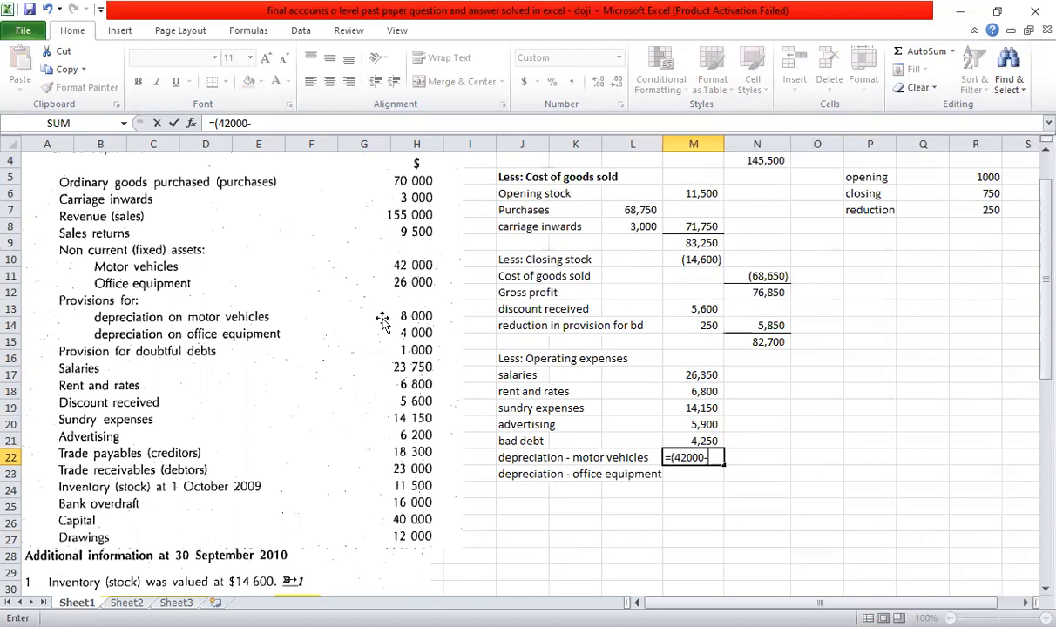
pyautogui.write('8000)*25%')
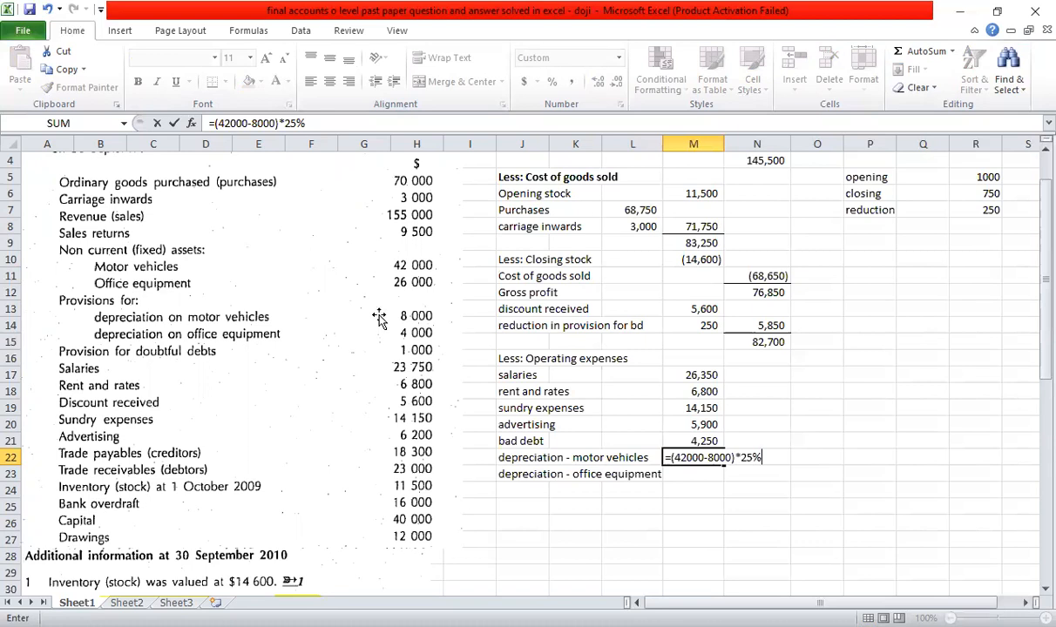
pyautogui.scroll(-1, 438, 544)
pyautogui.scroll(-2, 438, 545)
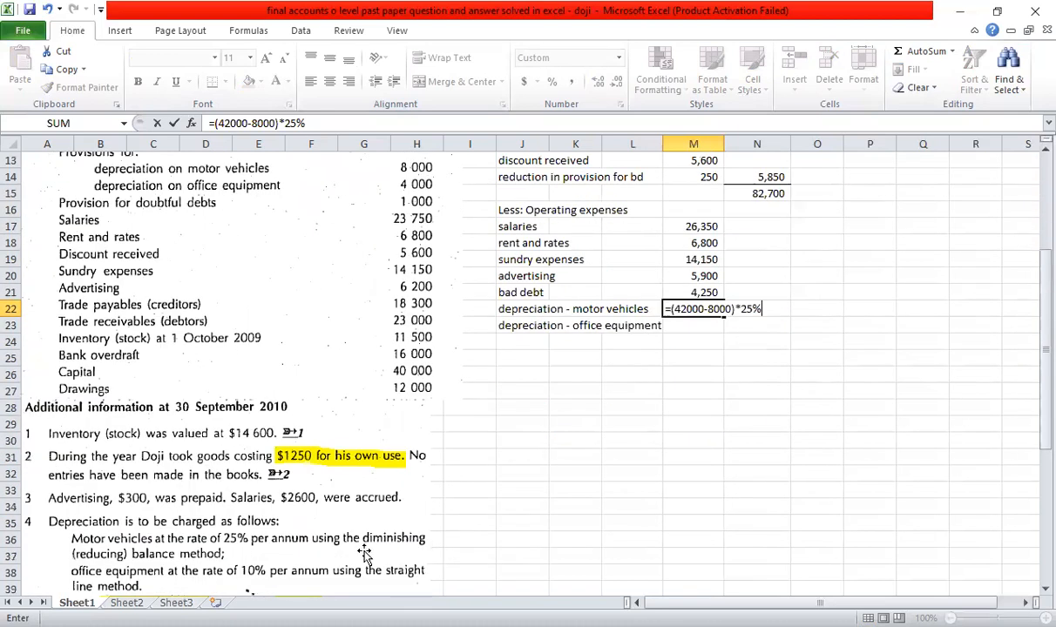
pyautogui.scroll(1, 671, 528)
pyautogui.press('Return')
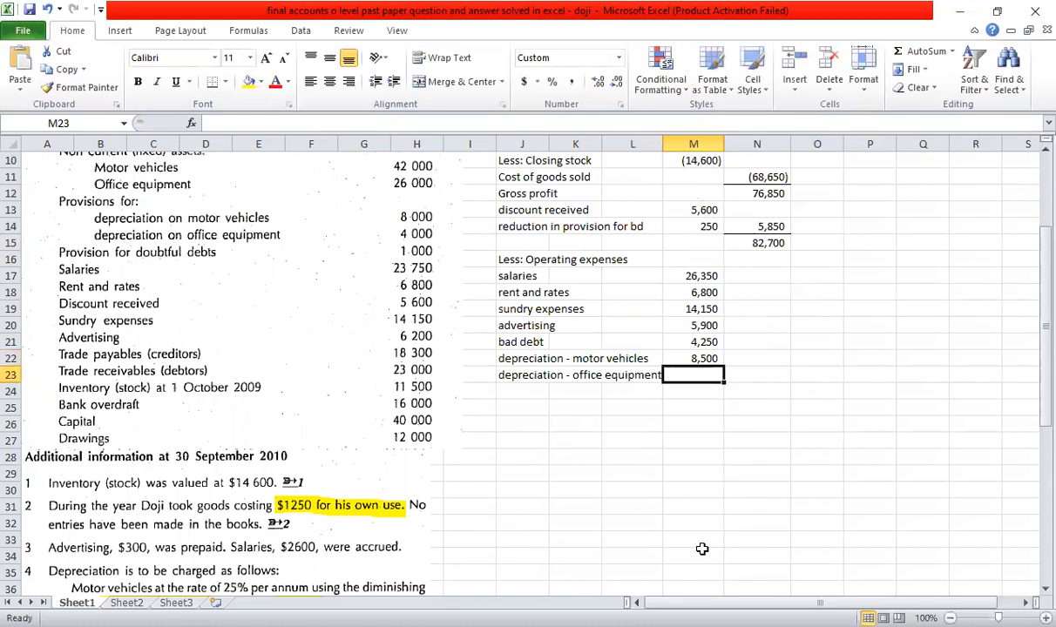
# Calculate straight-line office equipment depreciation in cell M23 with the formula =26000*10%.
pyautogui.write('=')
pyautogui.scroll(-4, 702, 549)
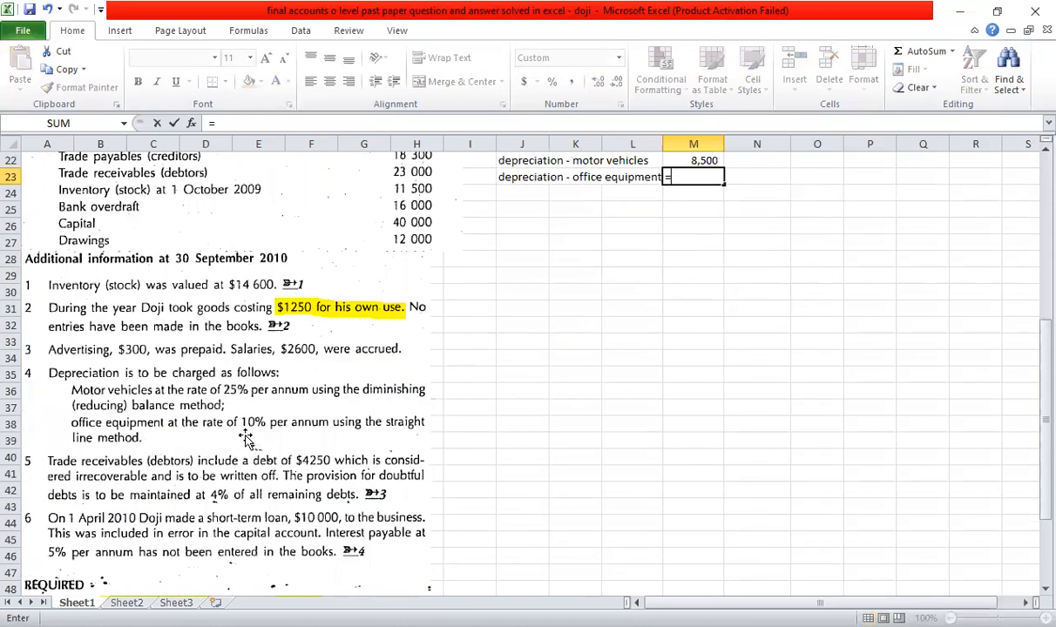
pyautogui.scroll(4, 532, 494)
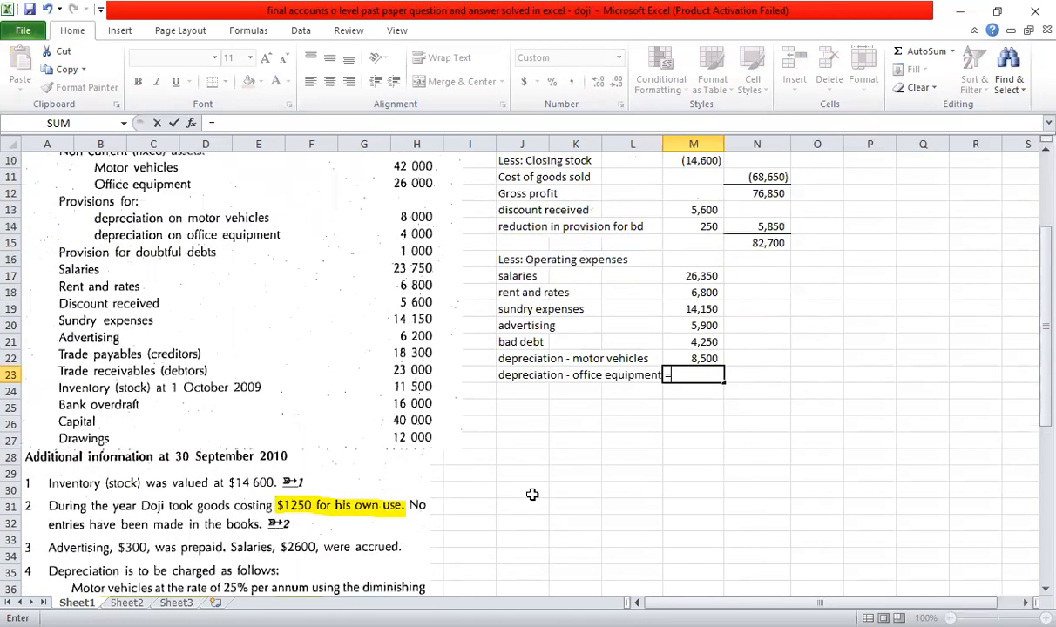
pyautogui.scroll(1, 532, 494)
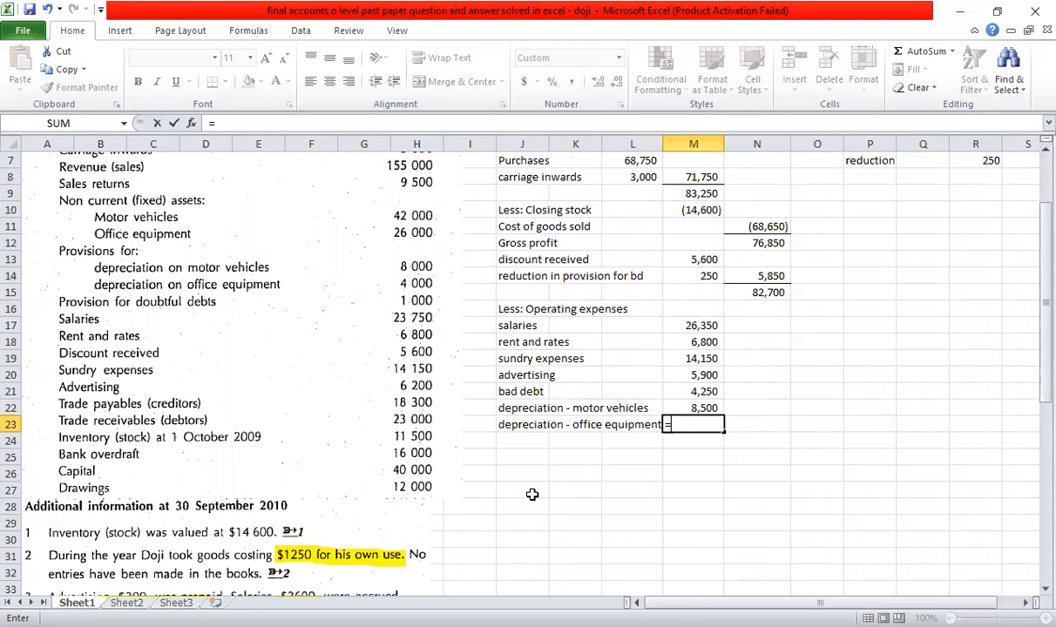
pyautogui.write('26000')
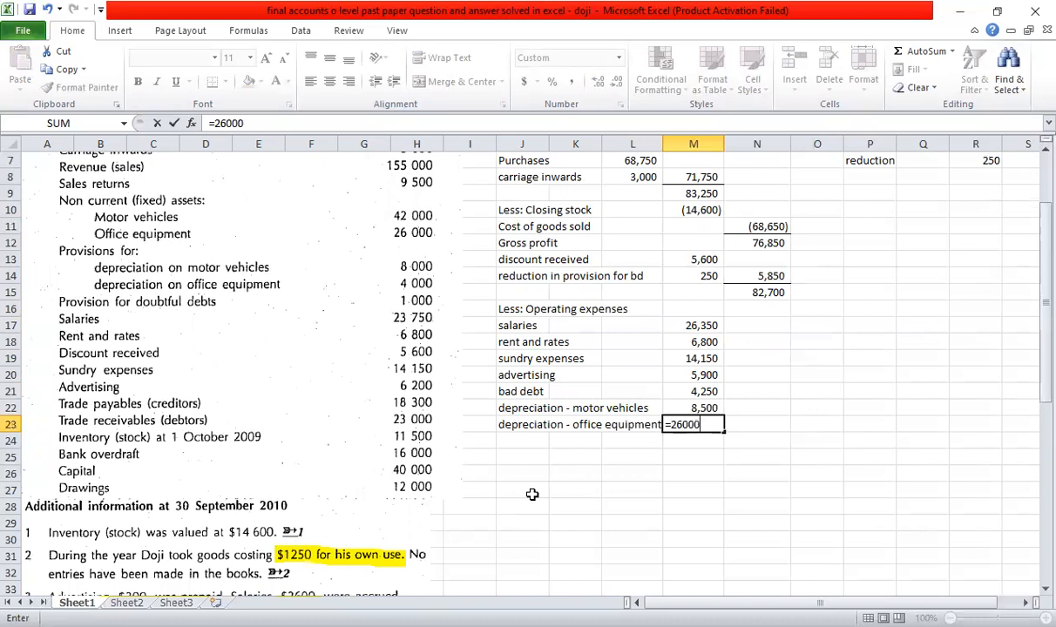
pyautogui.write('*10%')
pyautogui.press('Return')
pyautogui.press('Up')
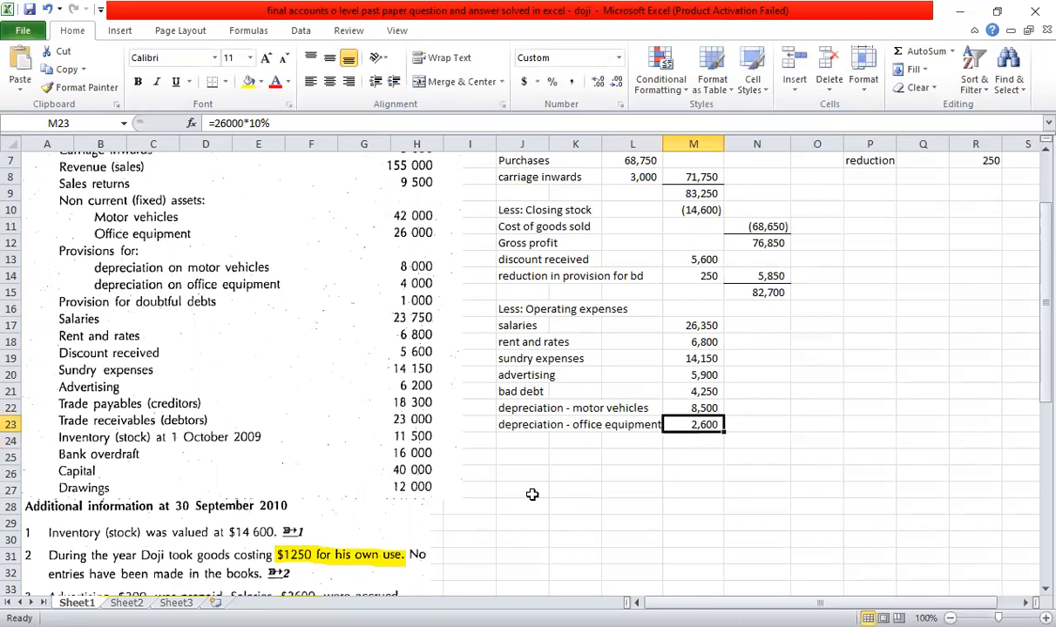
# Review the short-term loan note in the question and add the label "interest expense" in cell J24.
pyautogui.press('Down')
pyautogui.press('Left')
pyautogui.press('Left')
pyautogui.press('Left')
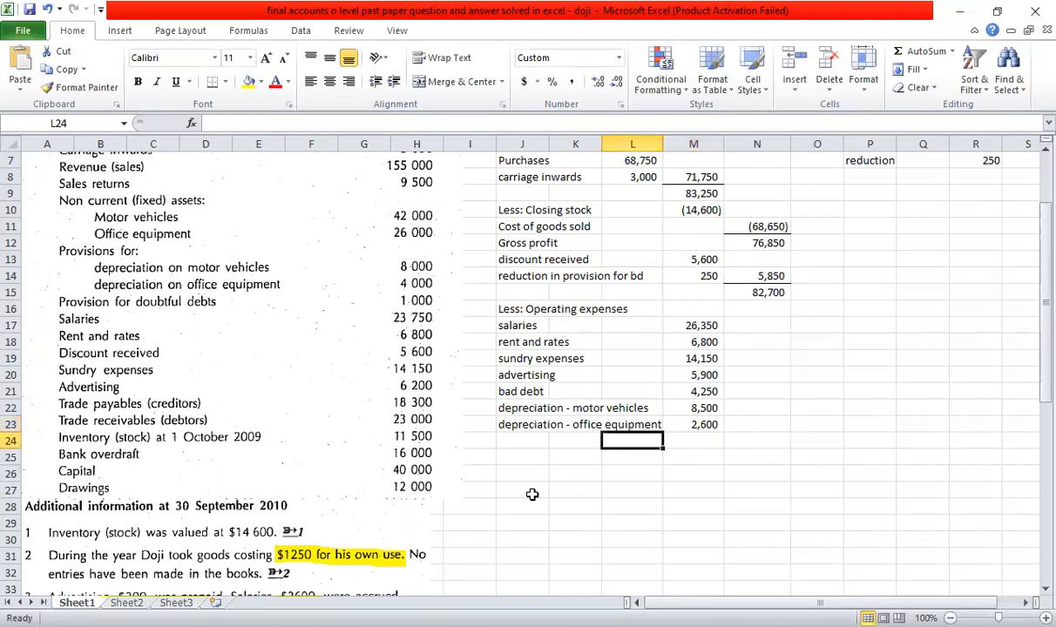
pyautogui.scroll(-5, 532, 495)
pyautogui.scroll(-3, 532, 496)
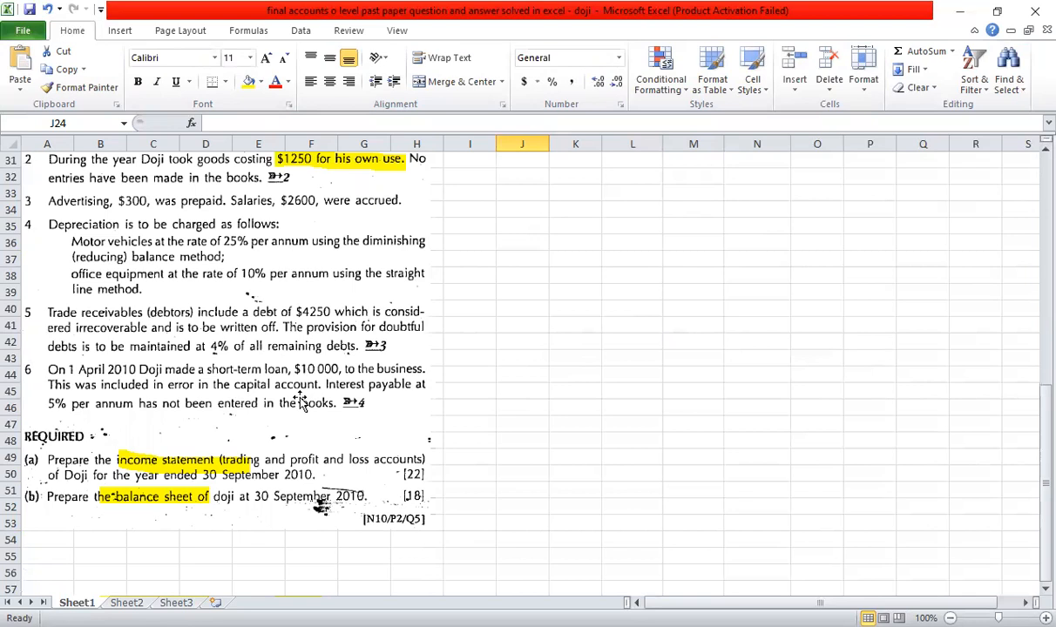
pyautogui.scroll(4, 288, 379)
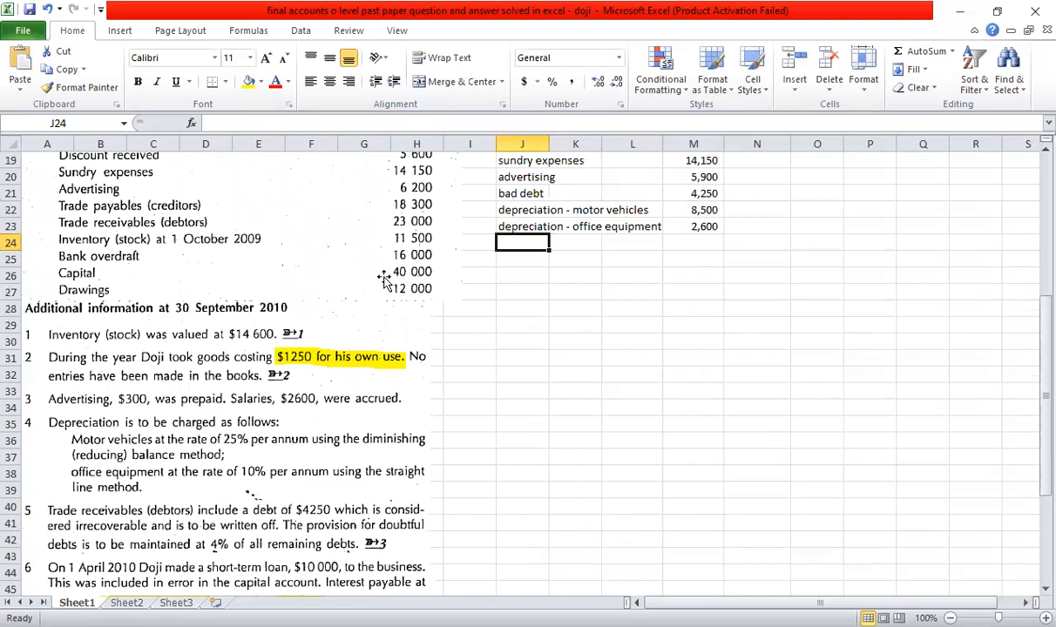
pyautogui.scroll(-4, 305, 448)
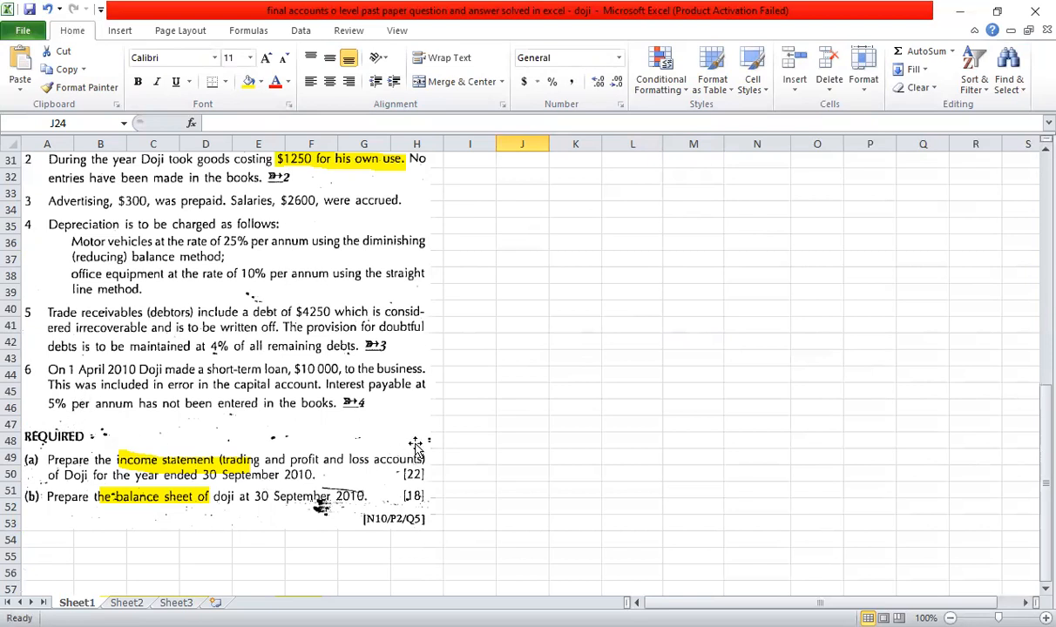
pyautogui.scroll(5, 589, 453)
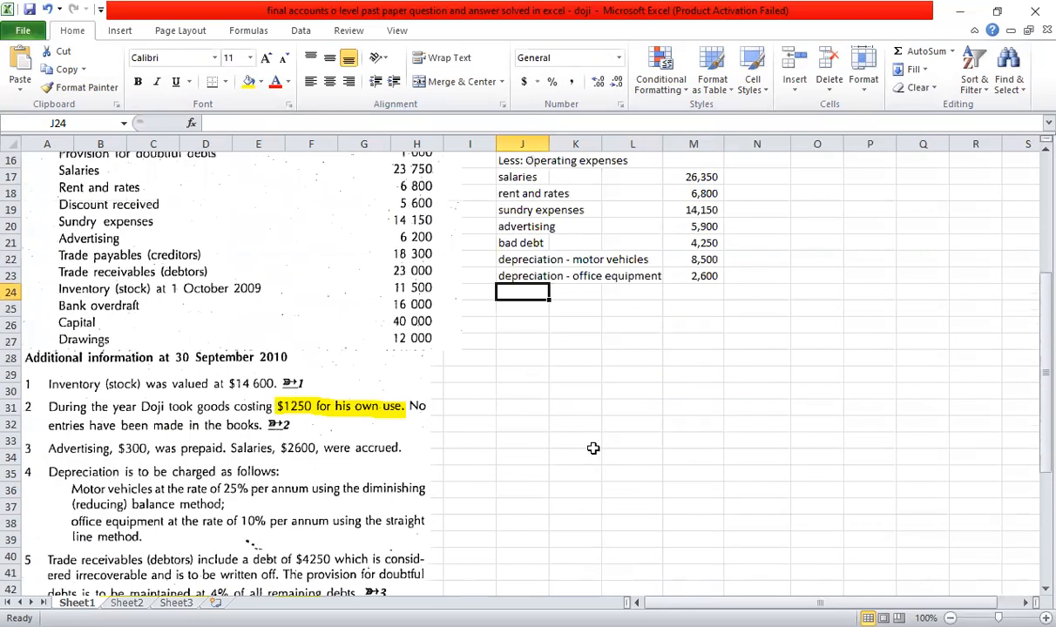
pyautogui.write('intere')
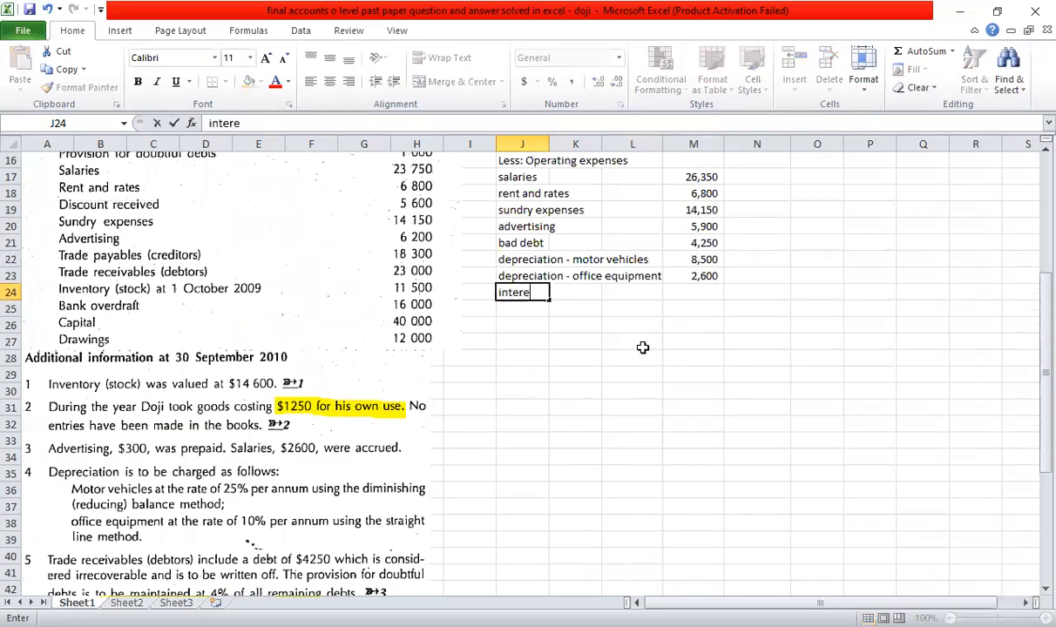
pyautogui.write('st expense')
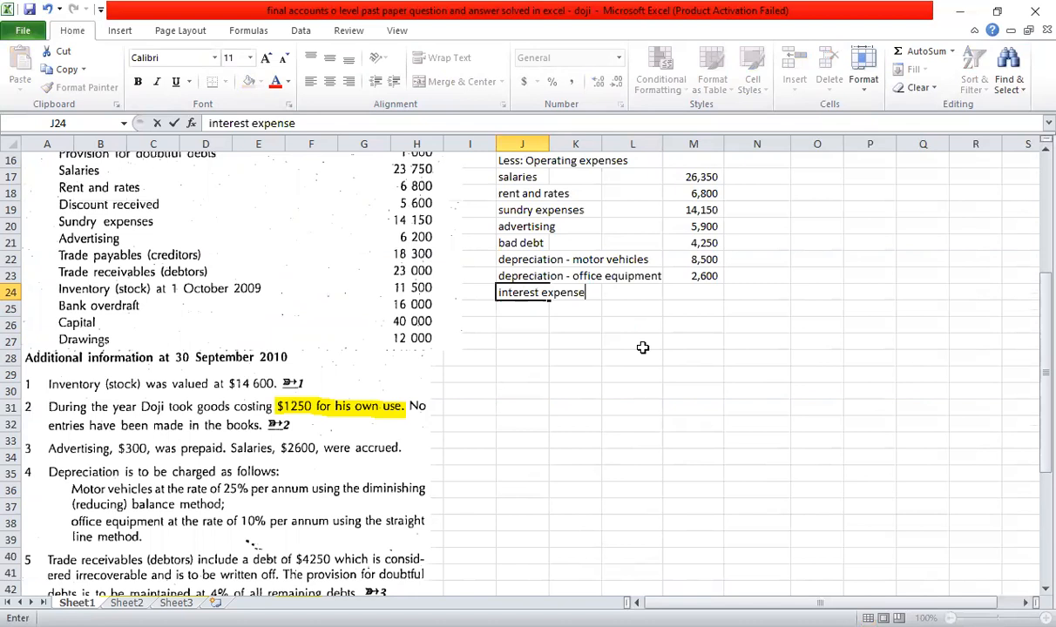
# Calculate six months' loan interest in cell M24 with the formula =10000*5%*6/12.
pyautogui.press('Right')
pyautogui.press('Right')
pyautogui.press('Right')
pyautogui.write('=100')
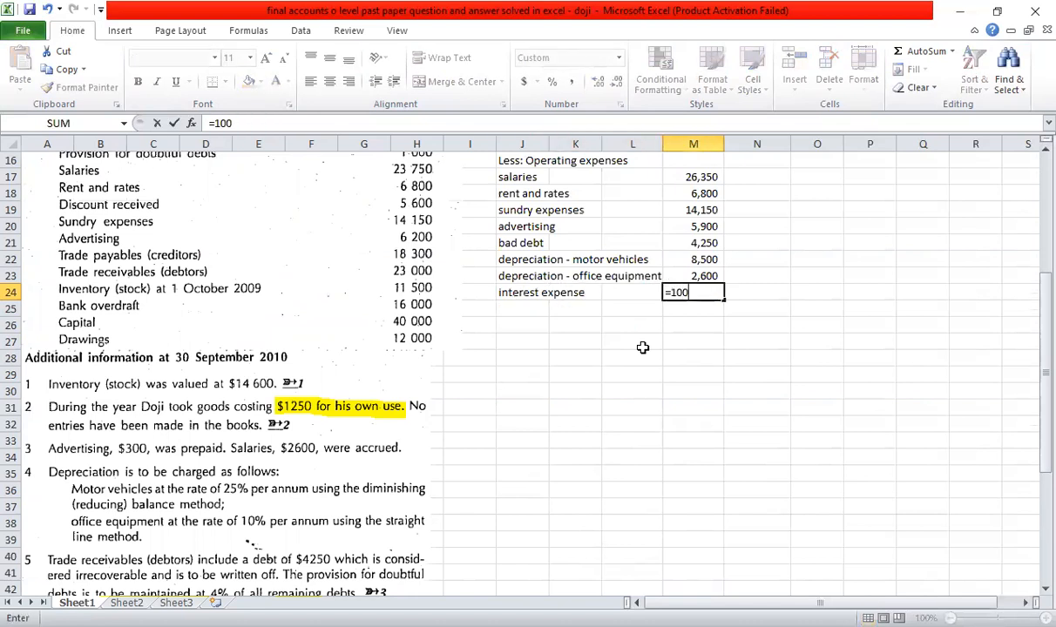
pyautogui.write('00*5%*6/12')
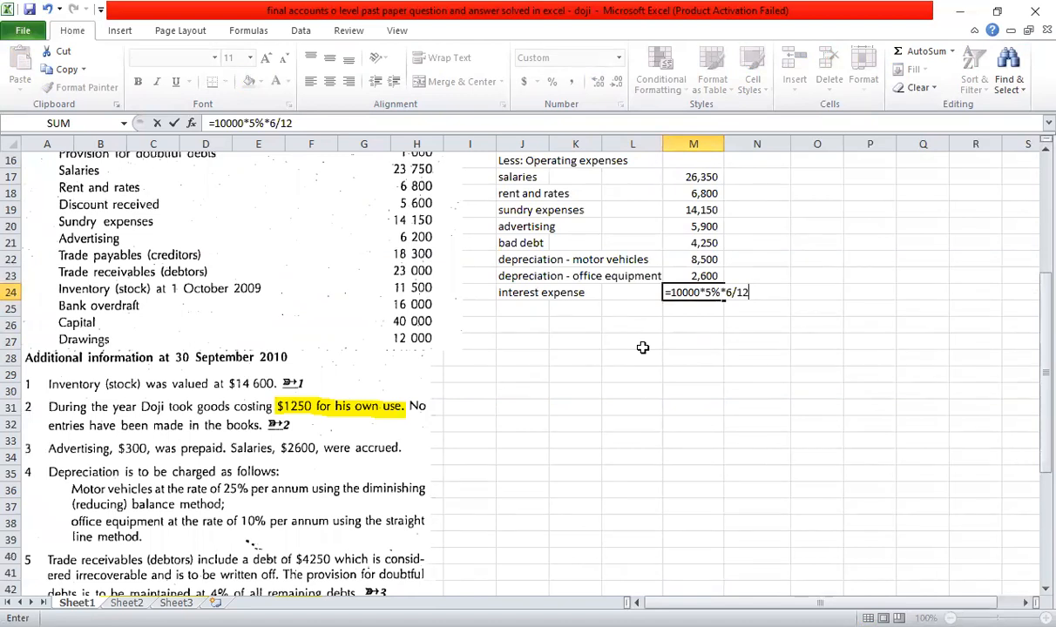
pyautogui.press('Return')
# Total the operating expenses in cell N24 with the formula =SUM(M17:M24).
pyautogui.scroll(4, 642, 347)
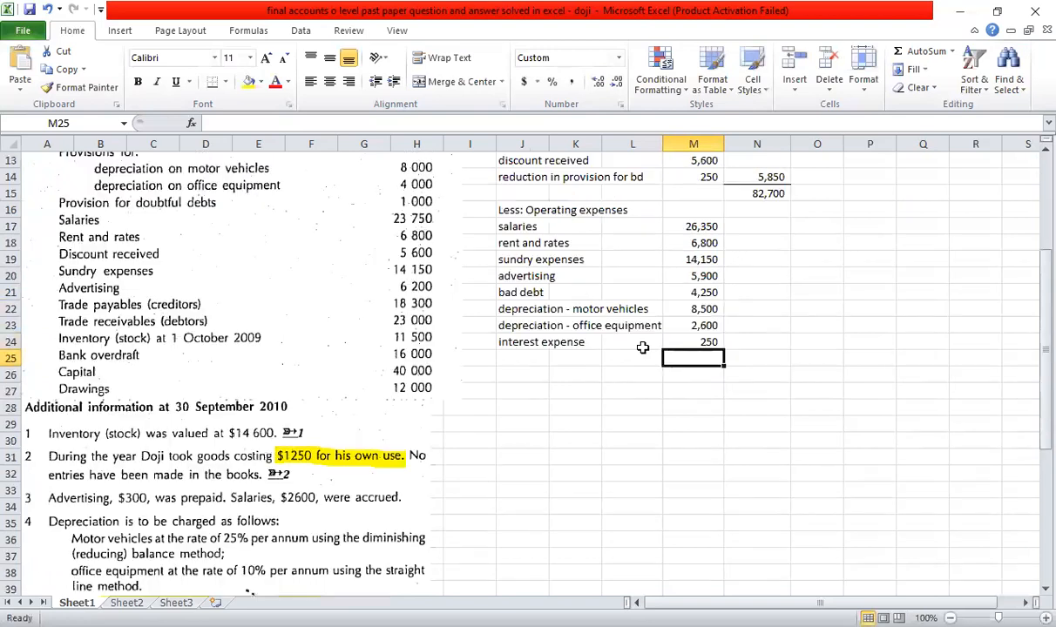
pyautogui.click(773, 489)
pyautogui.hotkey('alt', '=')
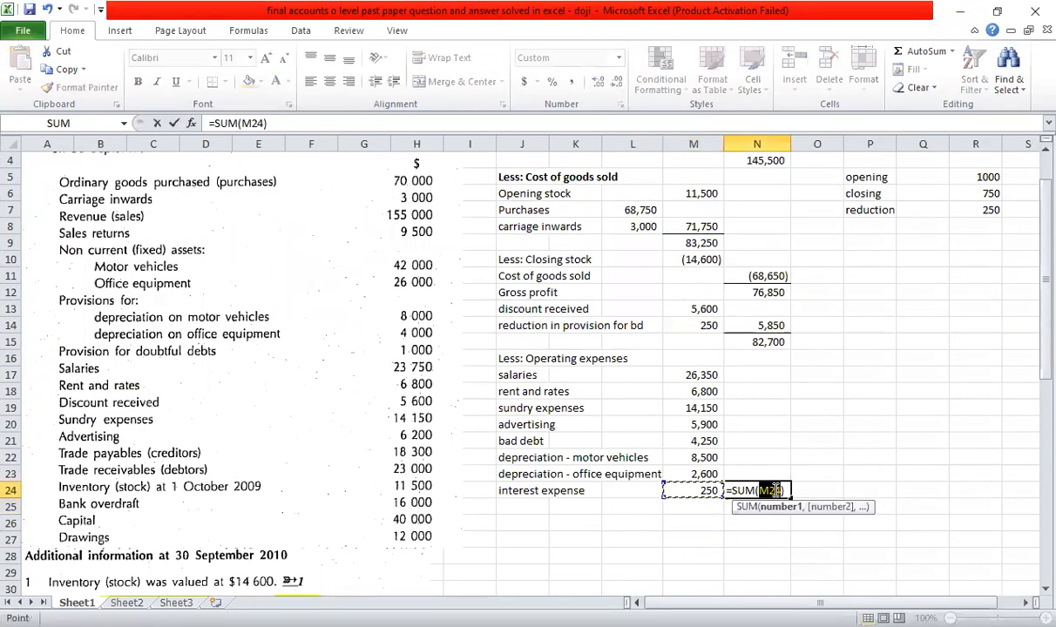
pyautogui.hotkey('shift', 'Up')
pyautogui.hotkey('shift', 'Up')
pyautogui.hotkey('shift', 'Up')
pyautogui.hotkey('shift', 'Up')
pyautogui.hotkey('shift', 'Up')
pyautogui.hotkey('shift', 'Up')
pyautogui.hotkey('shift', 'Up')
pyautogui.hotkey('ctrl', 'Return')
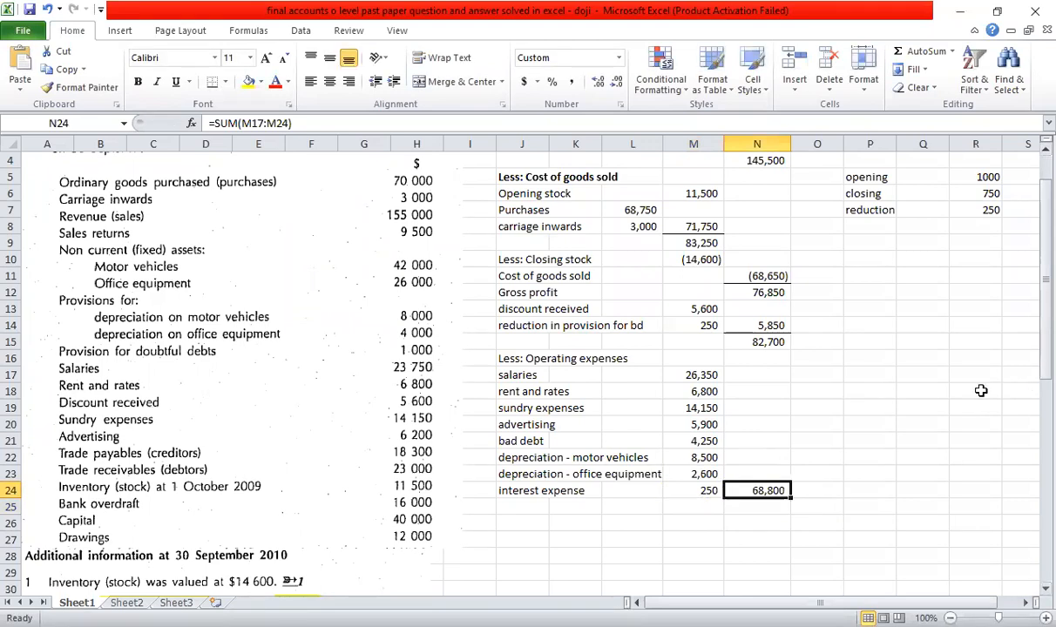
# Make the operating expenses total in cell N24 negative by changing its formula to =-SUM(M17:M24).
pyautogui.press('F2')
pyautogui.press('Left')
pyautogui.press('Left')
pyautogui.press('Left')
pyautogui.press('Left')
pyautogui.press('Left')
pyautogui.press('Left')
pyautogui.press('Left')
pyautogui.press('Left')
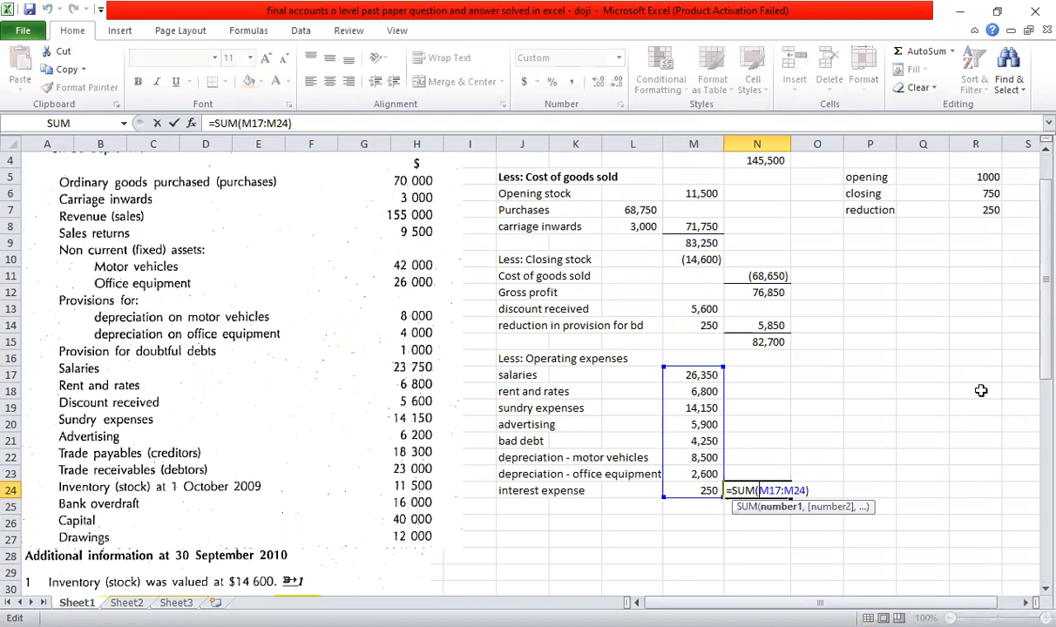
pyautogui.press('Left')
pyautogui.press('Left')
pyautogui.press('Left')
pyautogui.press('Left')
pyautogui.write('-')
pyautogui.hotkey('ctrl', 'Return')
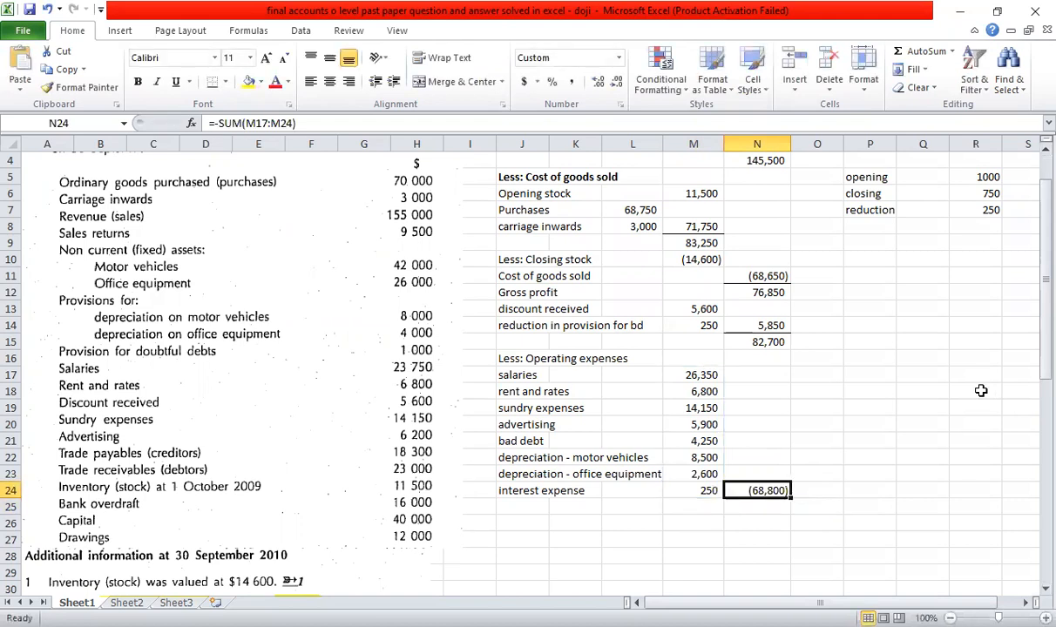
pyautogui.press('Down')
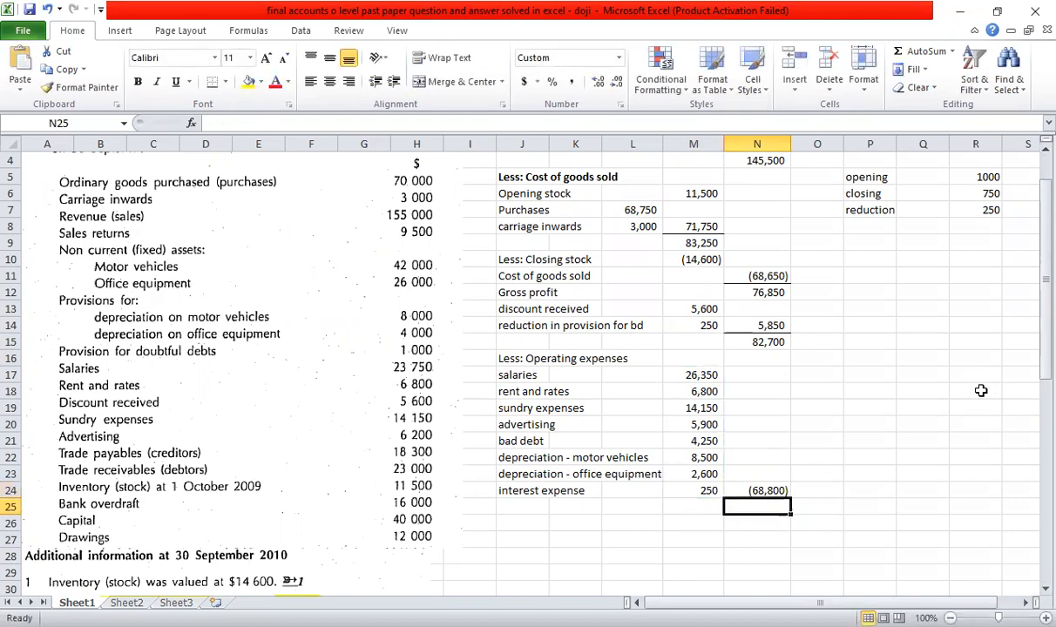
# Calculate the profit after operating expenses in cell N25 with the formula =SUM(N15:N24).
pyautogui.hotkey('alt', '=')
pyautogui.hotkey('shift', 'Up')
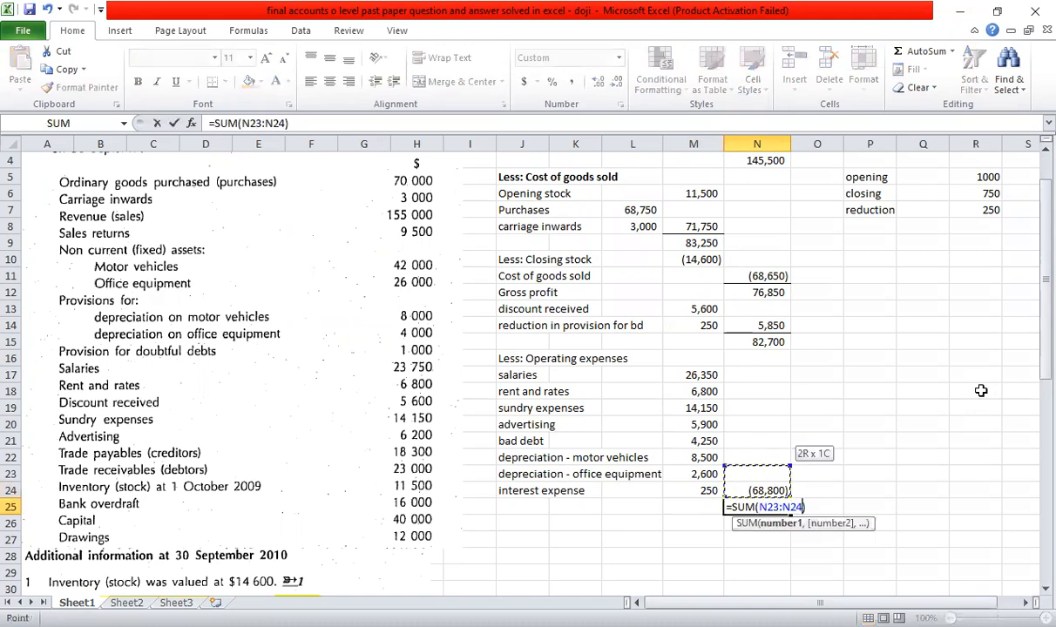
pyautogui.hotkey('ctrl', 'shift', 'Up')
pyautogui.hotkey('ctrl', 'Return')
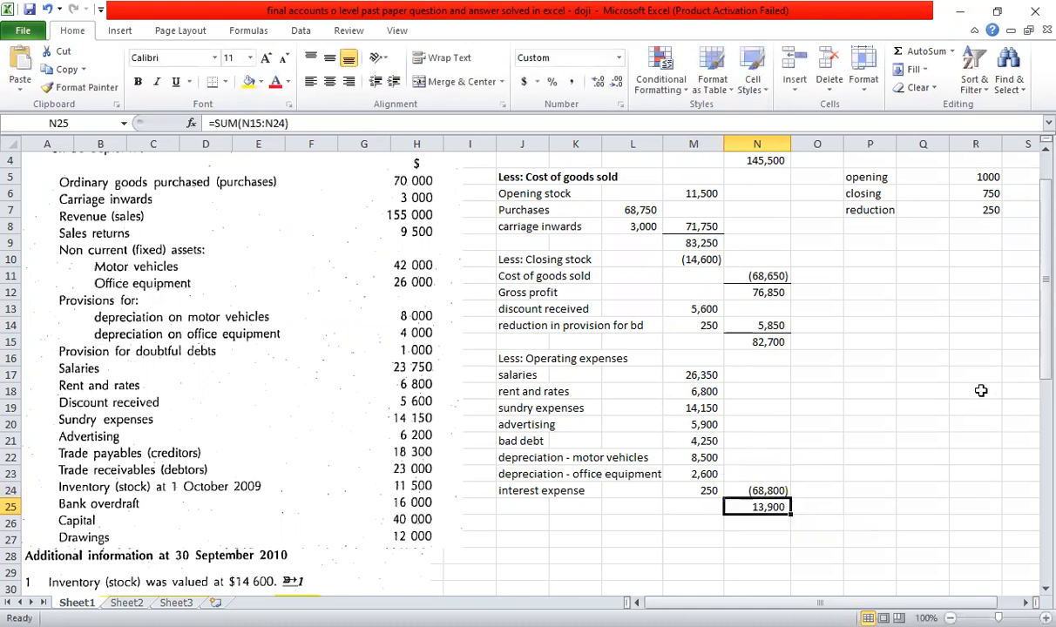
# Add the label "Net profit" in cell J25.
pyautogui.press('Left')
pyautogui.press('Left')
pyautogui.press('Left')
pyautogui.press('Left')
pyautogui.write('Net profit')
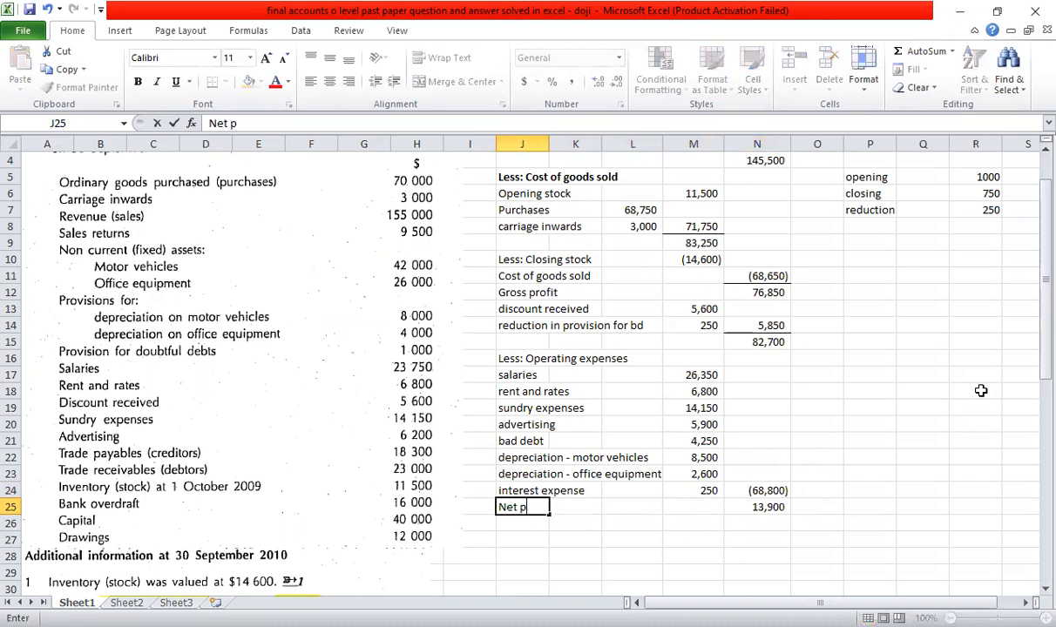
pyautogui.press('Return')
# Apply a top and double bottom border to the net profit figure in cell N25.
pyautogui.press('Up')
pyautogui.press('Right')
pyautogui.press('Right')
pyautogui.press('Right')
pyautogui.press('Right')
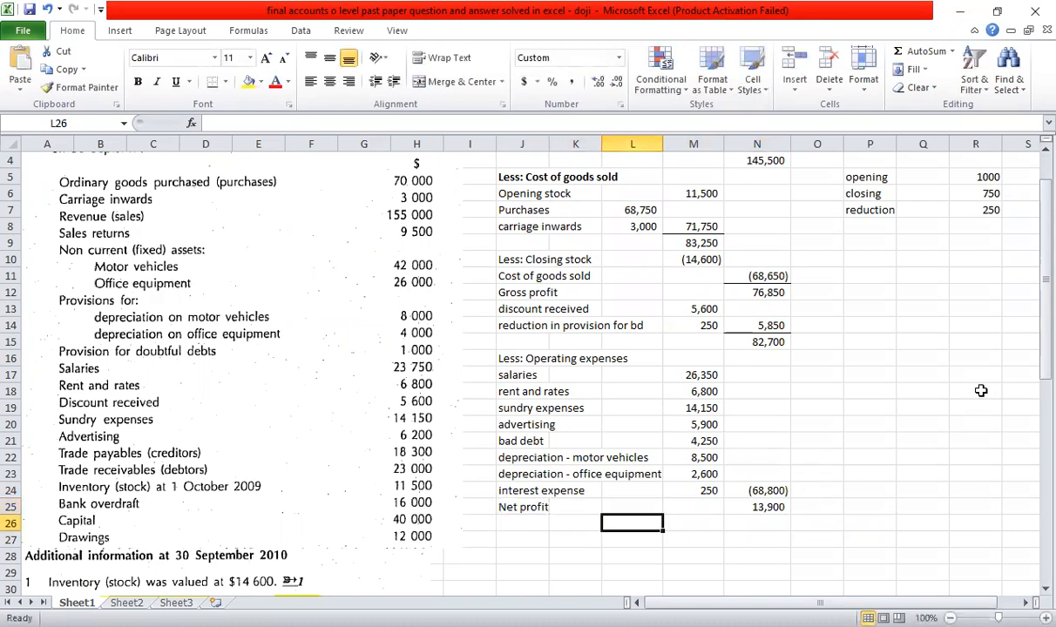
pyautogui.click(224, 81)
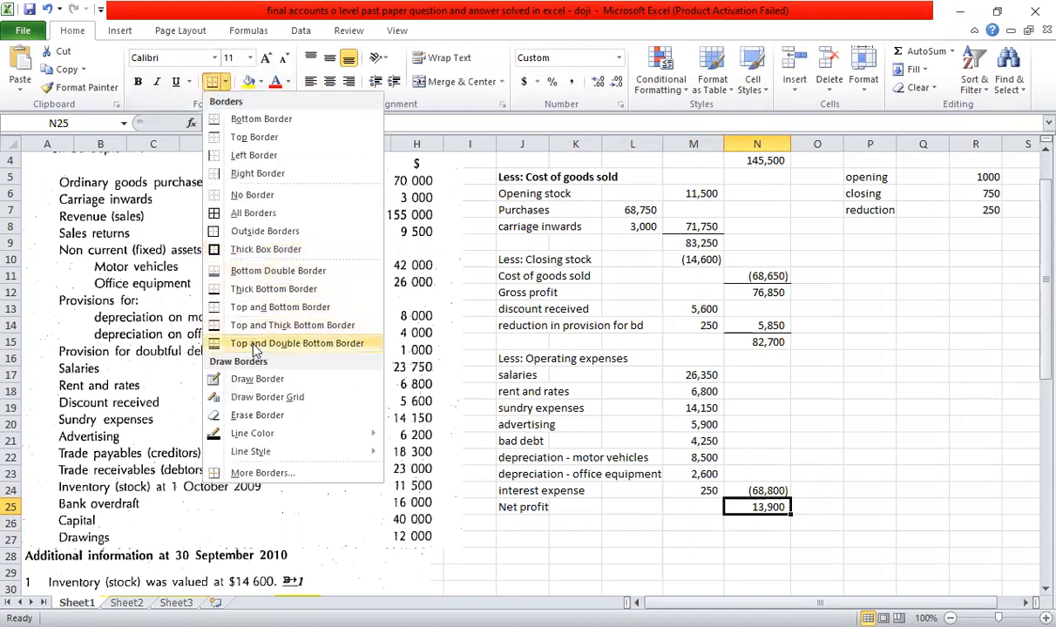
pyautogui.click(245, 330)
# Make the net profit row bold from J25 to N25.
pyautogui.click(522, 589)
pyautogui.moveTo(518, 513); pyautogui.dragTo(736, 509)
pyautogui.hotkey('ctrl', 'b')
pyautogui.click(876, 440)
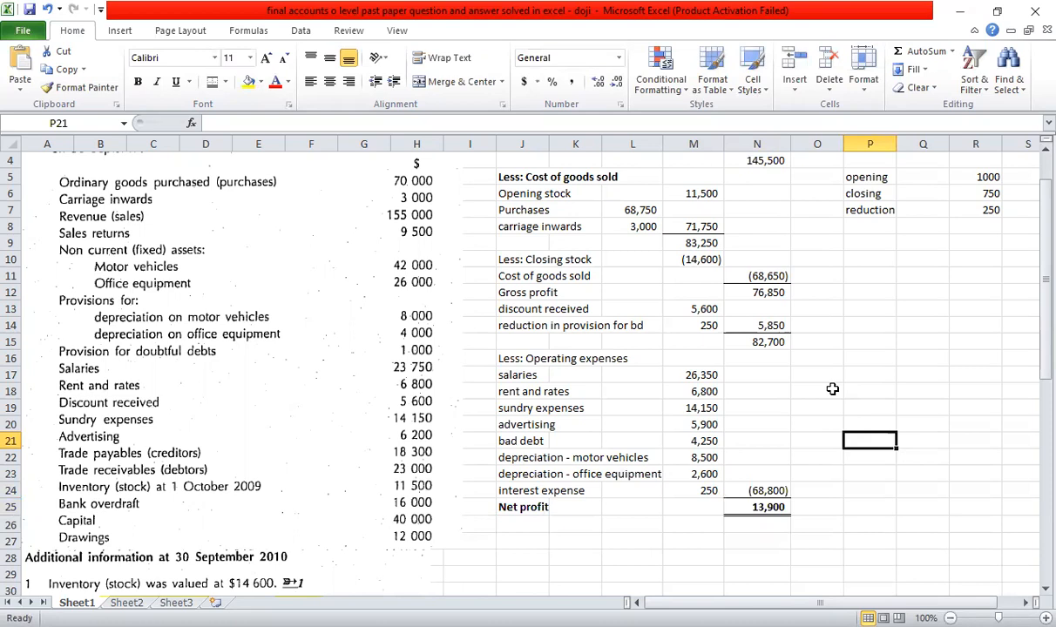
# Start the balance sheet with the bold heading "Non-current assets" in cell J27.
pyautogui.scroll(1, 832, 390)
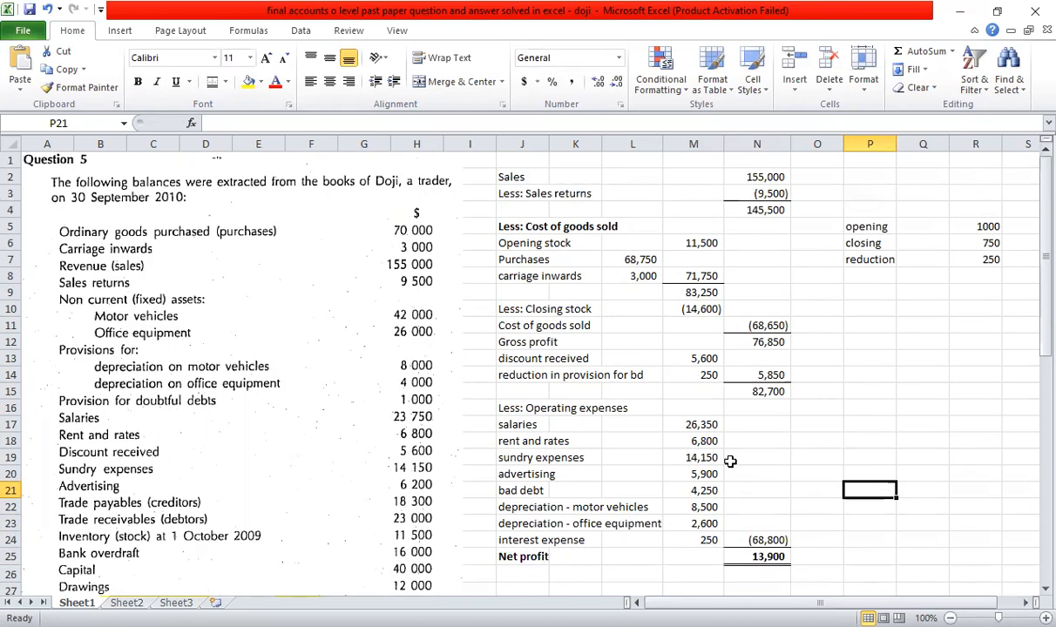
pyautogui.scroll(-2, 735, 448)
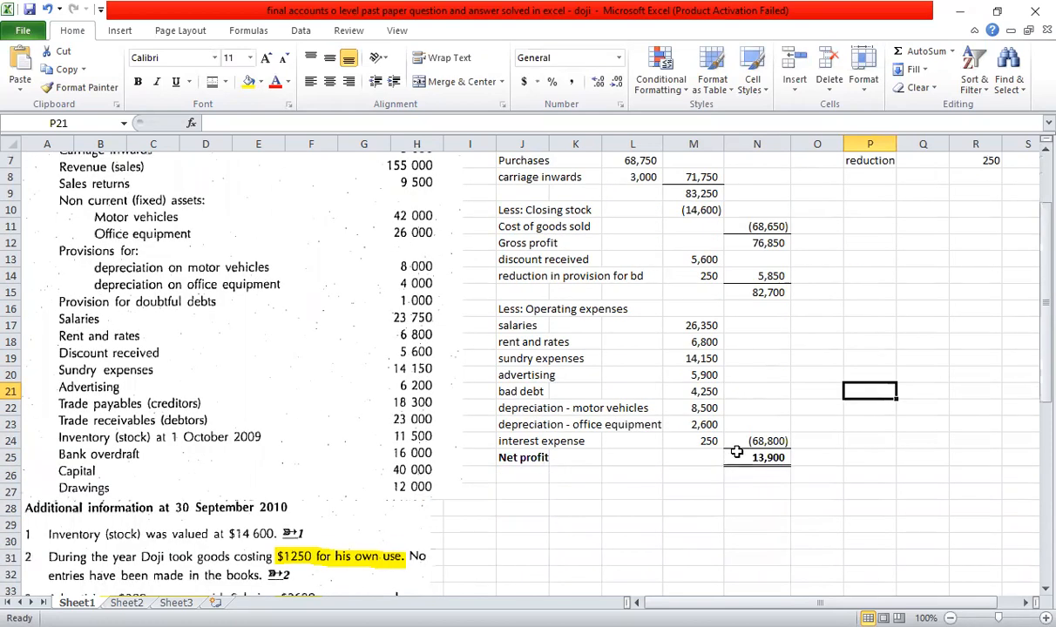
pyautogui.scroll(-4, 736, 451)
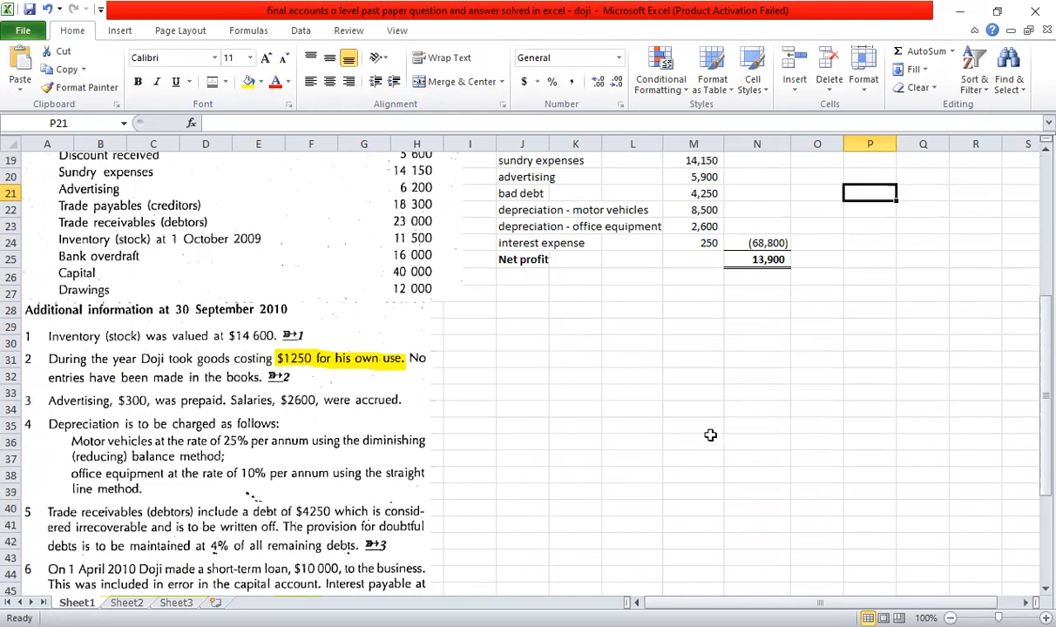
pyautogui.click(519, 291)
pyautogui.hotkey('ctrl', 'b')
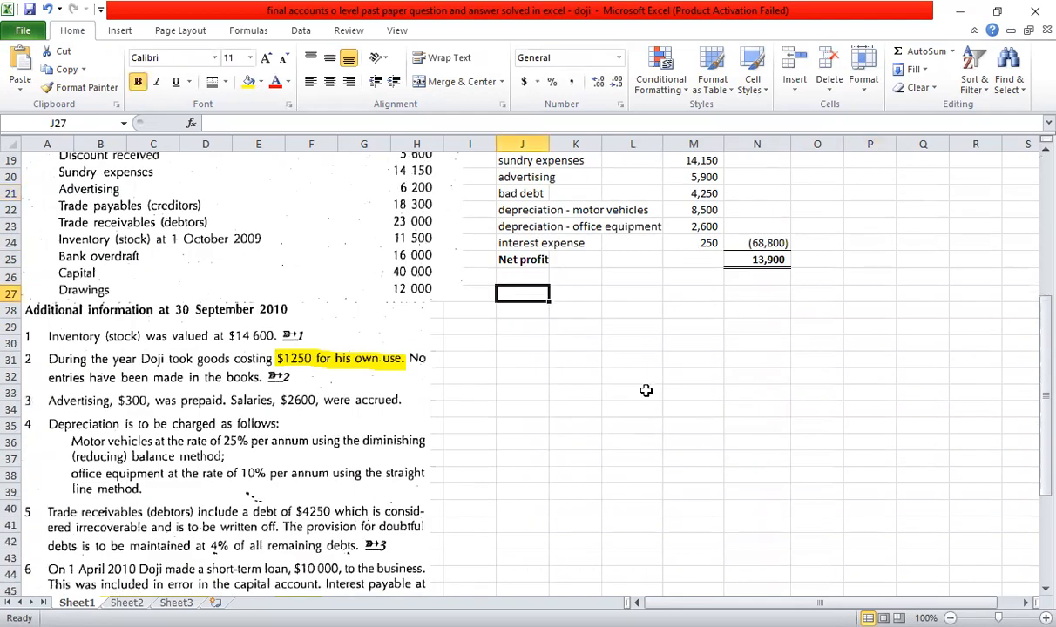
pyautogui.write('Non-c')
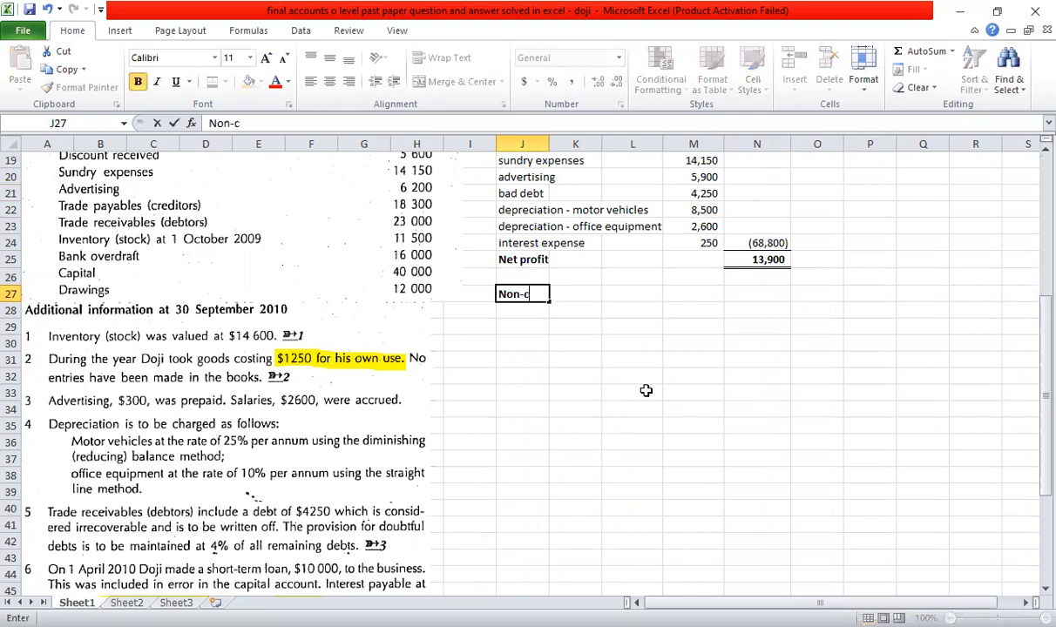
pyautogui.write('urrent assets')
pyautogui.press('Return')
pyautogui.press('Up')
pyautogui.press('Down')
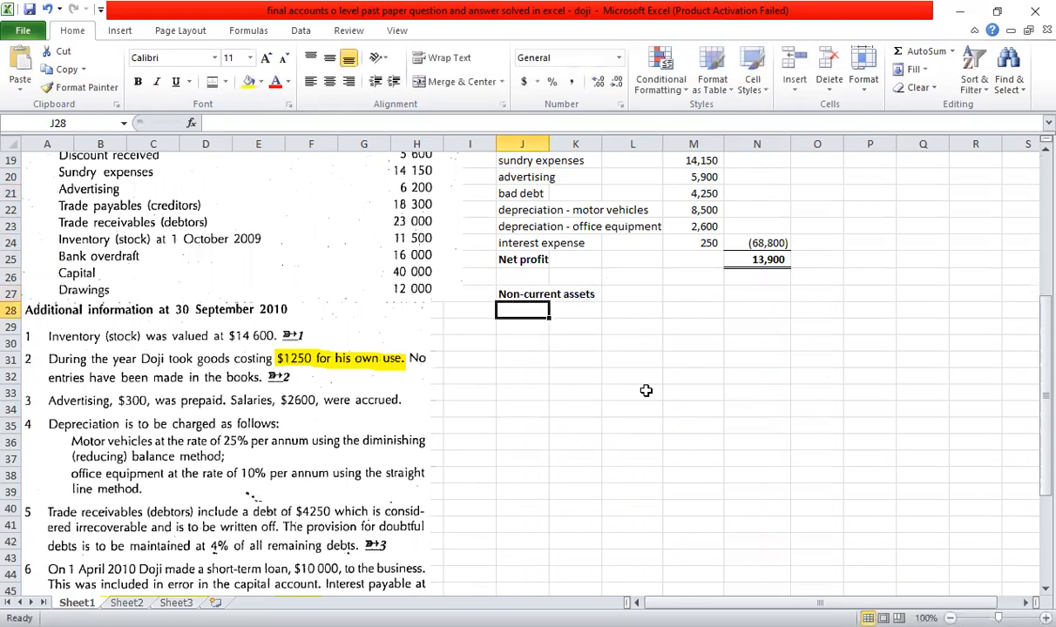
# Check the fixed assets in the question and add the label "Motor vehicles" in cell J28.
pyautogui.scroll(3, 646, 390)
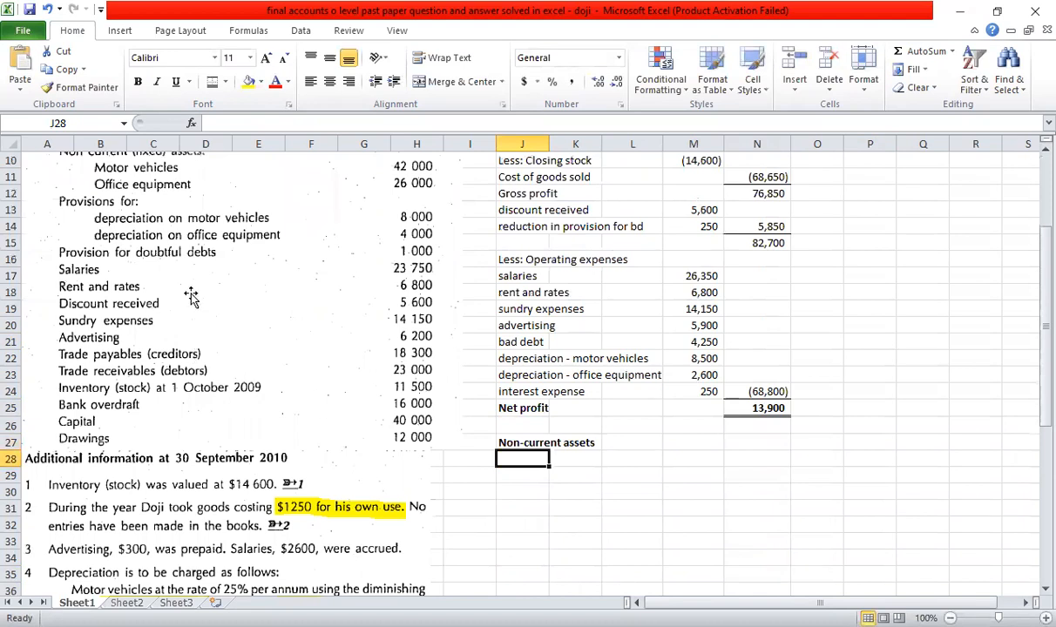
pyautogui.scroll(2, 183, 279)
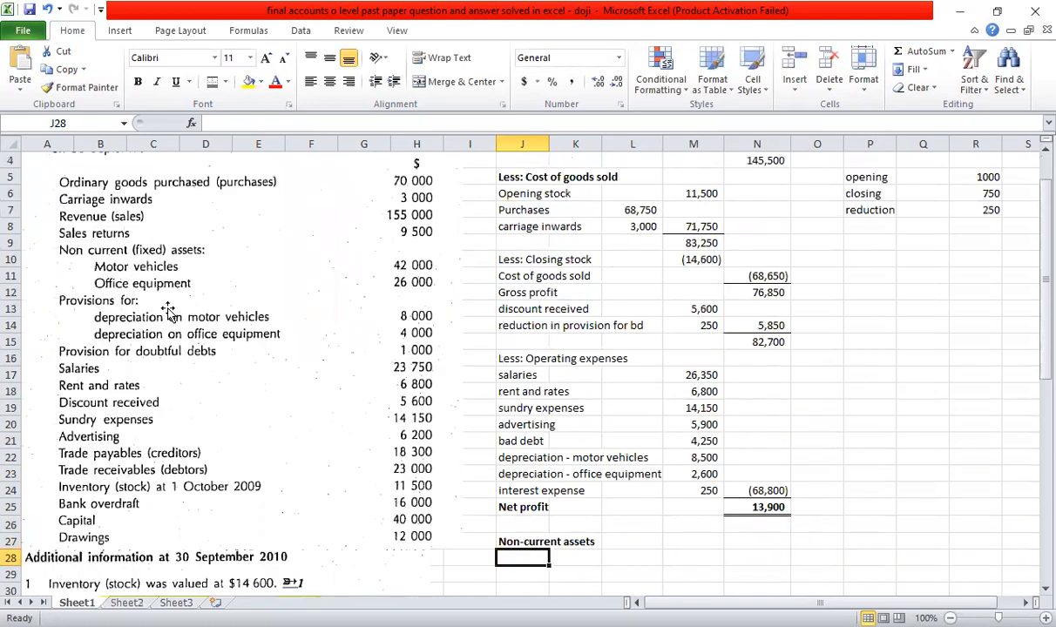
pyautogui.scroll(-3, 531, 442)
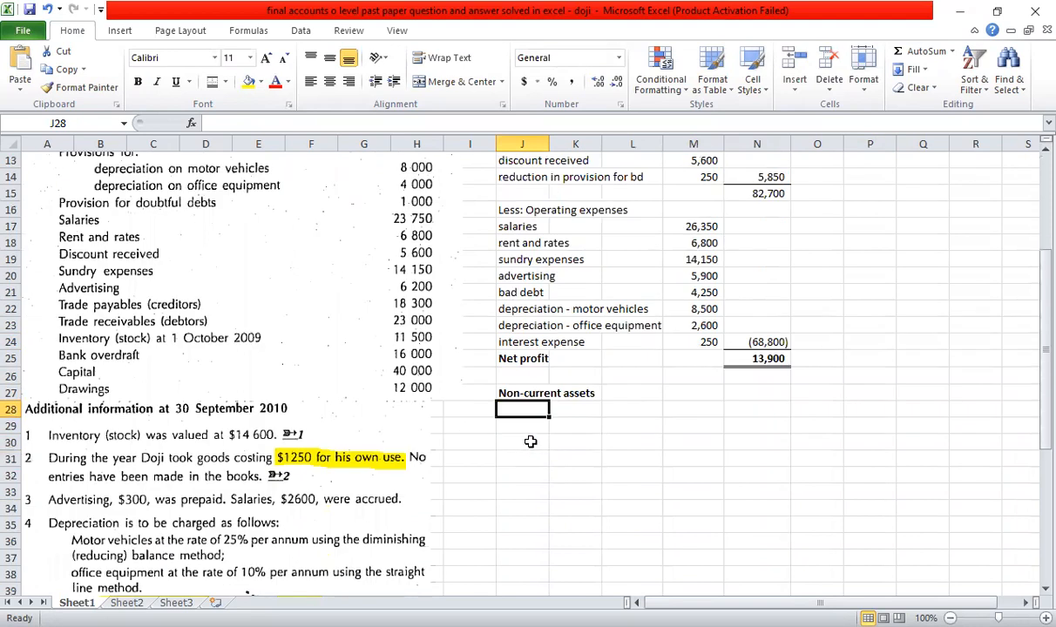
pyautogui.write('o')
pyautogui.press('BackSpace')
pyautogui.write('Mo')
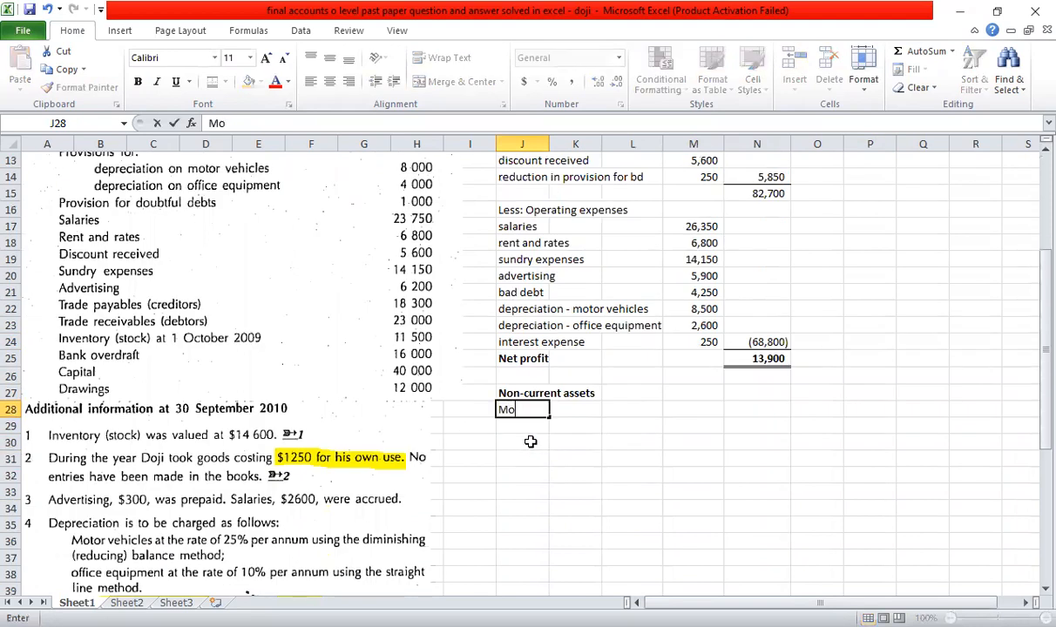
pyautogui.write('tor veh')
pyautogui.write('icles')
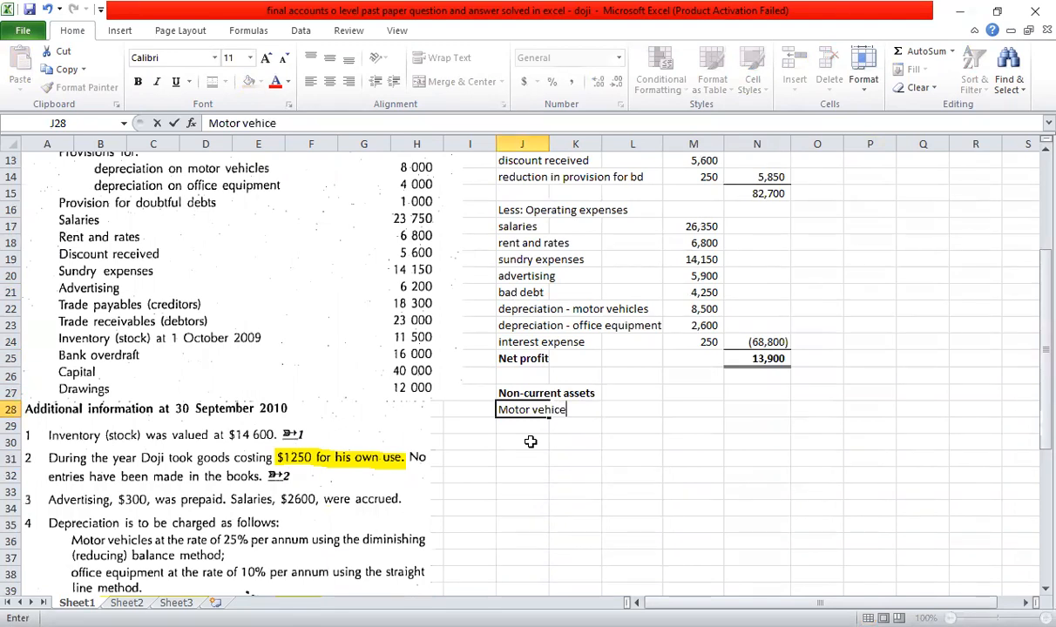
# Enter the motor vehicles' cost of 42000 from the question in cell L28.
pyautogui.press('Tab')
pyautogui.press('Tab')
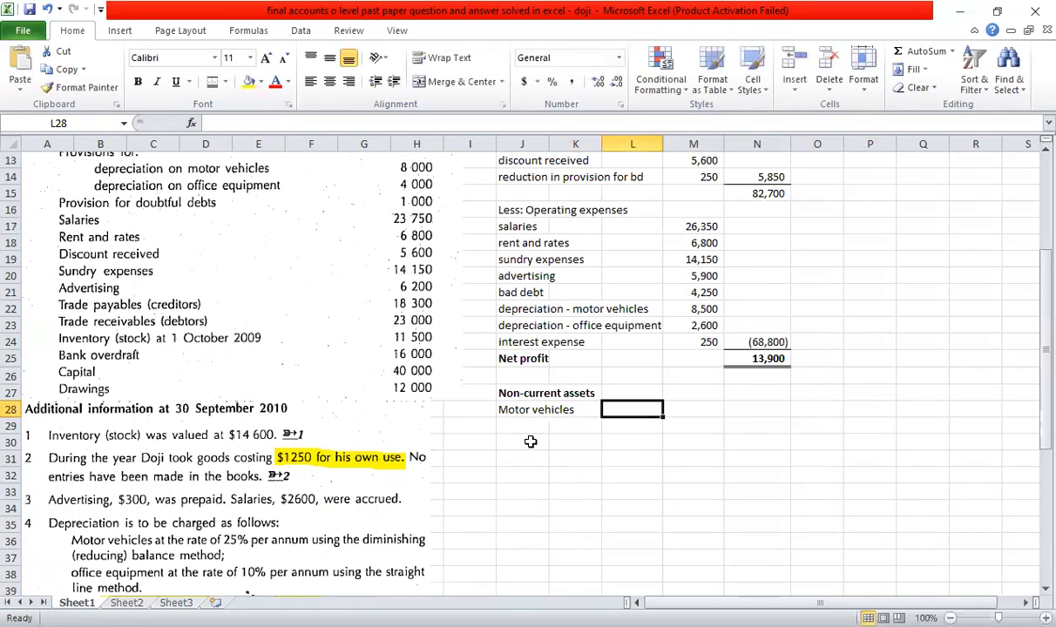
pyautogui.scroll(3, 309, 366)
pyautogui.scroll(-3, 424, 283)
pyautogui.write('42000')
pyautogui.press('Return')
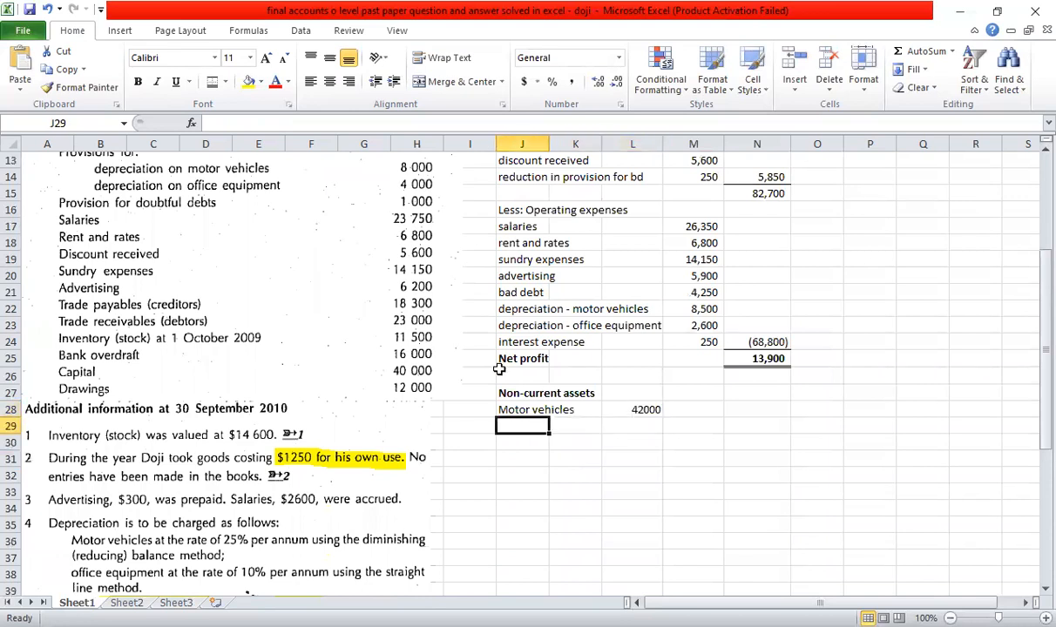
# Add the label "Less:PFD" in regular weight in cell J29.
pyautogui.write('Less;')
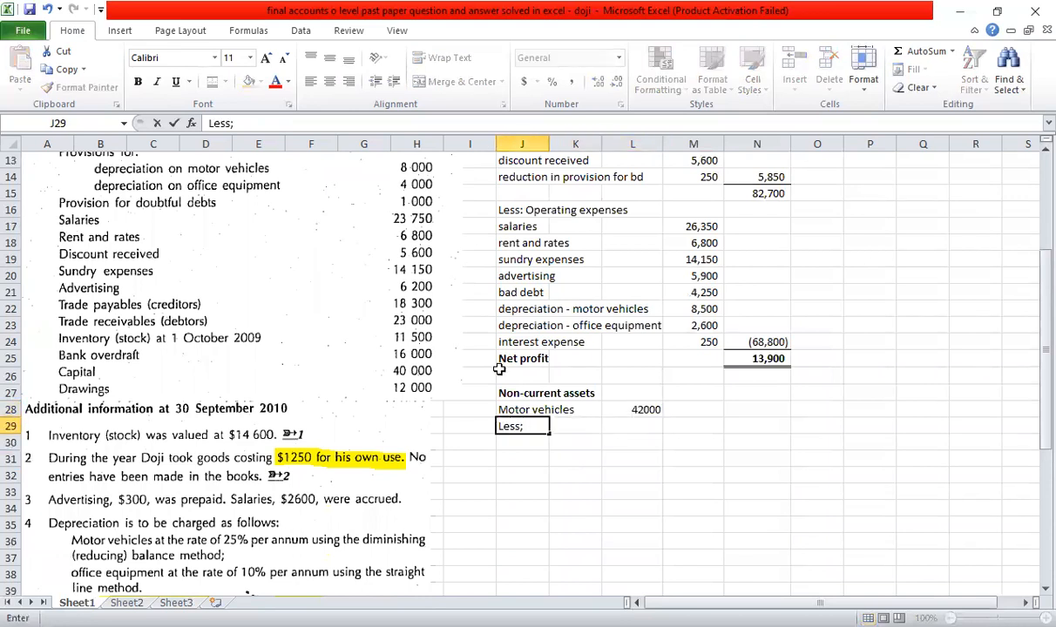
pyautogui.write('PFD')
pyautogui.press('Tab')
pyautogui.press('Tab')
pyautogui.press('Left')
pyautogui.press('Left')
pyautogui.hotkey('ctrl', 'b')
# Calculate the motor vehicles' accumulated depreciation as a negative amount in cell L29 with the formula =-(8000+8500).
pyautogui.press('Right')
pyautogui.press('Right')
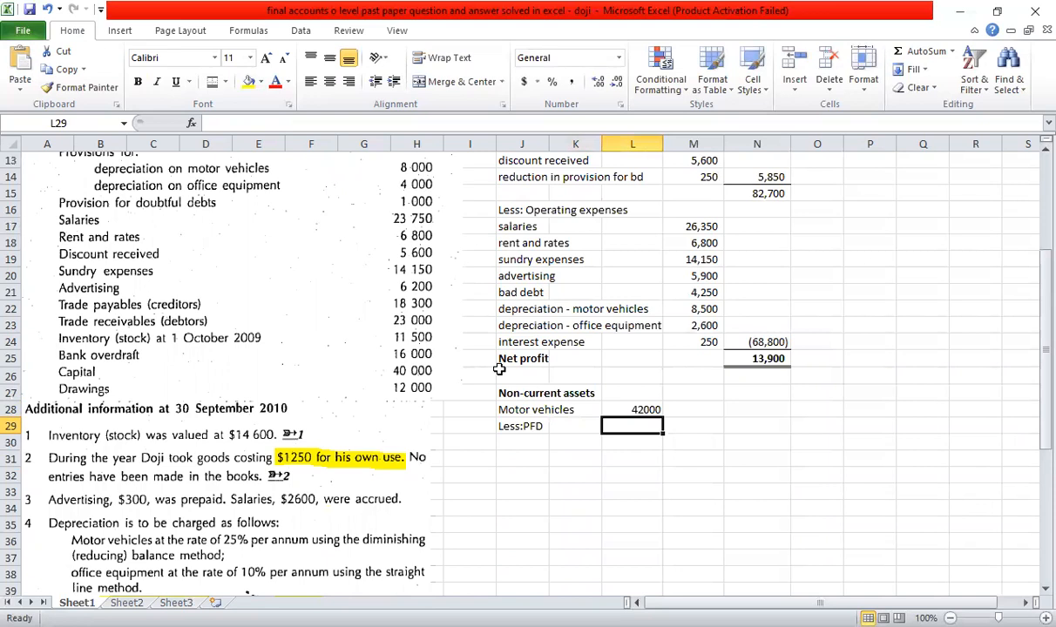
pyautogui.write('=-(')
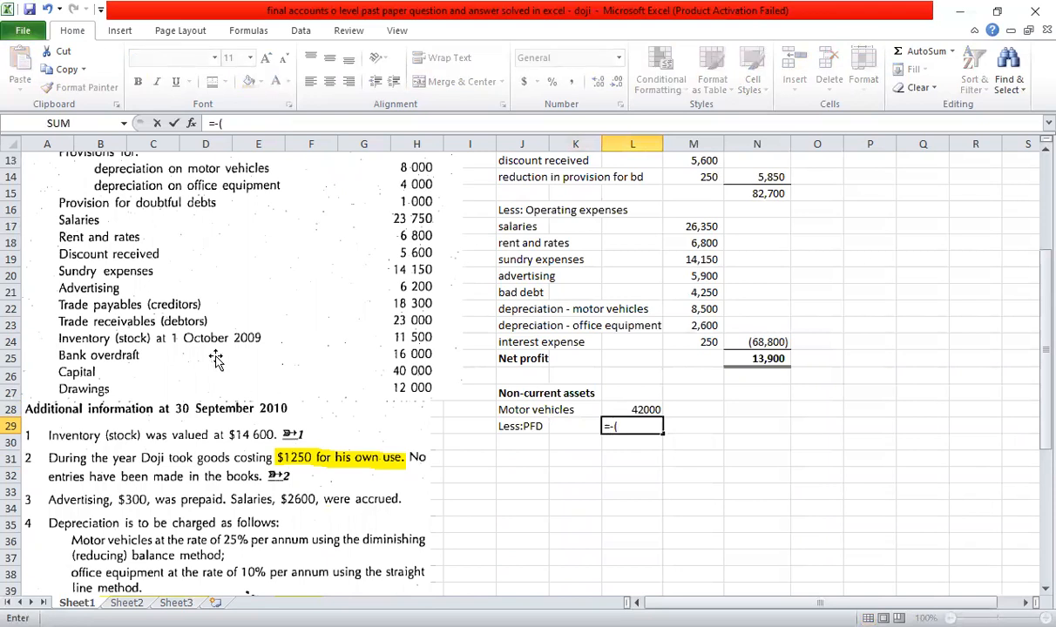
pyautogui.scroll(1, 216, 359)
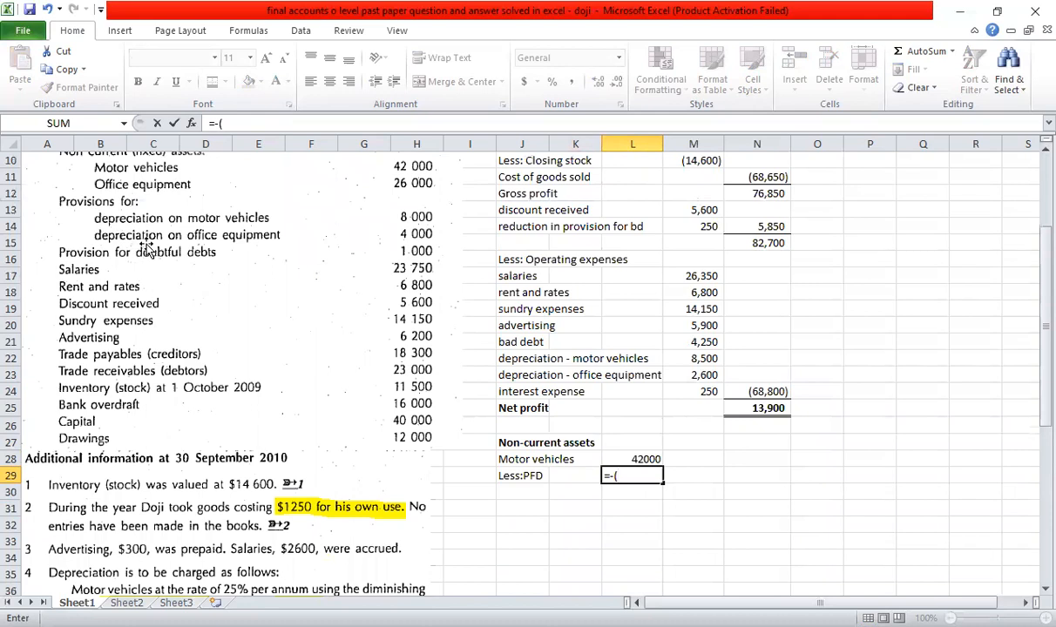
pyautogui.write('8000+')
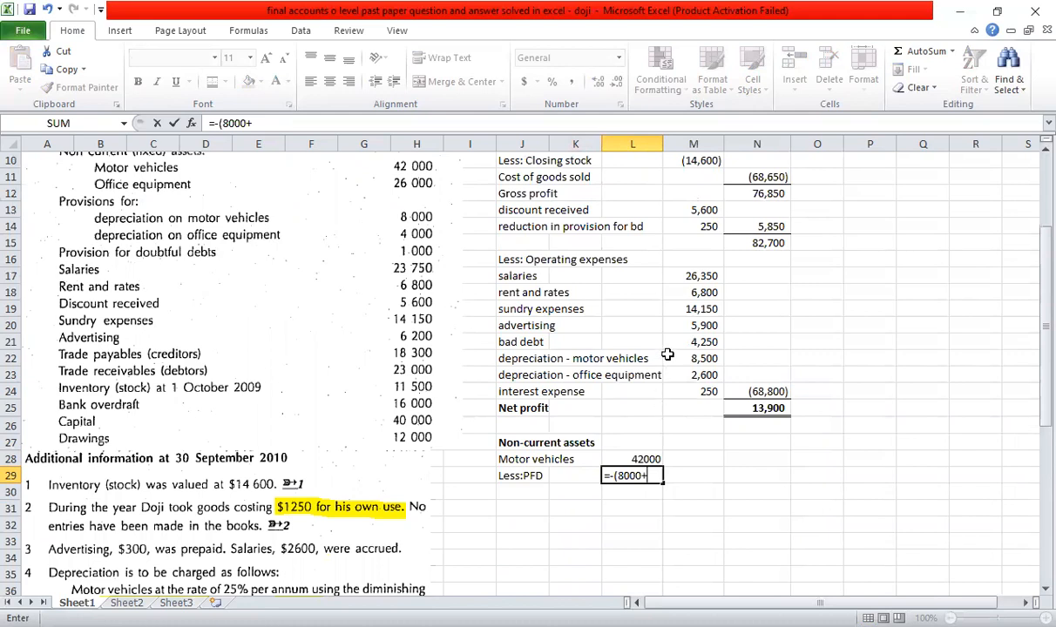
pyautogui.write('8500)')
pyautogui.hotkey('ctrl', 'Return')
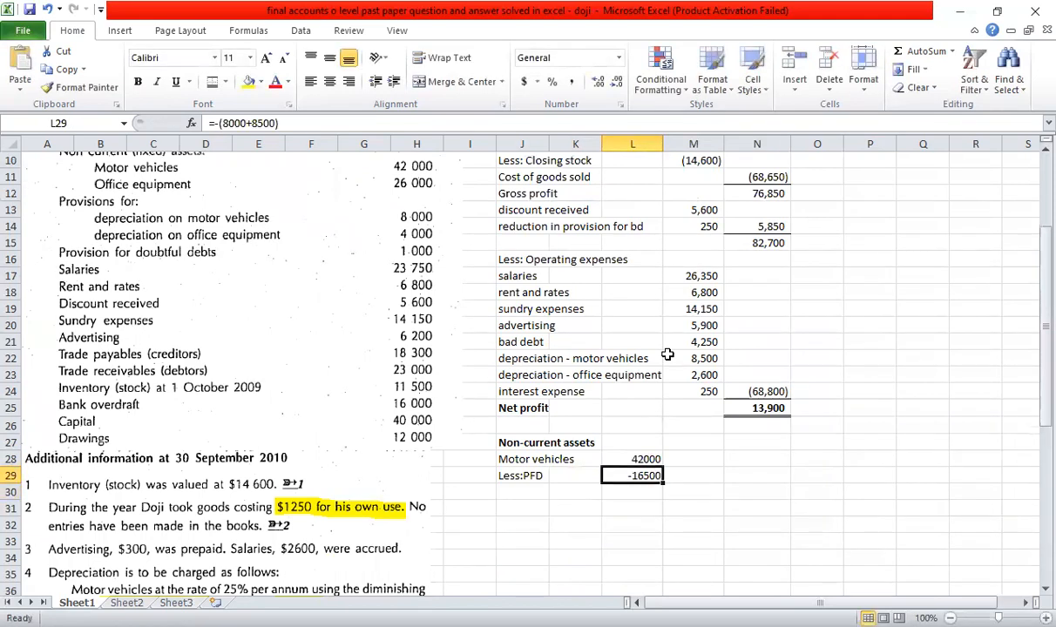
# Format the balance sheet amount cells in columns L to N, from row 28 down, in comma style without decimals.
pyautogui.press('Up')
pyautogui.hotkey('shift', 'Right')
pyautogui.hotkey('shift', 'Right')
pyautogui.hotkey('shift', 'Down')
pyautogui.hotkey('shift', 'Down')
pyautogui.hotkey('shift', 'Down')
pyautogui.hotkey('shift', 'Down')
pyautogui.hotkey('shift', 'Down')
pyautogui.hotkey('shift', 'Down')
pyautogui.hotkey('shift', 'Down')
pyautogui.hotkey('shift', 'Down')
pyautogui.hotkey('shift', 'Down')
pyautogui.hotkey('shift', 'Down')
pyautogui.hotkey('shift', 'Down')
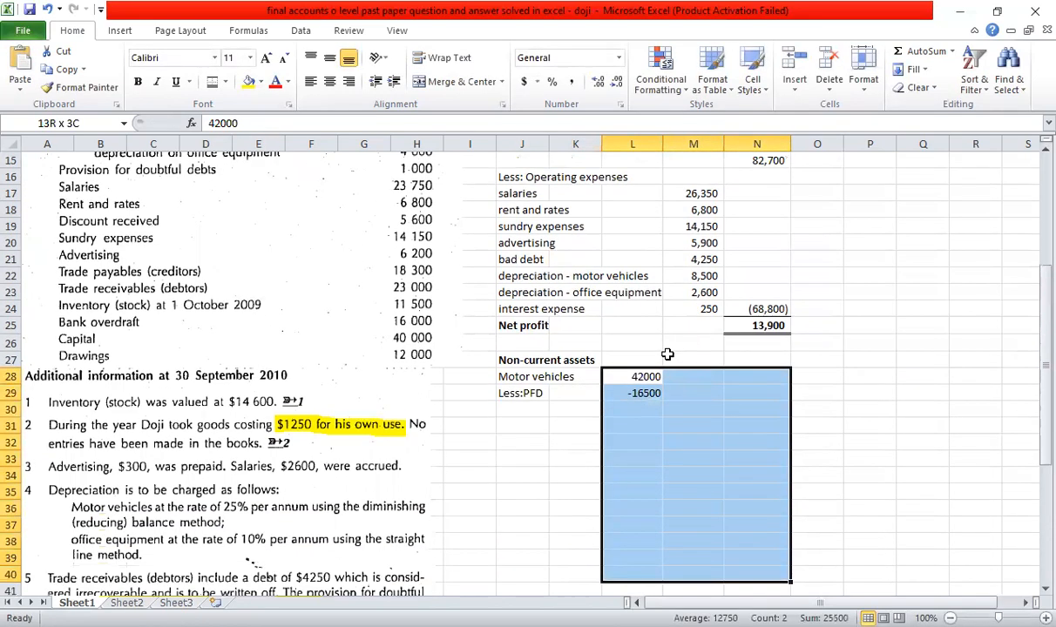
pyautogui.hotkey('shift', 'Down')
pyautogui.hotkey('shift', 'Down')
pyautogui.hotkey('shift', 'Down')
pyautogui.click(571, 82)
pyautogui.click(616, 81)
pyautogui.click(616, 81)
pyautogui.click(757, 425)
# Calculate the motor vehicles' net book value in cell N29 with the formula =SUM(L28:L29).
pyautogui.click(669, 345)
pyautogui.click(660, 350)
pyautogui.click(687, 358)
pyautogui.click(732, 345)
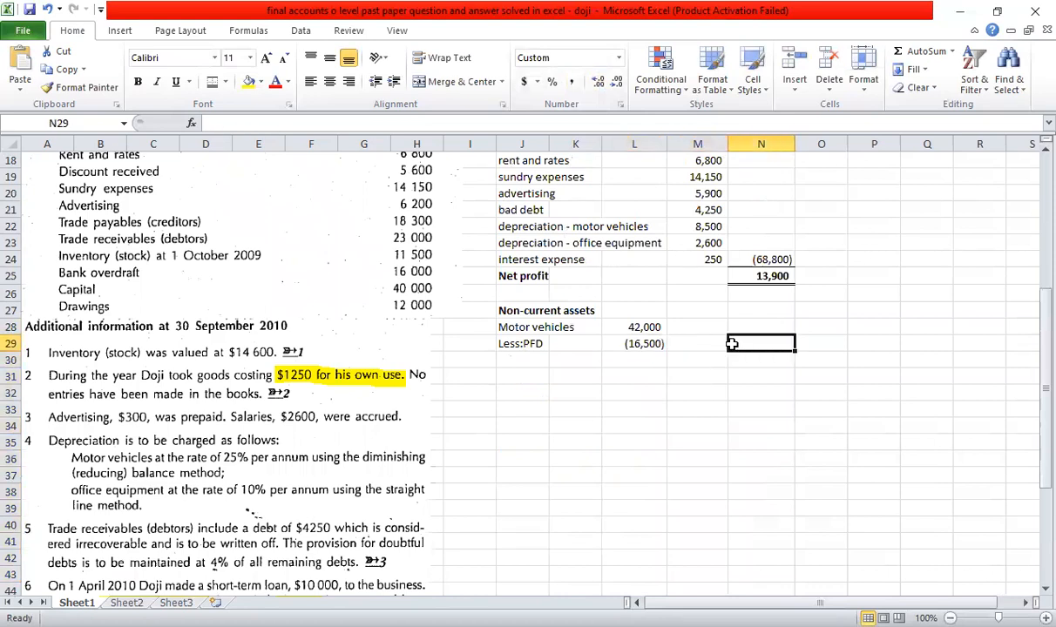
pyautogui.hotkey('alt', '=')
pyautogui.press('Left')
pyautogui.press('Left')
pyautogui.press('Up')
pyautogui.hotkey('shift', 'Down')
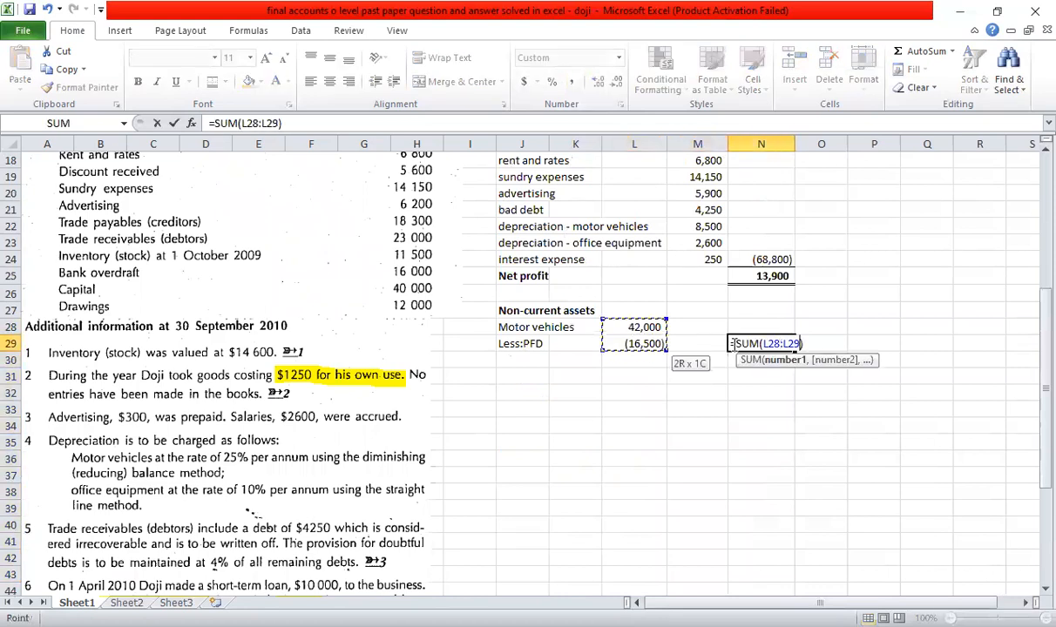
pyautogui.press('Return')
# Apply a bottom border to the motor vehicles' depreciation figure in cell L29.
pyautogui.press('Up')
pyautogui.press('Left')
pyautogui.press('Left')
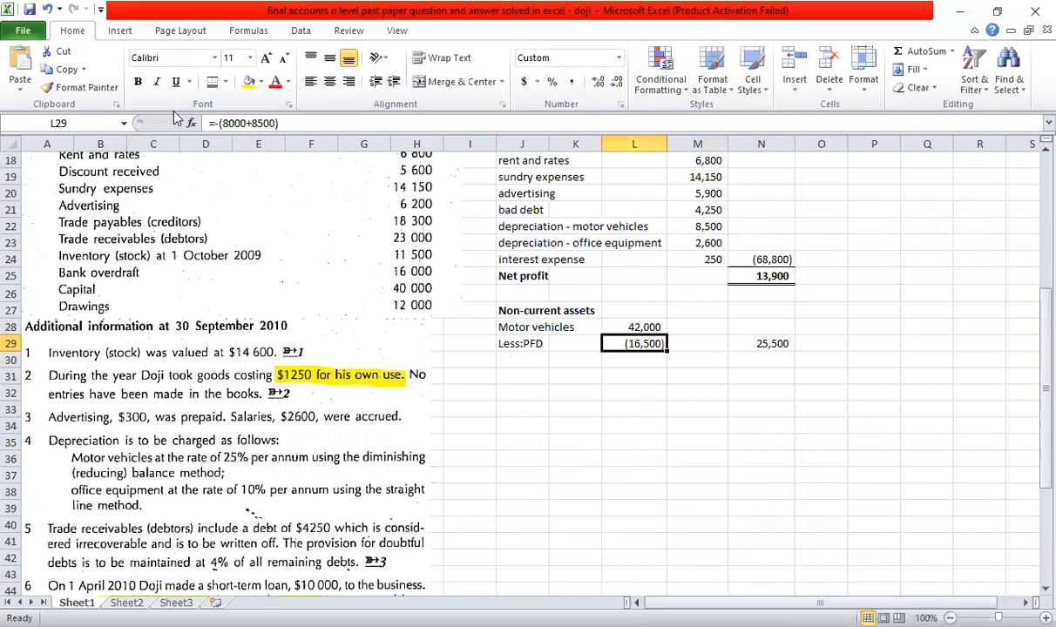
pyautogui.click(224, 83)
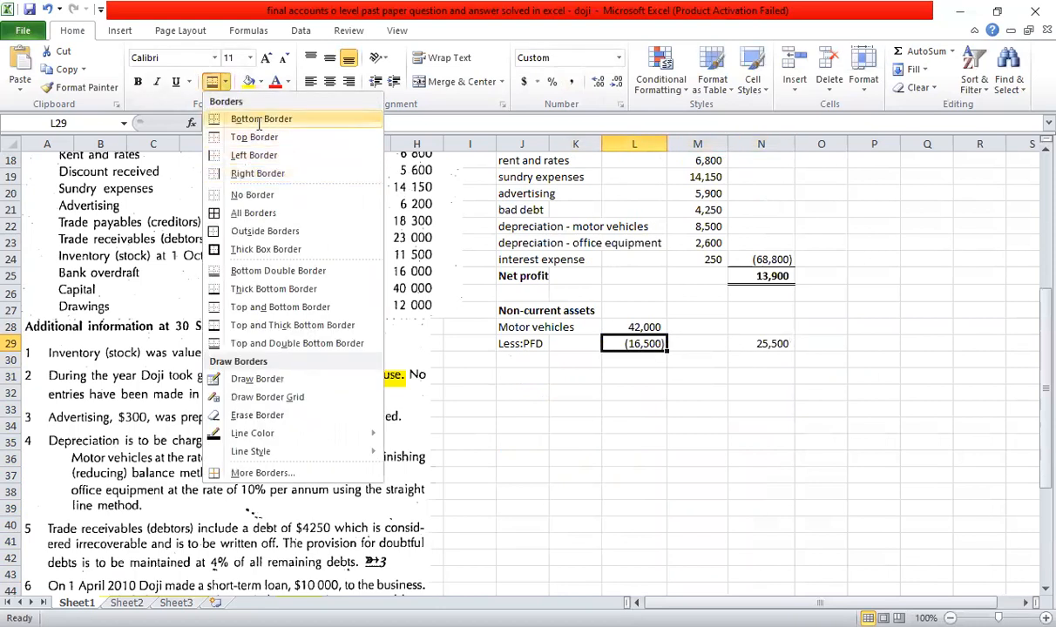
pyautogui.click(259, 122)
# Add the label "Office equipment" in cell J31, leaving row 30 blank.
pyautogui.click(520, 375)
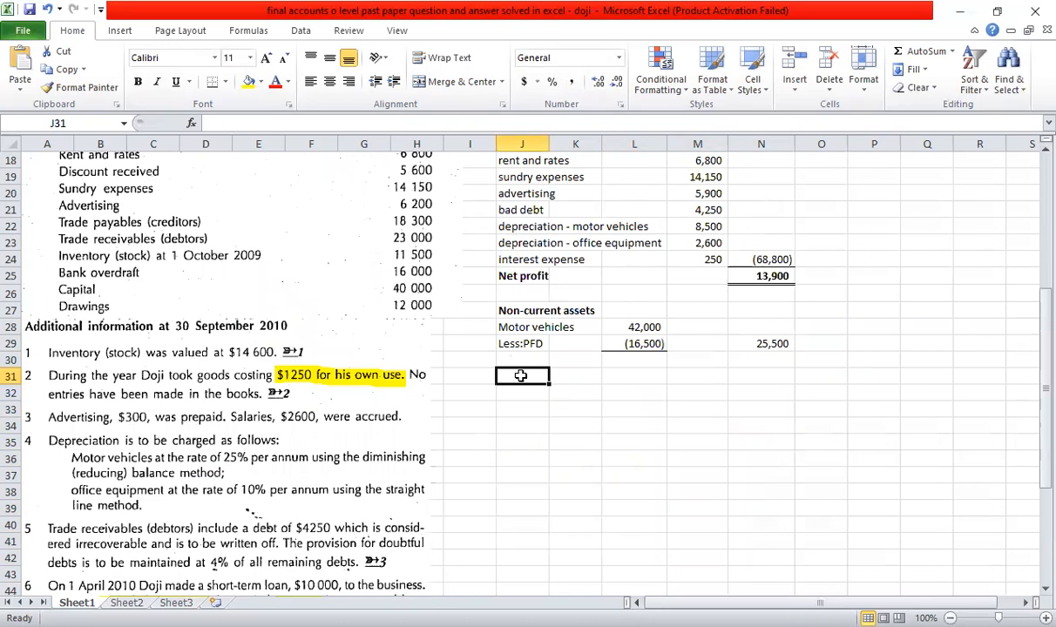
pyautogui.scroll(3, 179, 366)
pyautogui.scroll(-2, 170, 344)
pyautogui.scroll(-2, 181, 364)
pyautogui.write('Of')
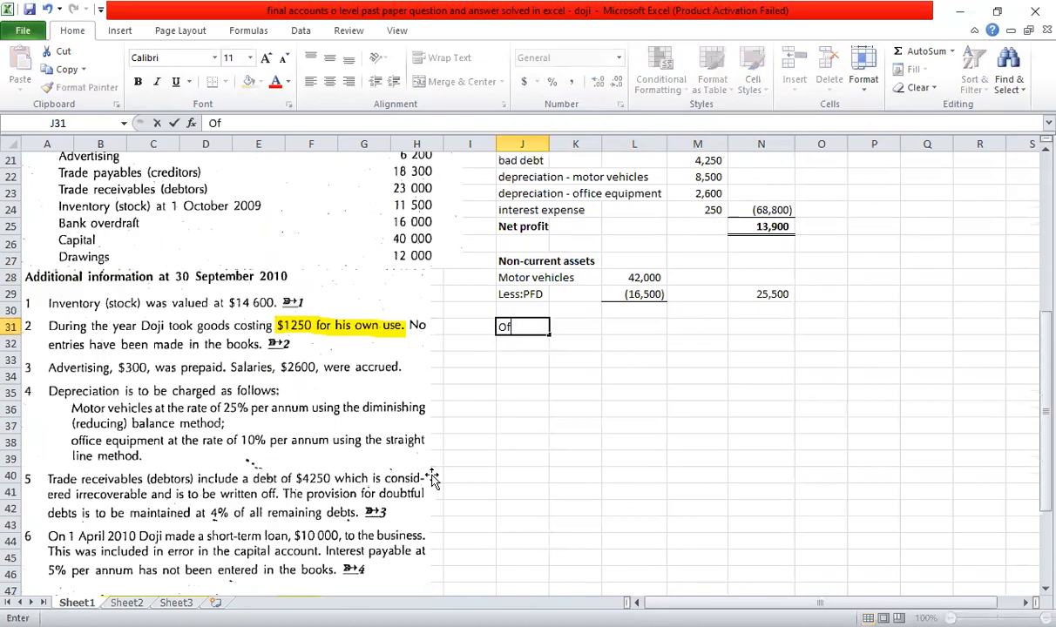
pyautogui.write('fice equipment')
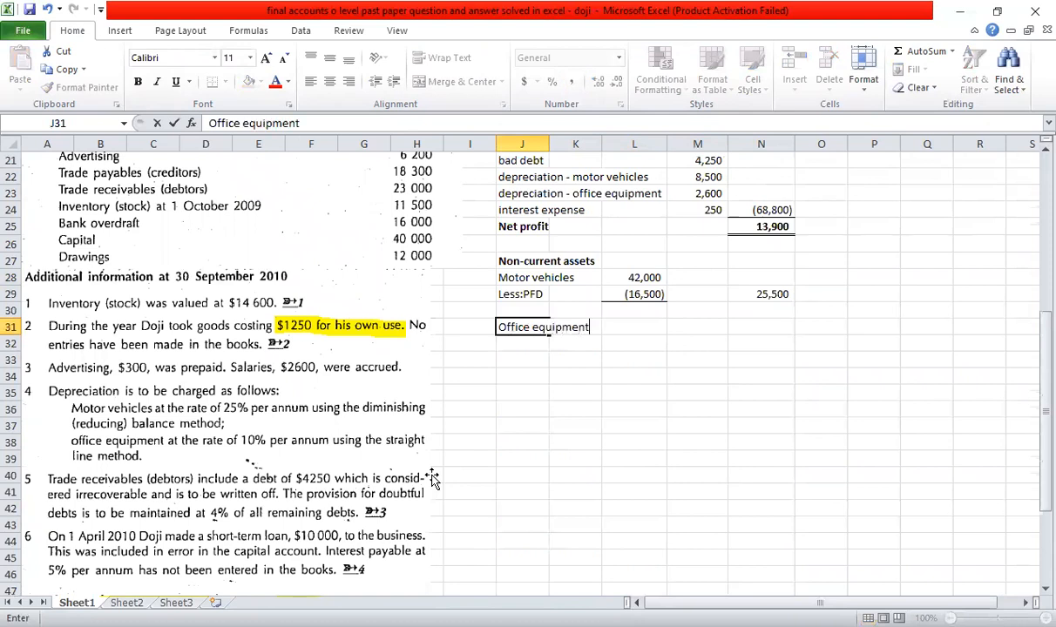
# Enter the office equipment cost of 26000 in cell L31.
pyautogui.press('Tab')
pyautogui.press('Tab')
pyautogui.scroll(7, 433, 478)
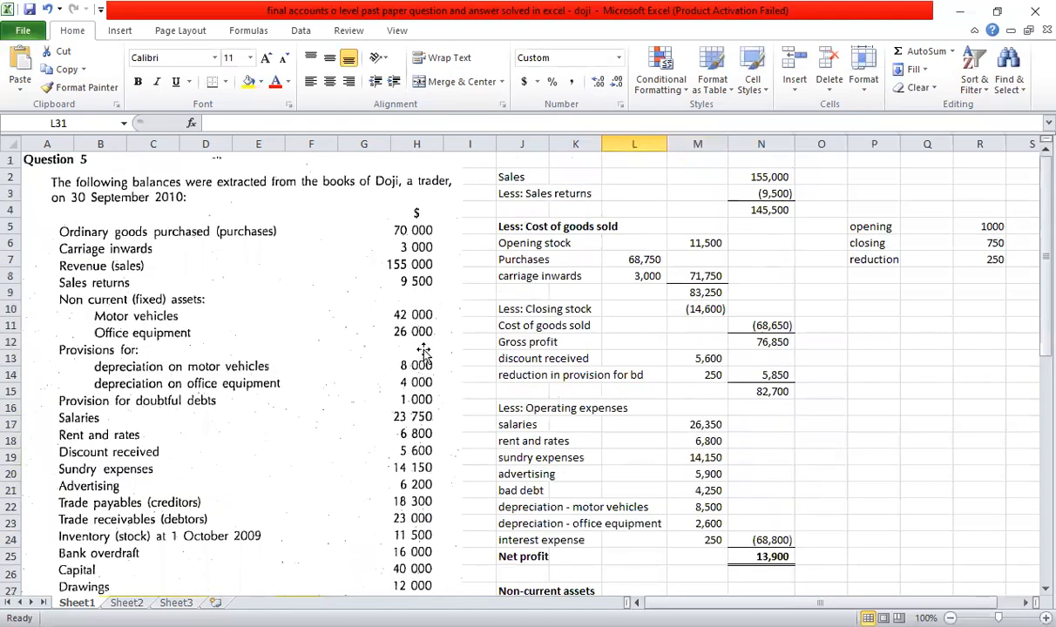
pyautogui.scroll(-6, 423, 352)
pyautogui.write('26000')
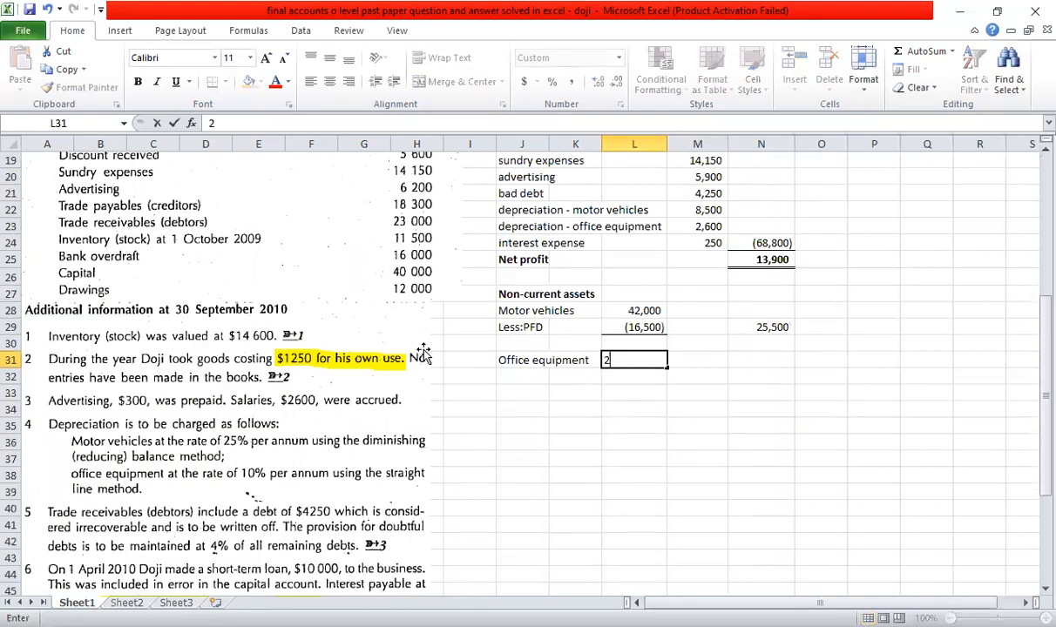
pyautogui.press('Return')
# Add the label "Less: PFD" in cell J32 and enter the office equipment's accumulated depreciation in L32 as =-(4000+2600).
pyautogui.press('Left')
pyautogui.press('Left')
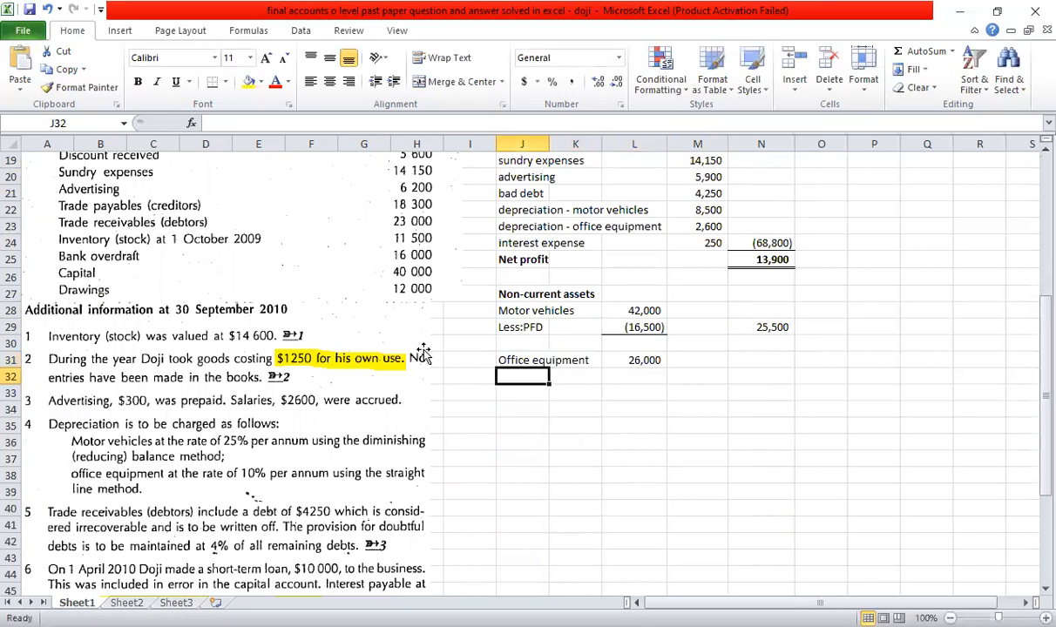
pyautogui.write('L')
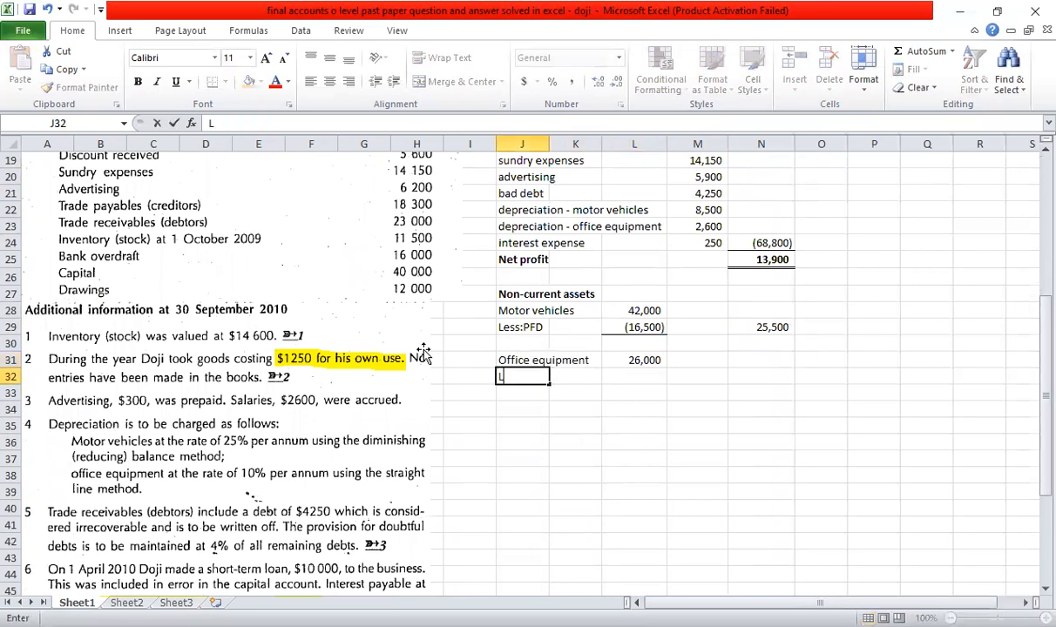
pyautogui.write('ess: PFD')
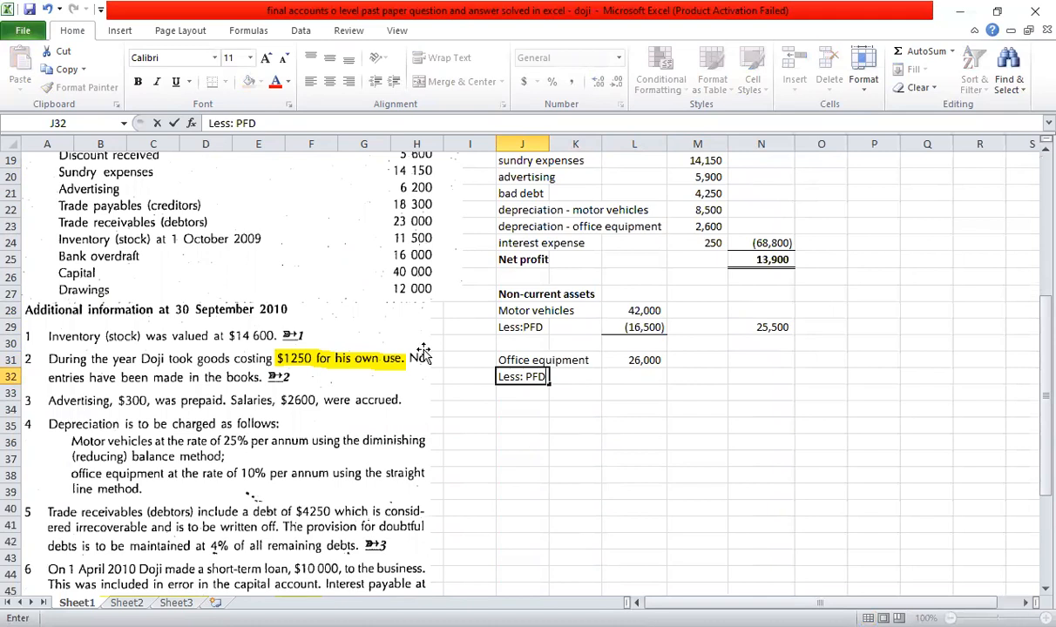
pyautogui.press('Tab')
pyautogui.press('Tab')
pyautogui.write('=-')
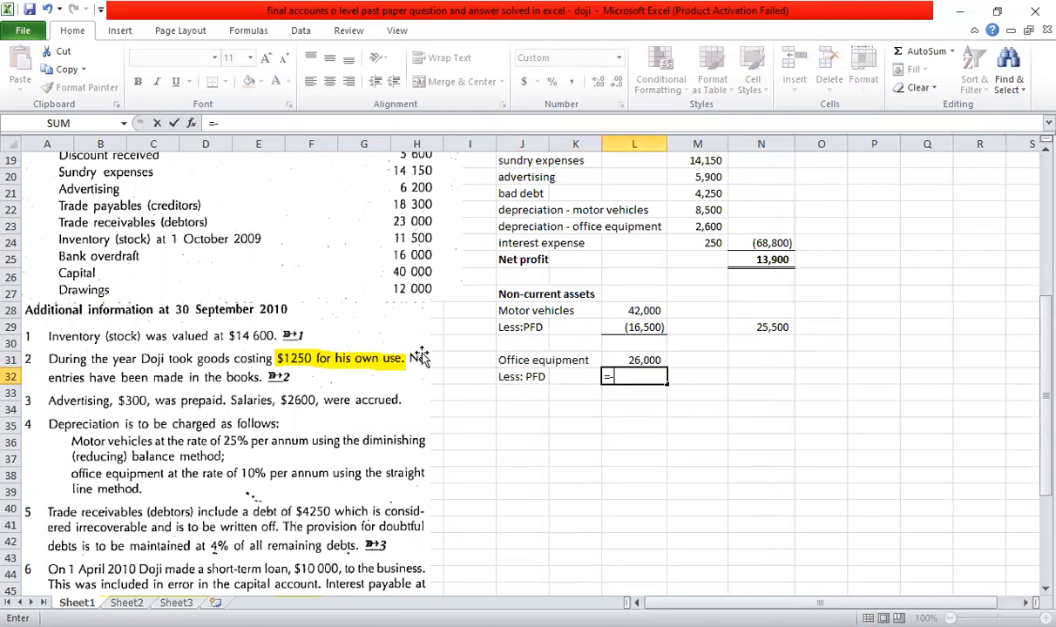
pyautogui.scroll(3, 420, 357)
pyautogui.write('(')
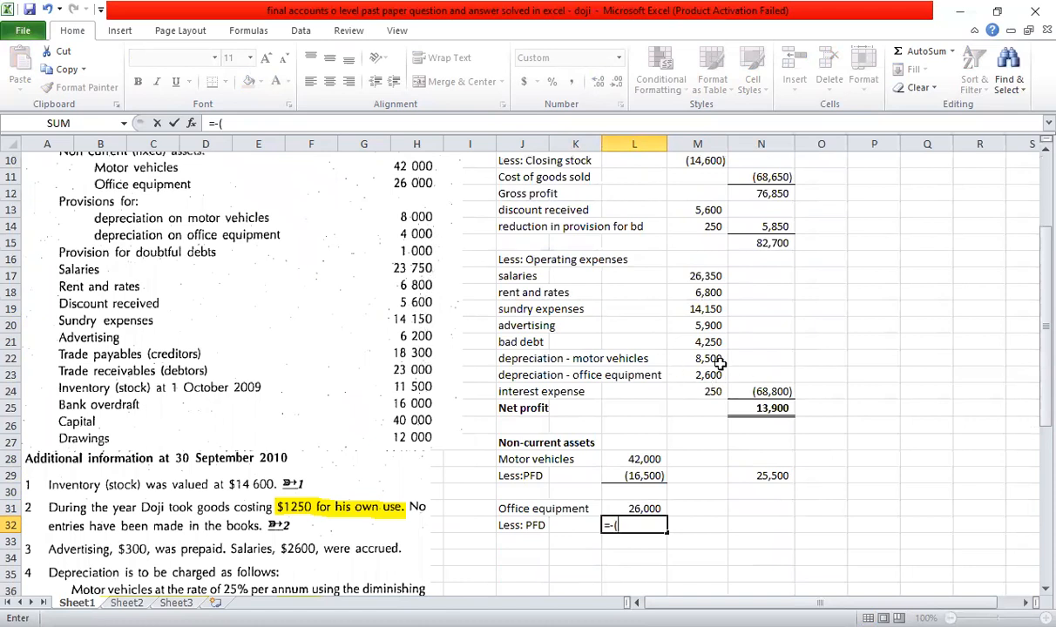
pyautogui.write('4000+2600')
pyautogui.press('Return')
# Calculate the office equipment's net book value in cell N32 with the formula =SUM(L31:L32).
pyautogui.press('Up')
pyautogui.press('Right')
pyautogui.press('Right')
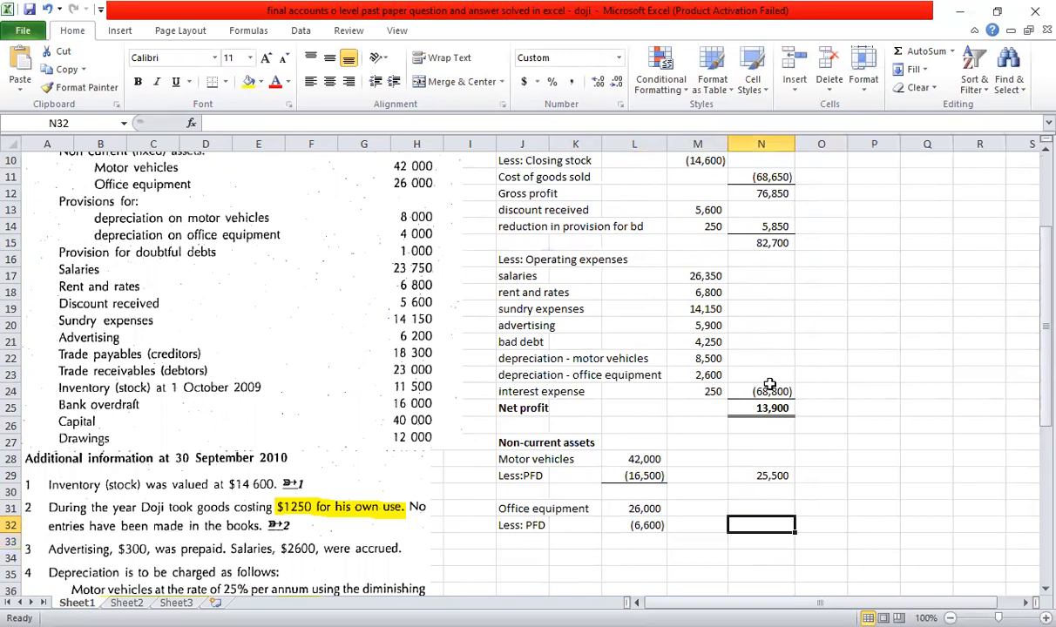
pyautogui.hotkey('alt', '=')
pyautogui.press('Left')
pyautogui.press('Left')
pyautogui.press('Up')
pyautogui.hotkey('shift', 'Down')
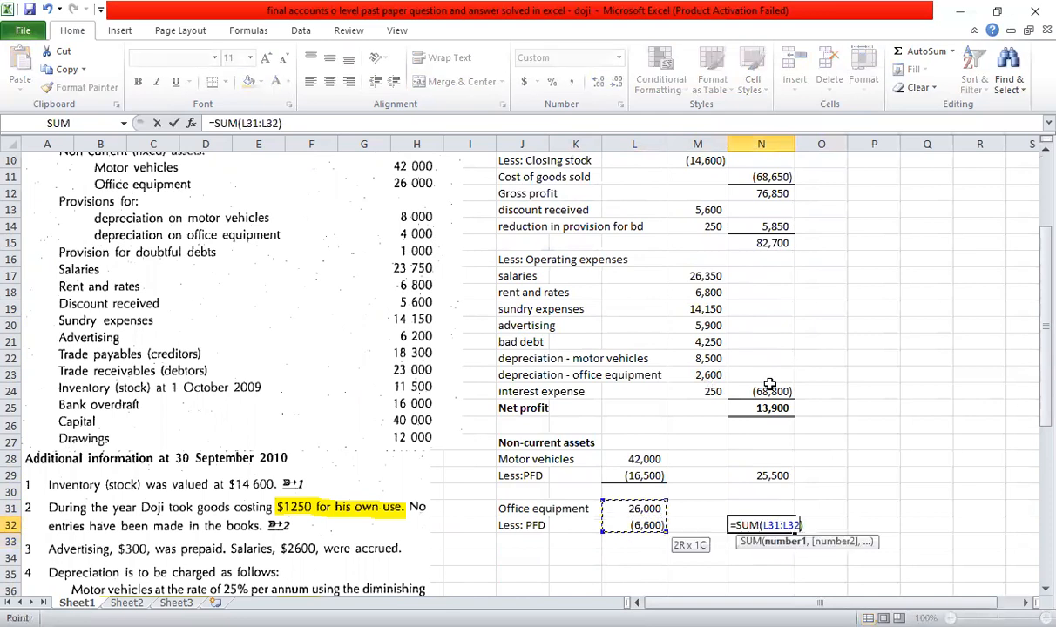
pyautogui.press('Return')
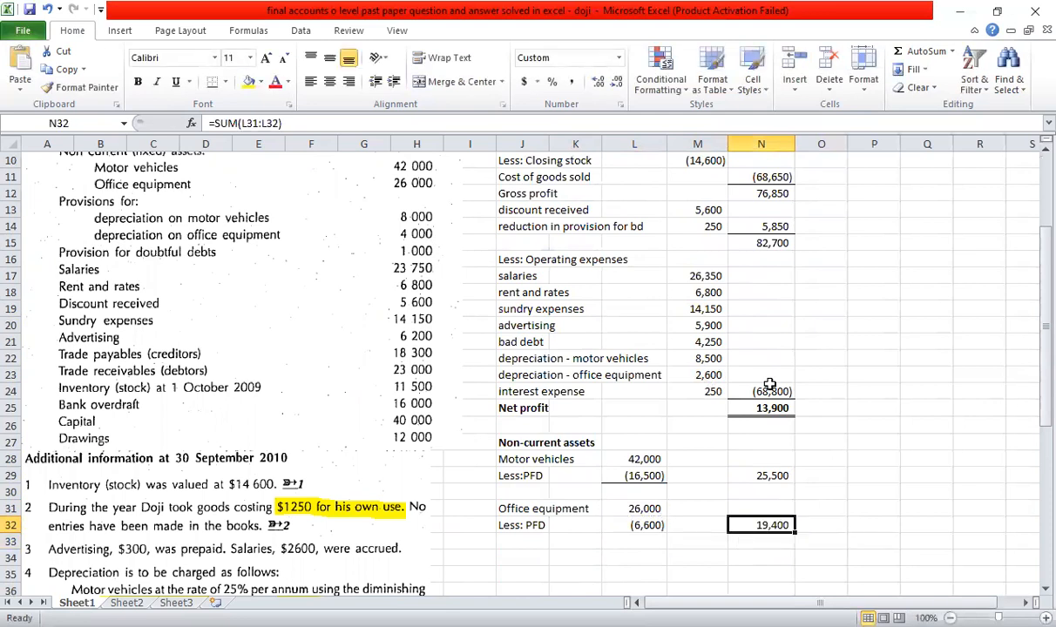
# Apply a bottom border to the office equipment's depreciation figure in cell L32.
pyautogui.click(650, 525)
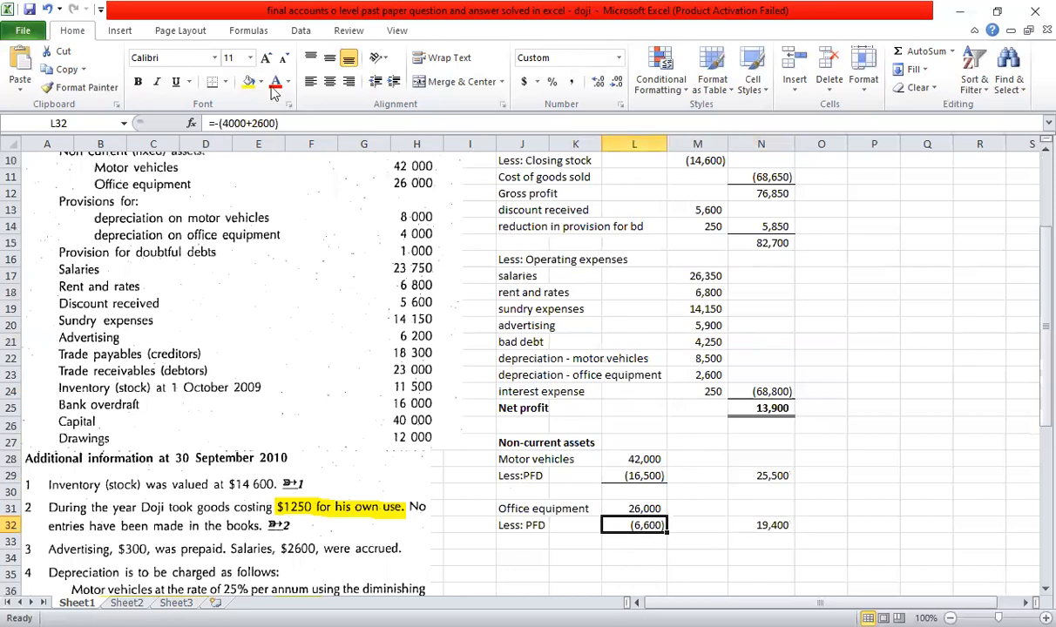
pyautogui.scroll(-4, 610, 348)
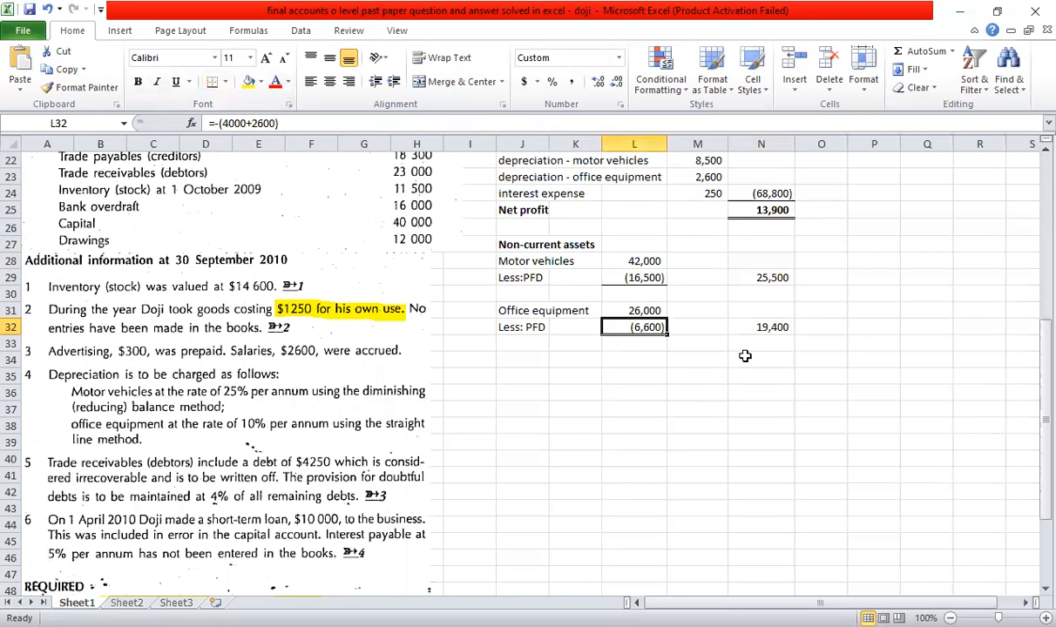
# Total the non-current assets in cell N33 with the formula =SUM(N29:N32).
pyautogui.click(745, 357)
pyautogui.click(745, 350)
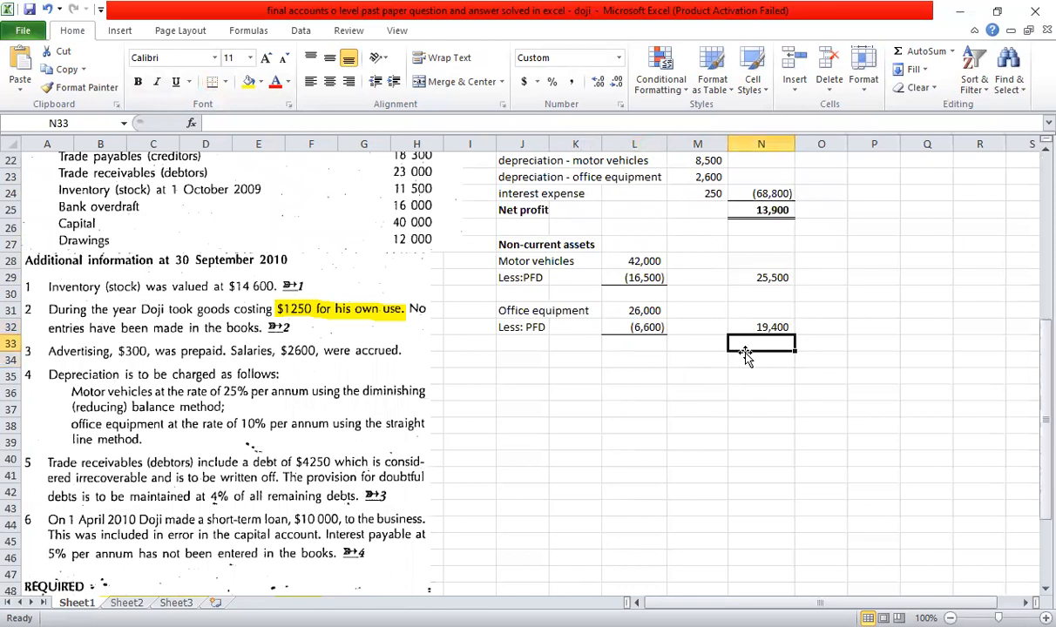
pyautogui.hotkey('shift', 'Up')
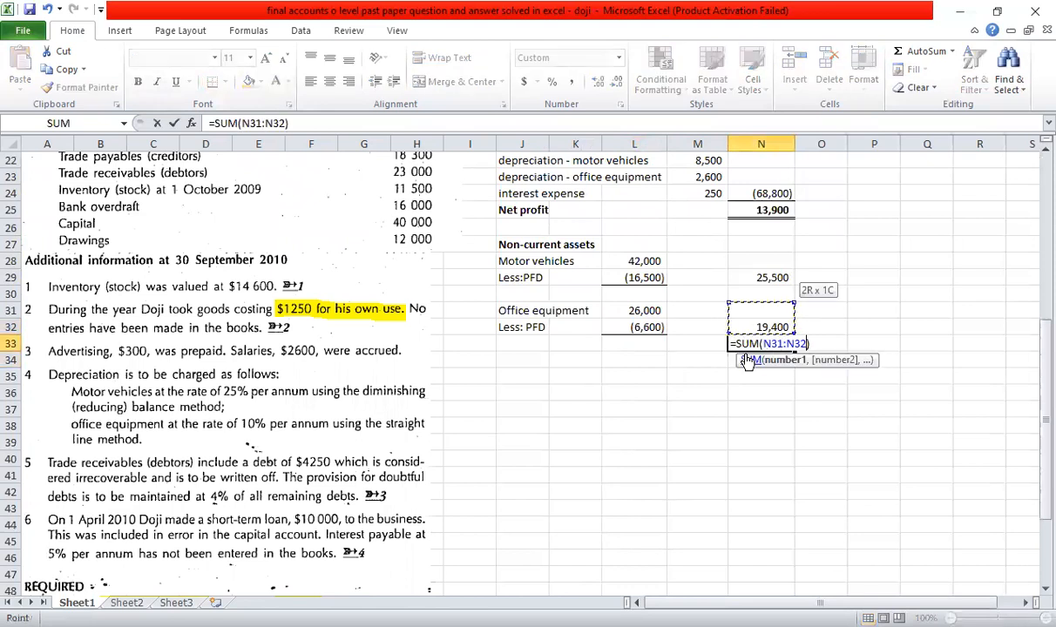
pyautogui.hotkey('shift', 'Up')
pyautogui.hotkey('shift', 'Up')
pyautogui.hotkey('ctrl', 'Return')
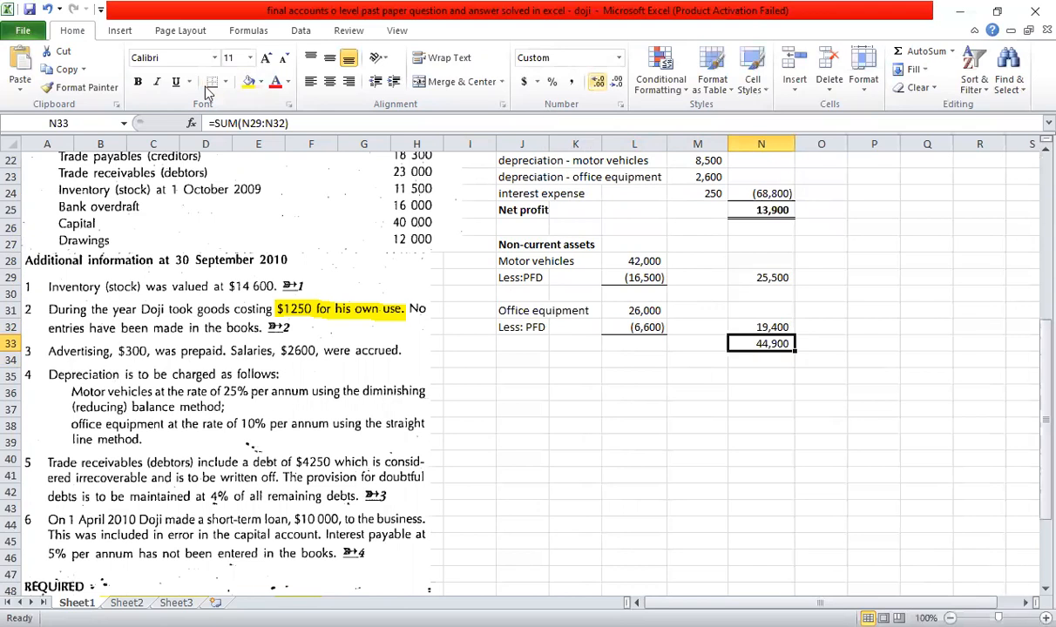
# Apply a bottom border to the office equipment's net book value in cell N32.
pyautogui.scroll(2, 725, 414)
pyautogui.press('Up')
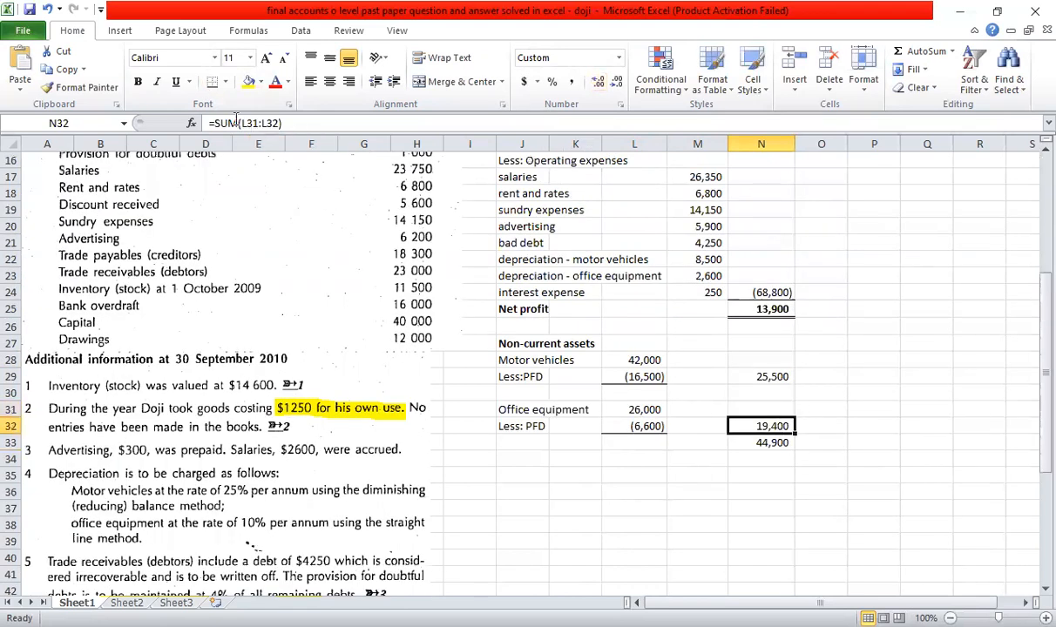
pyautogui.scroll(-4, 620, 408)
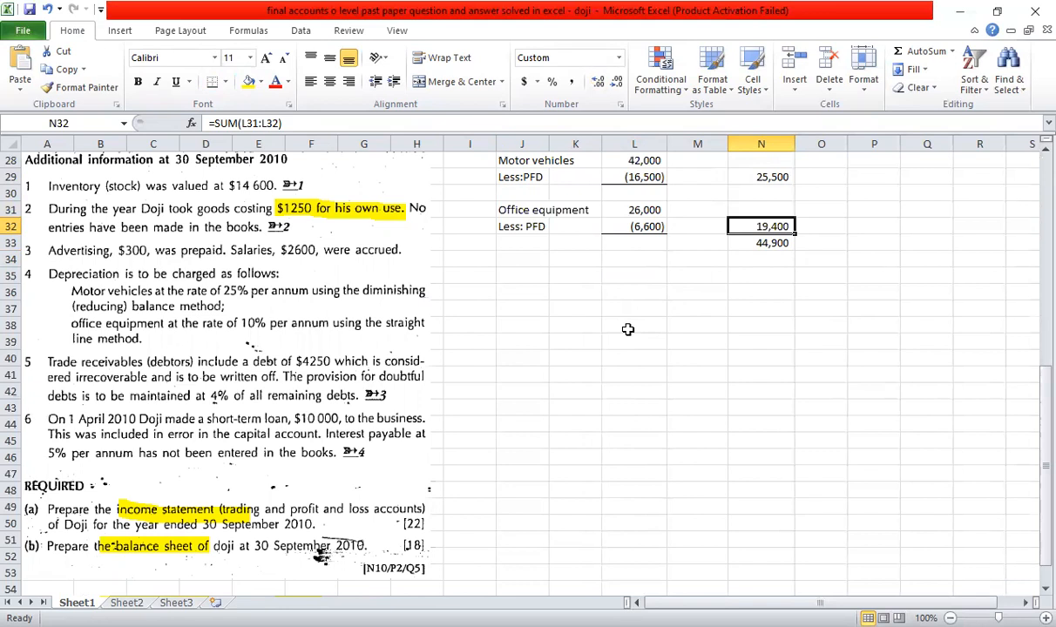
# Add the bold heading "Current assets" in cell J35, leaving row 34 blank.
pyautogui.click(522, 274)
pyautogui.press('Up')
pyautogui.press('Down')
pyautogui.write('Curre')
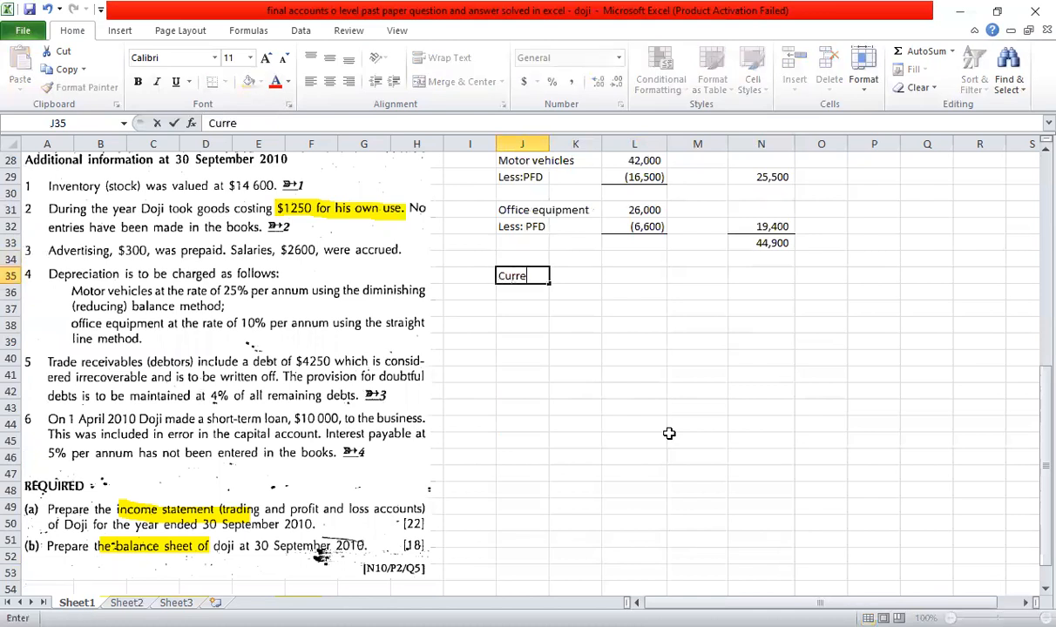
pyautogui.write('nt assets')
pyautogui.hotkey('ctrl', 'Return')
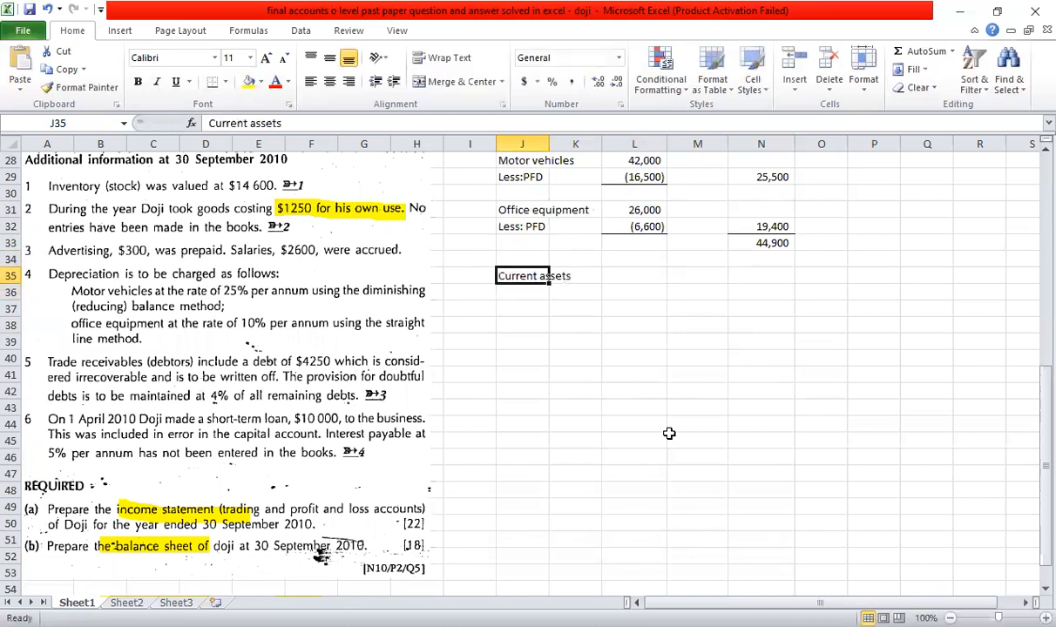
pyautogui.hotkey('ctrl', 'b')
# Add the label "Stock" in cell J36 and enter its closing value of 14600 in L36.
pyautogui.press('Down')
pyautogui.write('Stock')
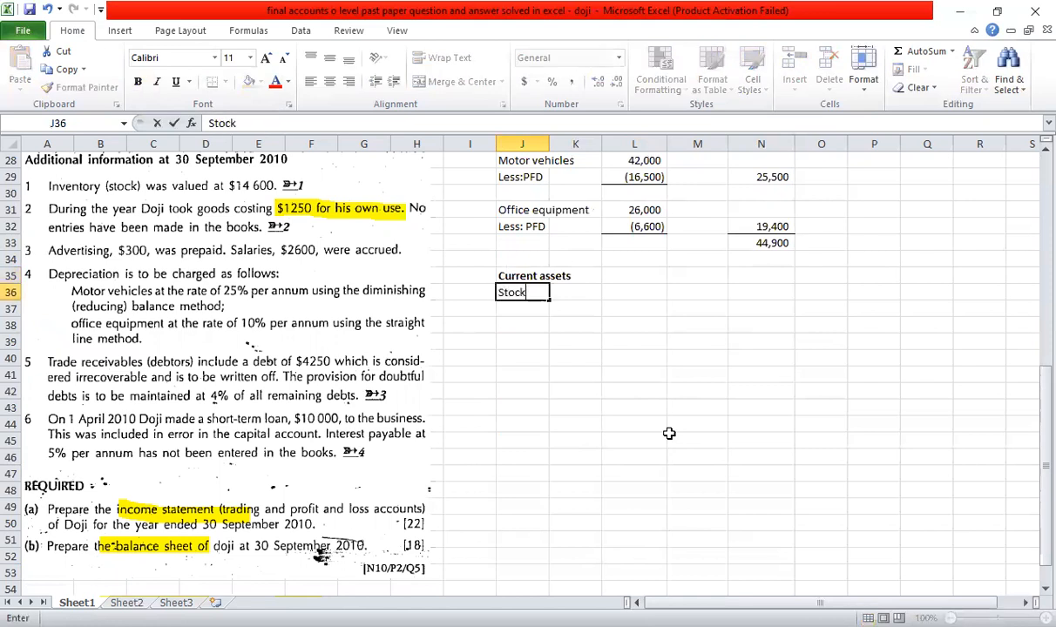
pyautogui.press('Tab')
pyautogui.press('Tab')
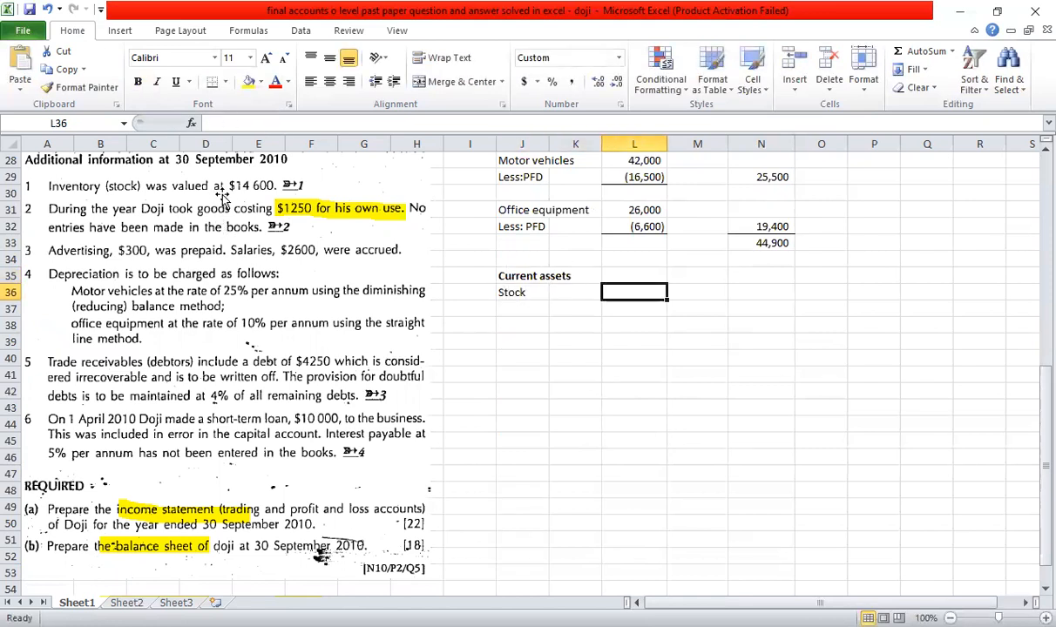
pyautogui.write('14600')
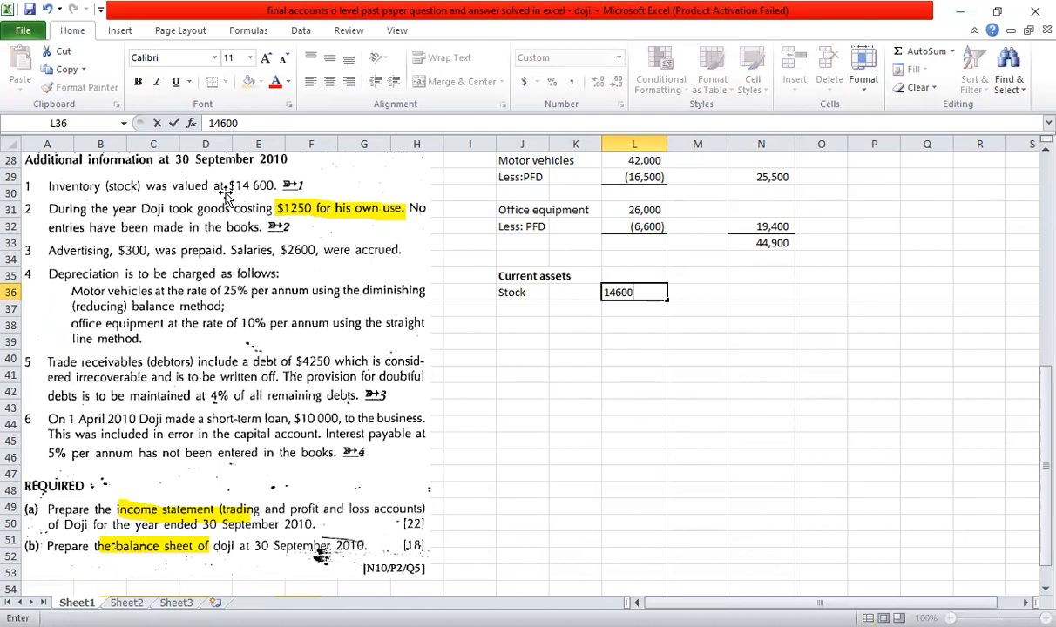
pyautogui.press('Return')
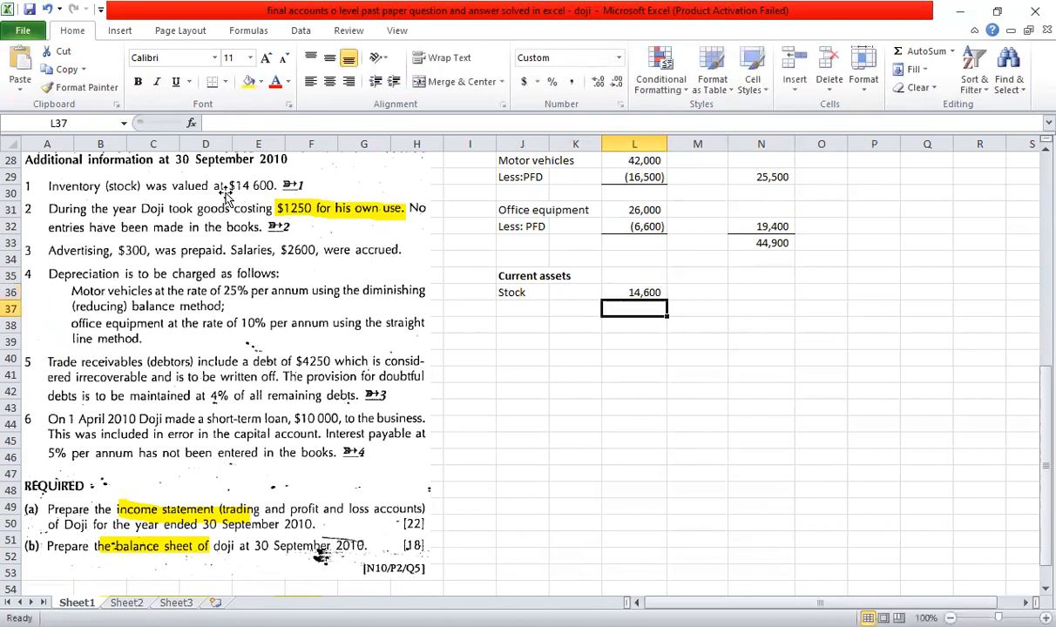
# Move the stock figure from cell L36 to M36.
pyautogui.press('Up')
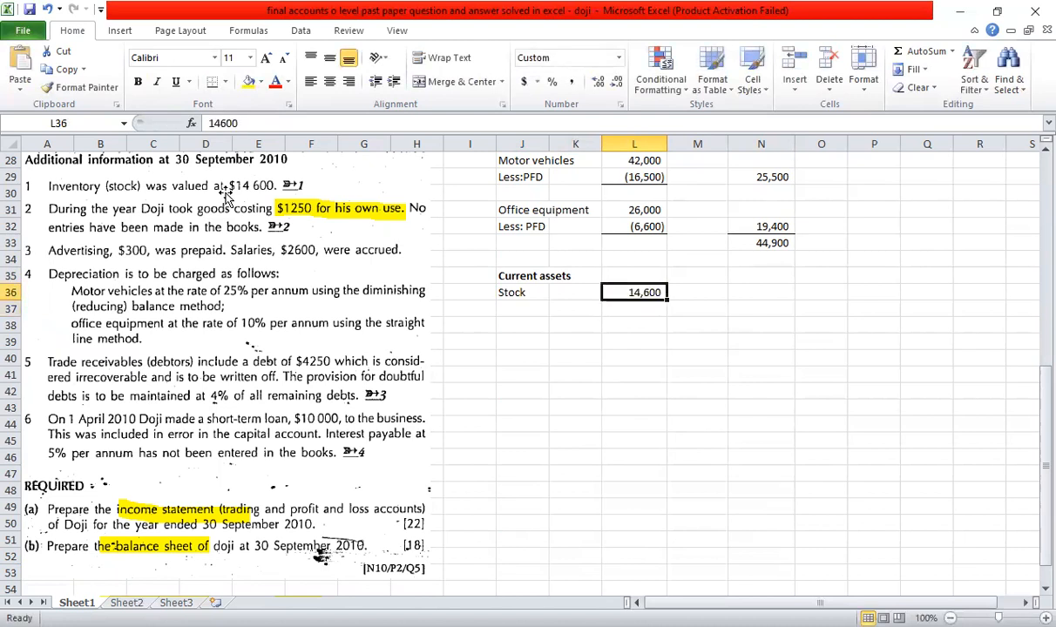
pyautogui.hotkey('ctrl', 'x')
pyautogui.press('Right')
pyautogui.hotkey('ctrl', 'v')
# Add the label "trade receivables" in cell J37 below Stock.
pyautogui.press('Left')
pyautogui.press('Left')
pyautogui.press('Left')
pyautogui.press('Down')
pyautogui.write('t')
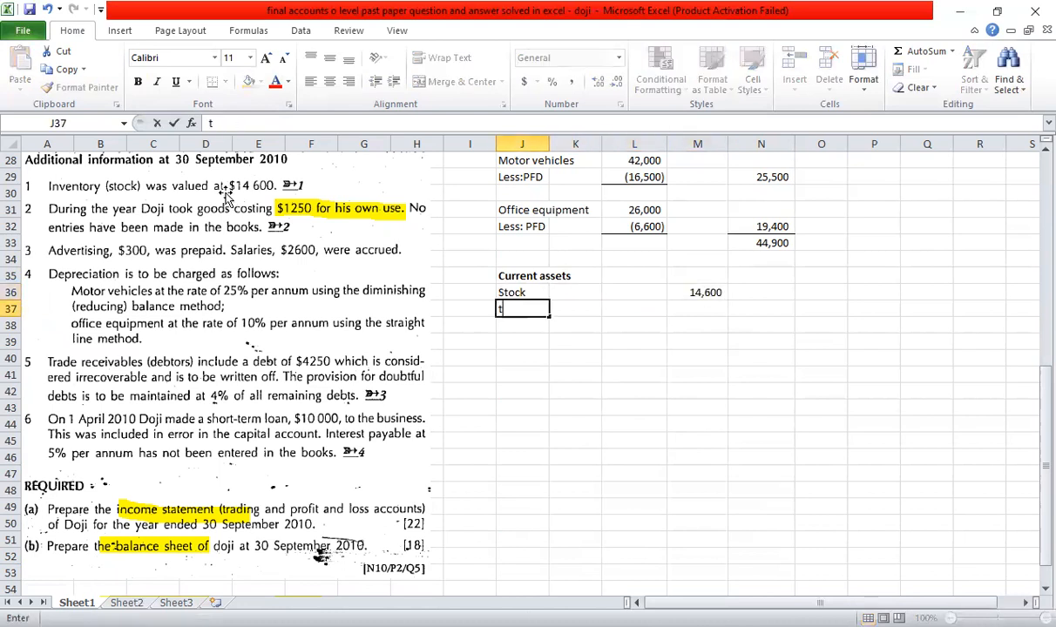
pyautogui.write('rade receivab')
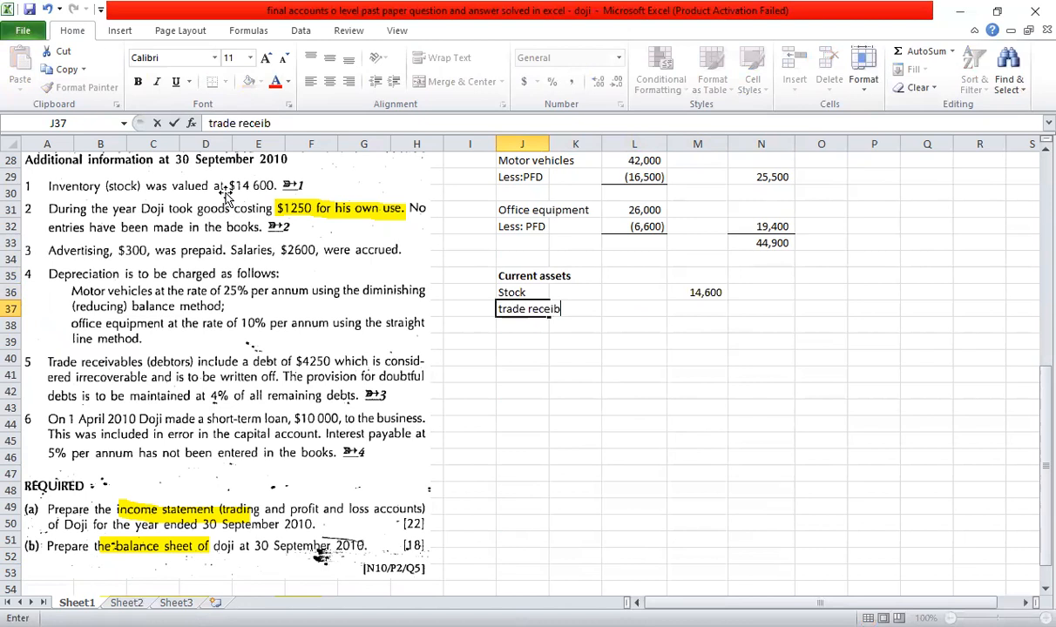
pyautogui.write('les')
# Enter the trade receivables balance of 23000 from the question in cell L37.
pyautogui.press('Right')
pyautogui.press('Right')
pyautogui.scroll(4, 225, 193)
pyautogui.scroll(3, 216, 376)
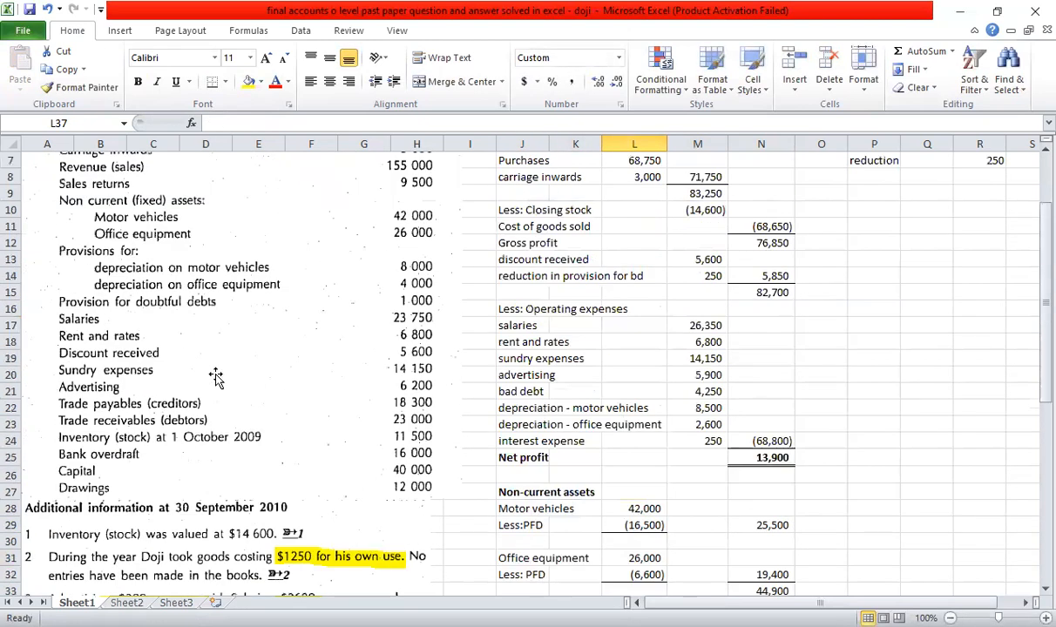
pyautogui.scroll(-6, 406, 436)
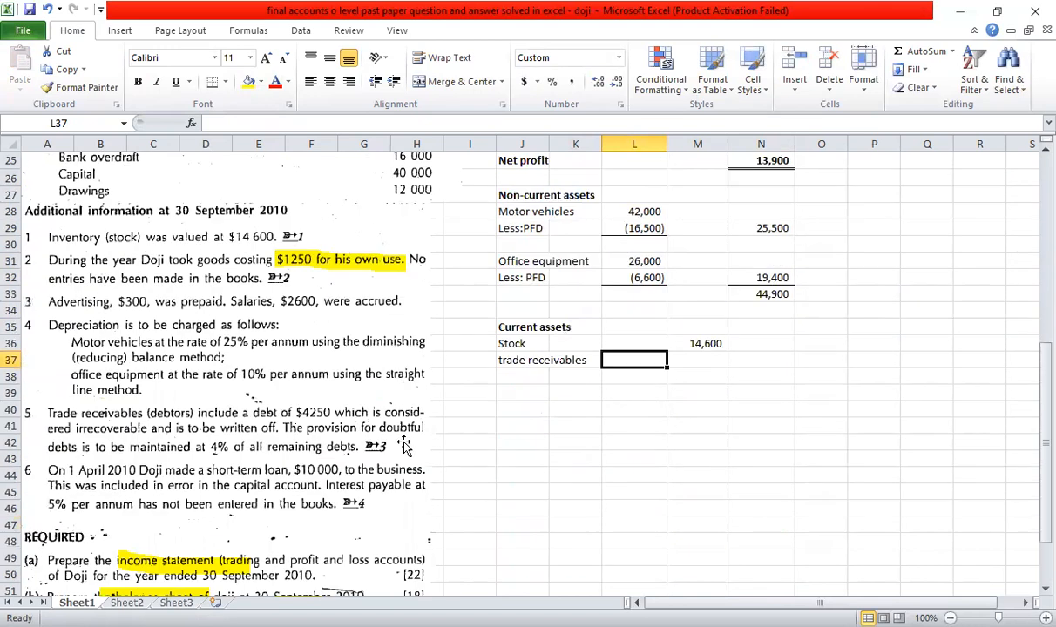
pyautogui.write('23000')
pyautogui.press('Return')
# Add the label "Less: Closing PFBD" in cell J38 below trade receivables.
pyautogui.press('Left')
pyautogui.press('Left')
pyautogui.write('Less:')
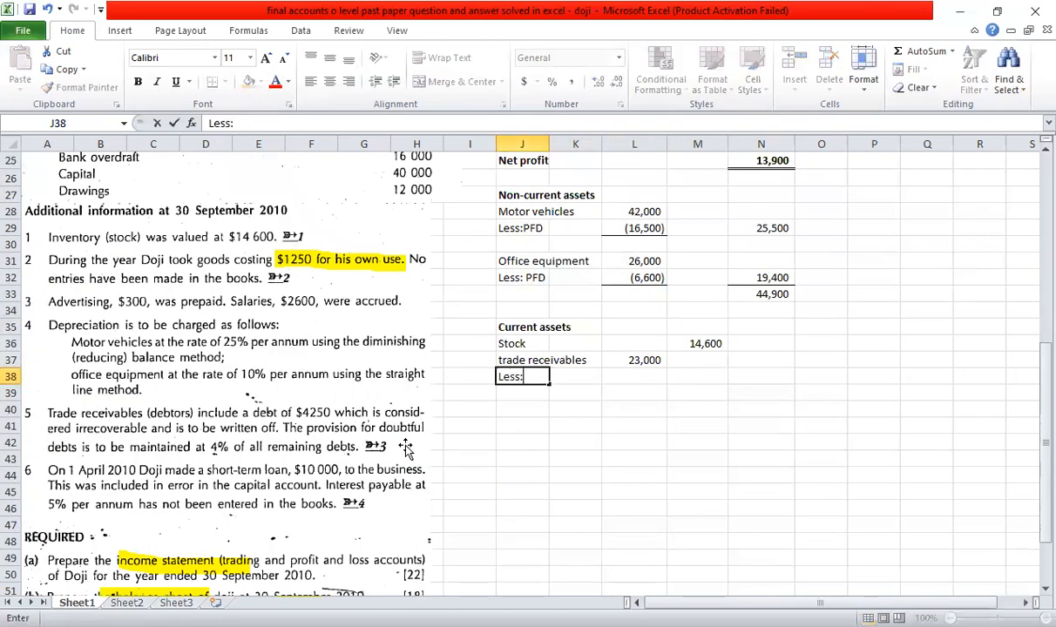
pyautogui.write(' Closin')
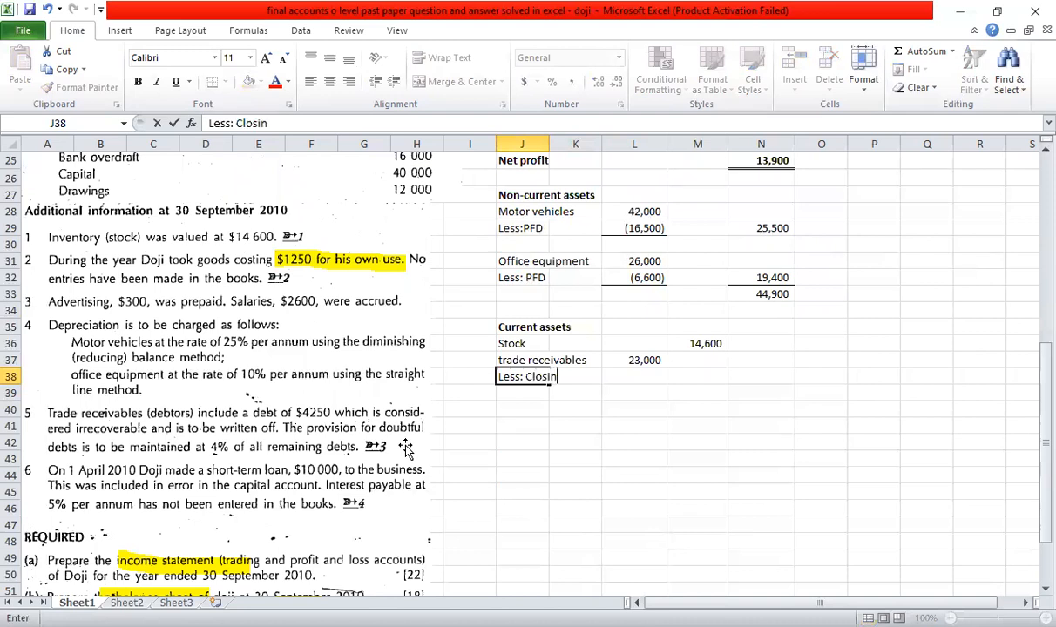
pyautogui.write('g PFBD')
# Enter the closing provision for bad debts as a negative in cell L38 with the formula =-R6.
pyautogui.press('Right')
pyautogui.press('Right')
pyautogui.write('=-')
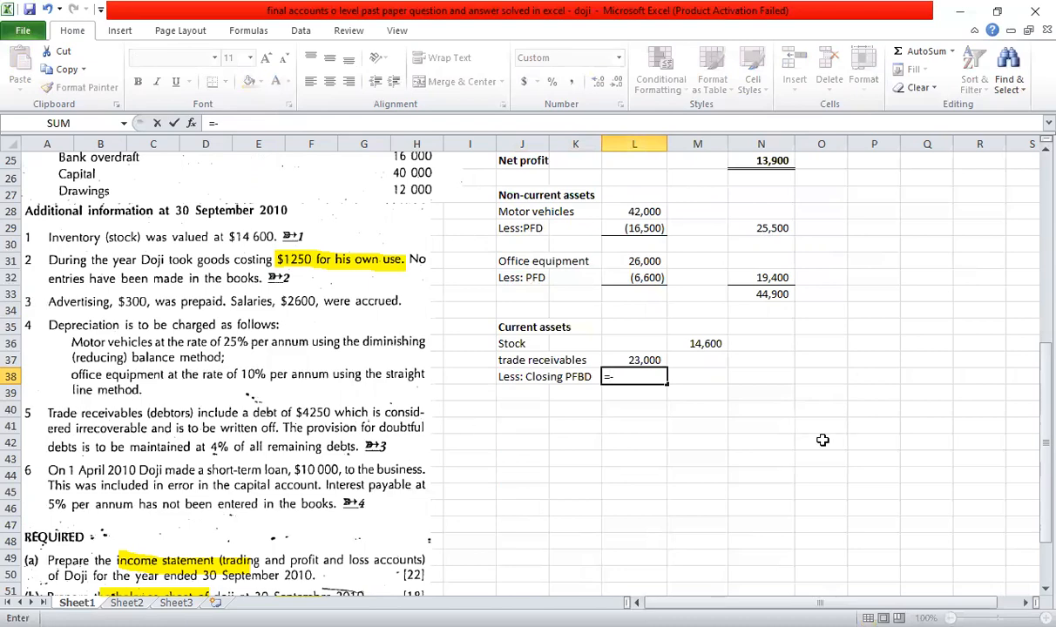
pyautogui.scroll(8, 936, 447)
pyautogui.click(976, 245)
pyautogui.scroll(-5, 810, 488)
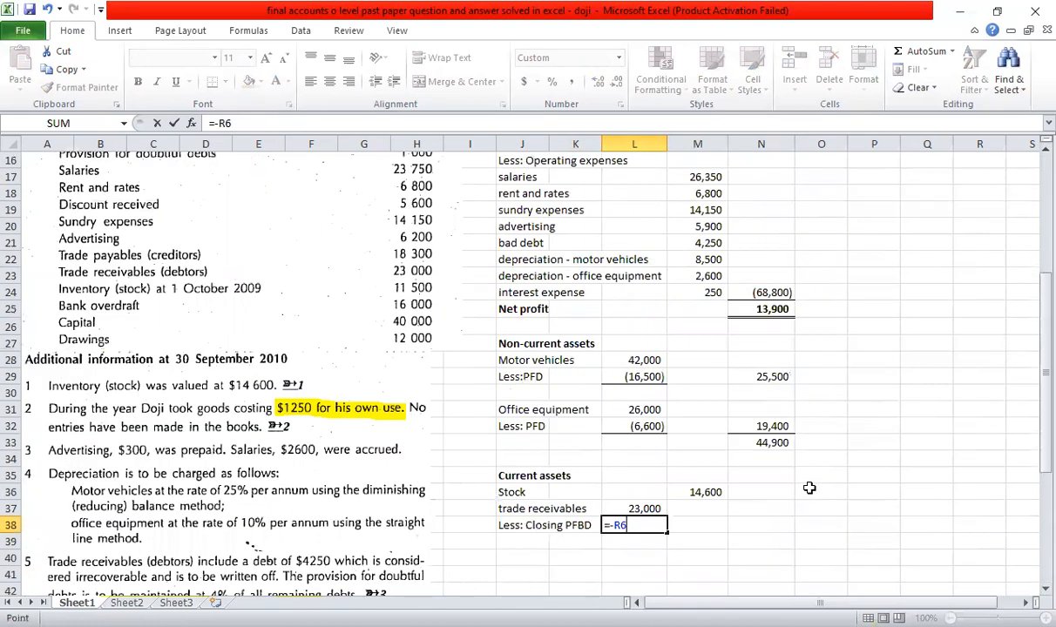
pyautogui.scroll(-3, 810, 488)
pyautogui.hotkey('ctrl', 'Return')
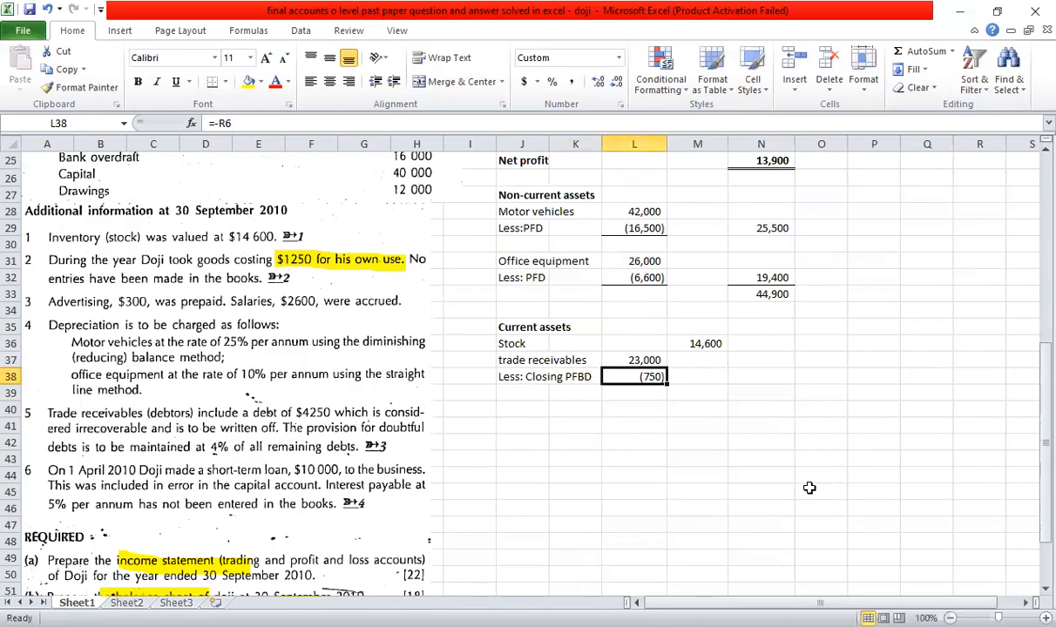
# Deduct the bad debt written off from trade receivables by changing cell L37 to =23000-4250.
pyautogui.press('Up')
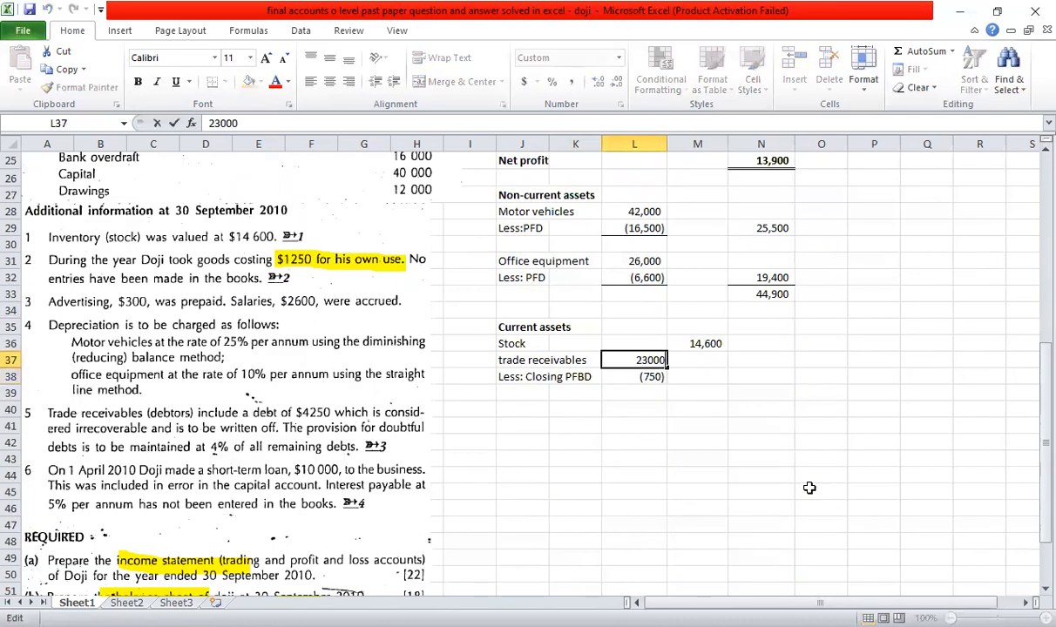
pyautogui.write('=23000-')
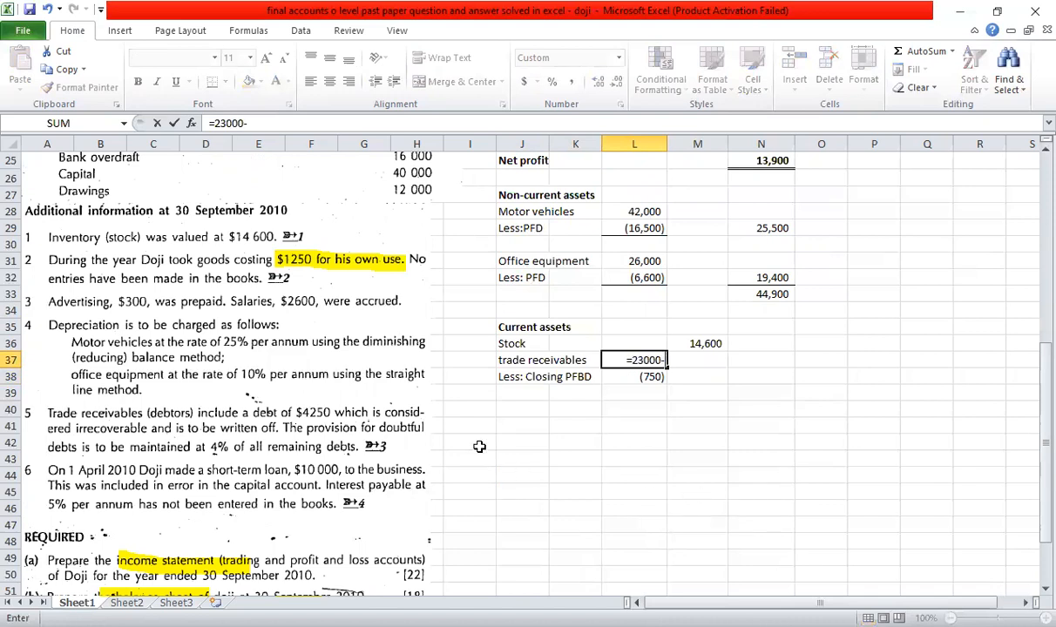
pyautogui.write('42')
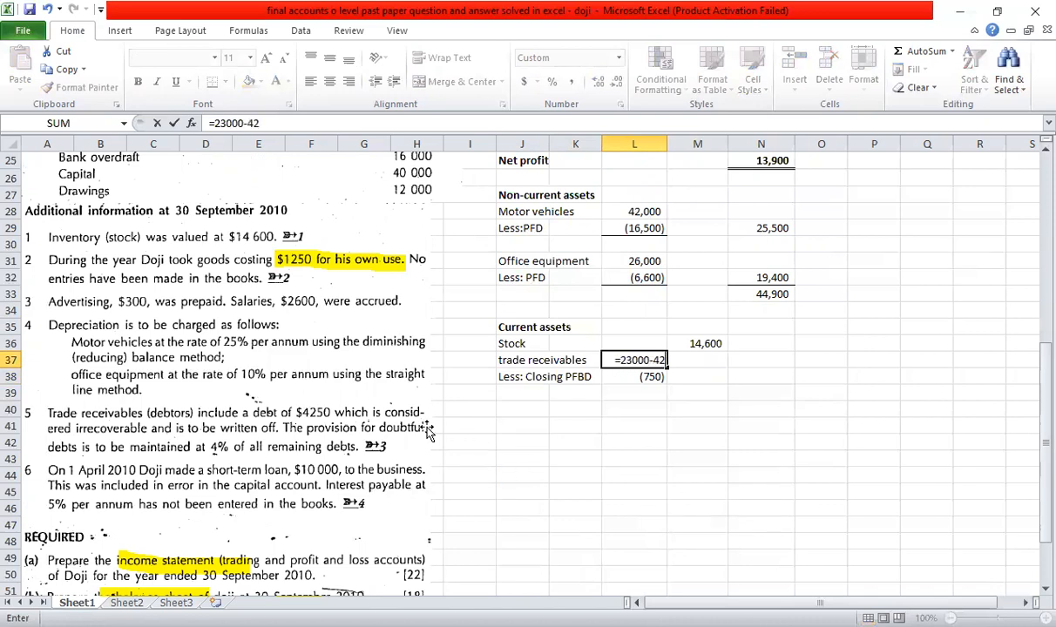
pyautogui.write('50')
pyautogui.press('Return')
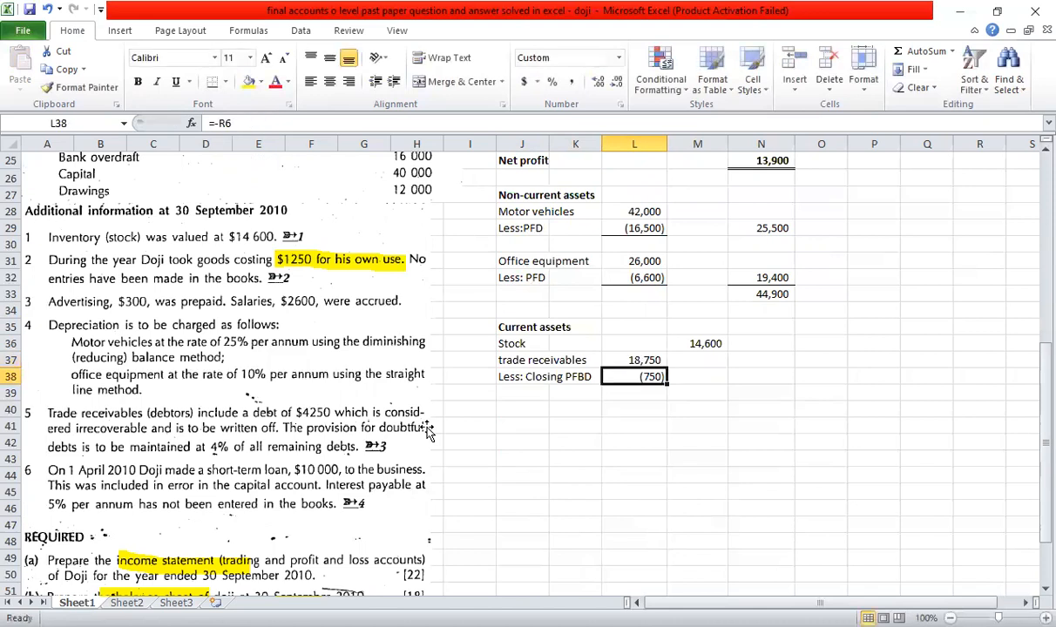
# Calculate net trade receivables in cell M38 with =SUM(L37:L38) and add a bottom border under the closing provision in L38.
pyautogui.press('Right')
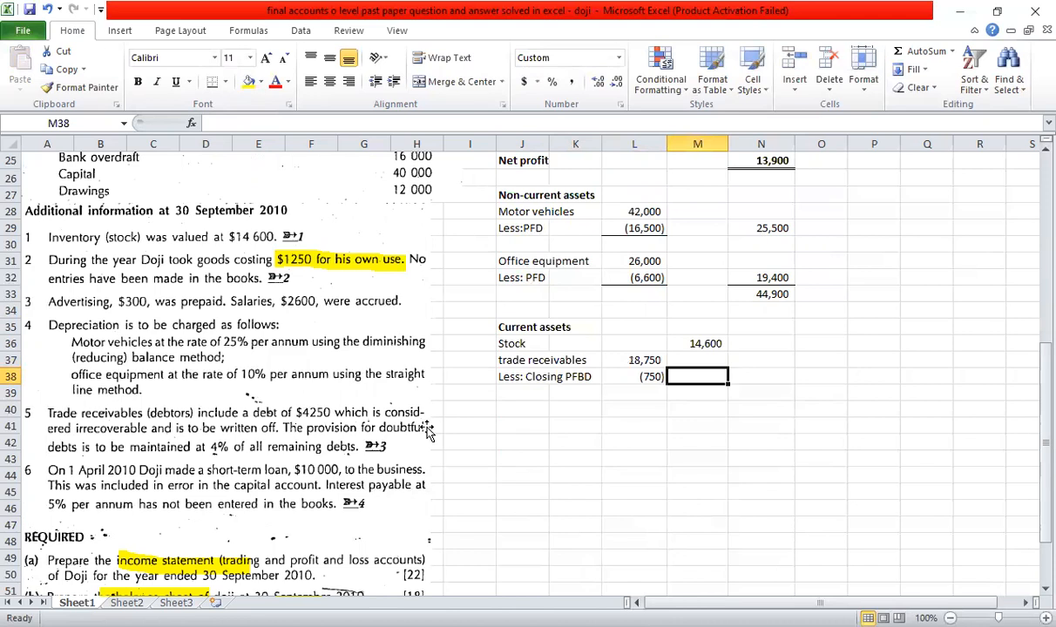
pyautogui.hotkey('alt', '=')
pyautogui.press('Left')
pyautogui.hotkey('shift', 'Up')
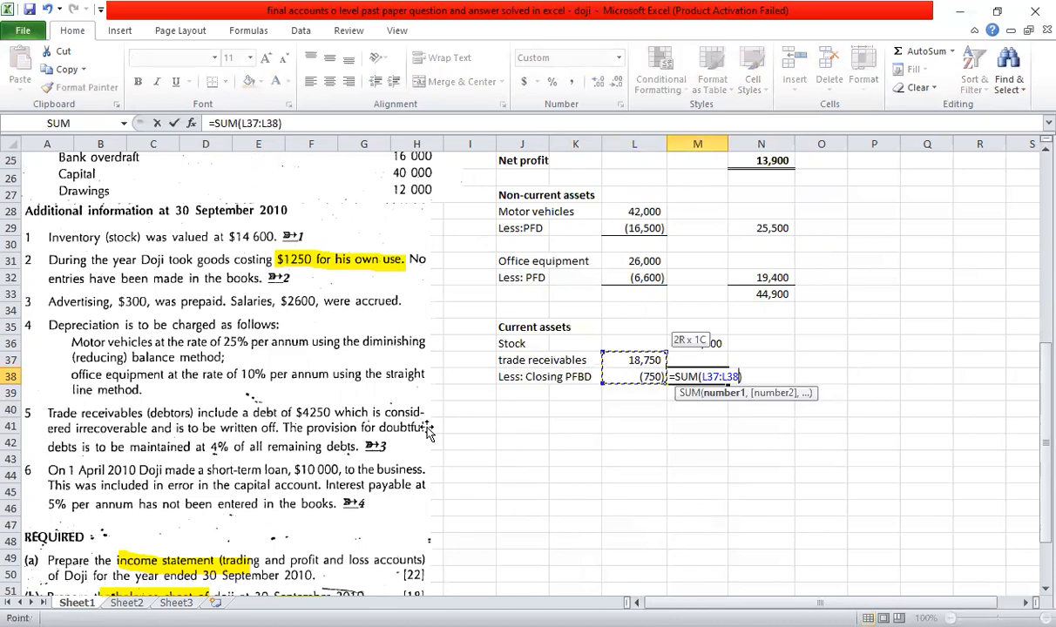
pyautogui.hotkey('shift', 'Tab')
pyautogui.click(211, 82)
pyautogui.click(573, 476)
# Add the label "Prepaid advertising" in cell J39 and enter its amount of 300 in cell M39.
pyautogui.click(525, 395)
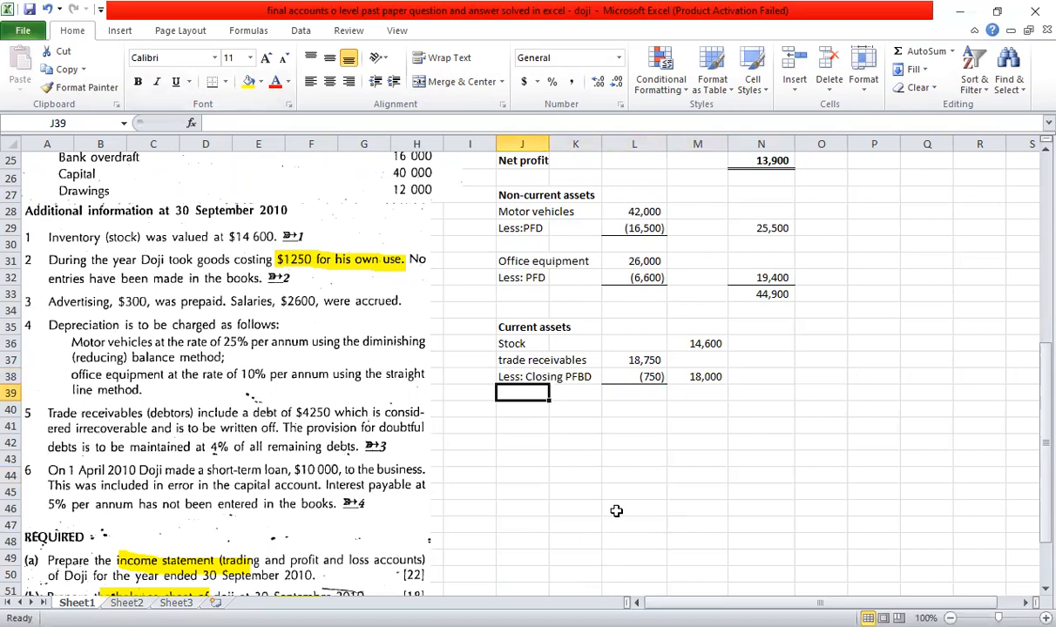
pyautogui.write('Prepaid advertising')
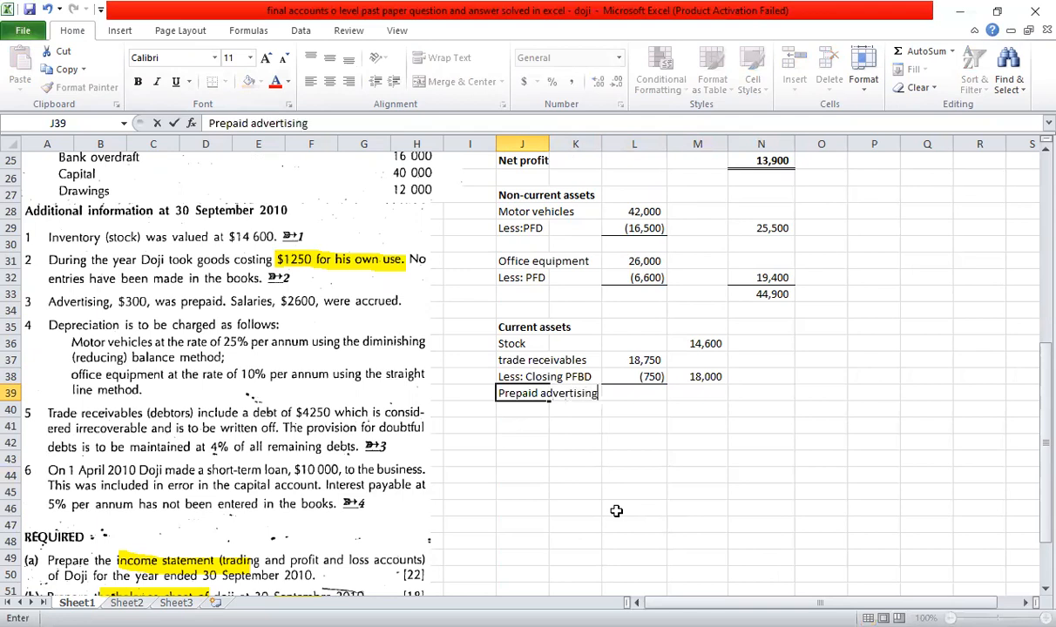
pyautogui.press('Right')
pyautogui.press('Right')
pyautogui.press('Right')
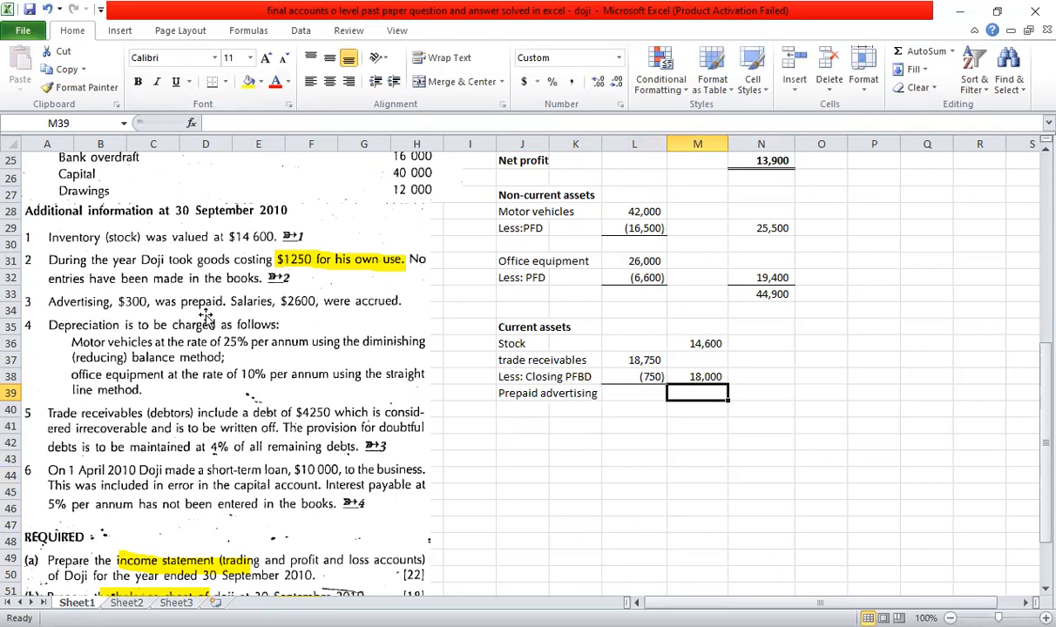
pyautogui.write('300')
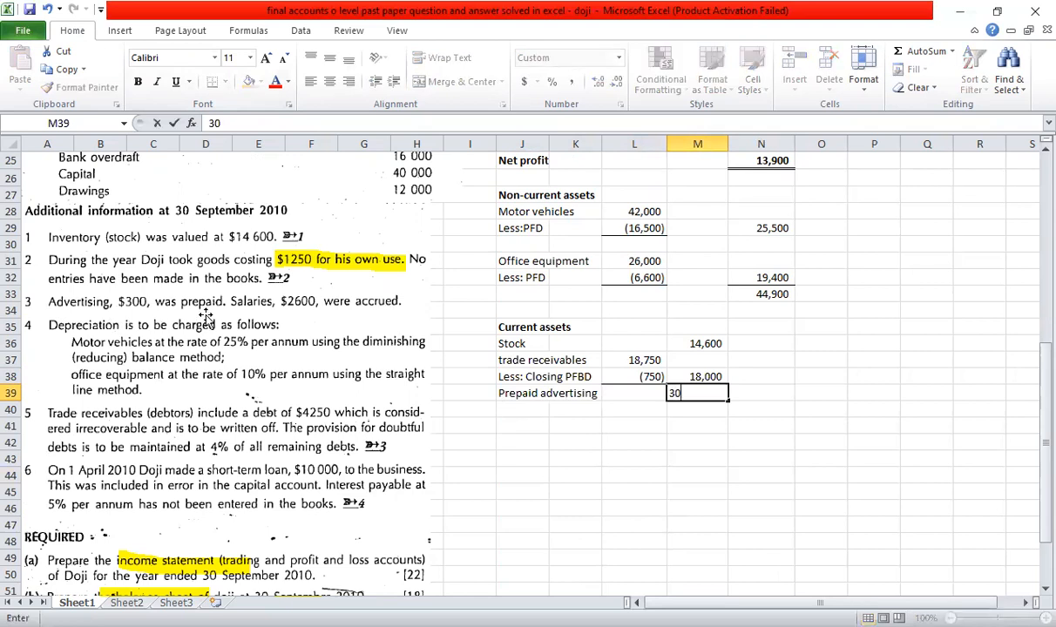
pyautogui.press('Return')
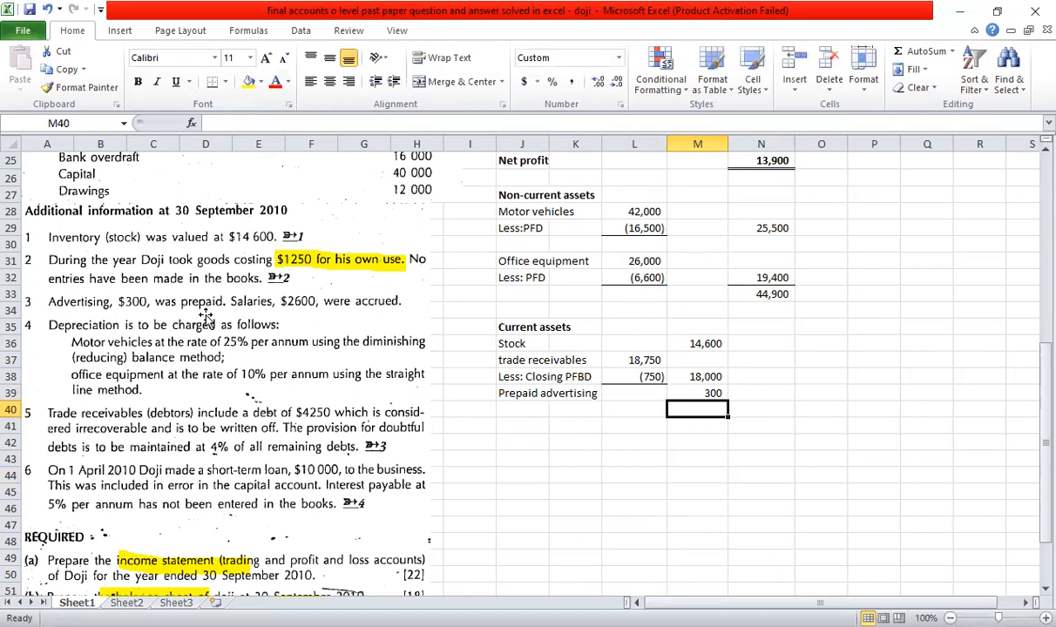
pyautogui.press('Up')
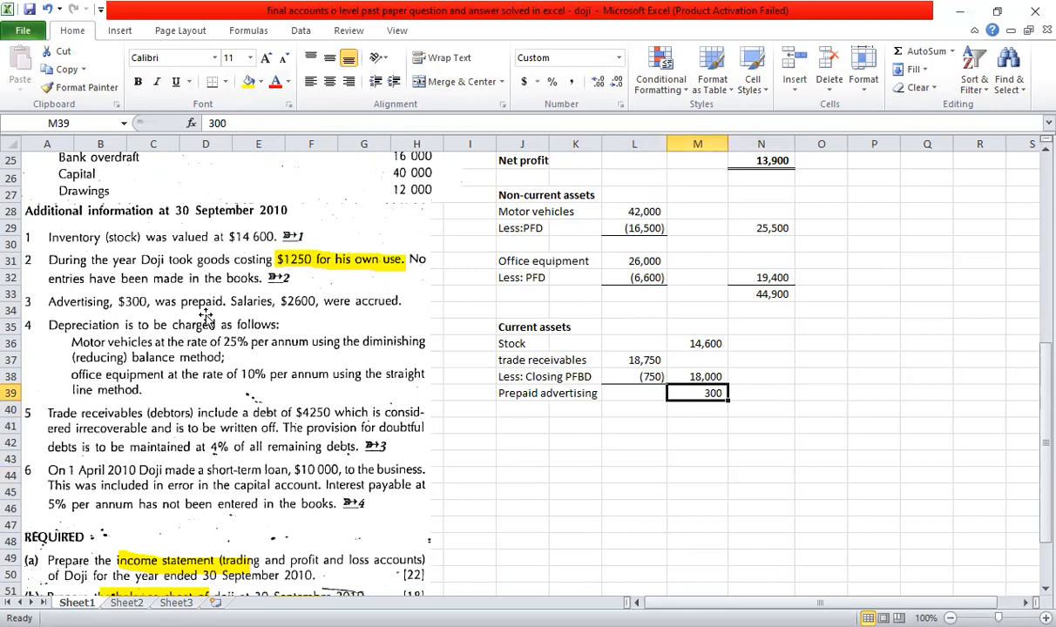
pyautogui.hotkey('alt', '=')
pyautogui.press('Return')
pyautogui.press('Up')
pyautogui.press('F2')
pyautogui.press('Escape')
pyautogui.hotkey('ctrl', 'z')
pyautogui.press('Return')
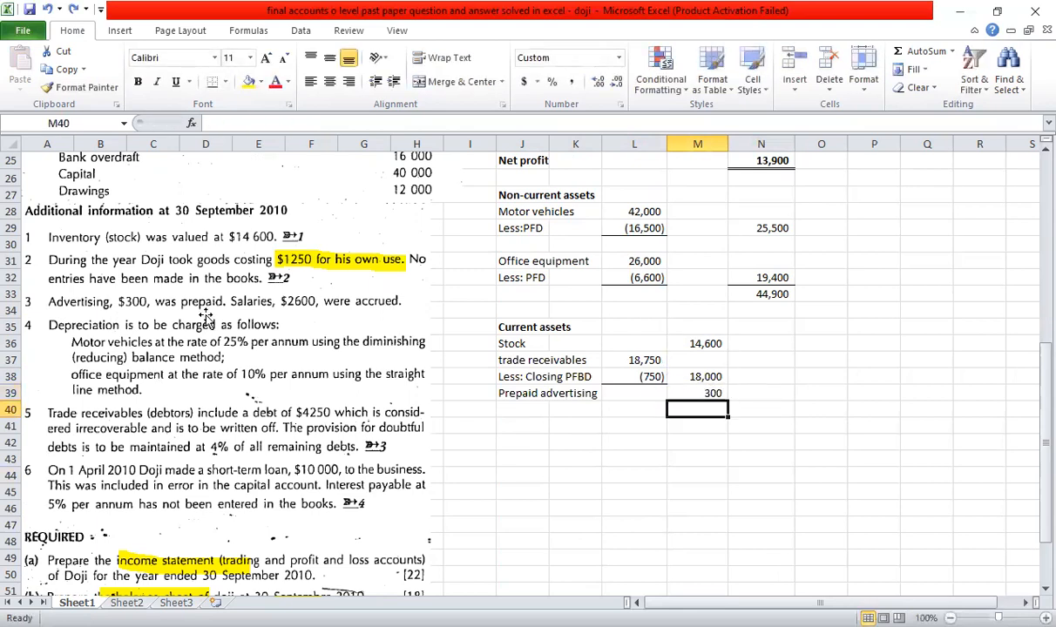
# Total the current assets from M36 to M39 in cell M40, with a bottom border under the prepaid advertising amount.
pyautogui.hotkey('alt', '=')
pyautogui.hotkey('ctrl', 'Return')
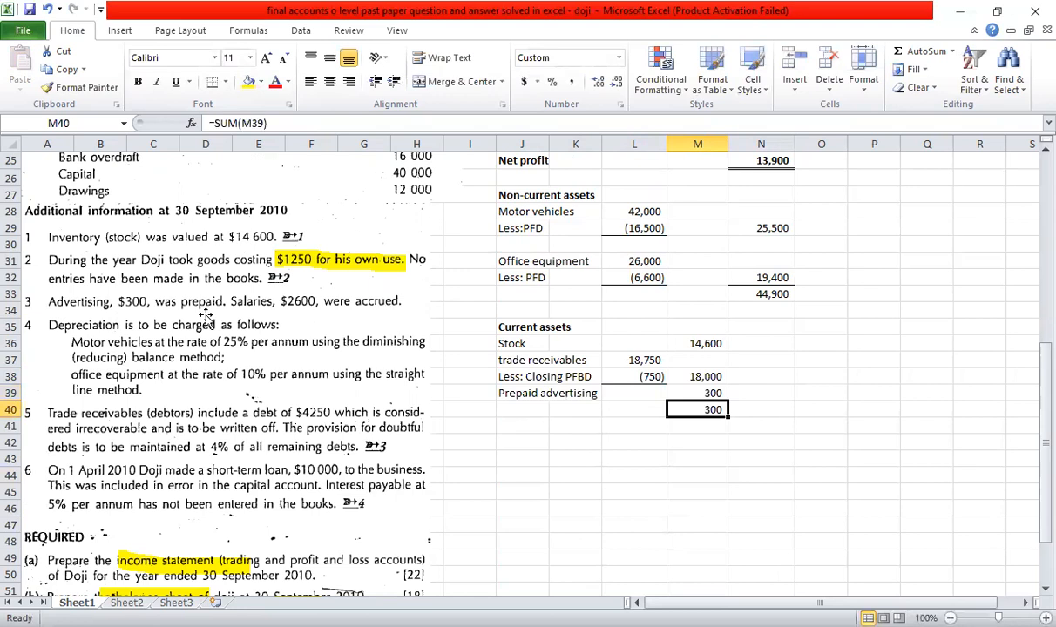
pyautogui.hotkey('alt', '=')
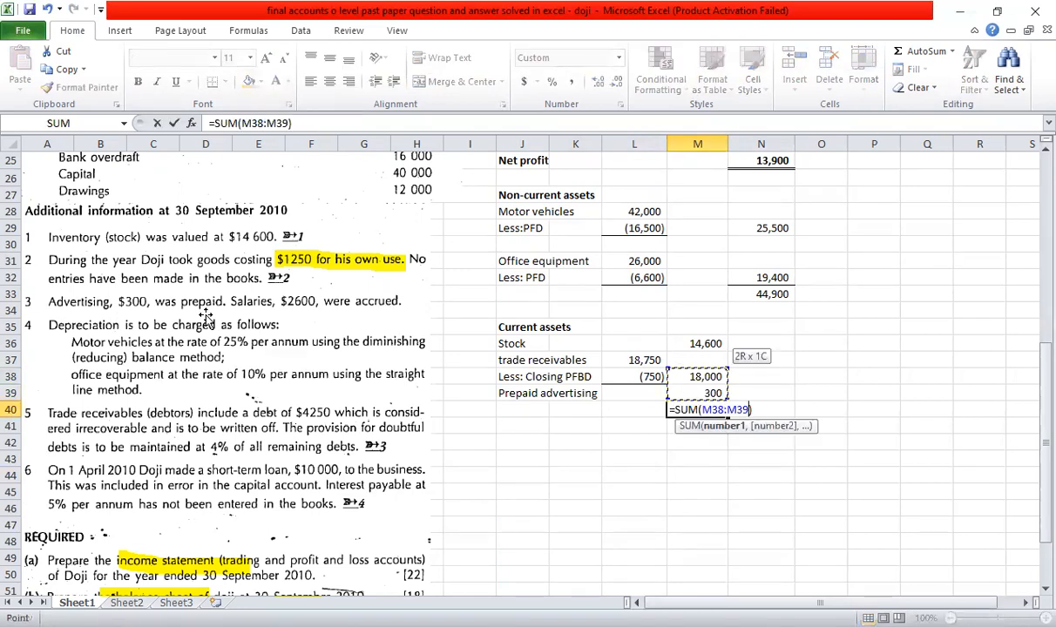
pyautogui.hotkey('shift', 'Return')
pyautogui.click(647, 481)
# Add the bold heading "Current liabilities" in cell J41 below the current assets.
pyautogui.click(540, 440)
pyautogui.press('Up')
pyautogui.hotkey('ctrl', 'b')
pyautogui.write('Current l')
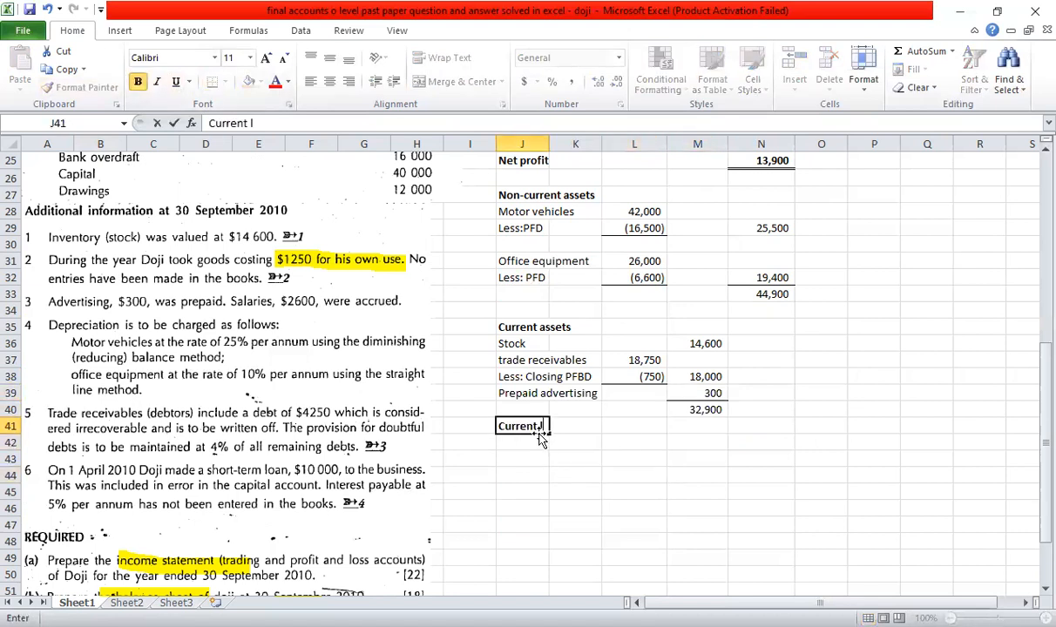
pyautogui.write('iabilities')
pyautogui.press('BackSpace')
pyautogui.press('BackSpace')
pyautogui.write('ies')
pyautogui.press('Return')
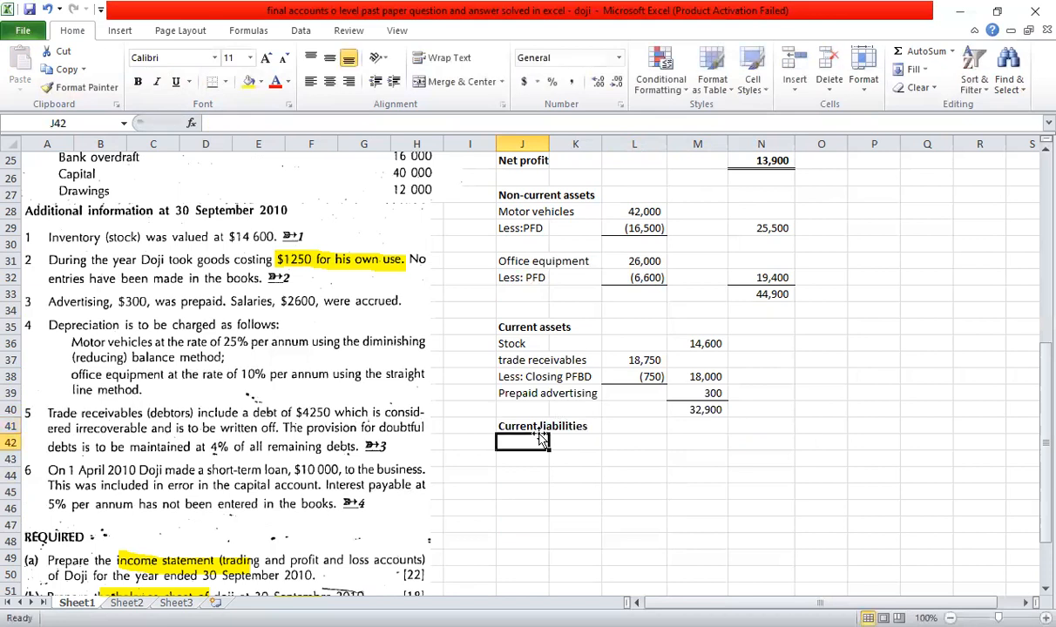
# Add the label "Trade payables" in cell J42 and enter its balance of 18300 from the question in cell L42.
pyautogui.write('Trade')
pyautogui.press('BackSpace')
pyautogui.write('de payables')
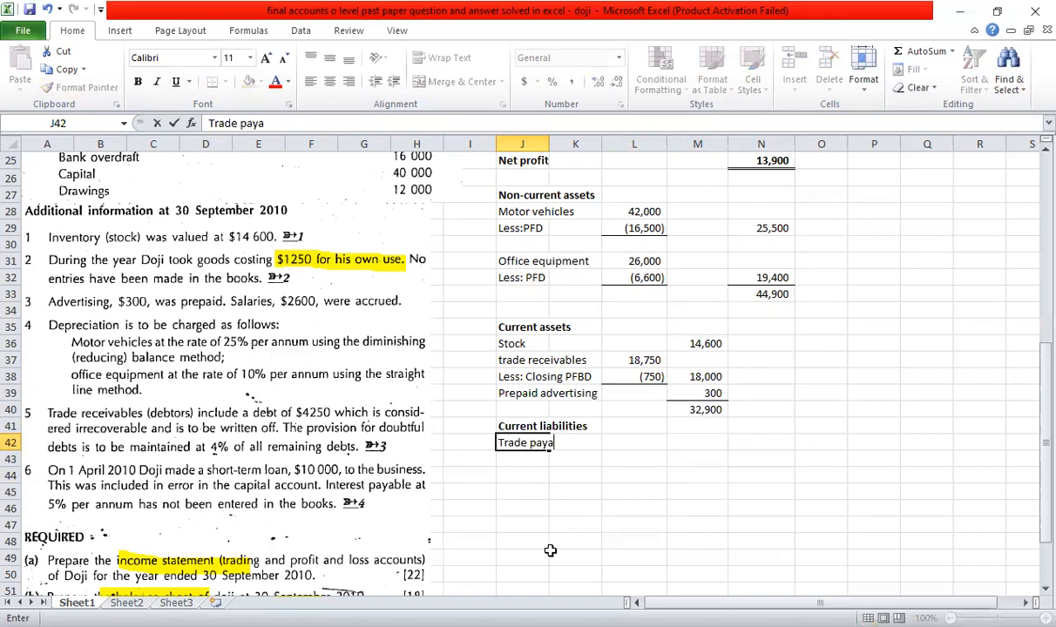
pyautogui.press('Return')
pyautogui.press('Right')
pyautogui.press('Right')
pyautogui.press('Up')
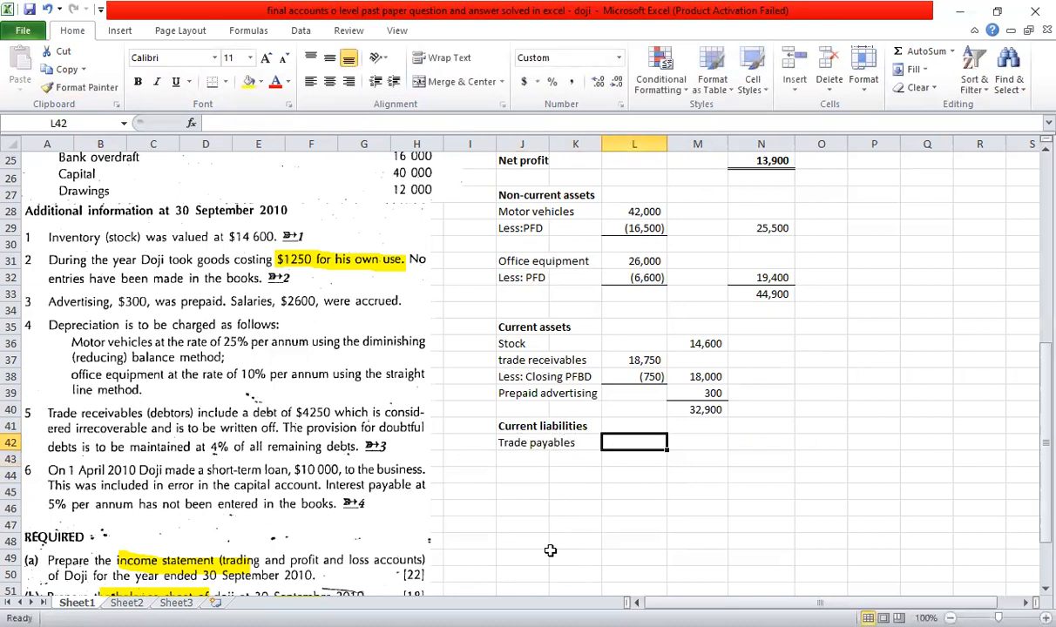
pyautogui.scroll(4, 197, 515)
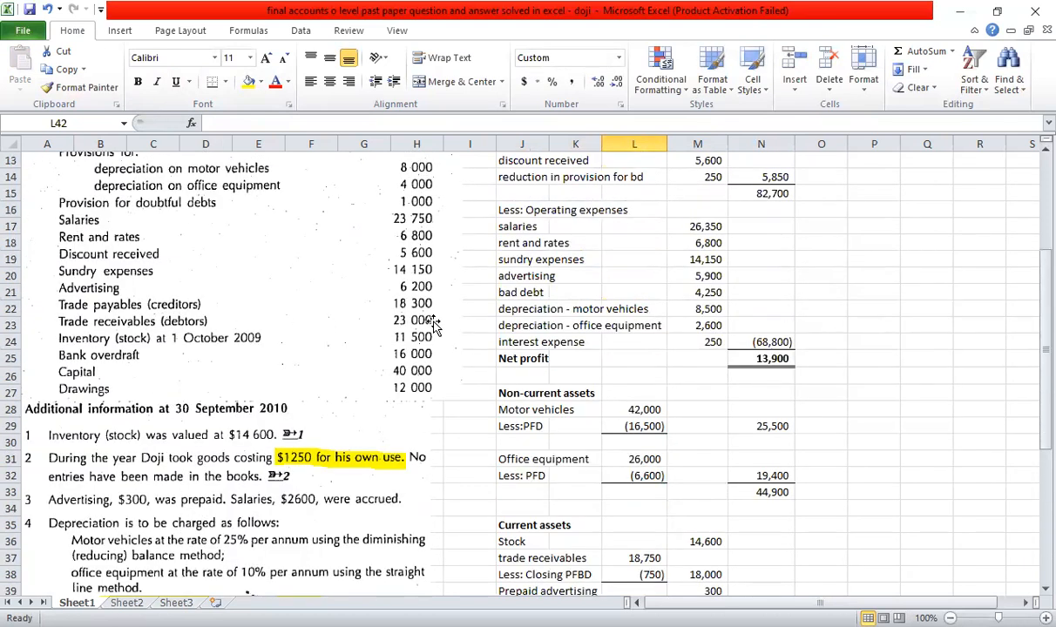
pyautogui.scroll(-3, 434, 324)
pyautogui.write('1')
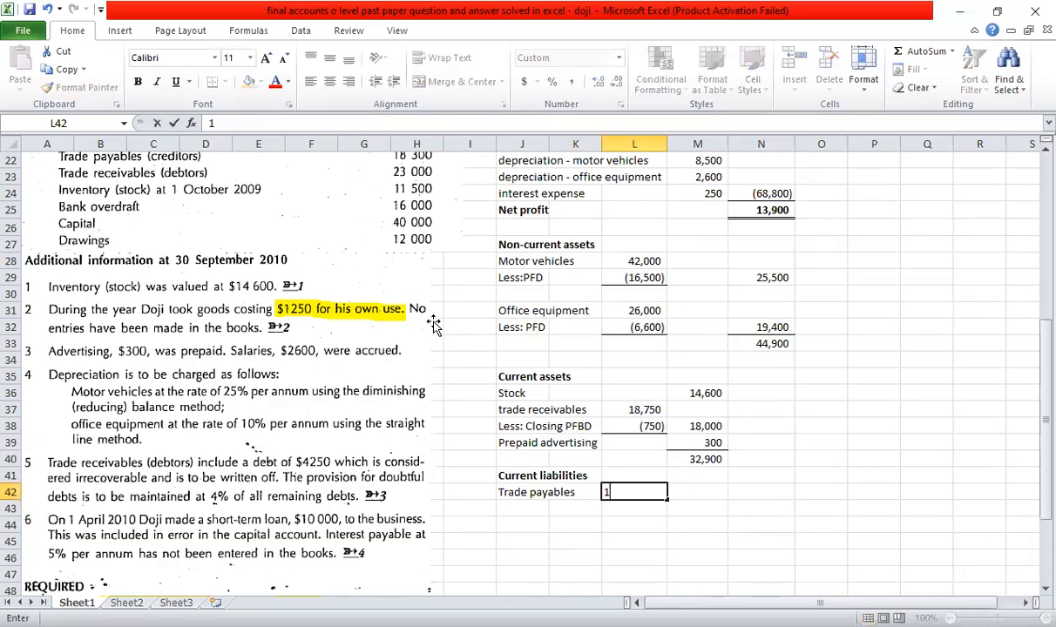
pyautogui.write('8,300')
pyautogui.press('Return')
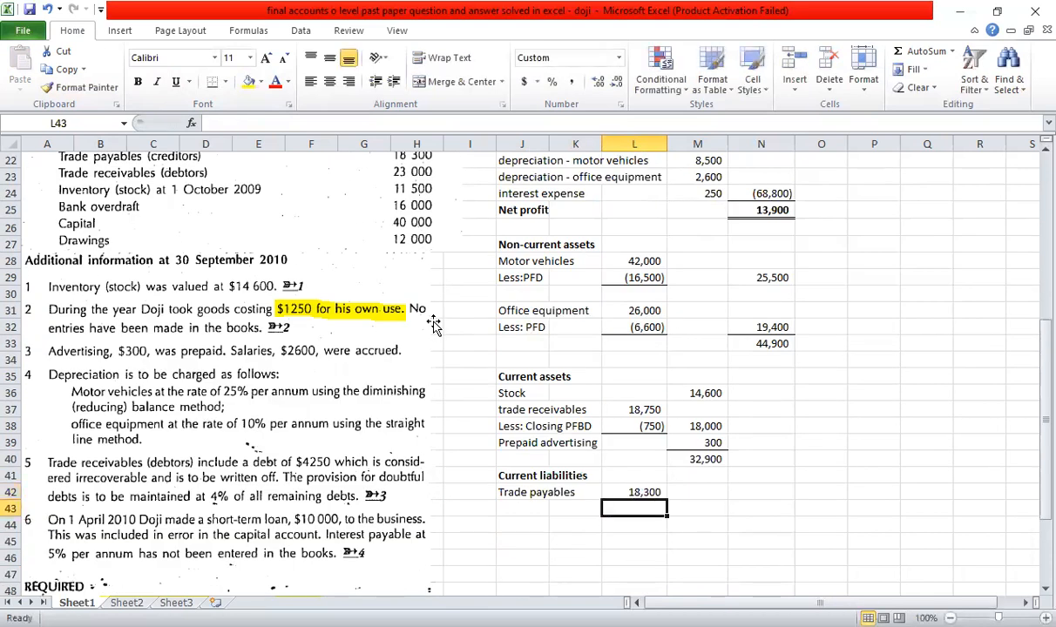
# Add the label "short term loan" in cell J43 and enter the 10000 loan from note 6 in cell L43.
pyautogui.click(501, 505)
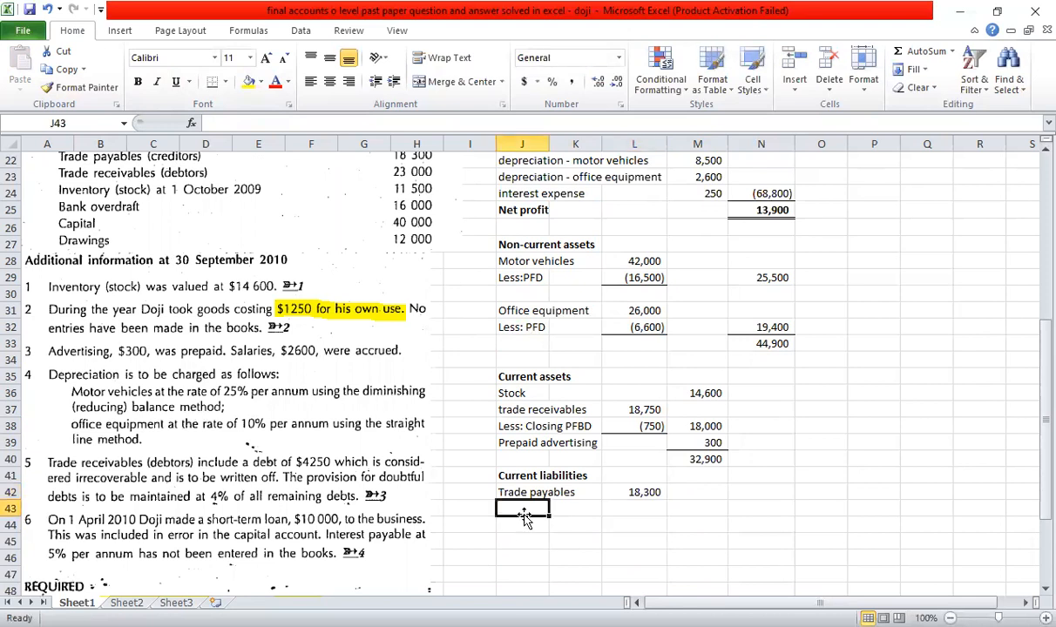
pyautogui.scroll(-2, 407, 521)
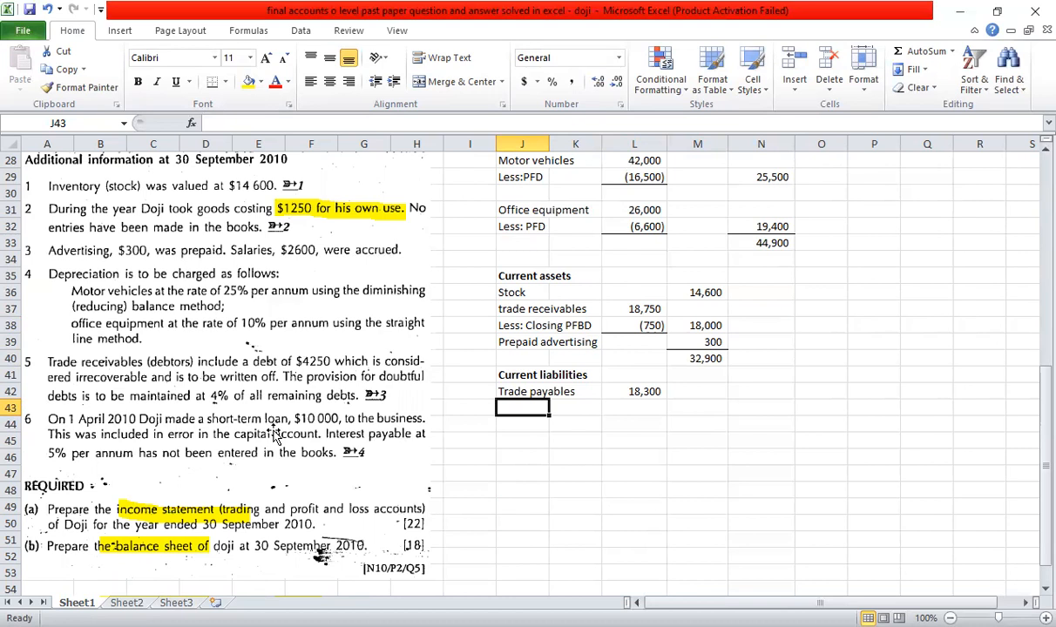
pyautogui.write('short t')
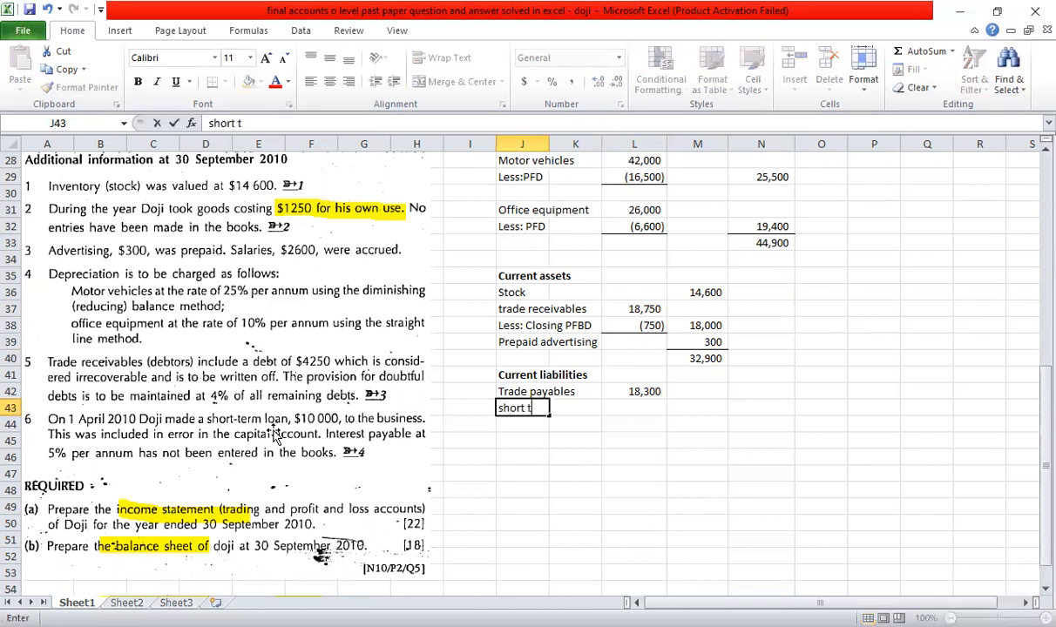
pyautogui.write('erm loan')
pyautogui.press('Tab')
pyautogui.press('Tab')
pyautogui.write('10,000')
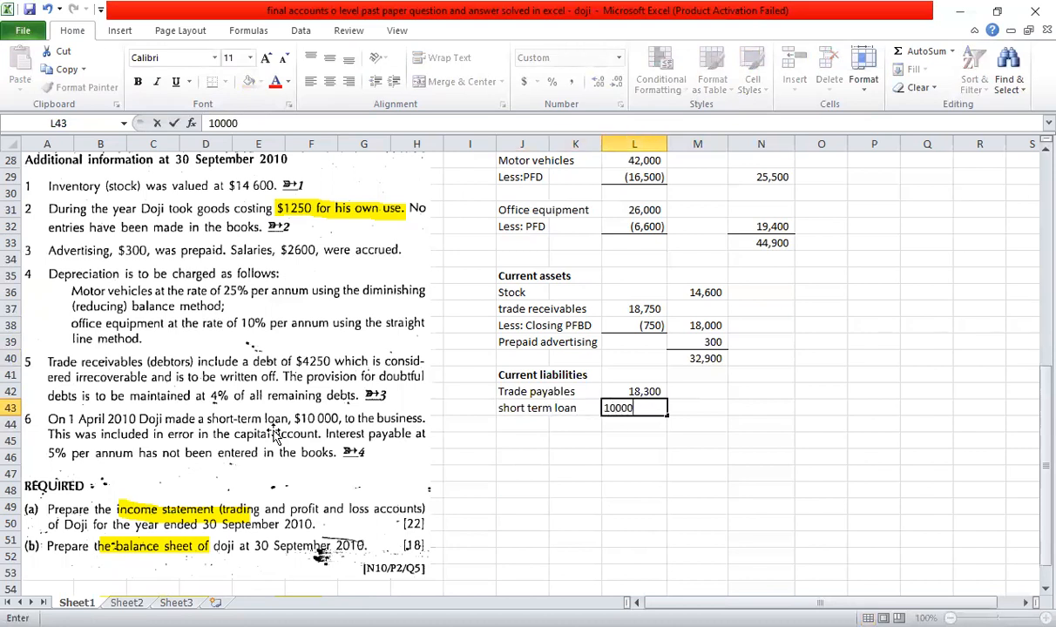
pyautogui.press('Return')
# Add the label "Bank overdraft" in cell J44 and enter its balance of 16000 from the question in cell L44.
pyautogui.press('Left')
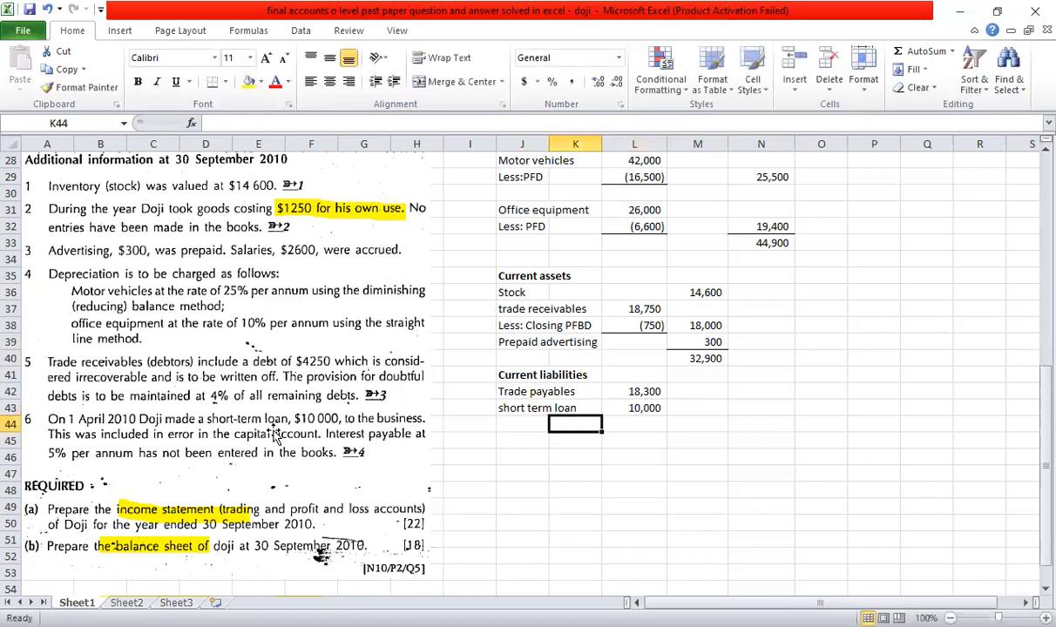
pyautogui.scroll(9, 276, 433)
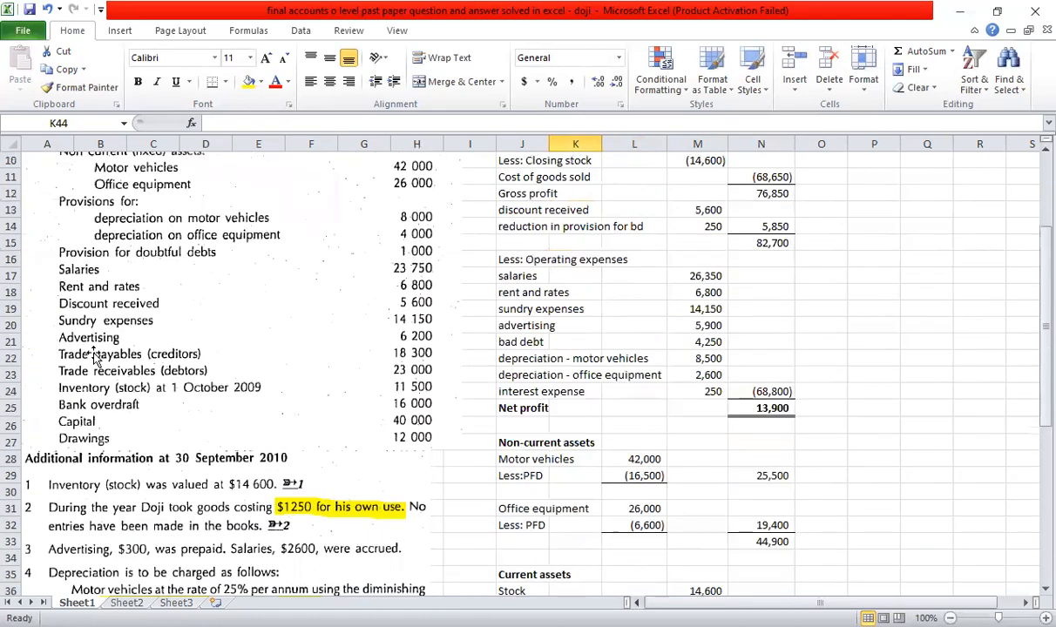
pyautogui.scroll(-3, 109, 383)
pyautogui.scroll(-5, 410, 418)
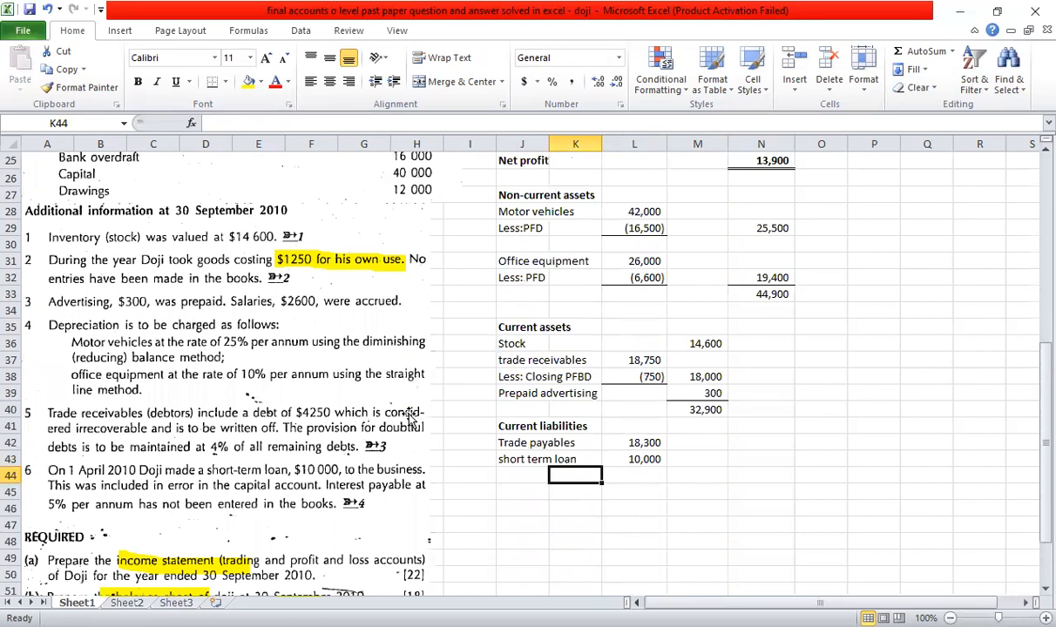
pyautogui.press('Left')
pyautogui.write('Bank ')
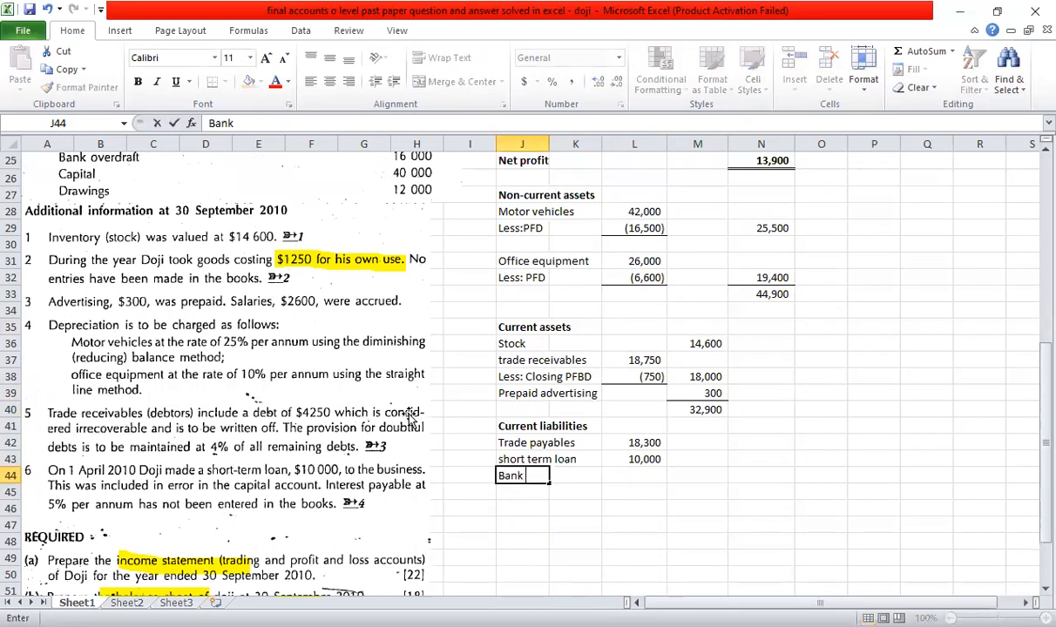
pyautogui.write('overdraft')
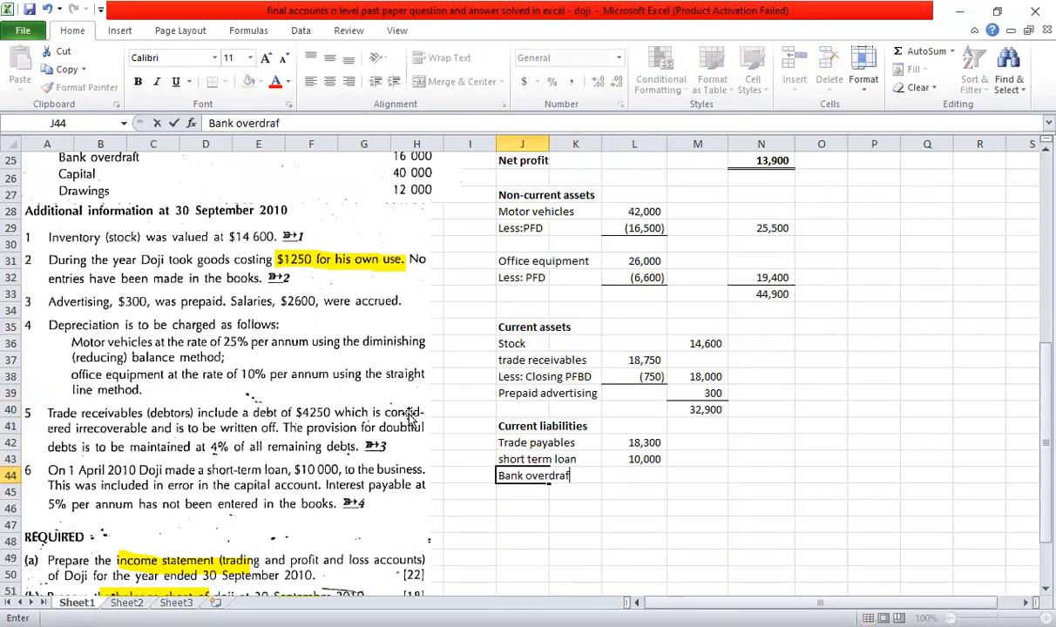
pyautogui.press('Right')
pyautogui.press('Right')
pyautogui.write('16000')
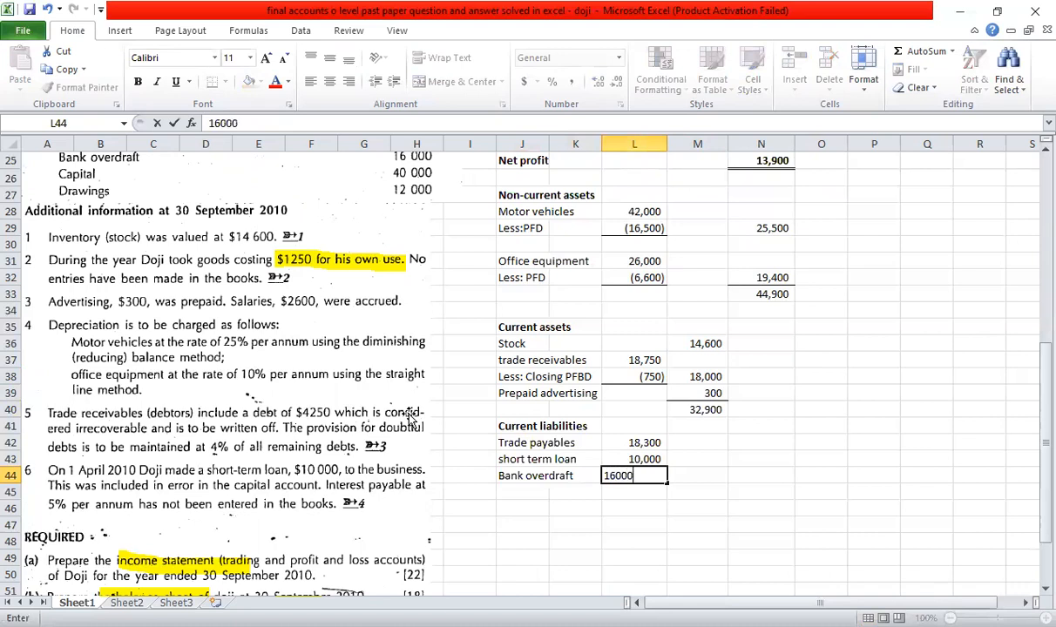
pyautogui.press('Return')
# Format the range L43:N52 with comma style and no decimal places.
pyautogui.press('Up')
pyautogui.press('Left')
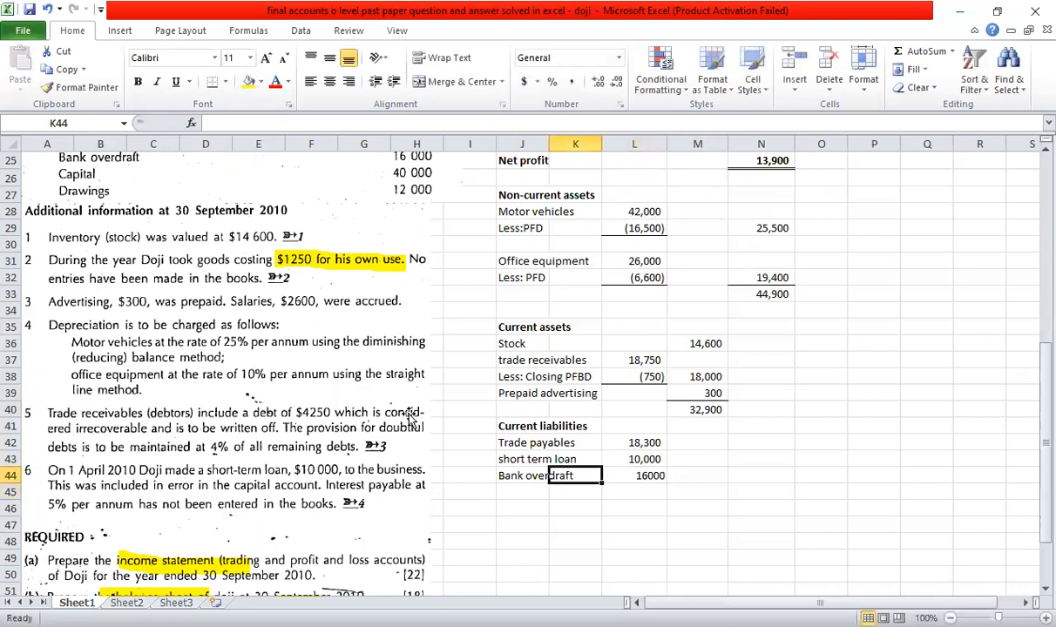
pyautogui.press('Right')
pyautogui.press('Up')
pyautogui.hotkey('shift', 'Right')
pyautogui.hotkey('shift', 'Right')
pyautogui.hotkey('shift', 'Down')
pyautogui.hotkey('shift', 'Down')
pyautogui.hotkey('shift', 'Down')
pyautogui.hotkey('shift', 'Down')
pyautogui.hotkey('shift', 'Down')
pyautogui.hotkey('shift', 'Down')
pyautogui.hotkey('shift', 'Down')
pyautogui.hotkey('shift', 'Left')
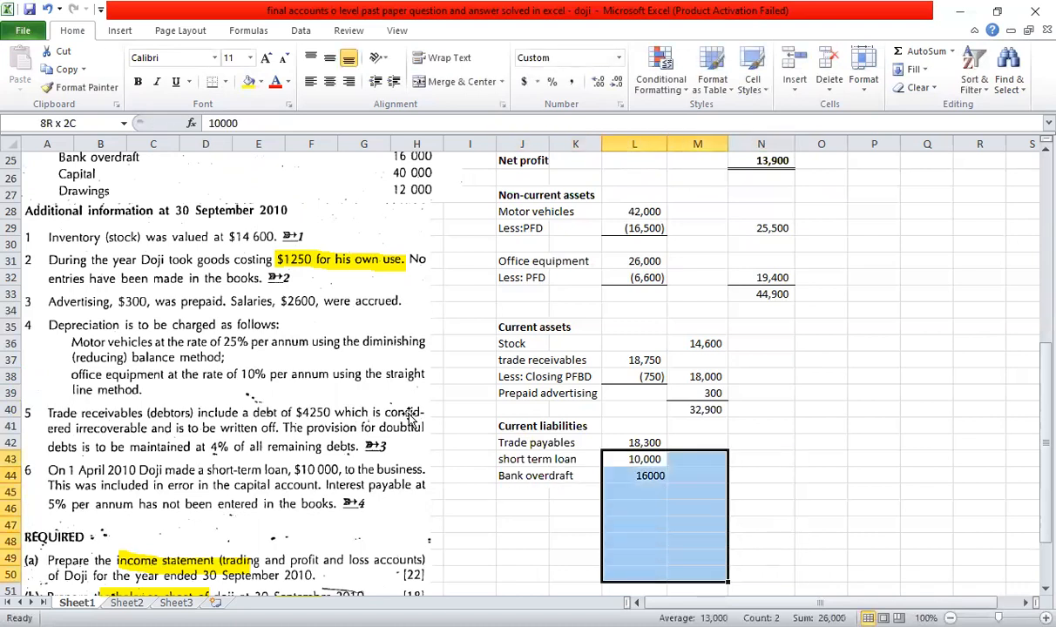
pyautogui.hotkey('shift', 'Down')
pyautogui.hotkey('shift', 'Right')
pyautogui.hotkey('shift', 'Down')
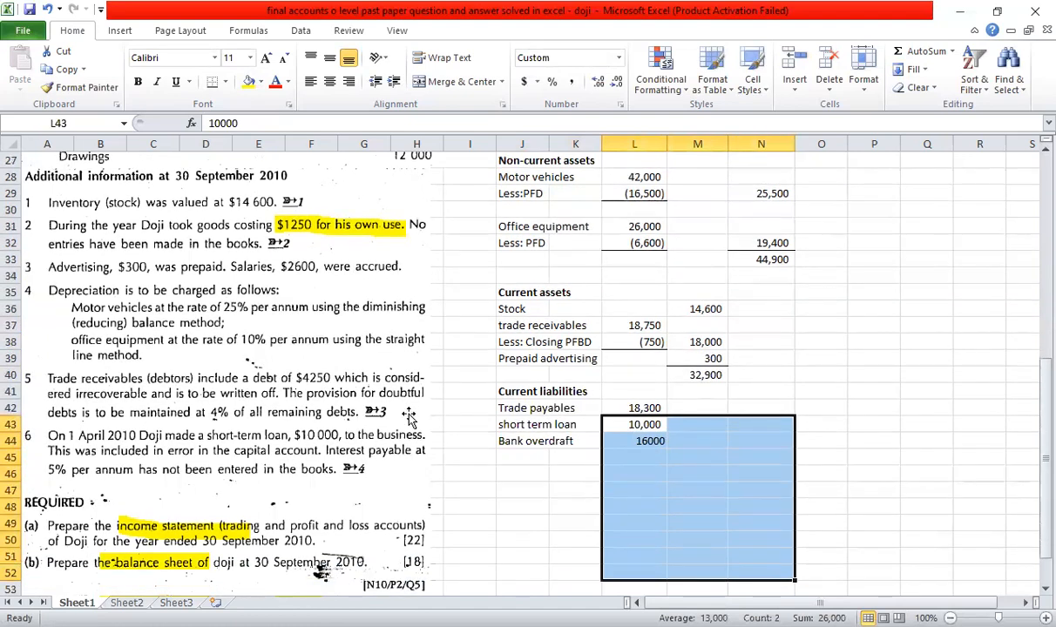
pyautogui.click(570, 82)
pyautogui.click(617, 82)
pyautogui.click(617, 82)
pyautogui.click(678, 554)
# Add the label "accruals" in cell J45 and enter the formula =2600+250 in cell L45.
pyautogui.click(542, 459)
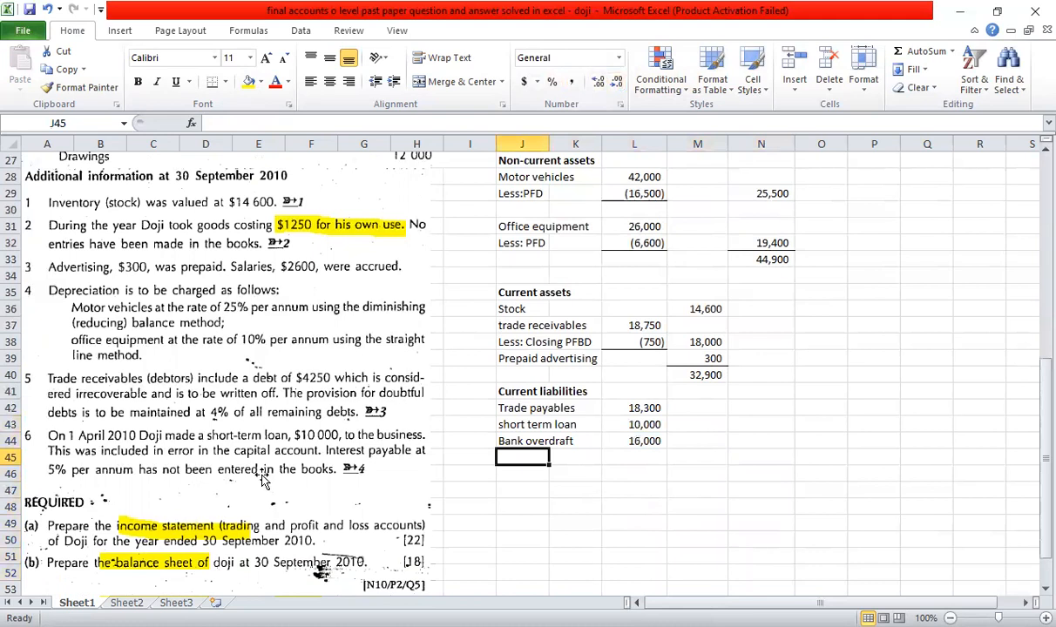
pyautogui.write('a')
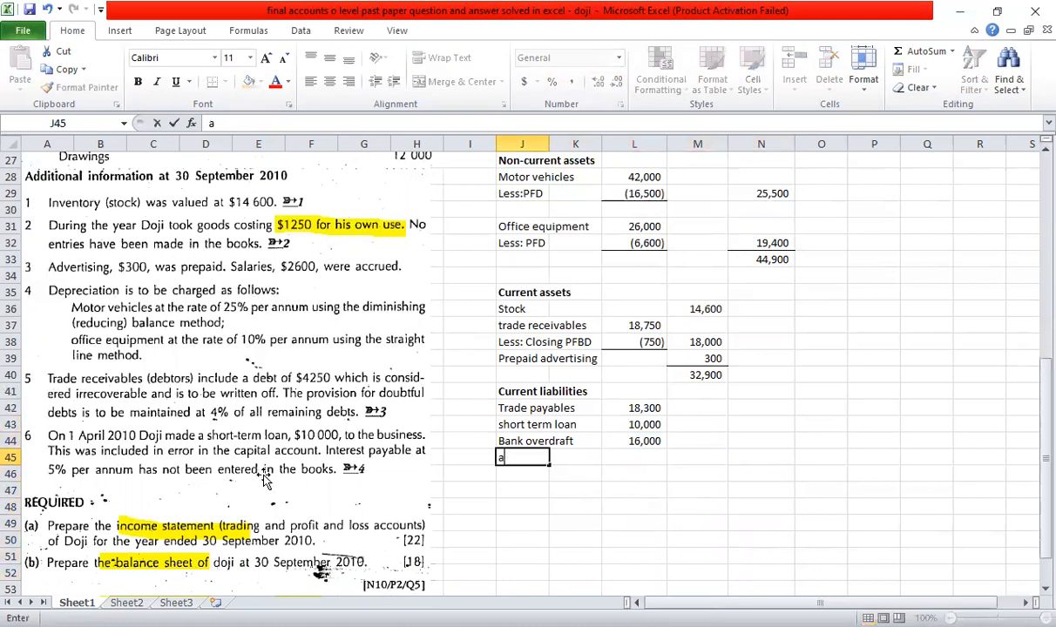
pyautogui.write('ccruals')
pyautogui.press('Tab')
pyautogui.press('Tab')
pyautogui.write('=')
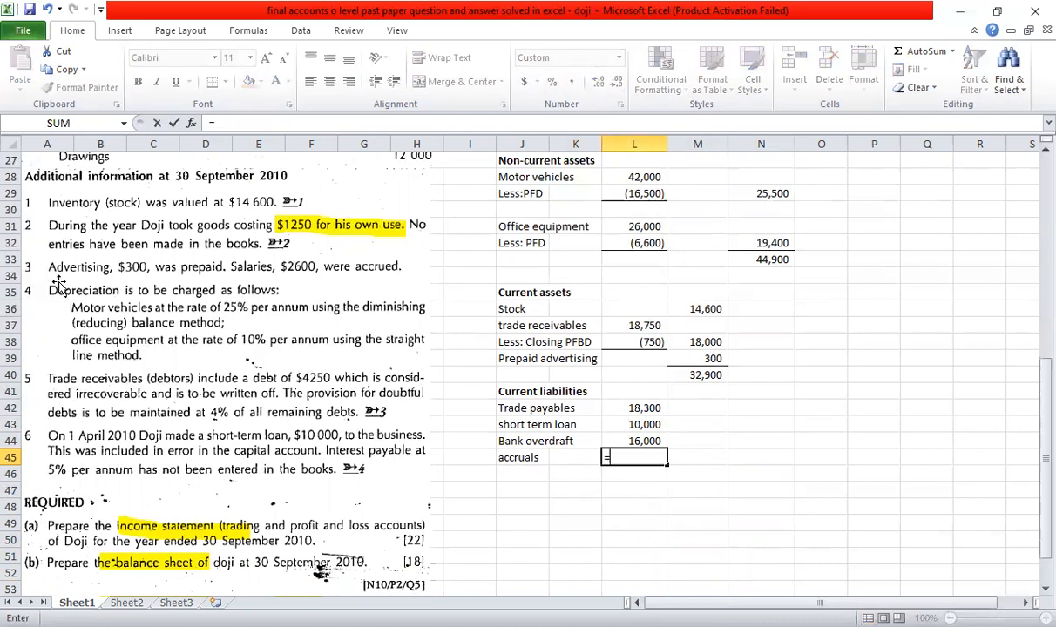
pyautogui.write('2600+')
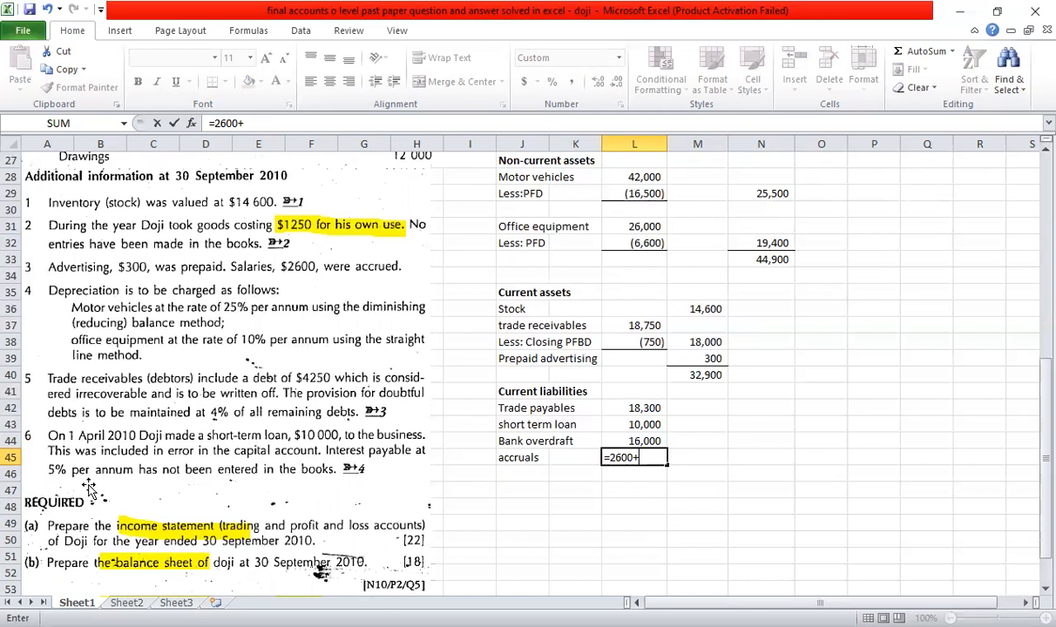
pyautogui.write('250')
pyautogui.press('Return')
# Total the current liabilities as a negative figure in cell M45 with the formula =-SUM(L42:L45).
pyautogui.press('Right')
pyautogui.press('Up')
pyautogui.hotkey('alt', '=')
pyautogui.hotkey('shift', 'Up')
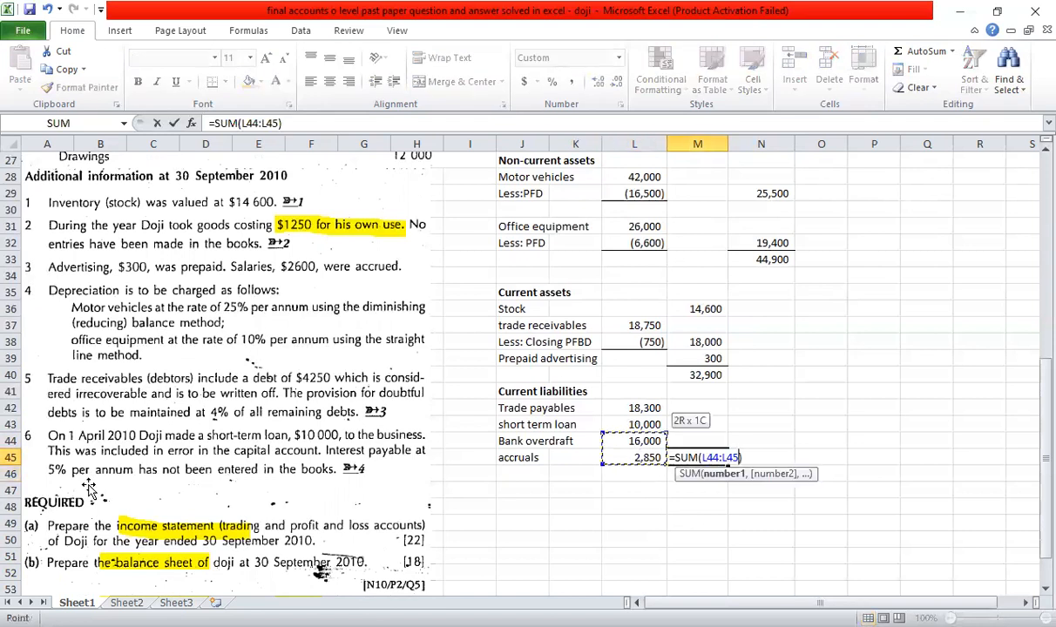
pyautogui.hotkey('shift', 'Up')
pyautogui.hotkey('shift', 'Up')
pyautogui.press('F2')
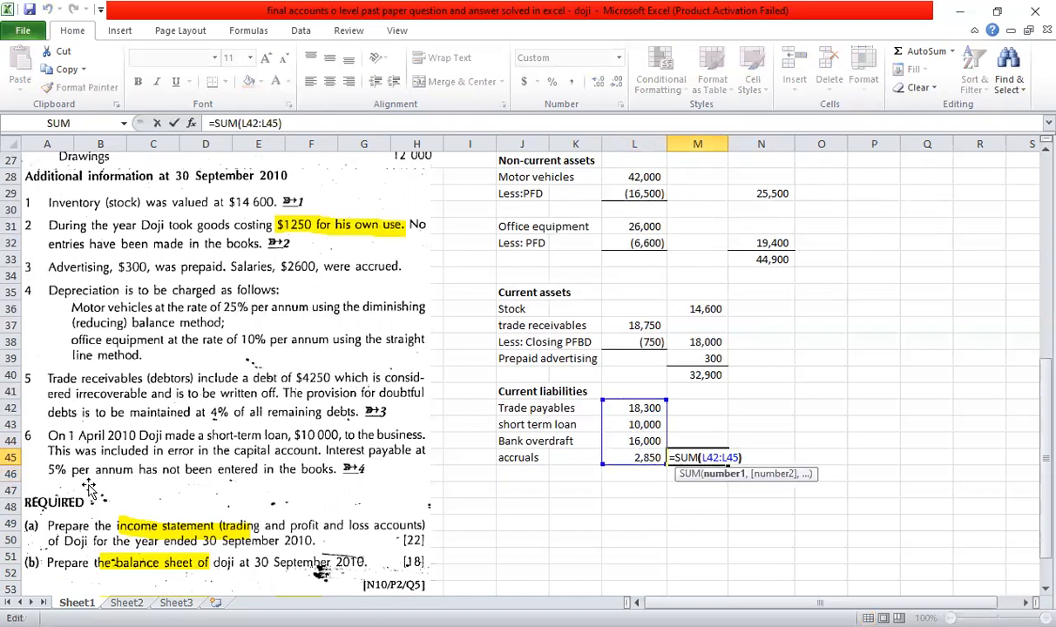
pyautogui.press('Return')
# Apply a bottom border to the accruals amount in cell L45.
pyautogui.press('Left')
pyautogui.press('Up')
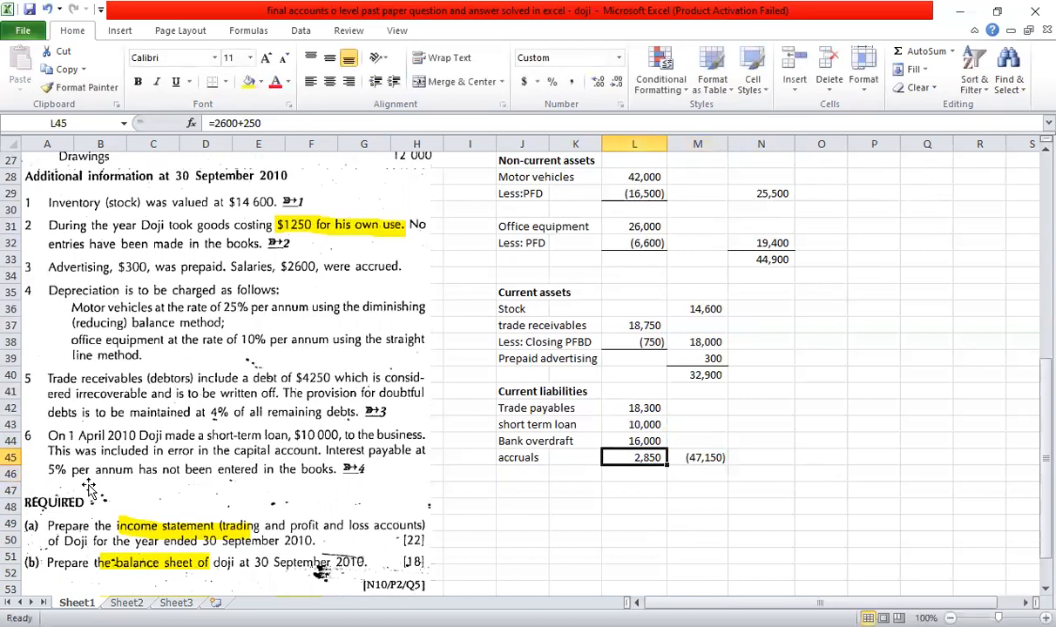
pyautogui.click(214, 82)
pyautogui.click(710, 440)
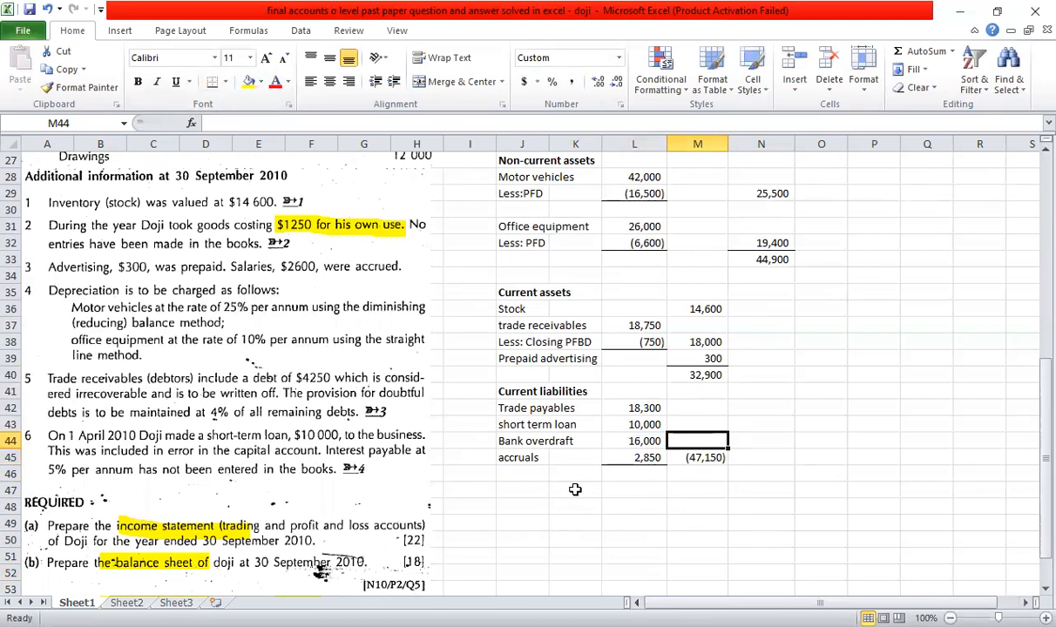
# Enter the label "working capital" in cell J47 below the current liabilities.
pyautogui.click(536, 490)
pyautogui.write('wo')
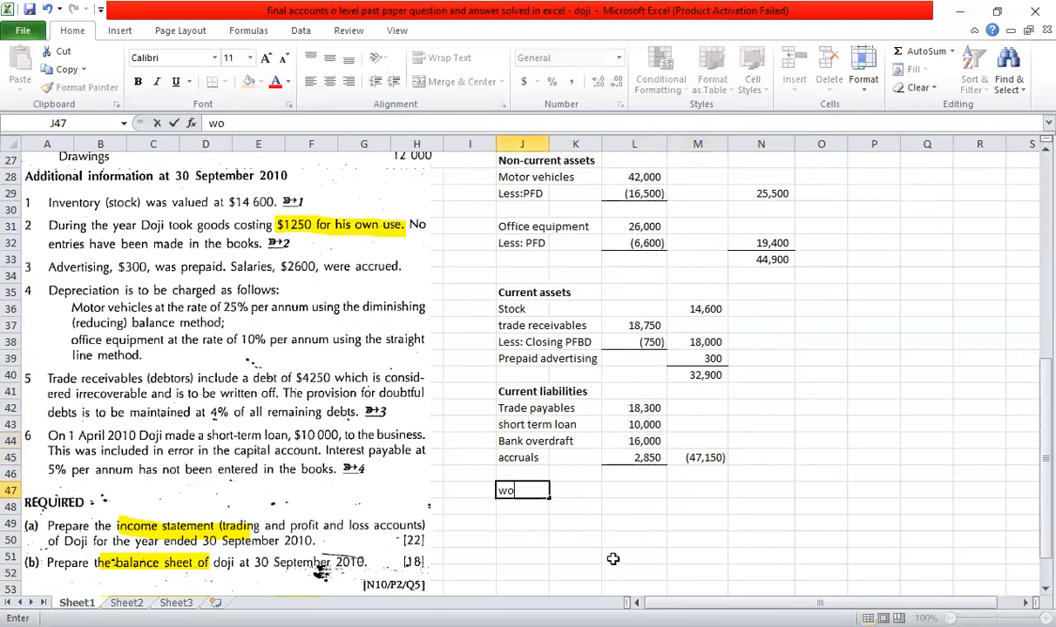
pyautogui.write('rking capital')
# Calculate working capital in cell N47 with the formula =SUM(M40:M45).
pyautogui.press('Tab')
pyautogui.press('Tab')
pyautogui.press('Tab')
pyautogui.press('Tab')
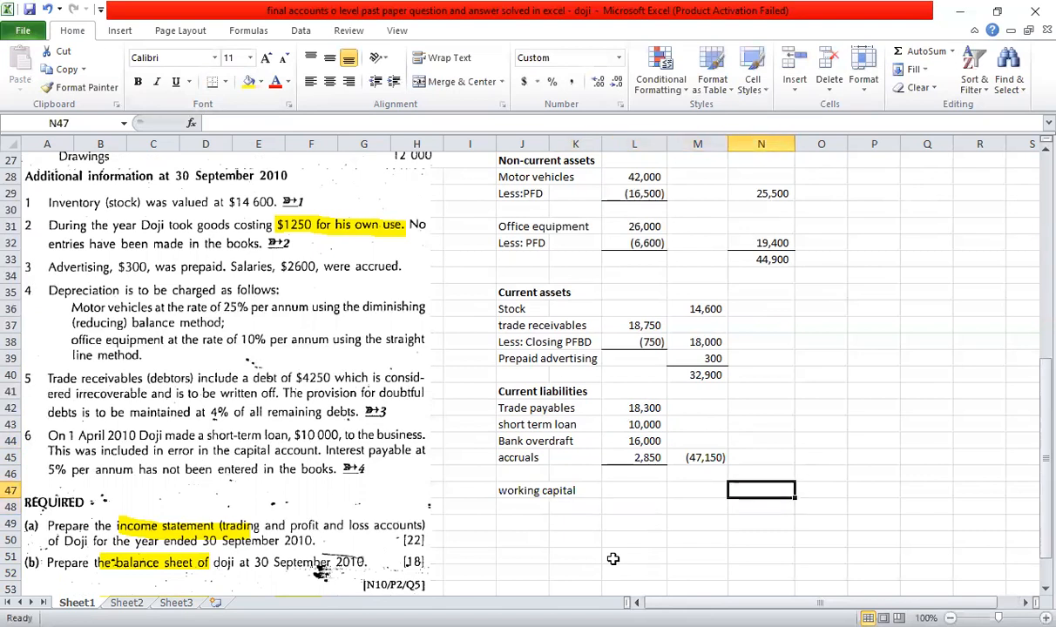
pyautogui.hotkey('alt', '=')
pyautogui.press('Left')
pyautogui.press('Down')
pyautogui.press('Down')
pyautogui.press('Down')
pyautogui.press('Down')
pyautogui.press('Down')
pyautogui.press('Down')
pyautogui.press('Down')
pyautogui.press('Up')
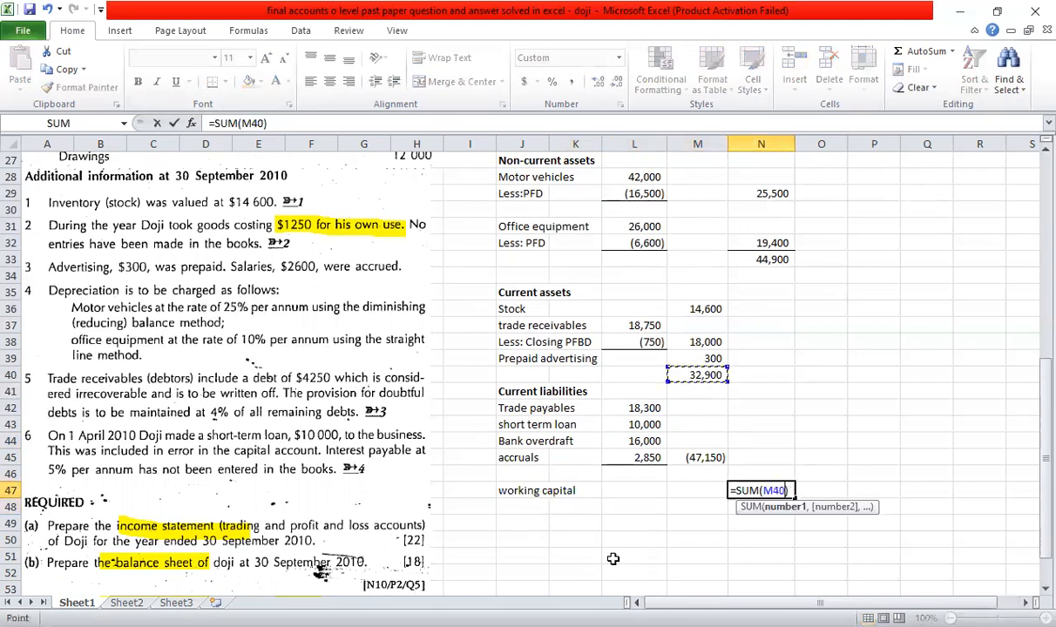
pyautogui.hotkey('shift', 'Down')
pyautogui.hotkey('shift', 'Down')
pyautogui.hotkey('shift', 'Down')
pyautogui.hotkey('shift', 'Down')
pyautogui.hotkey('shift', 'Down')
pyautogui.hotkey('ctrl', 'Return')
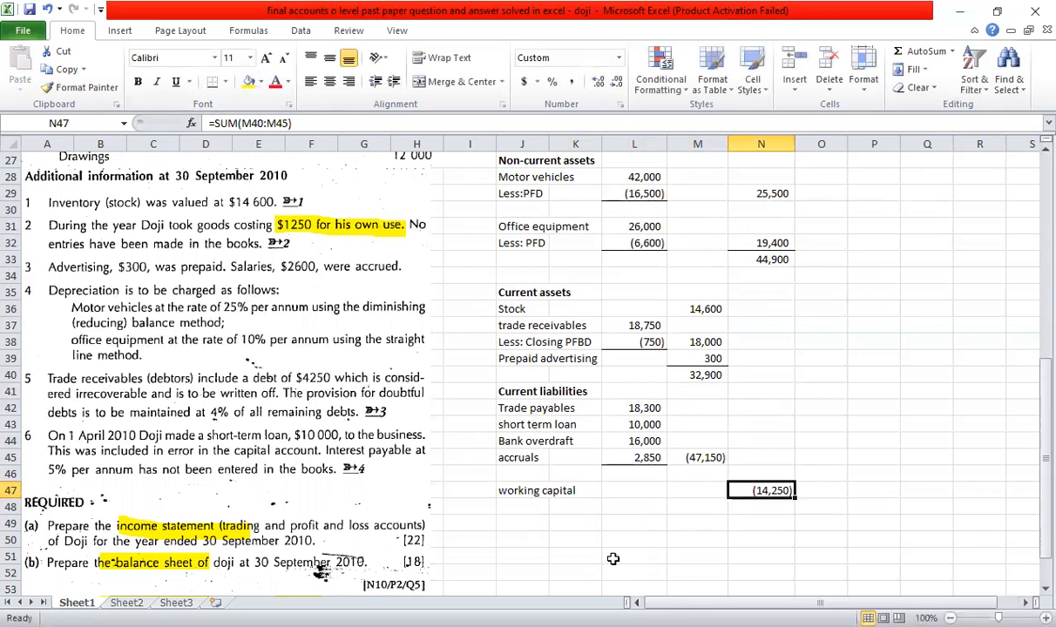
# Apply a bottom border to the current liabilities total in cell M45.
pyautogui.press('Up')
pyautogui.press('Up')
pyautogui.press('Left')
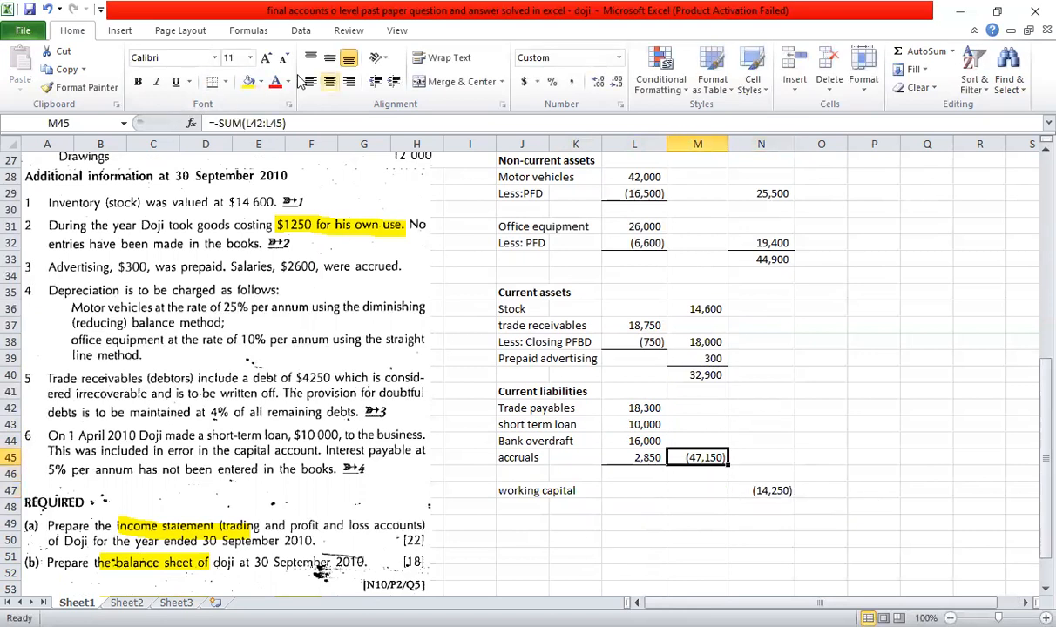
pyautogui.click(214, 88)
pyautogui.click(785, 493)
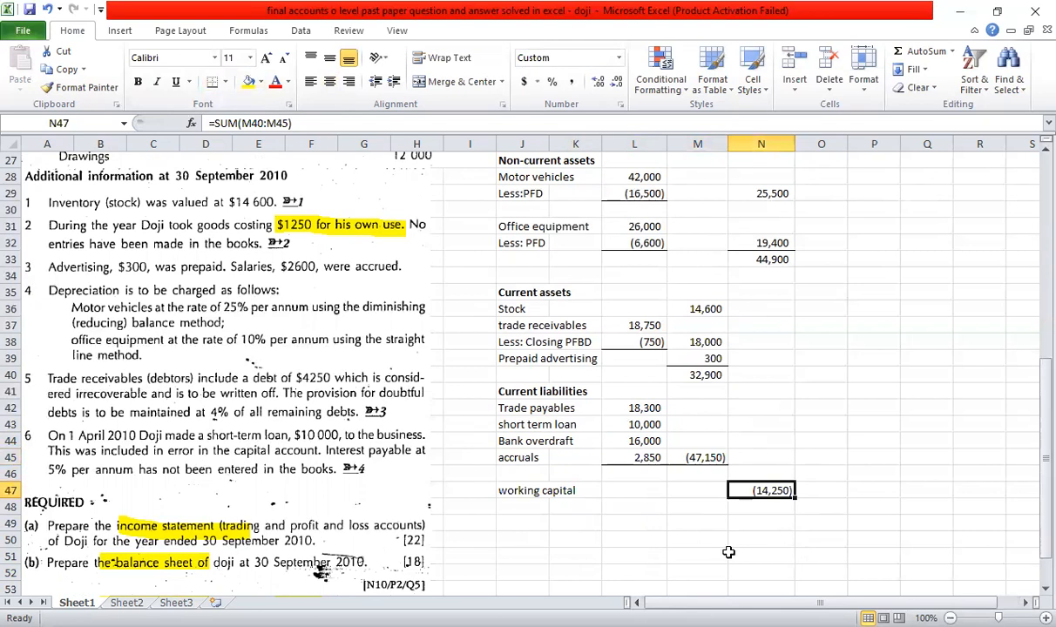
# Enter the label "Capital employed" in cell J49 below the working capital row.
pyautogui.click(521, 522)
pyautogui.write('Ca')
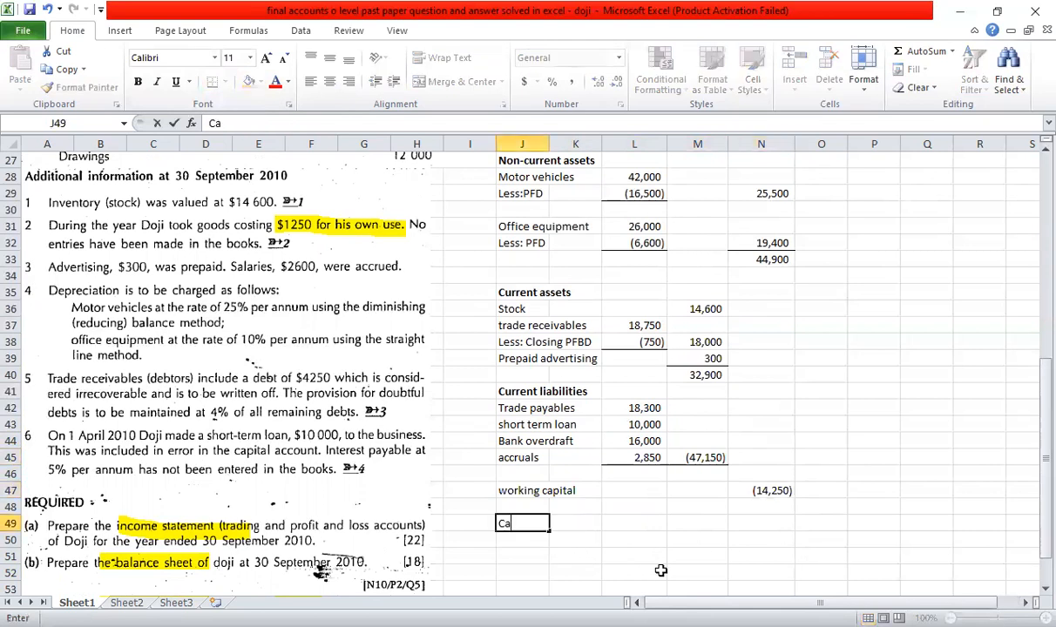
pyautogui.write('pital employed')
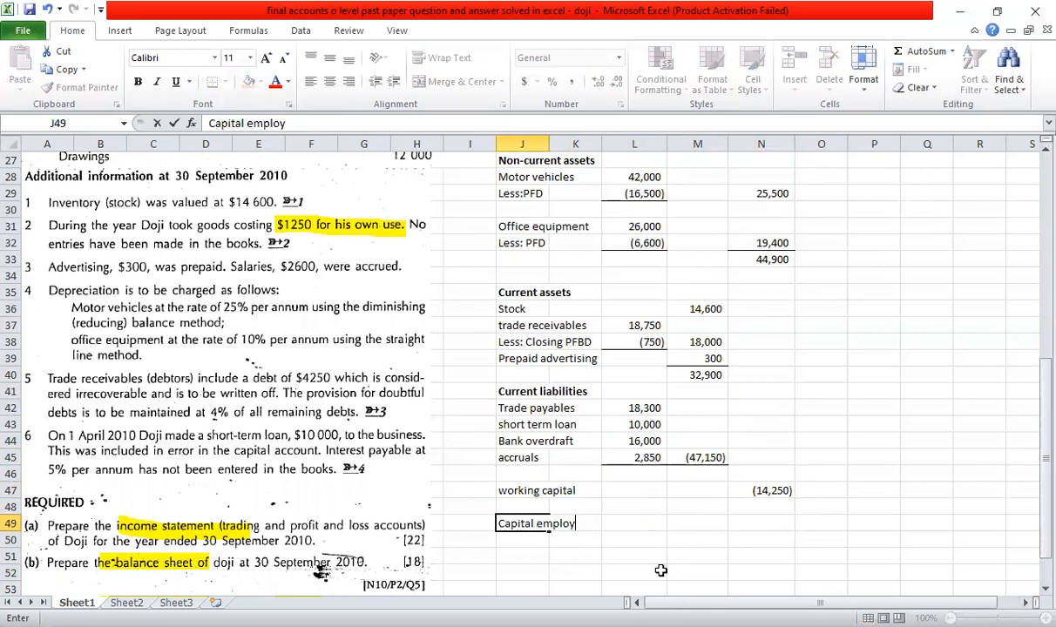
pyautogui.press('Return')
# Calculate capital employed in cell N49 with the formula =SUM(N33:N48).
pyautogui.press('Right')
pyautogui.press('Right')
pyautogui.press('Right')
pyautogui.press('Right')
pyautogui.press('Up')
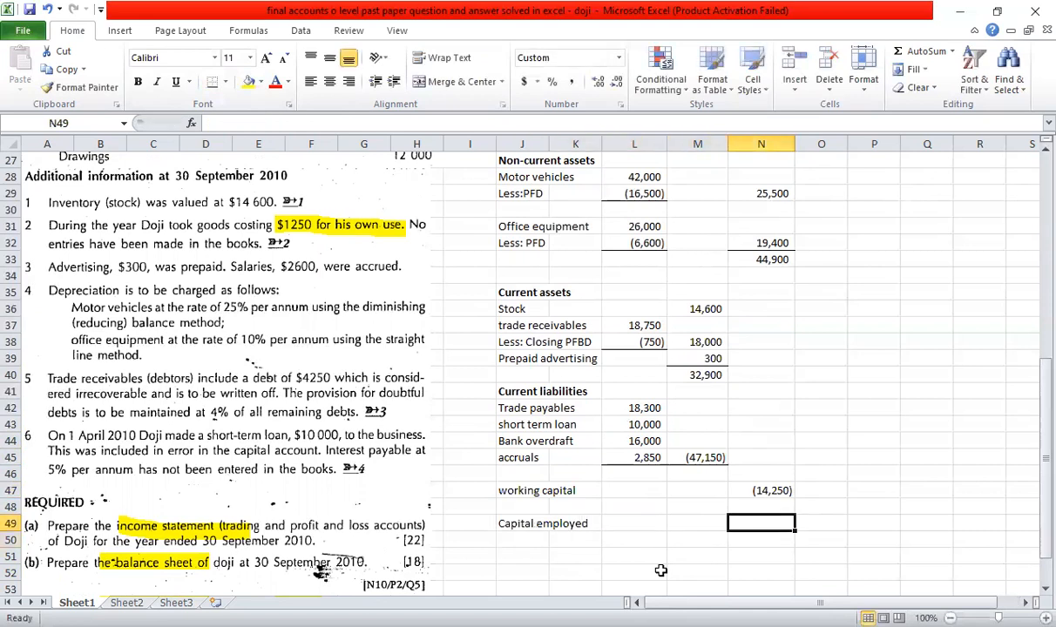
pyautogui.write('=SUM(')
pyautogui.press('Up')
pyautogui.press('Up')
pyautogui.hotkey('shift', 'Down')
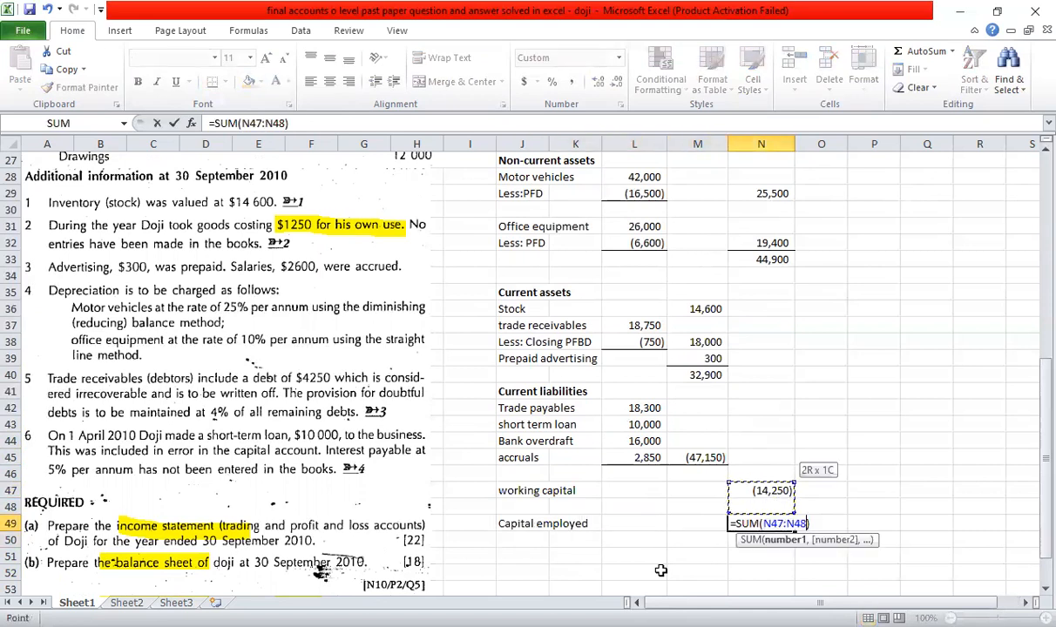
pyautogui.hotkey('ctrl', 'shift', 'Up')
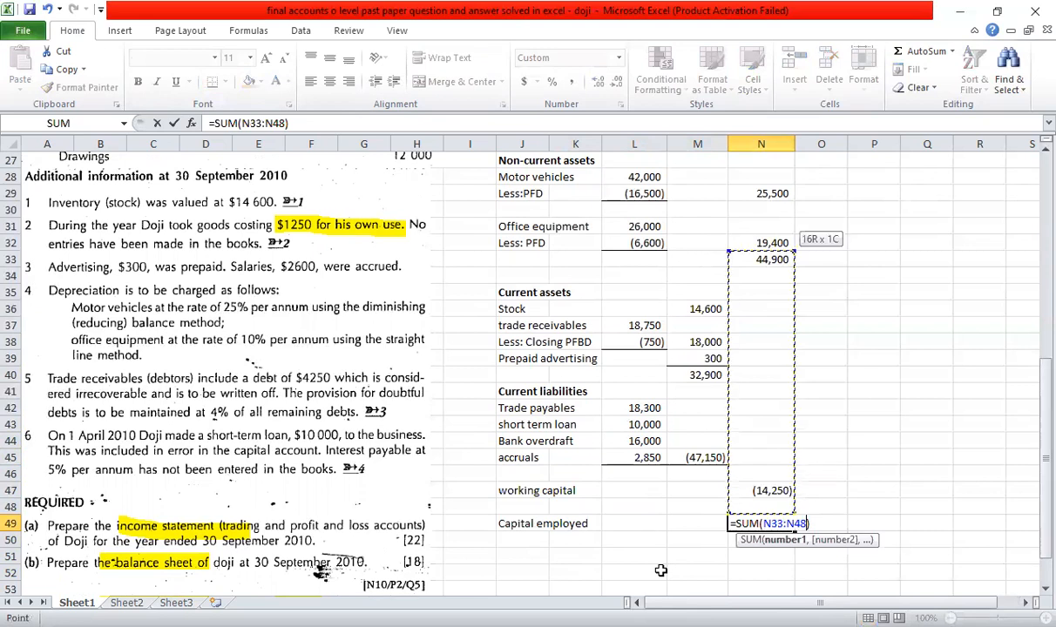
pyautogui.press('Return')
# Make the Capital employed row bold from cell J49 to N49.
pyautogui.press('Up')
pyautogui.press('Left')
pyautogui.press('Left')
pyautogui.press('Left')
pyautogui.press('Left')
pyautogui.hotkey('shift', 'Right')
pyautogui.hotkey('shift', 'Right')
pyautogui.hotkey('shift', 'Right')
pyautogui.hotkey('shift', 'Right')
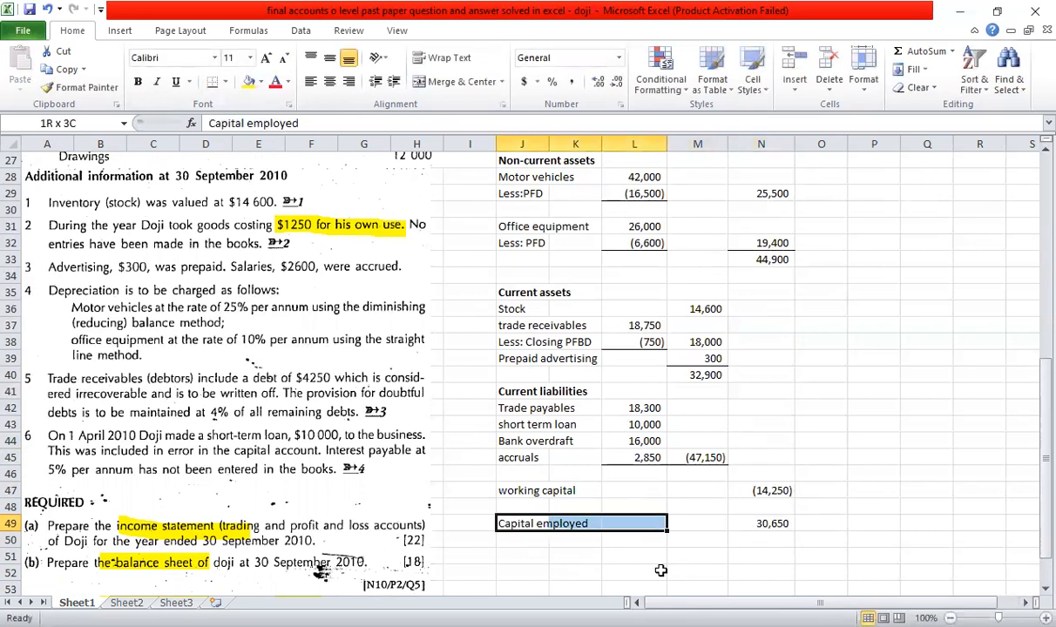
pyautogui.hotkey('ctrl', 'b')
# Apply a top and double bottom border to the capital employed total in cell N49.
pyautogui.press('Right')
pyautogui.press('Right')
pyautogui.press('Right')
pyautogui.press('Right')
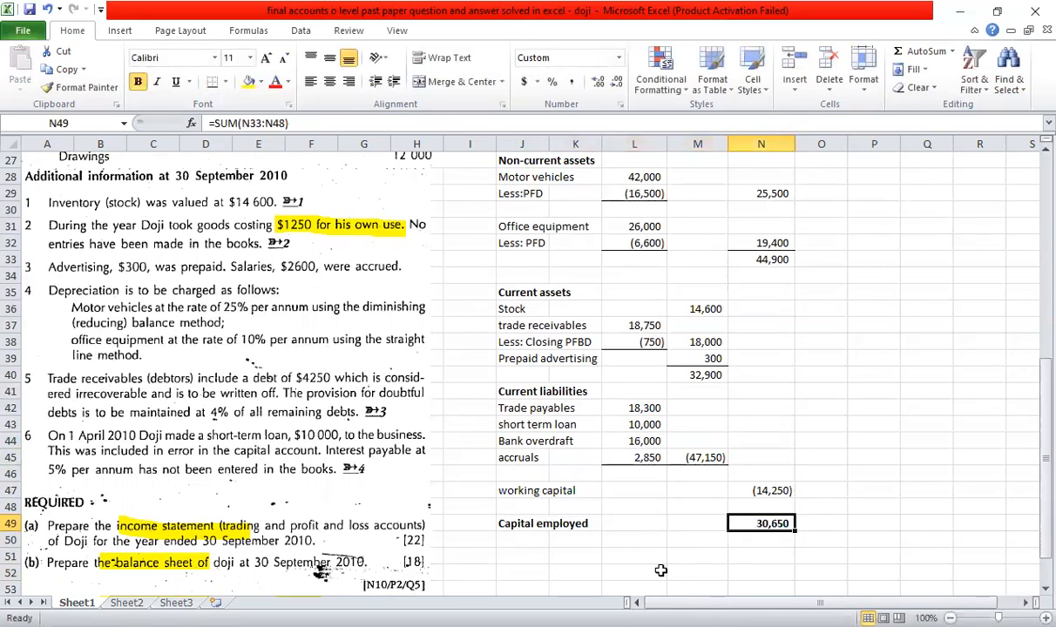
pyautogui.click(225, 81)
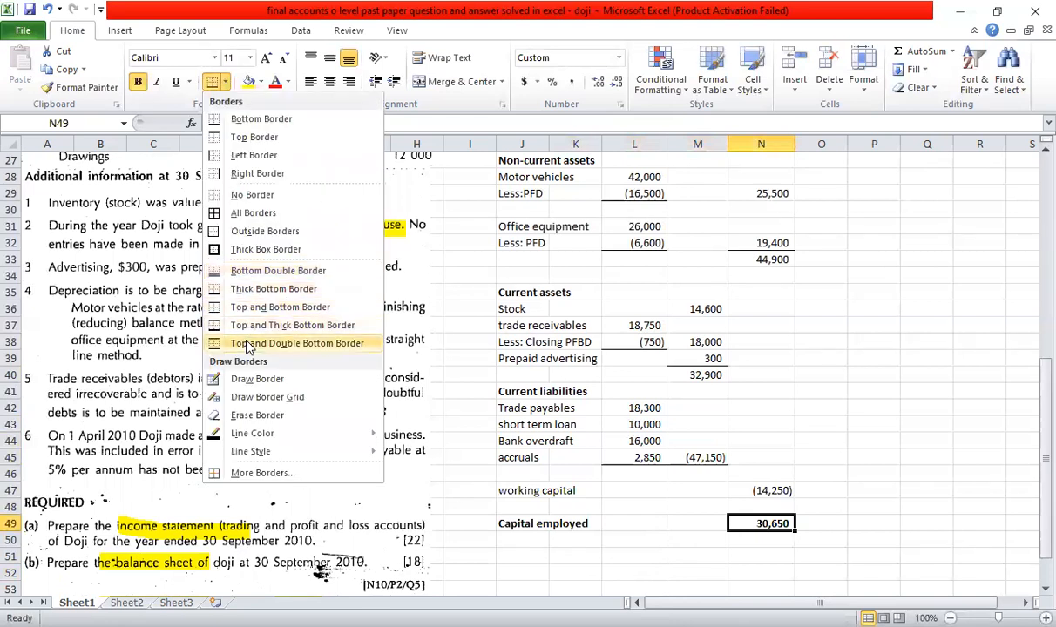
pyautogui.click(250, 343)
# Enter the label "opening capital" in cell J51 below the Capital employed row.
pyautogui.scroll(-3, 537, 410)
pyautogui.click(527, 410)
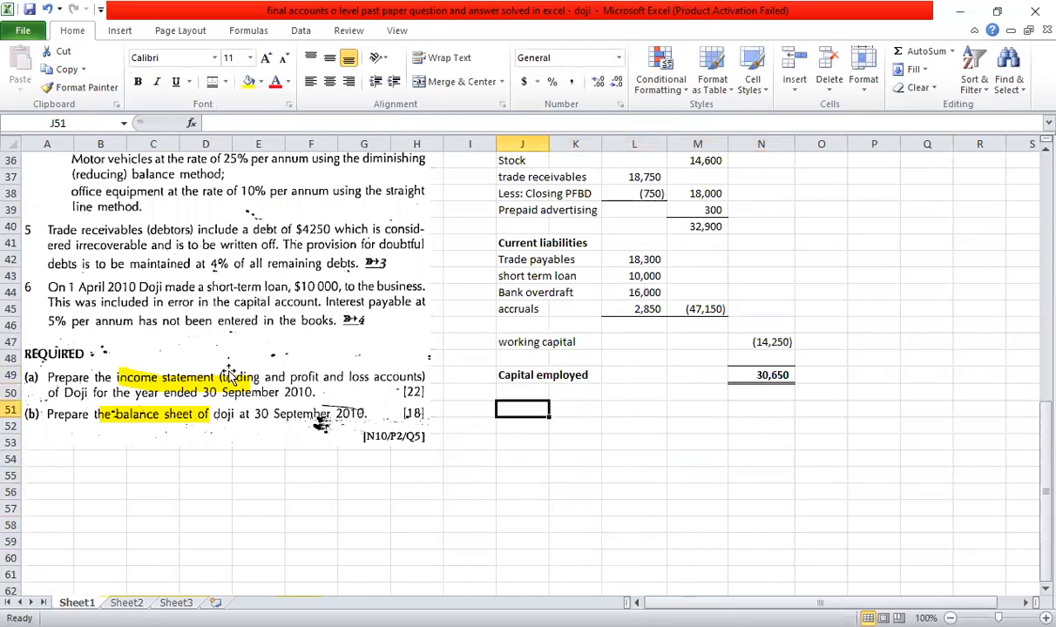
pyautogui.scroll(12, 229, 373)
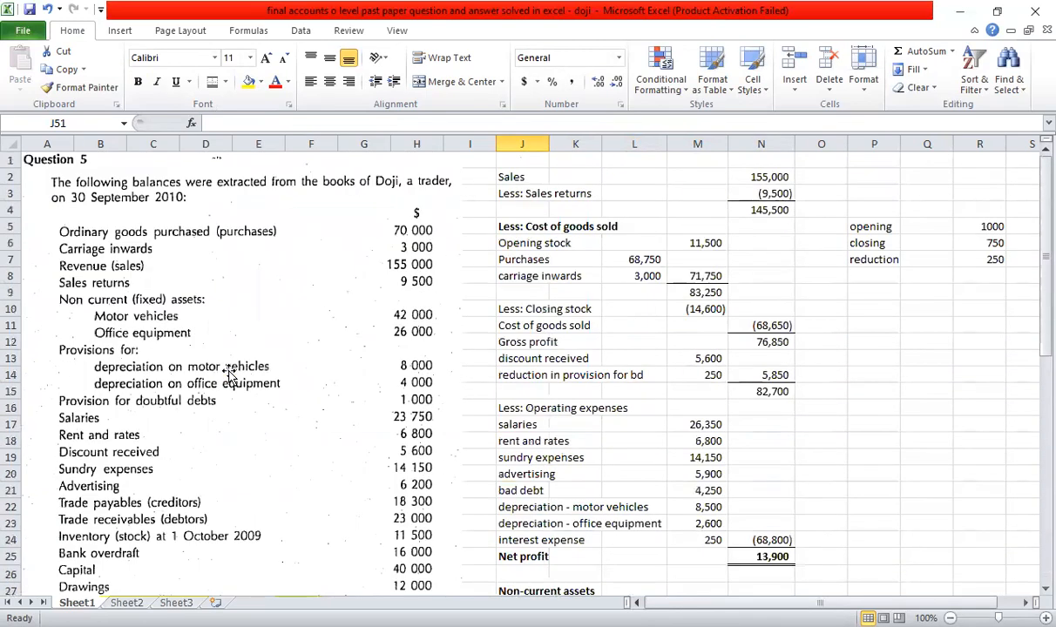
pyautogui.scroll(-1, 230, 373)
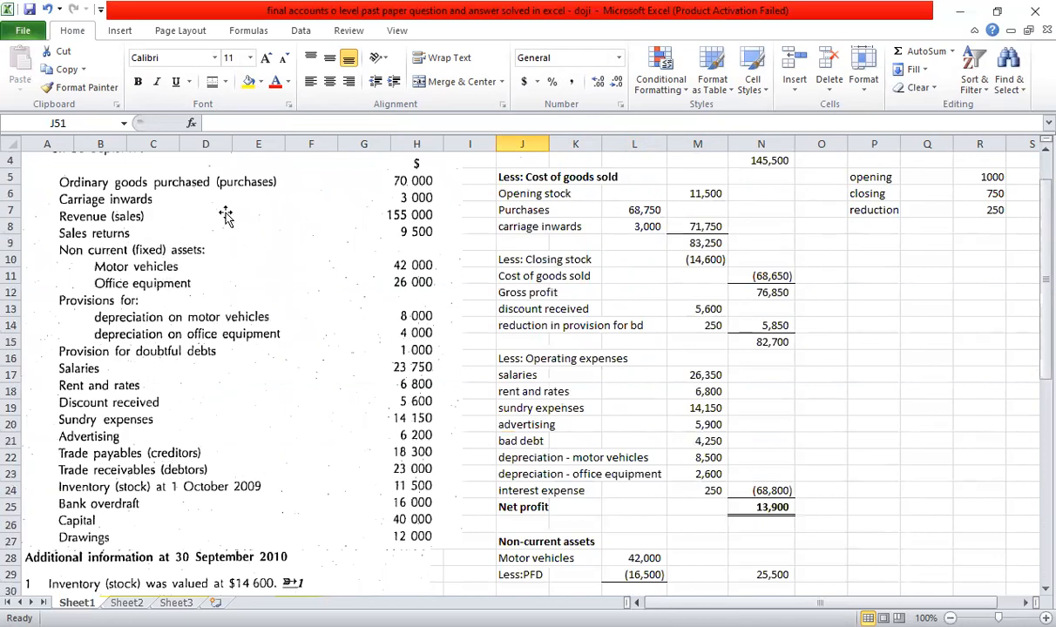
pyautogui.scroll(-13, 190, 351)
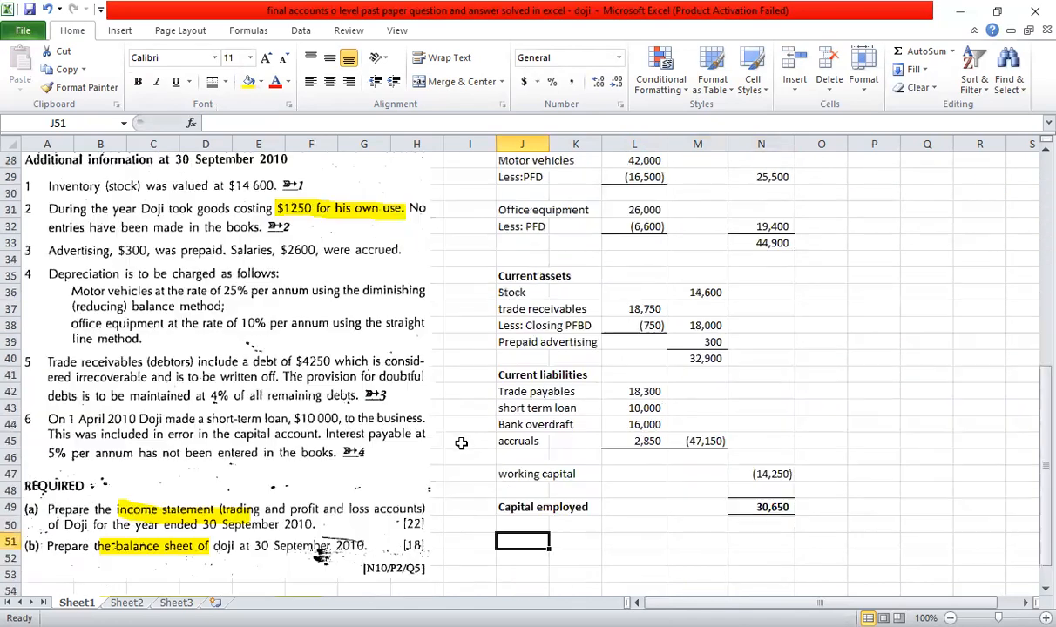
pyautogui.scroll(3, 610, 381)
pyautogui.write('o')
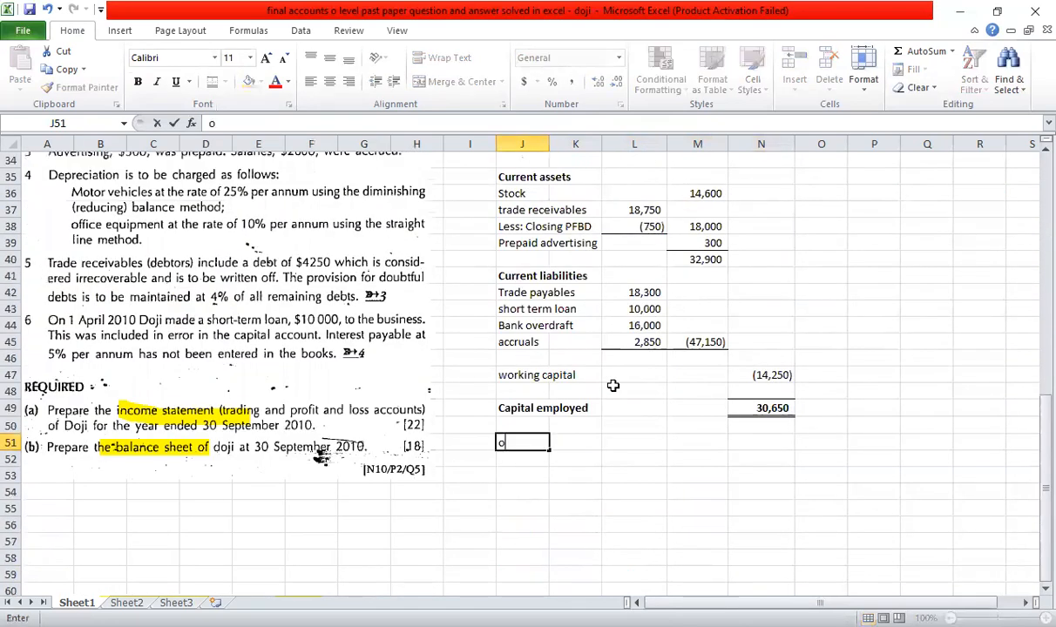
pyautogui.write('pening capital')
pyautogui.press('Return')
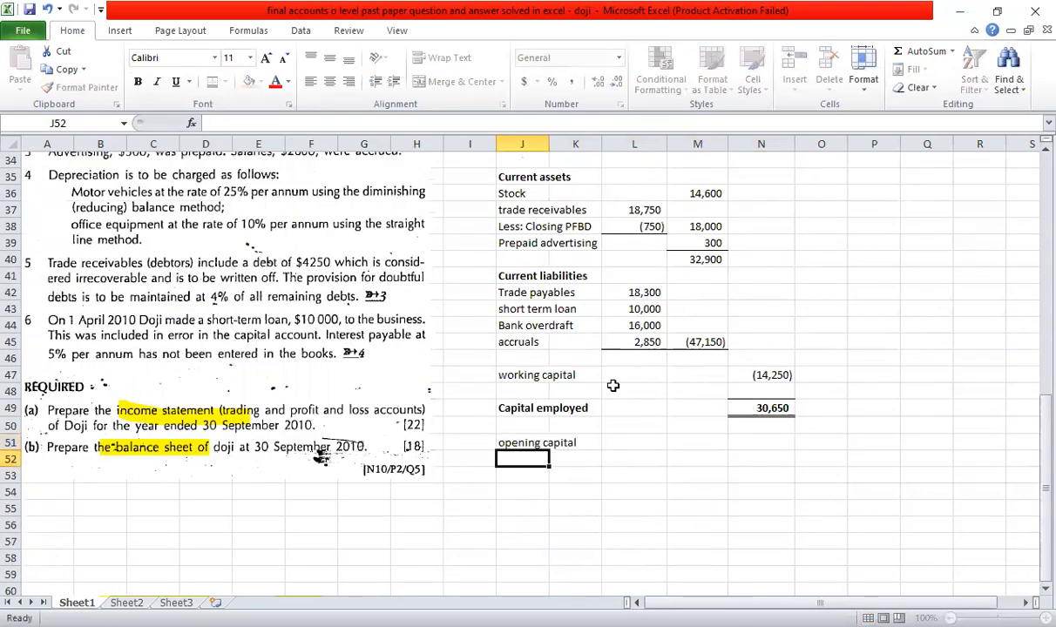
# Add the labels "Profit for the year" in cell J52 and "Less: drawings" in cell J53.
pyautogui.write('Profit for the ')
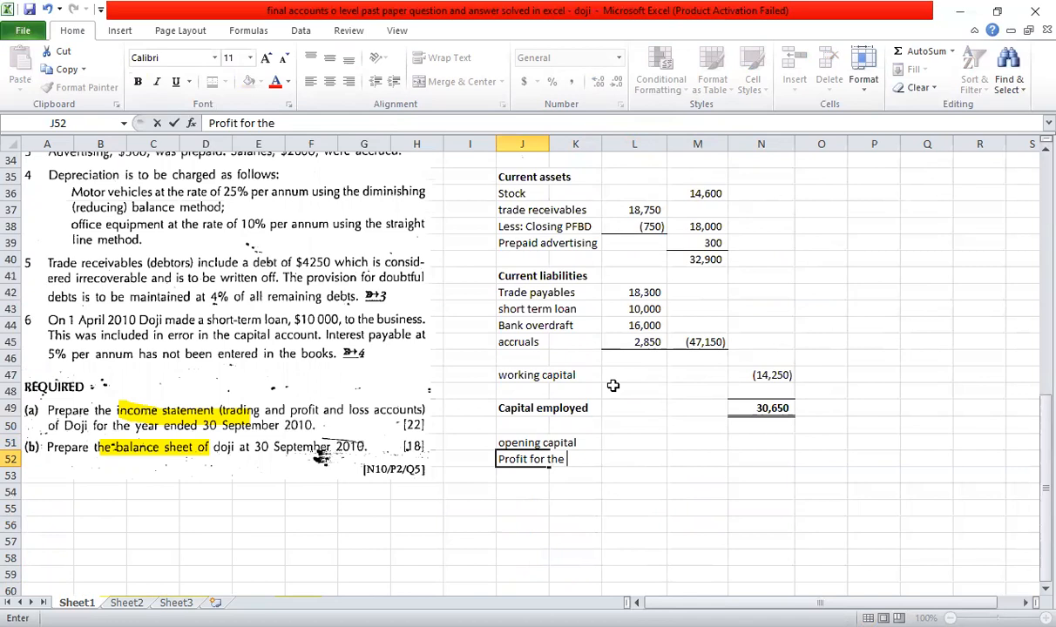
pyautogui.write('year')
pyautogui.press('Return')
pyautogui.write('Less')
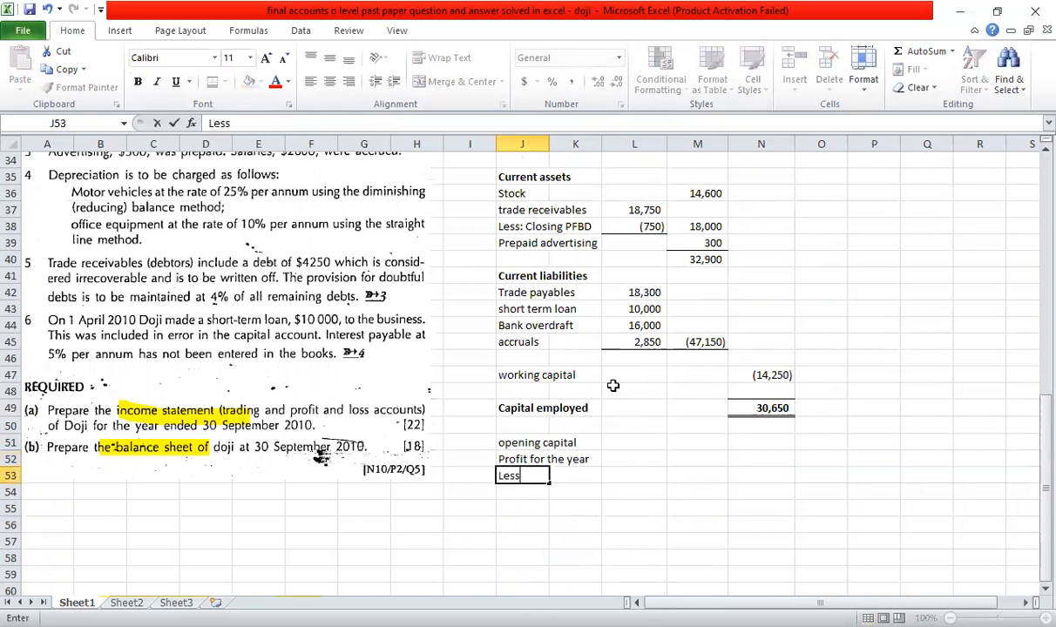
pyautogui.write(': drawings')
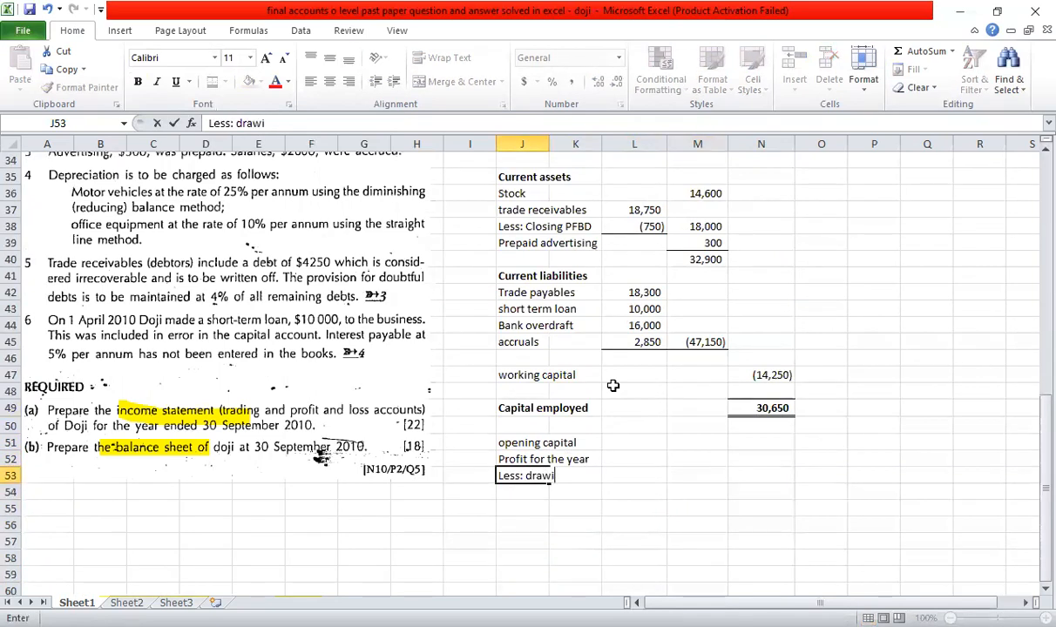
pyautogui.press('Tab')
pyautogui.press('Right')
pyautogui.press('Right')
pyautogui.press('Up')
pyautogui.press('Up')
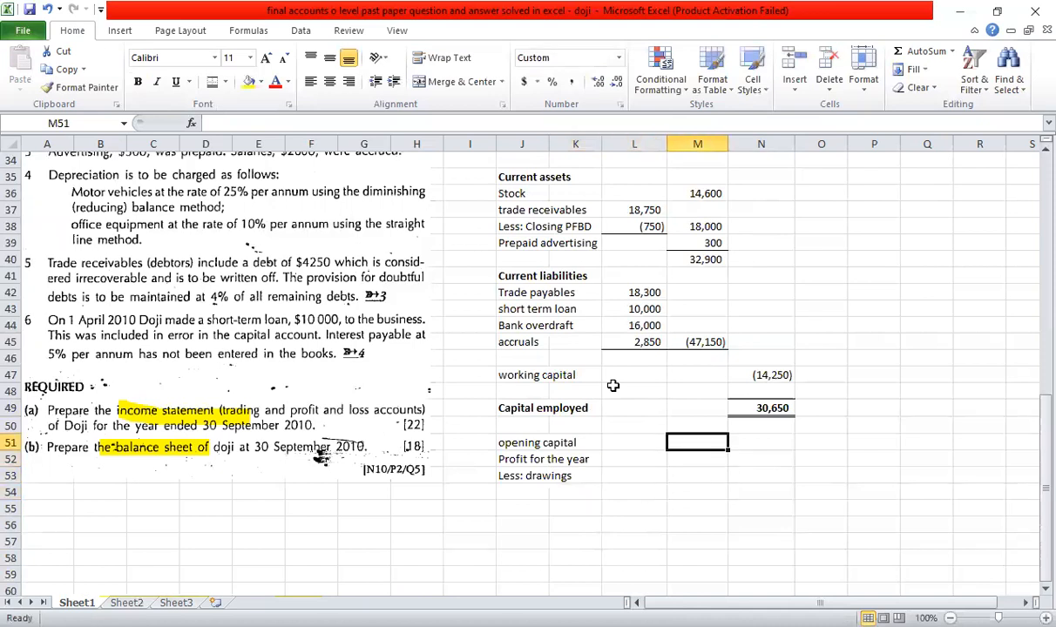
pyautogui.write('=')
pyautogui.scroll(7, 340, 401)
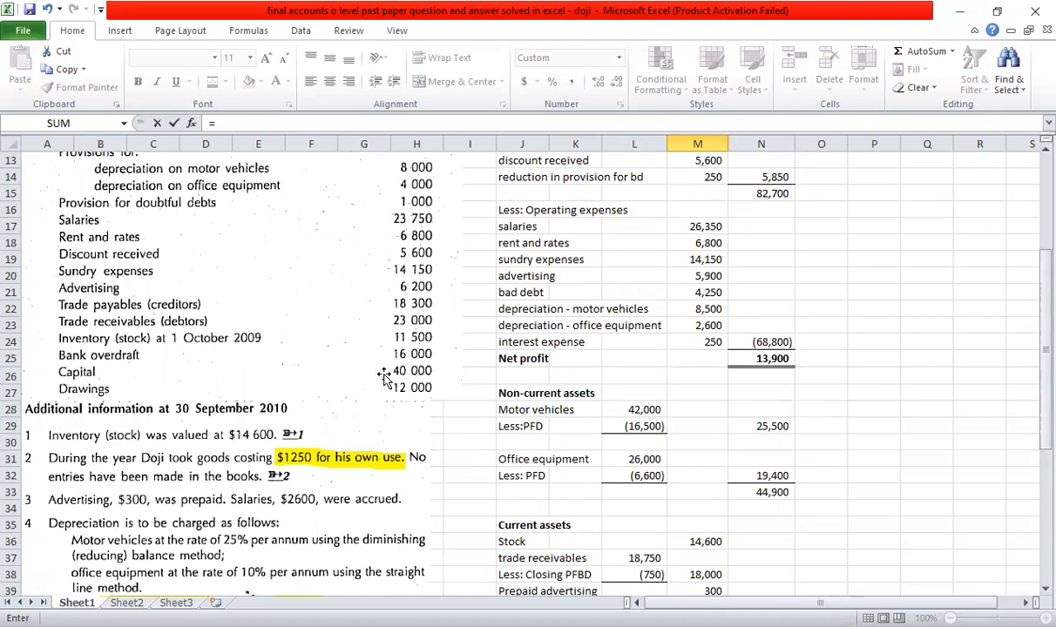
pyautogui.scroll(-6, 384, 374)
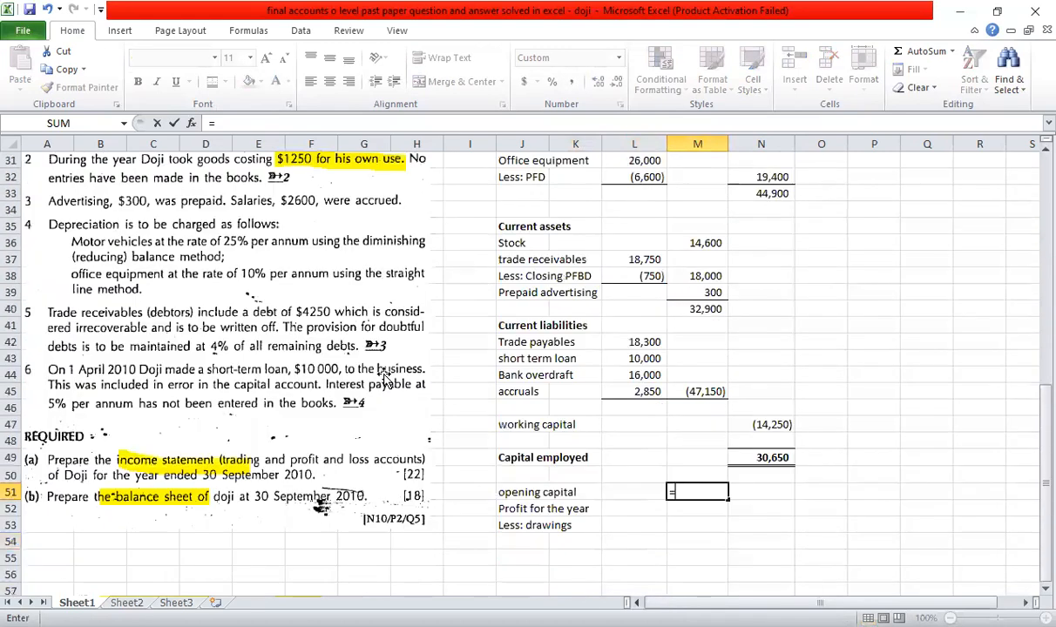
pyautogui.write('40000-1')
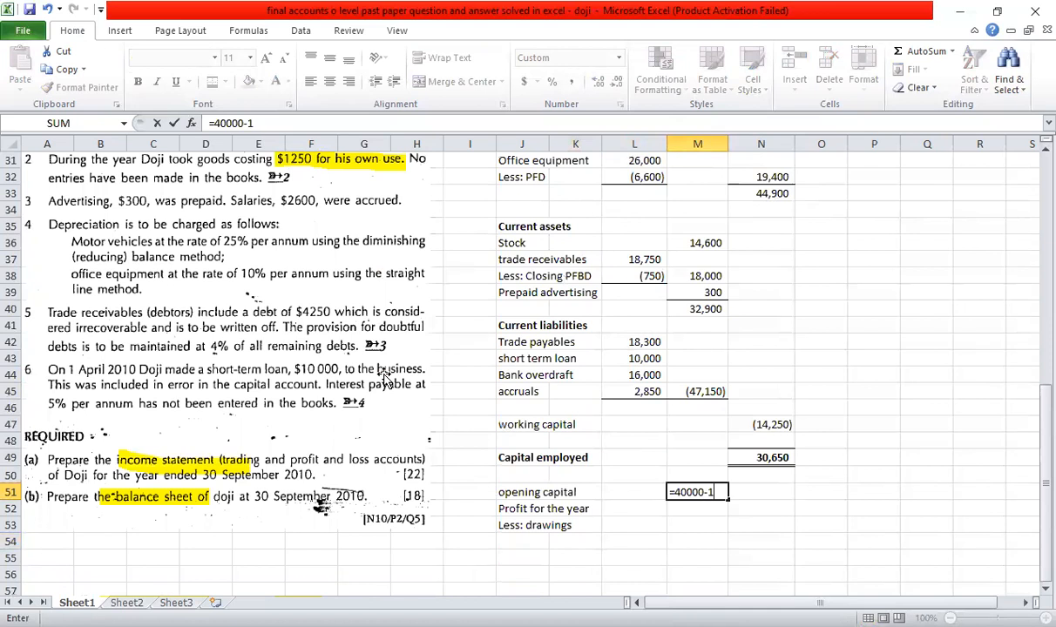
pyautogui.write('0000')
pyautogui.press('Return')
# Link the profit for the year in cell M52 to the net profit in cell N25.
pyautogui.write('=')
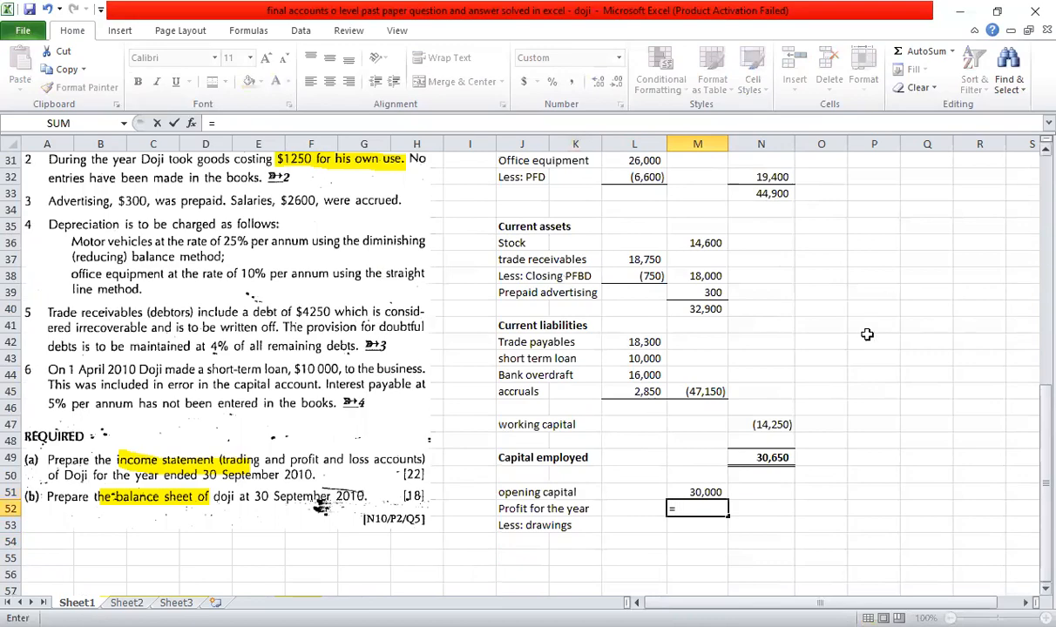
pyautogui.scroll(6, 867, 334)
pyautogui.click(740, 353)
pyautogui.scroll(-5, 819, 470)
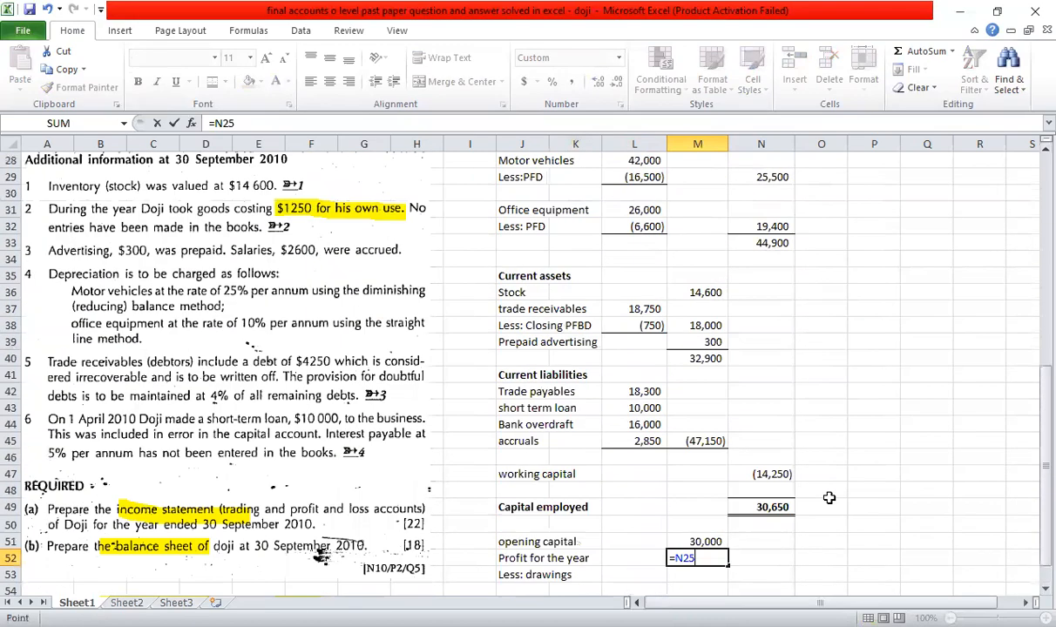
pyautogui.press('Return')
# Enter the drawings in cell M53 as =-(12000+1250), including the goods taken for own use.
pyautogui.write('=-')
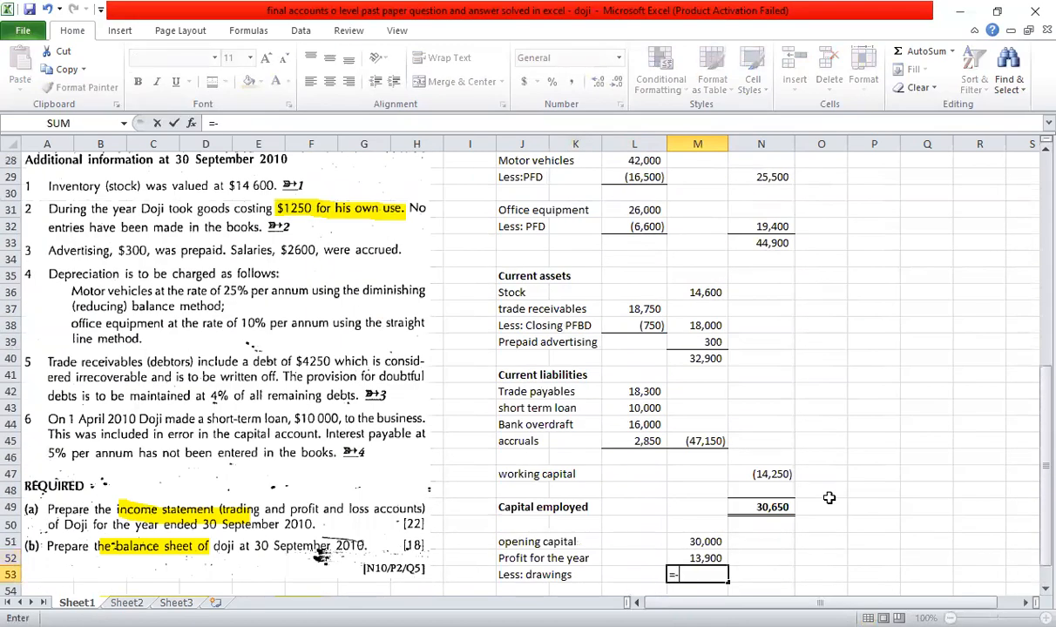
pyautogui.scroll(5, 208, 331)
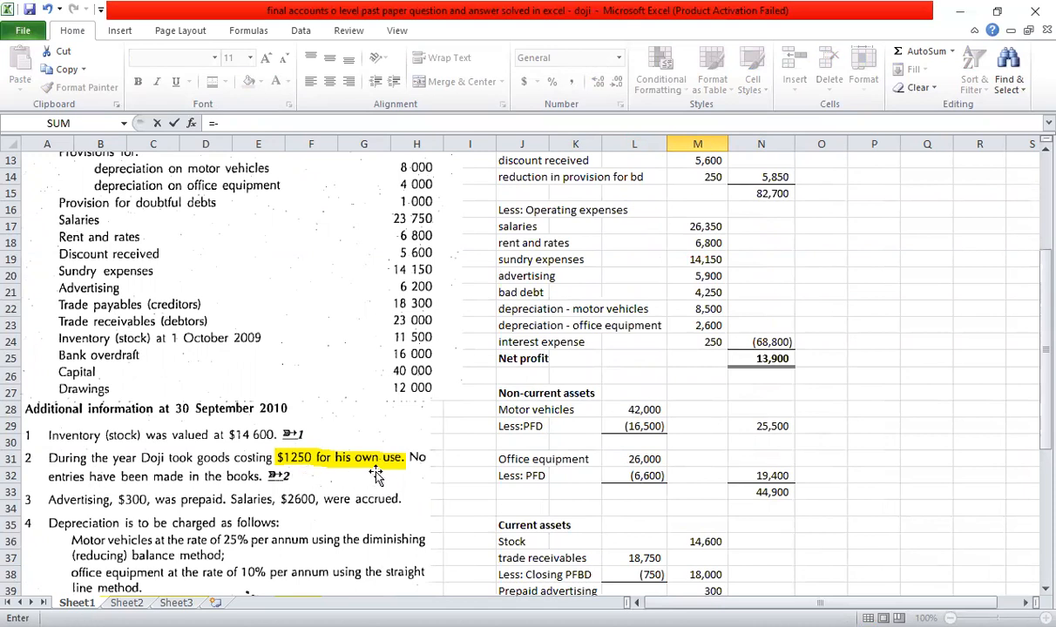
pyautogui.scroll(-6, 376, 473)
pyautogui.write('(12000+1250)')
pyautogui.hotkey('ctrl', 'Return')
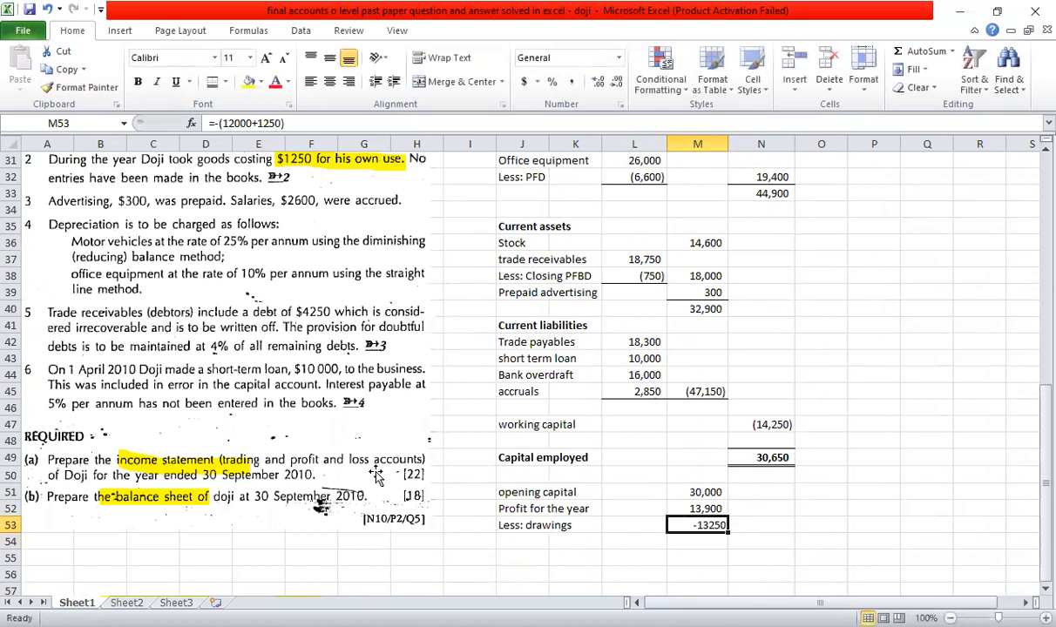
# Format cells M51 to N55 with the comma number style and no decimal places.
pyautogui.press('Up')
pyautogui.press('Up')
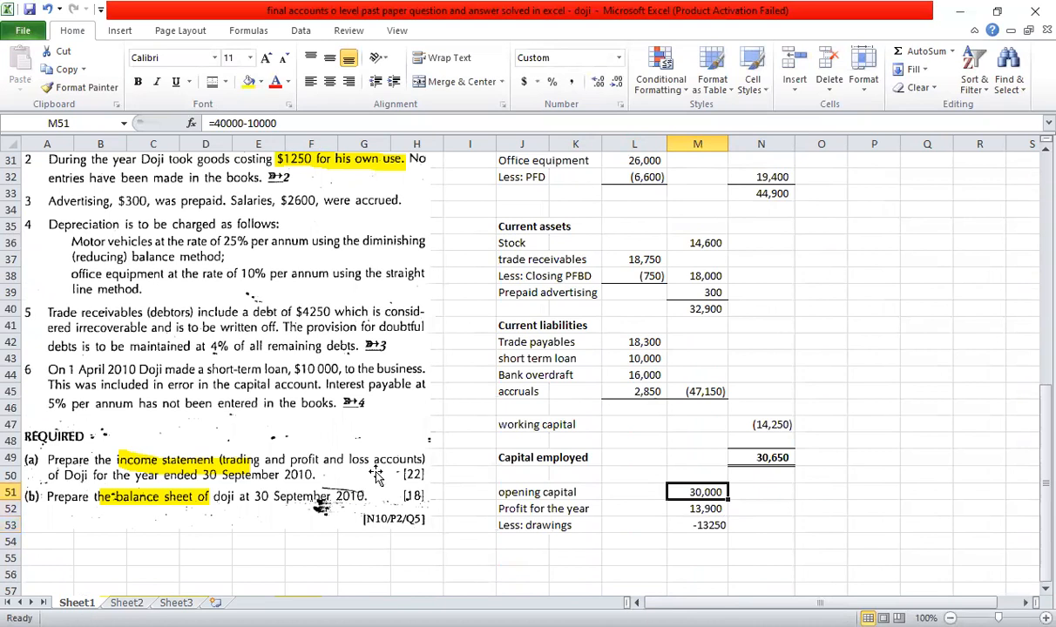
pyautogui.hotkey('shift', 'Right')
pyautogui.hotkey('shift', 'Down')
pyautogui.hotkey('shift', 'Down')
pyautogui.hotkey('shift', 'Down')
pyautogui.hotkey('shift', 'Down')
pyautogui.click(572, 83)
pyautogui.click(616, 83)
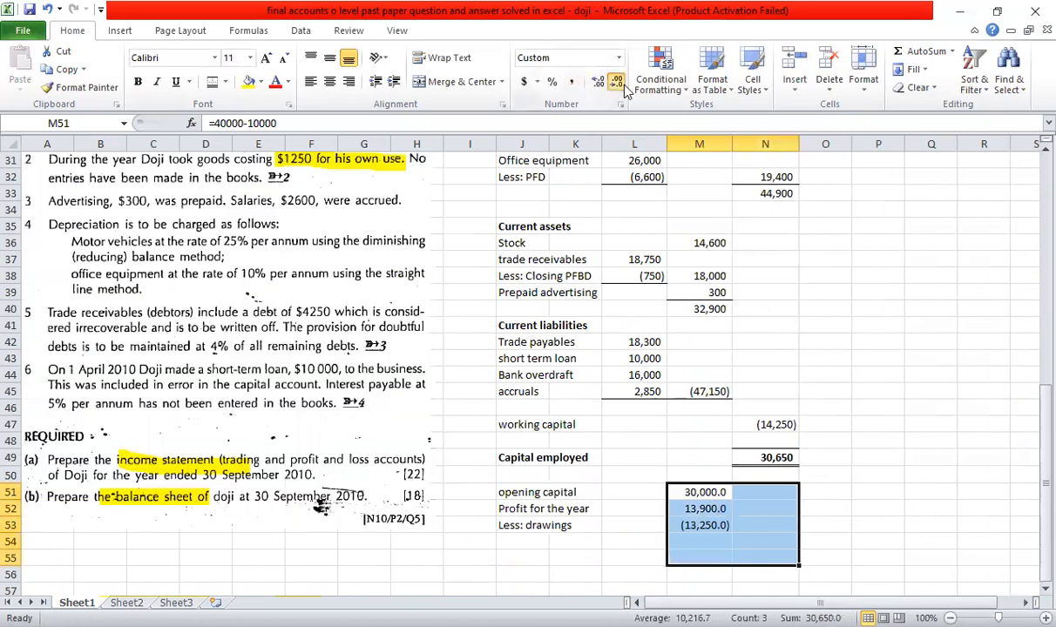
pyautogui.click(616, 83)
# Total cells M51 to M53 in cell N54, making it bold with a top and double bottom border.
pyautogui.click(747, 526)
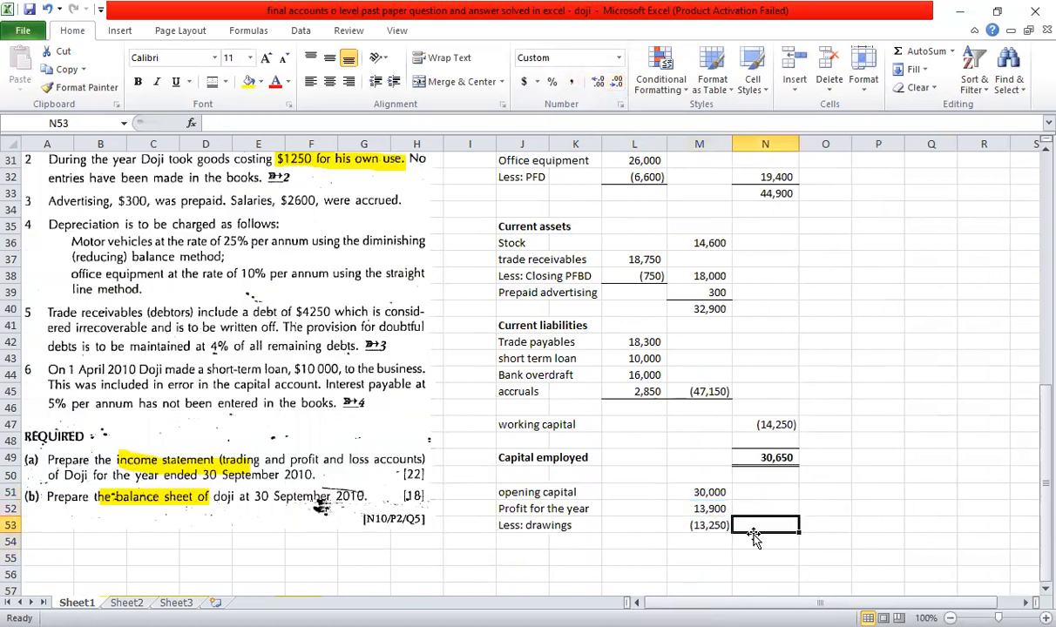
pyautogui.hotkey('alt', '=')
pyautogui.hotkey('shift', 'Up')
pyautogui.press('Return')
pyautogui.press('Up')
pyautogui.hotkey('ctrl', 'x')
pyautogui.press('Down')
pyautogui.hotkey('ctrl', 'v')
pyautogui.press('Left')
pyautogui.click(753, 536)
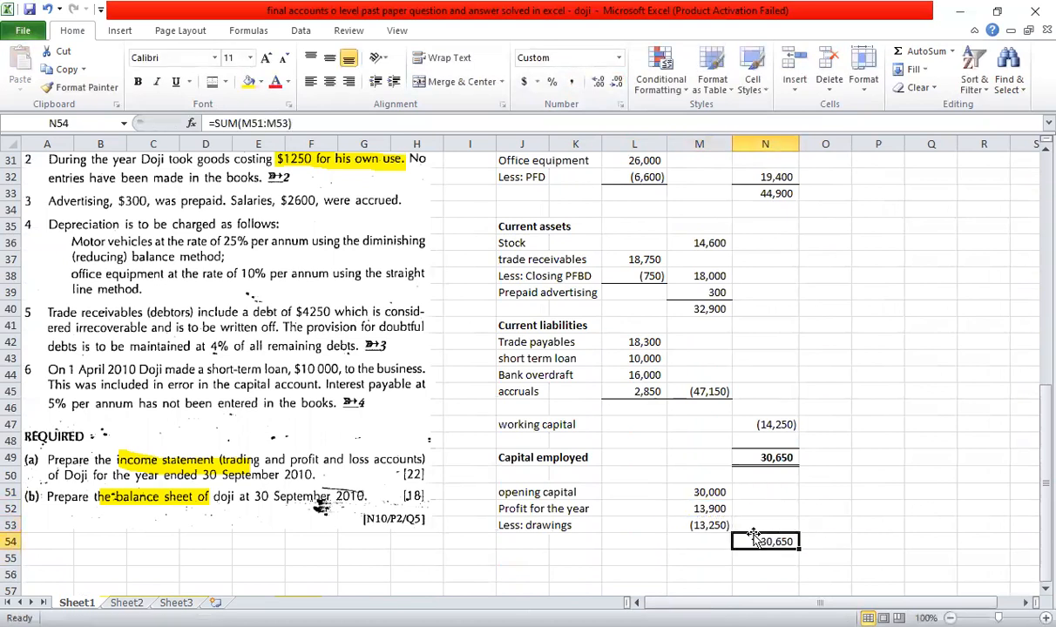
pyautogui.hotkey('ctrl', 'b')
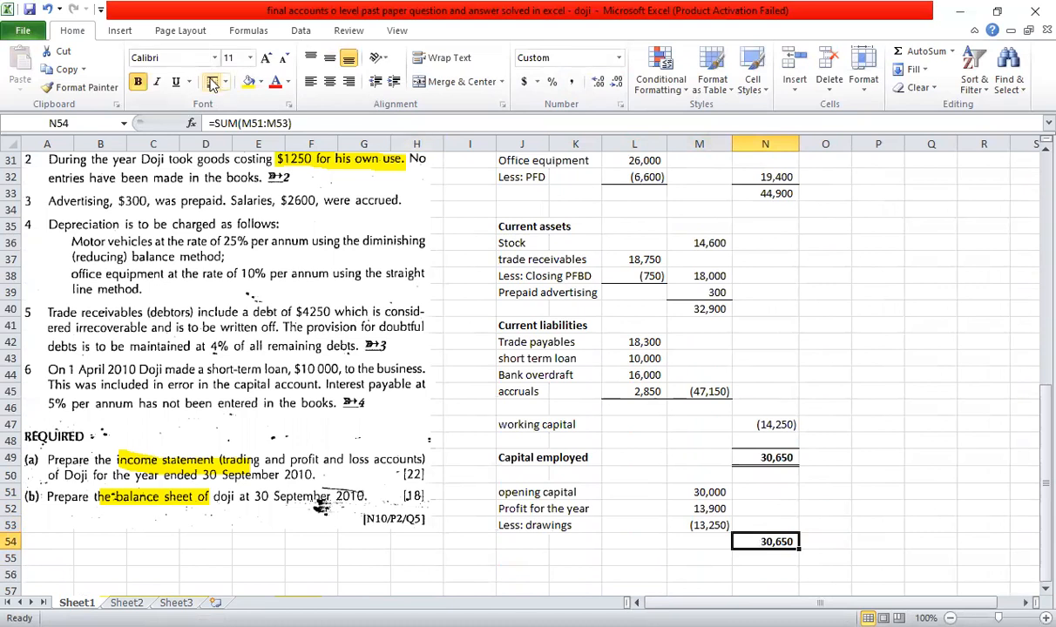
# Label the total row "Capital employed" in cell J54 and make the label bold.
pyautogui.scroll(-3, 609, 448)
pyautogui.click(516, 392)
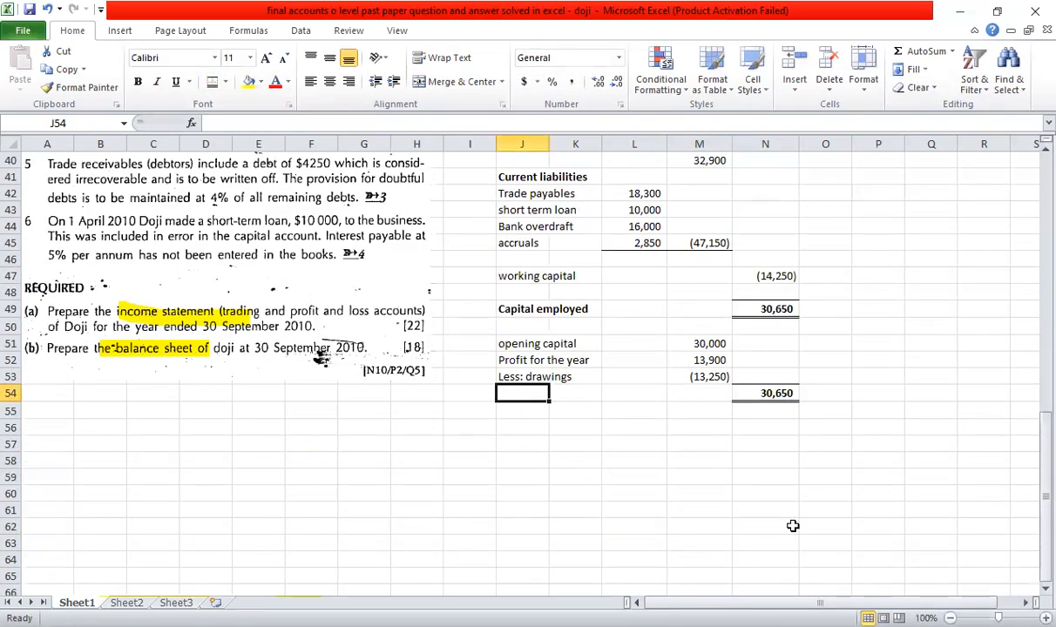
pyautogui.write('Capital')
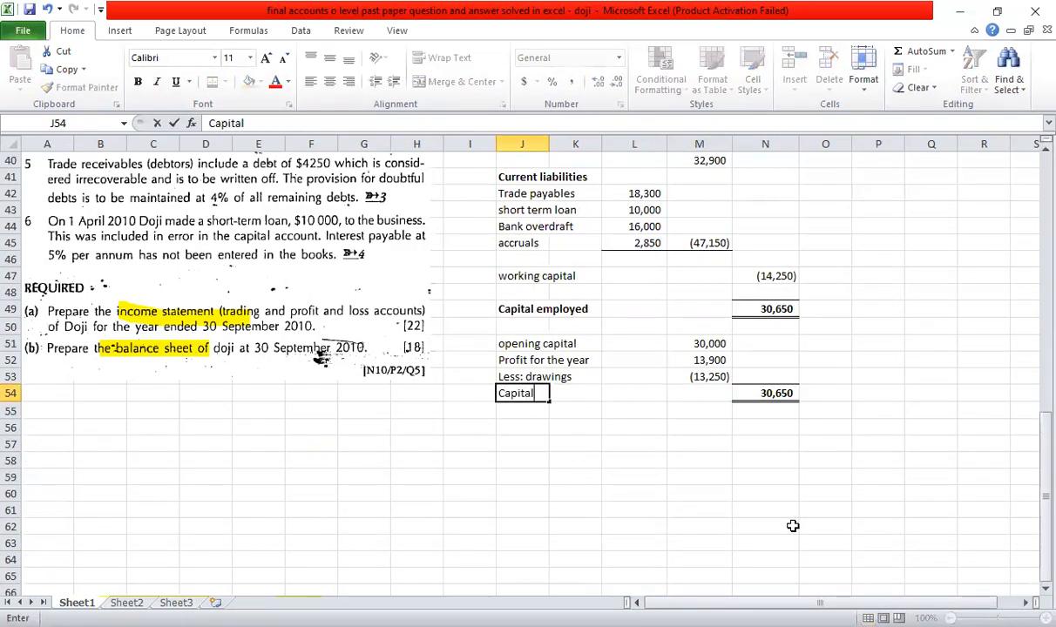
pyautogui.write(' employed')
pyautogui.press('Return')
pyautogui.press('Up')
pyautogui.hotkey('ctrl', 'b')
# Compare the capital section's total in N54 with the capital employed total in N49 and review the statements above.
pyautogui.press('Right')
pyautogui.press('Right')
pyautogui.press('Right')
pyautogui.press('Right')
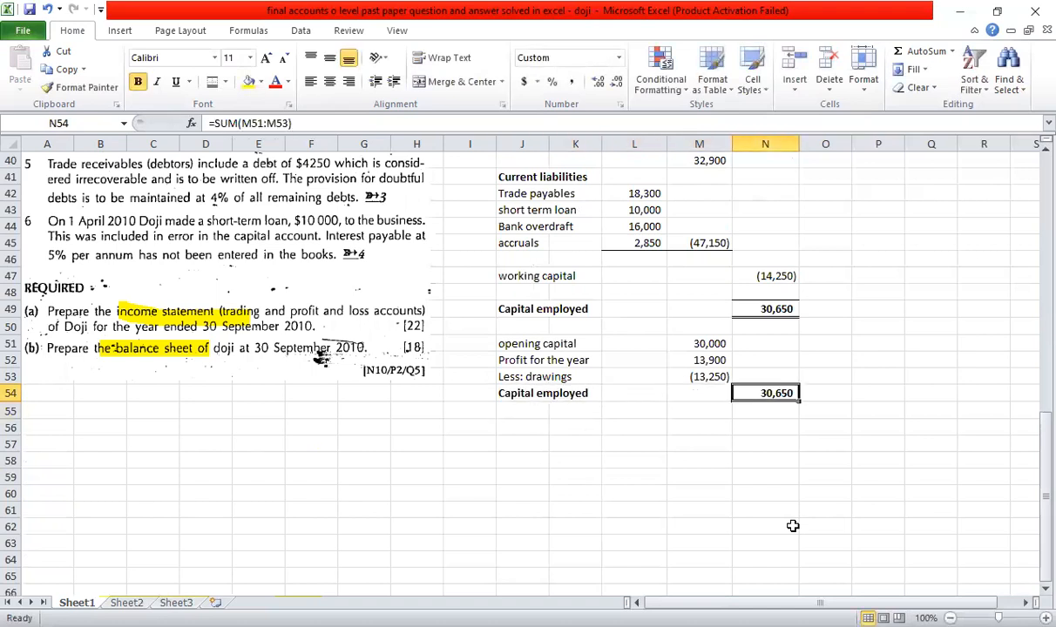
pyautogui.click(793, 526)
pyautogui.scroll(2, 766, 453)
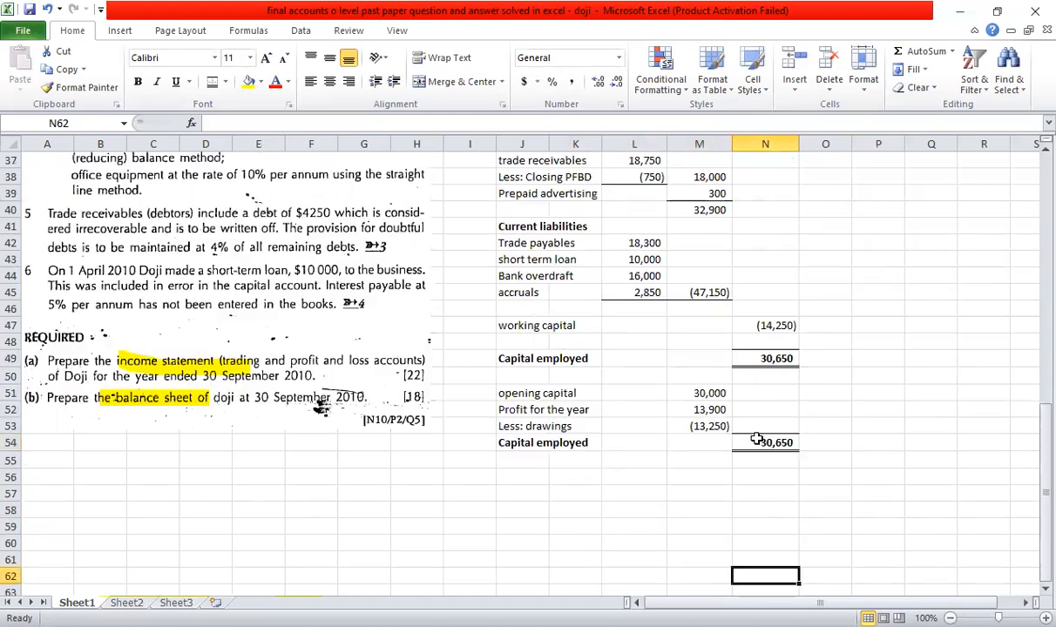
pyautogui.click(751, 408)
pyautogui.click(747, 499)
pyautogui.click(855, 447)
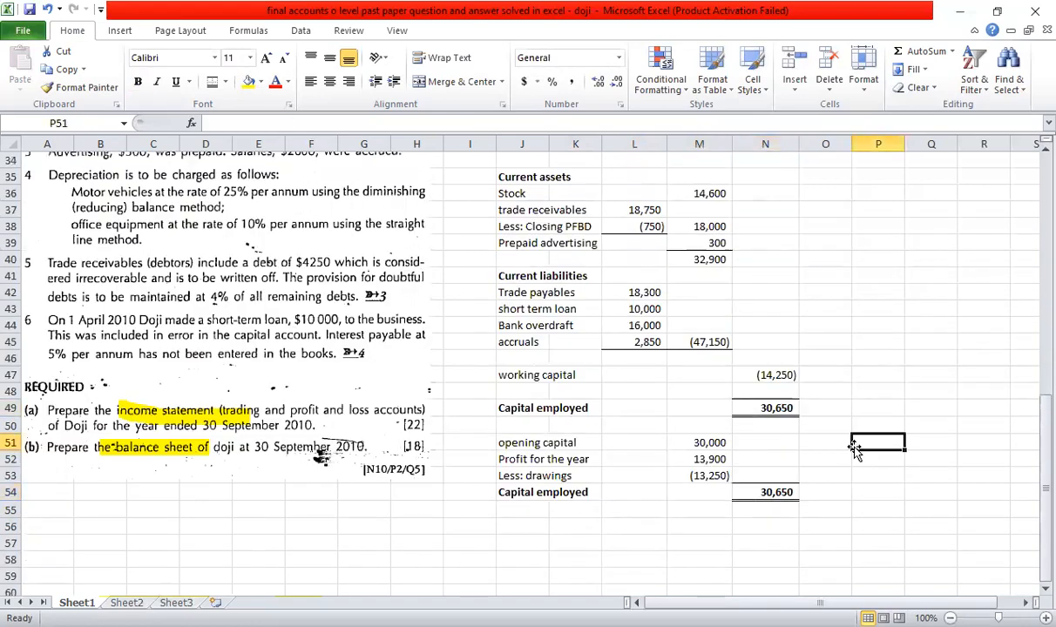
pyautogui.scroll(11, 855, 447)
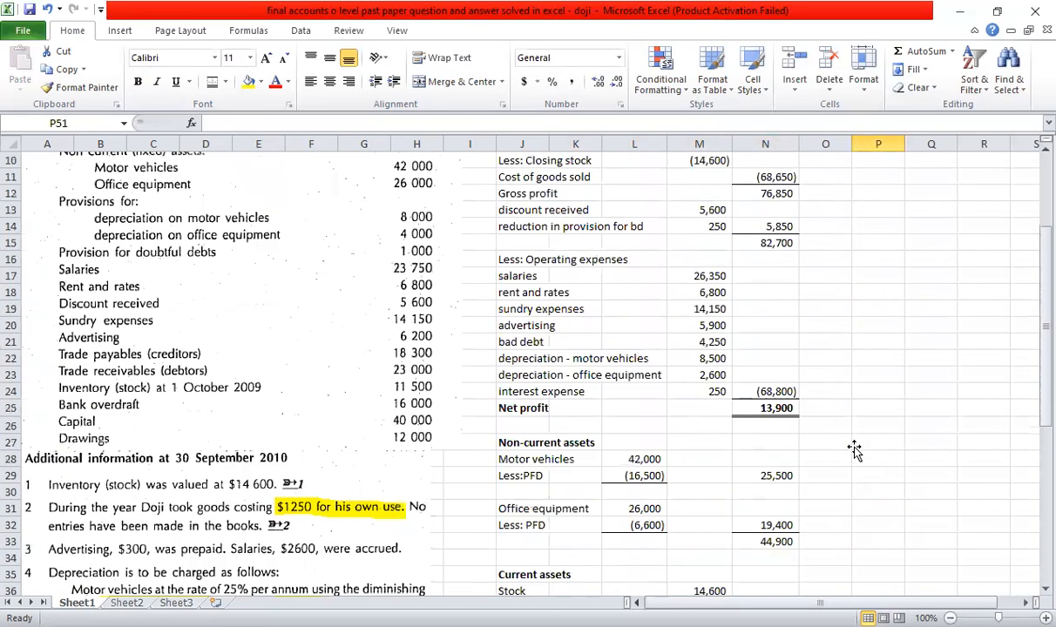